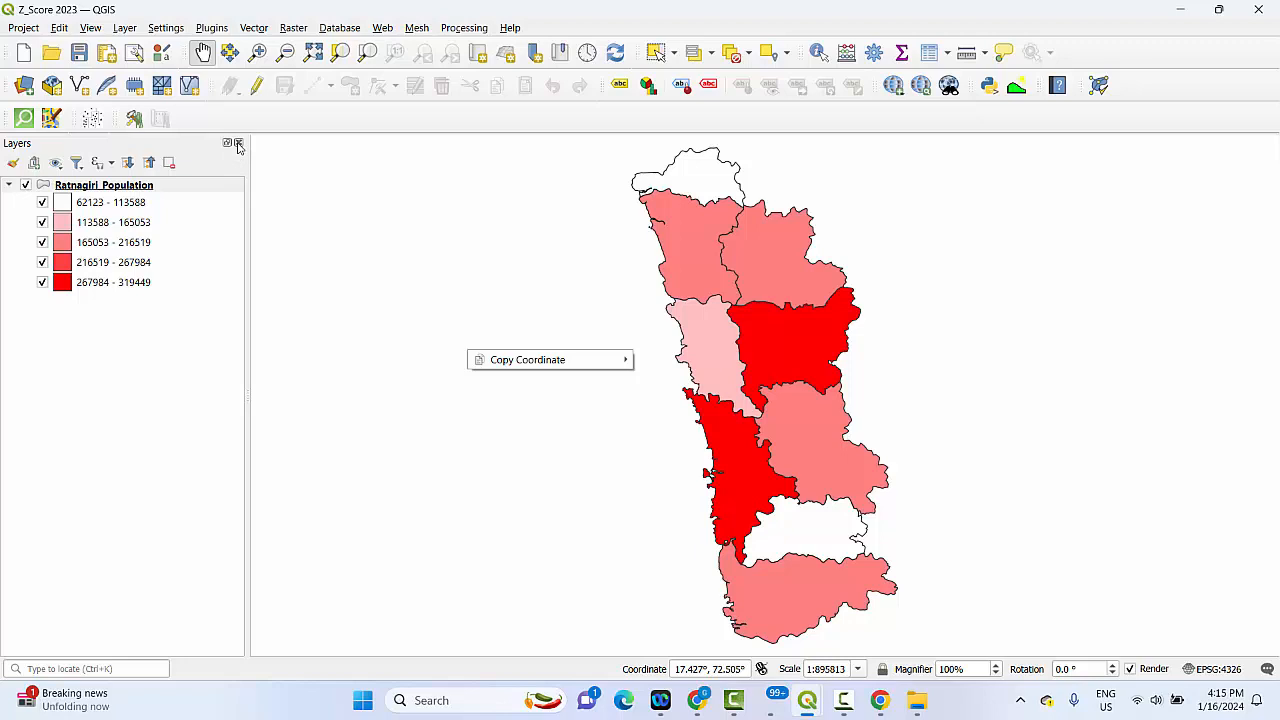
- Close the Layers panel and look over the list of available panels and toolbars
left_click(238, 144)
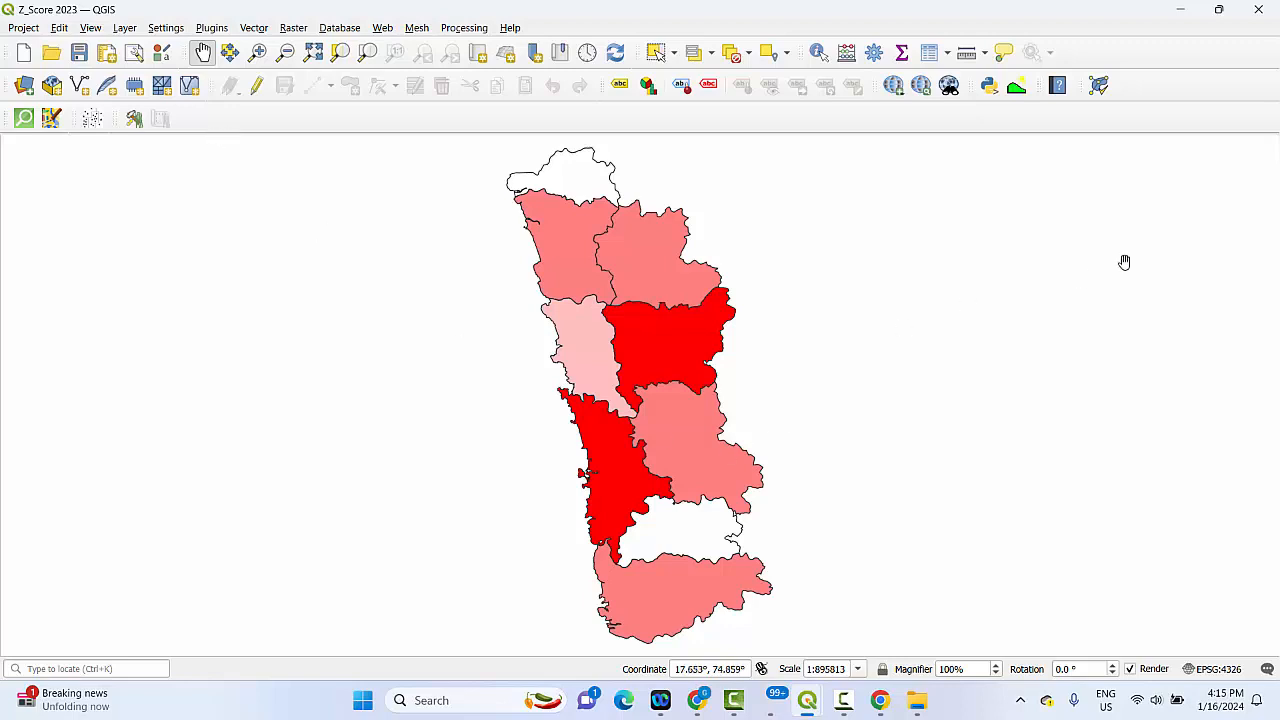
right_click(1184, 90)
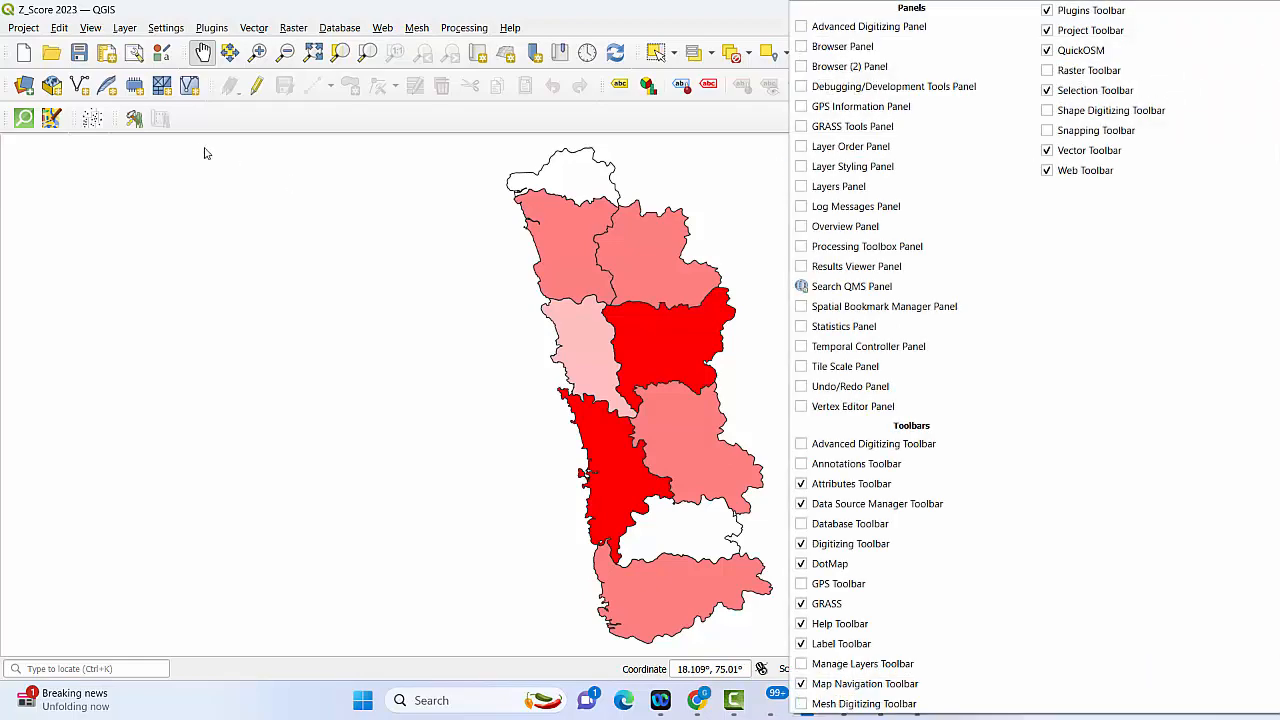
left_click(258, 199)
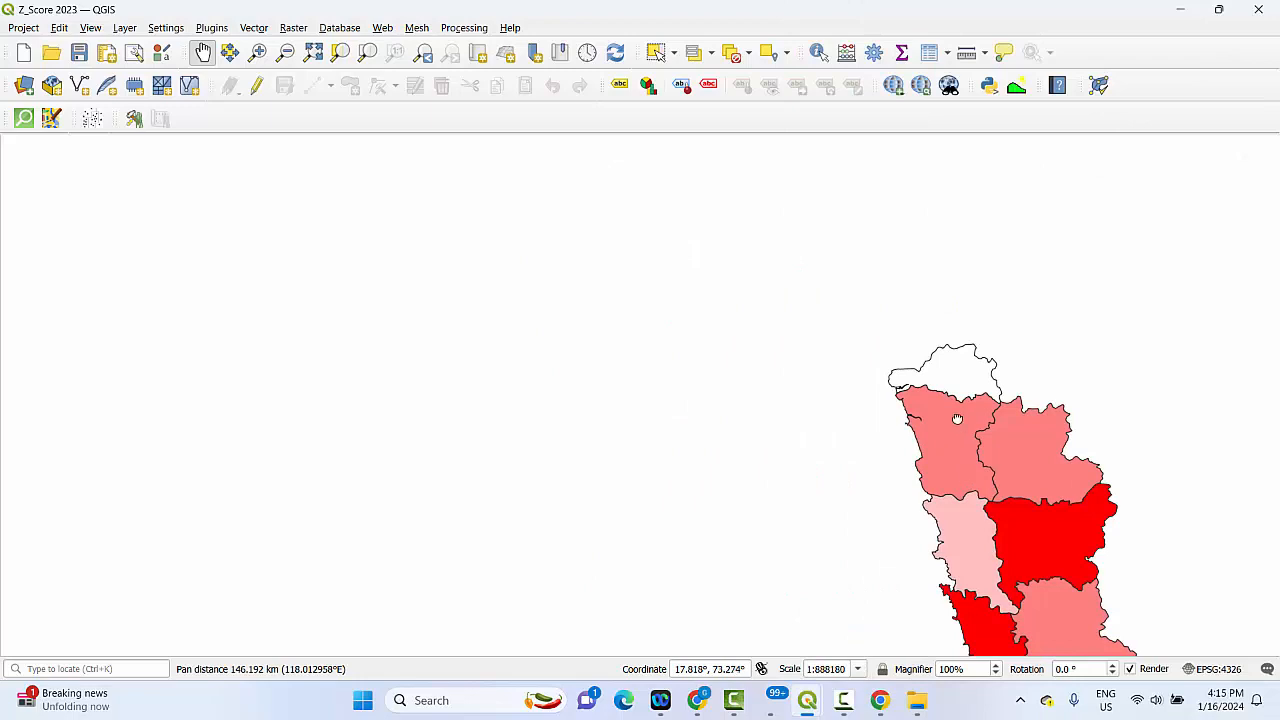
left_click_drag(959, 420, 578, 249)
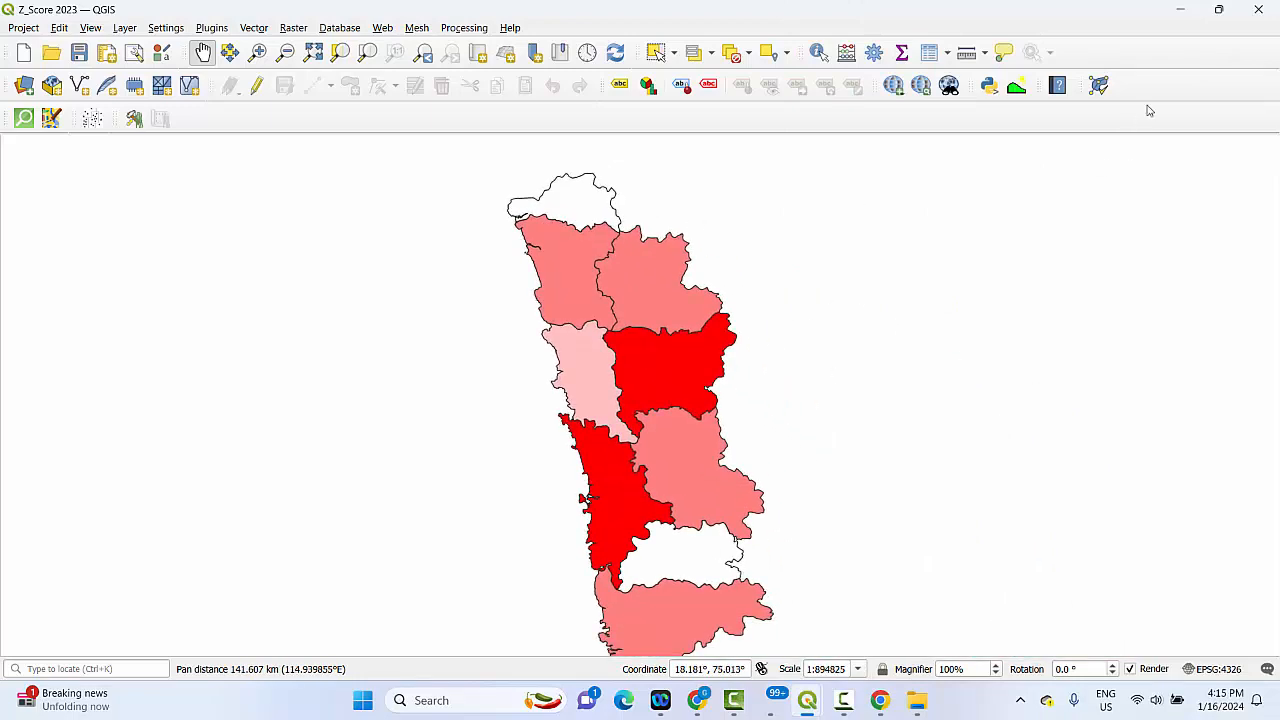
right_click(1188, 66)
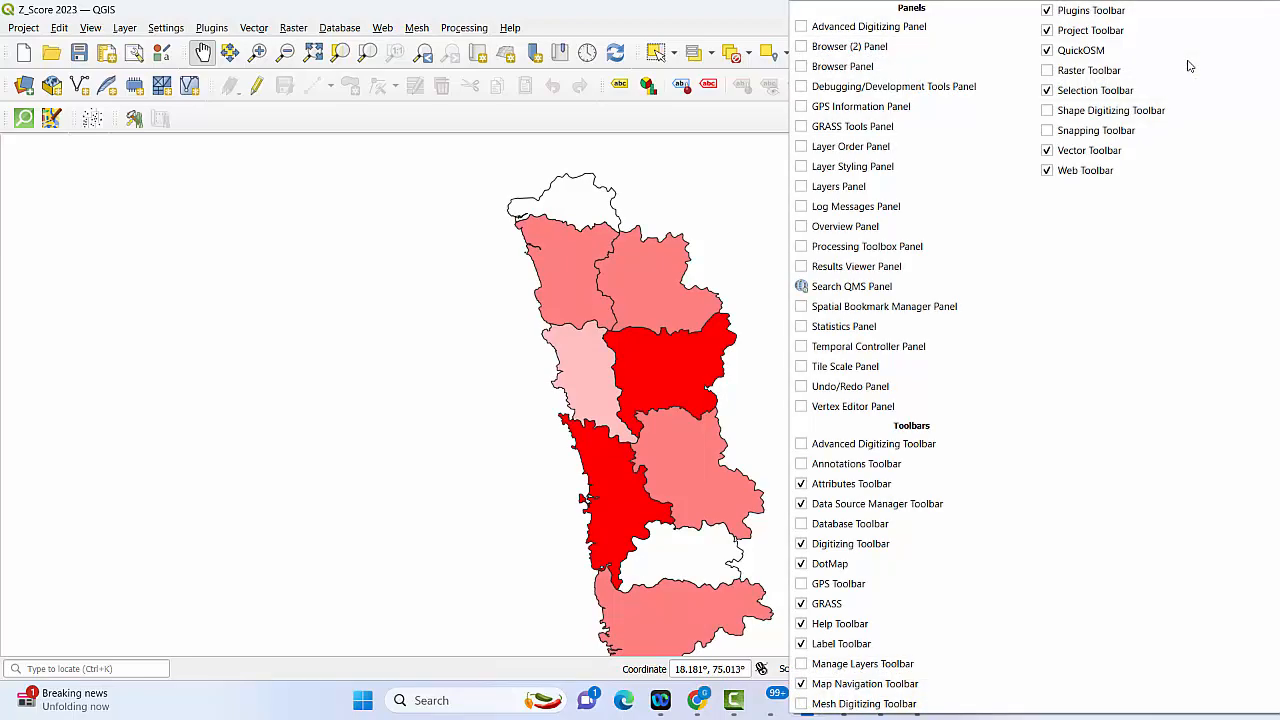
left_click(504, 148)
left_click_drag(681, 526, 631, 325)
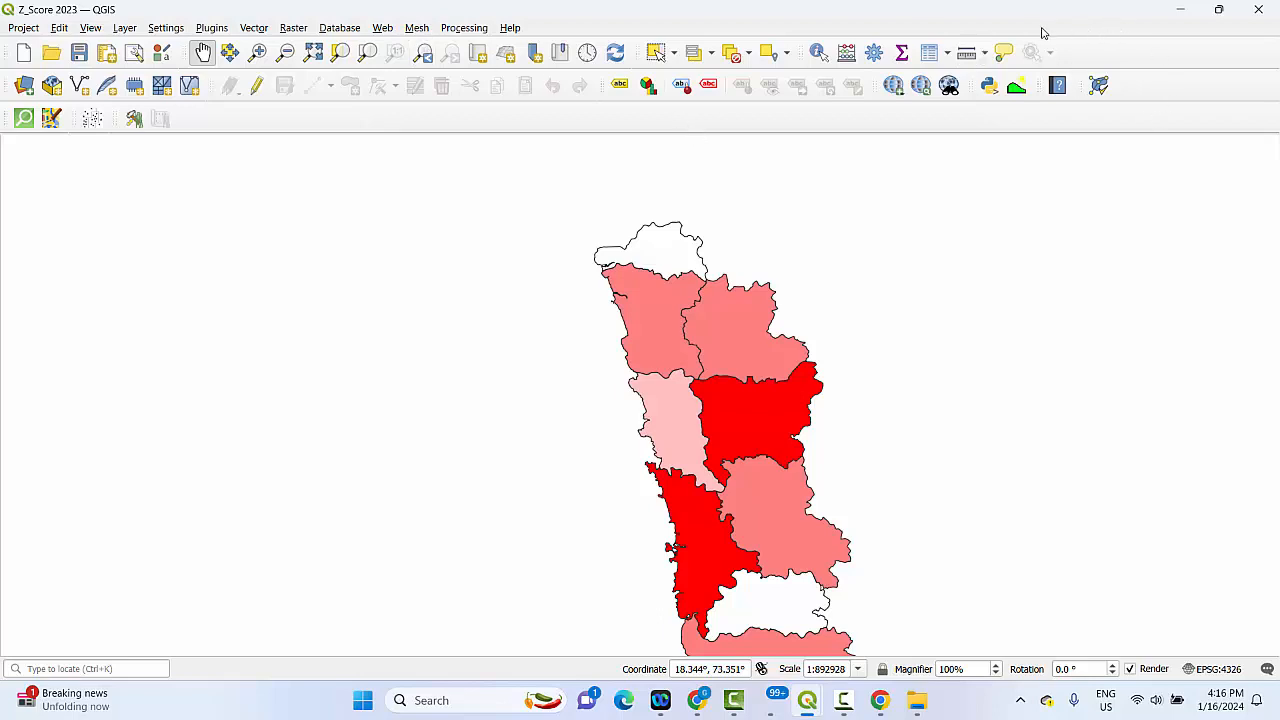
- Show the Browser (2) panel and the Layers panel beside the map
right_click(1145, 60)
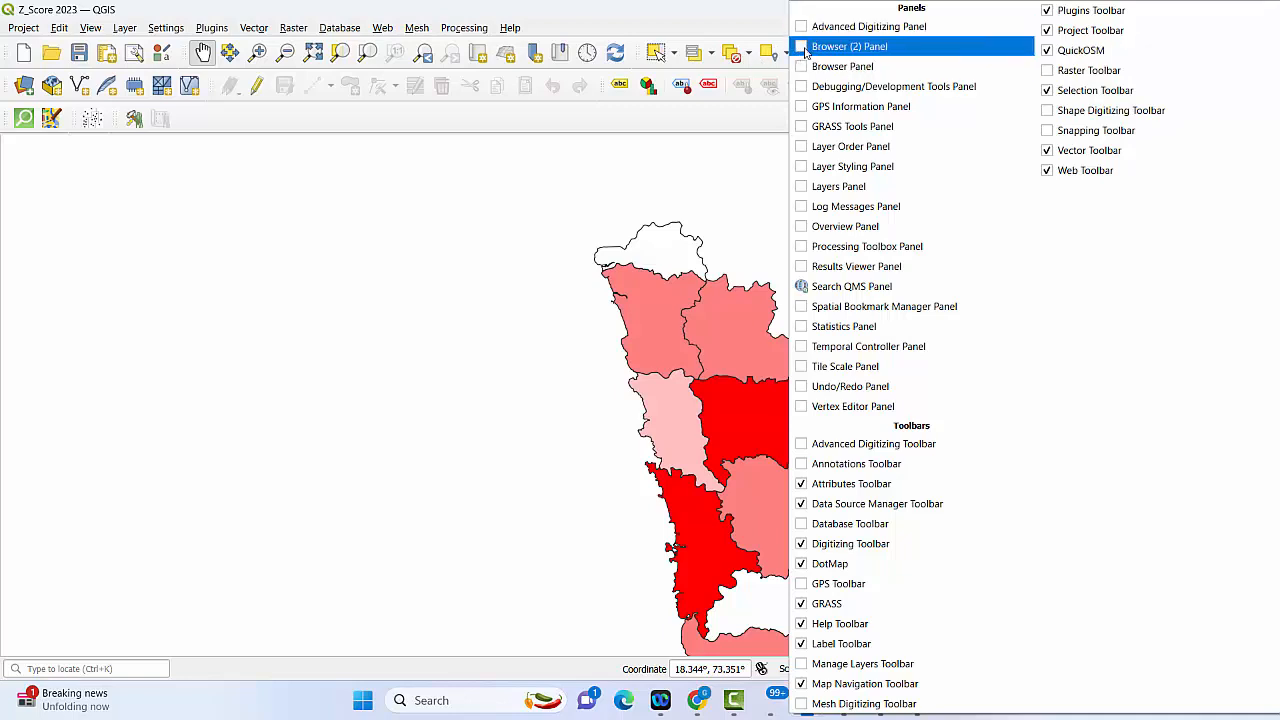
left_click(849, 46)
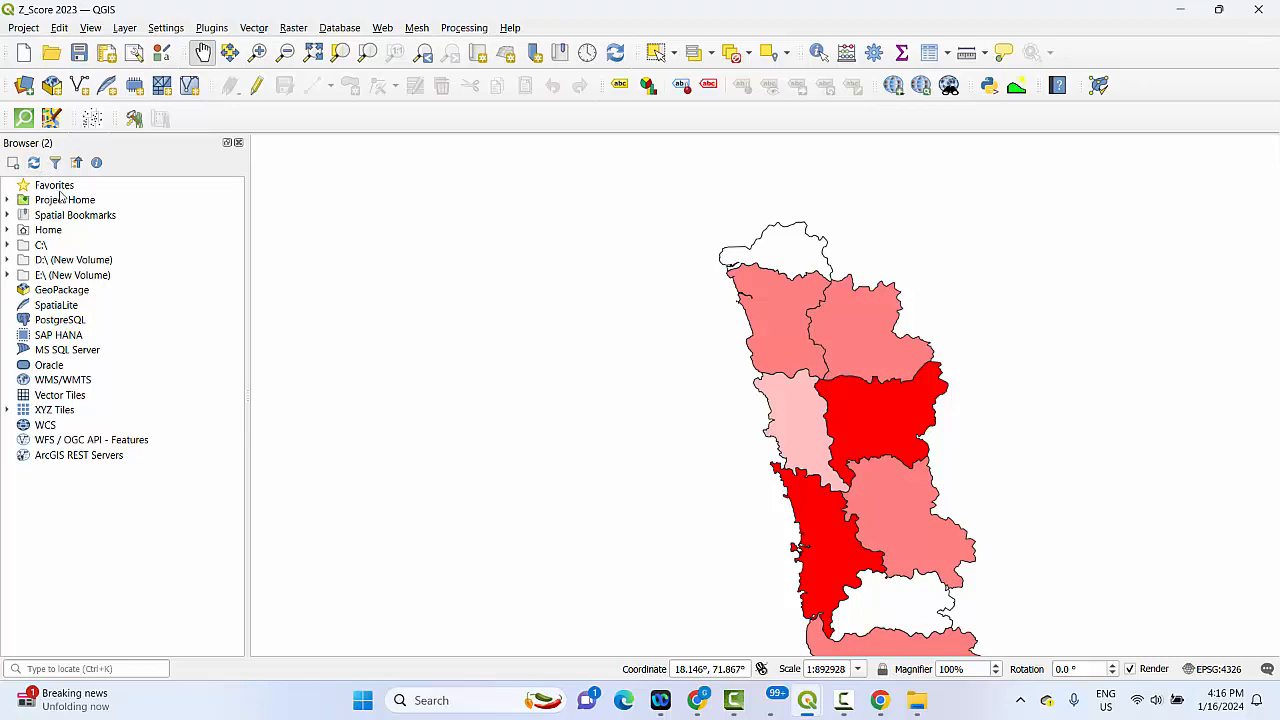
right_click(1184, 55)
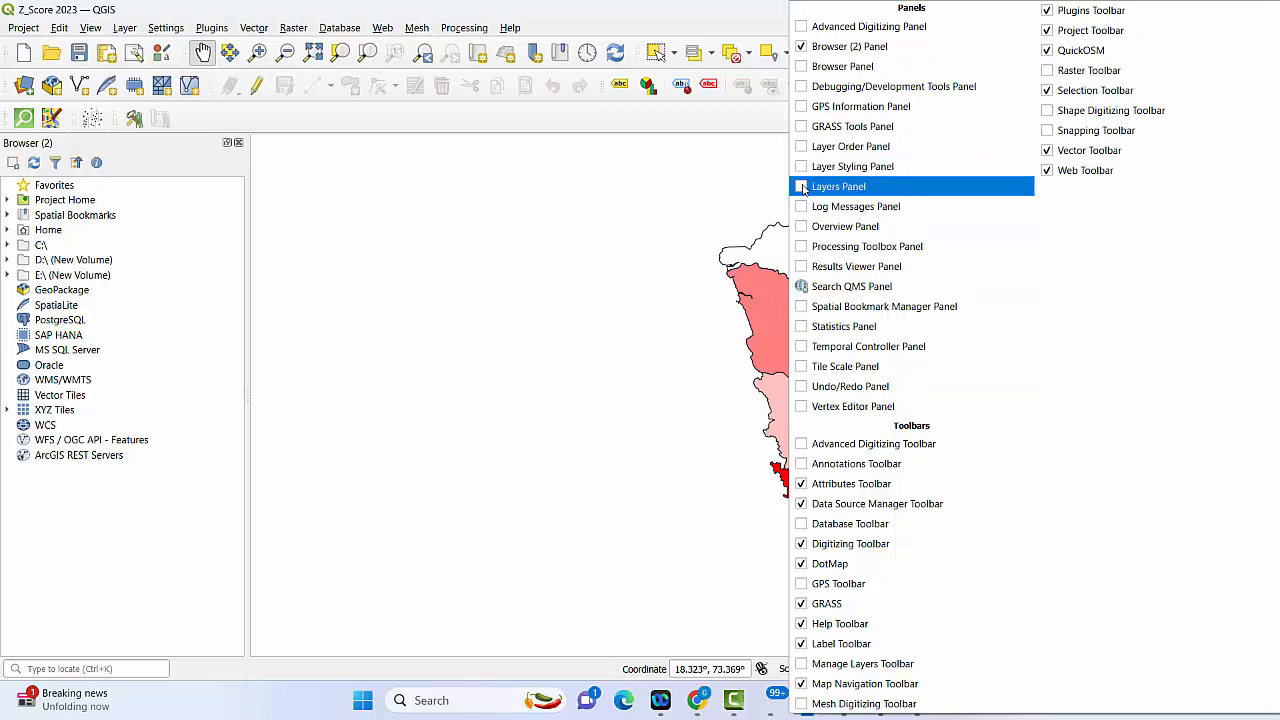
left_click(804, 189)
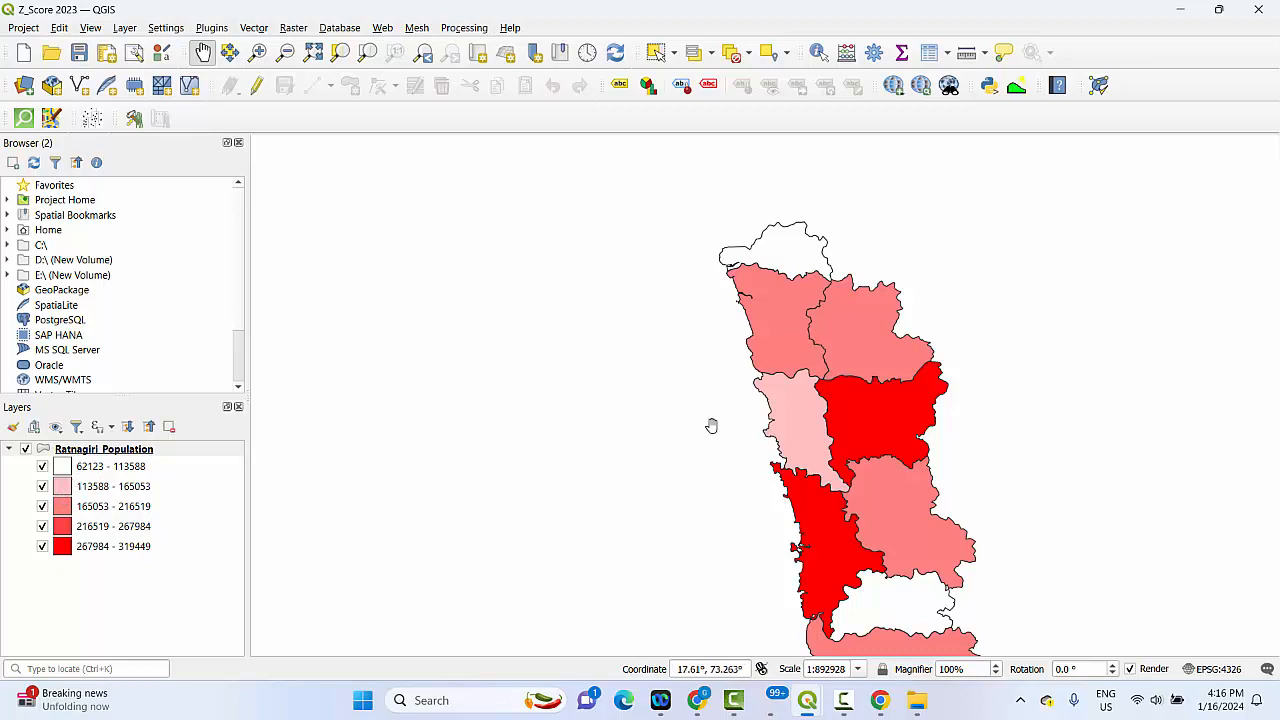
left_click_drag(711, 423, 587, 325)
scroll(681, 351, "down", 1)
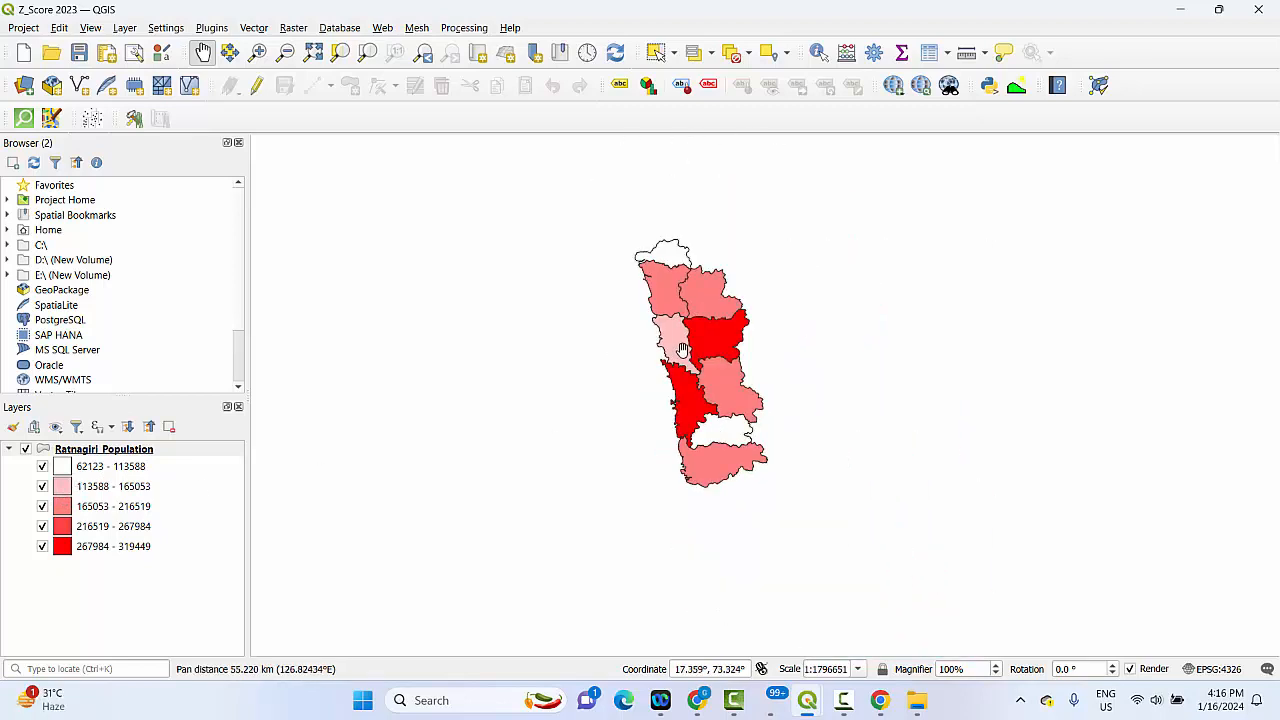
left_click_drag(699, 354, 698, 337)
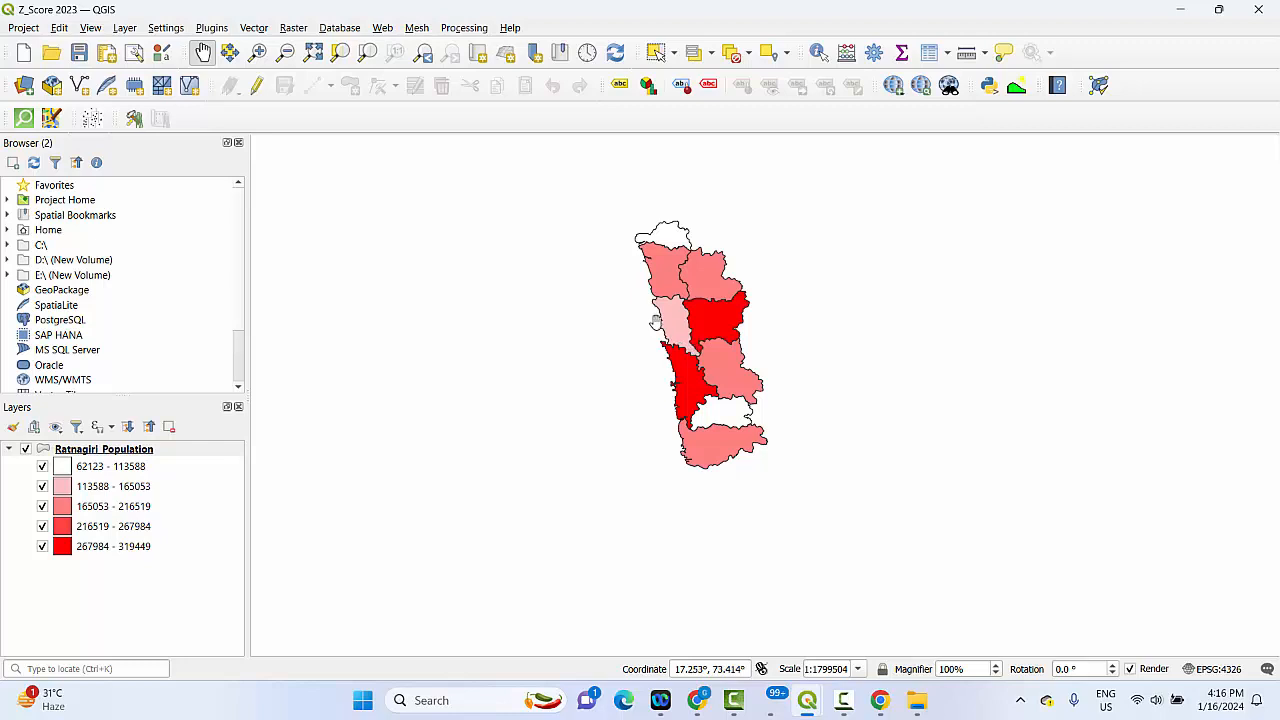
left_click(24, 28)
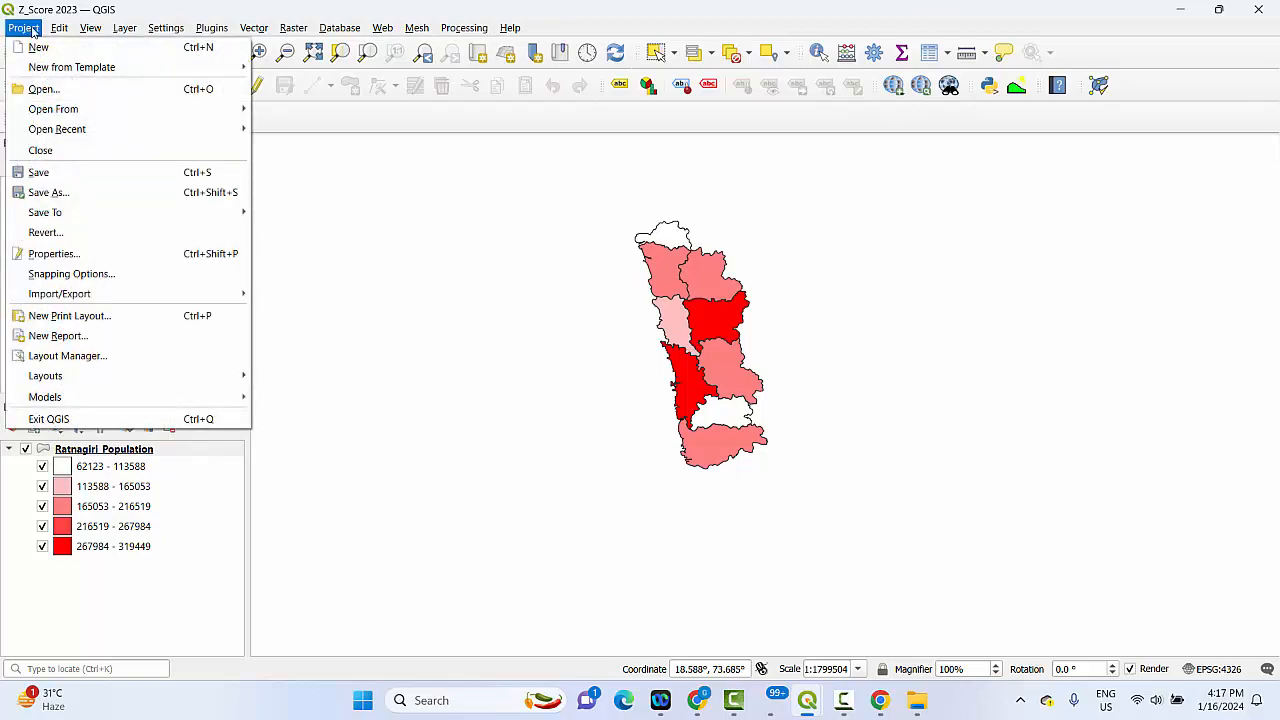
mouse_move(150, 30)
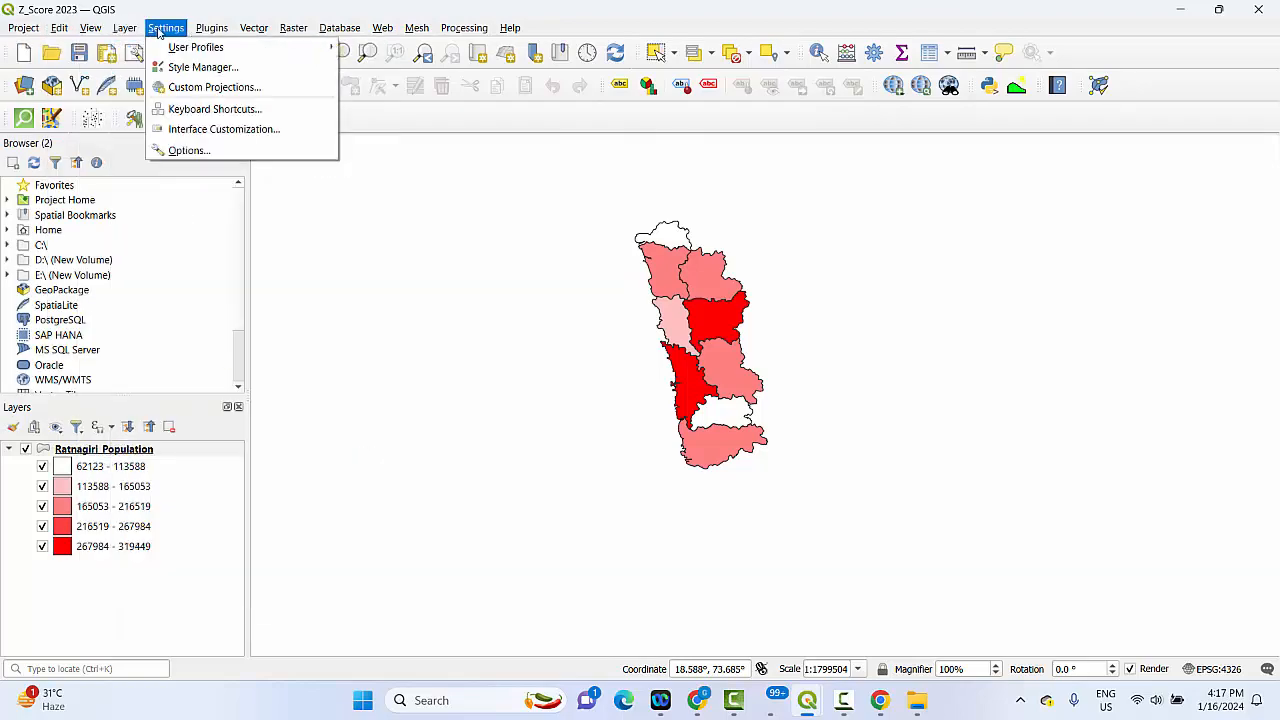
mouse_move(247, 33)
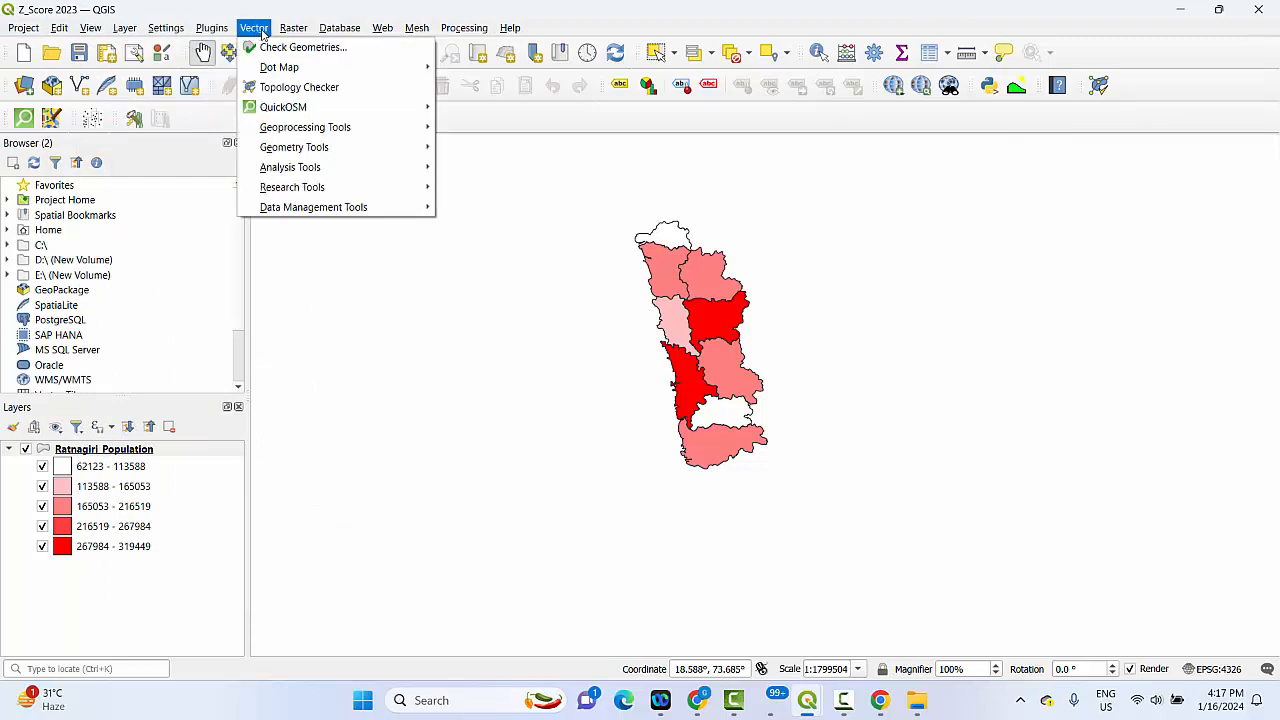
mouse_move(490, 36)
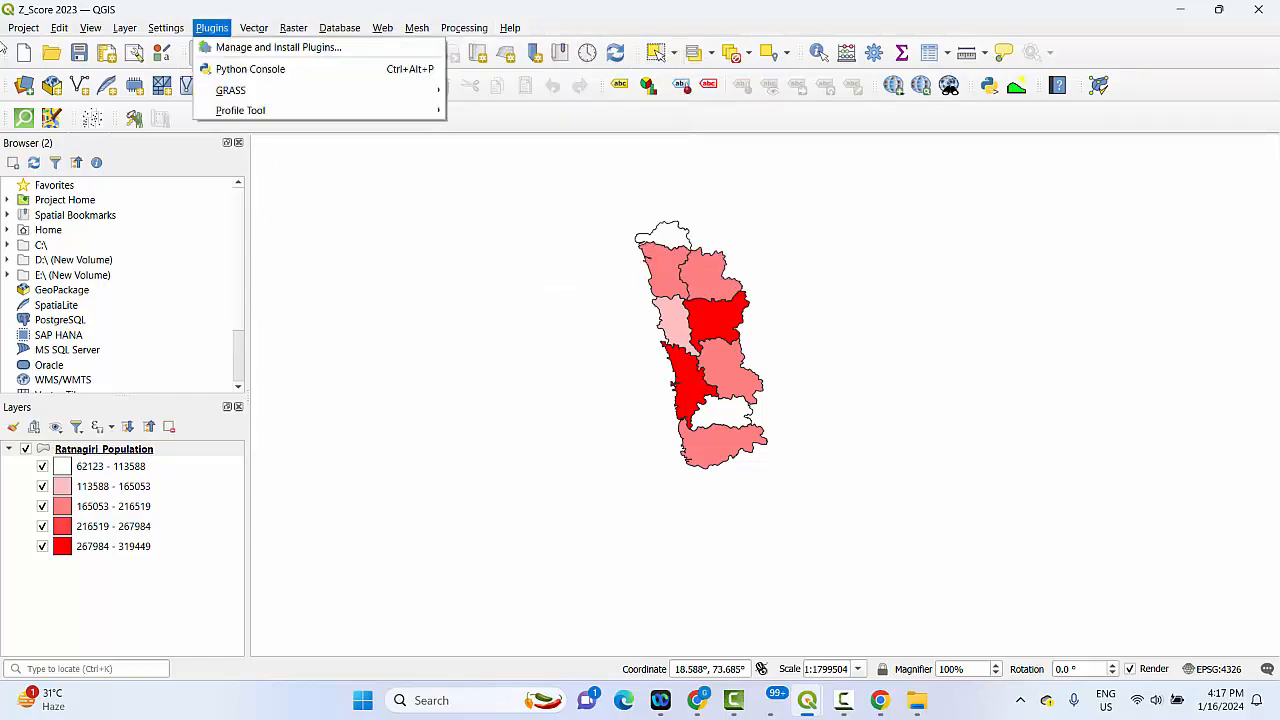
mouse_move(95, 32)
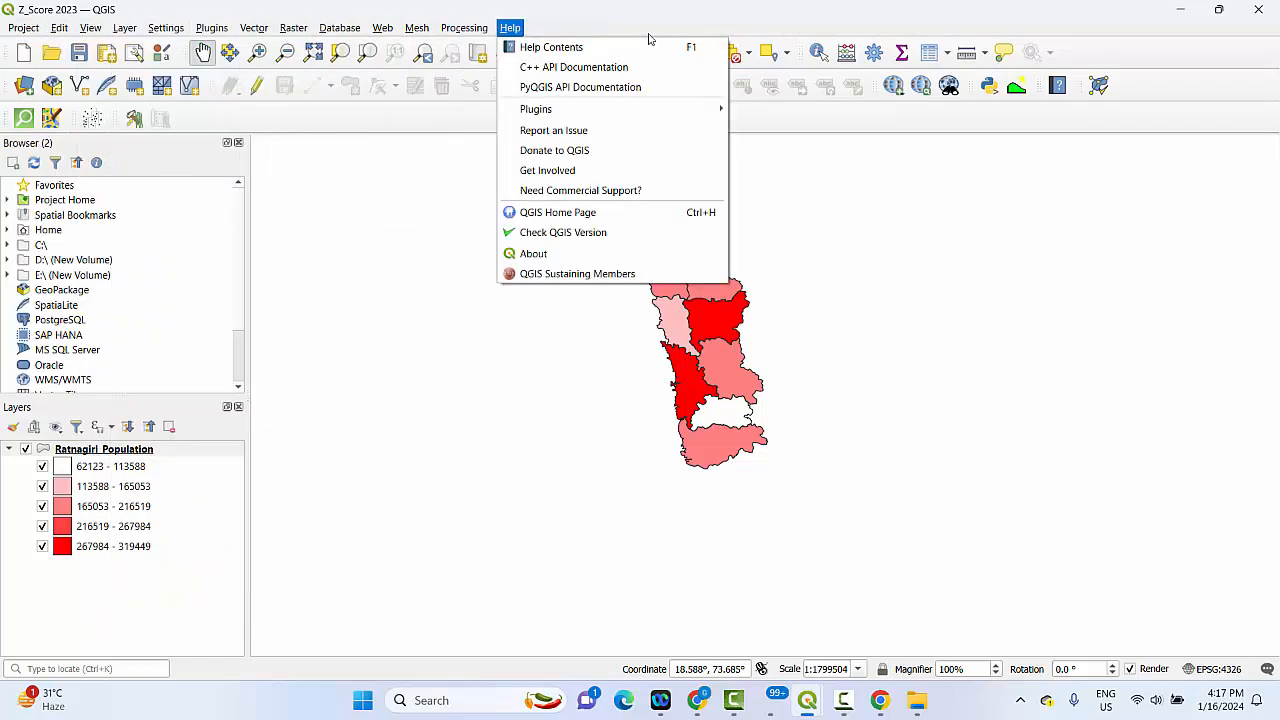
left_click(1150, 55)
right_click(1150, 55)
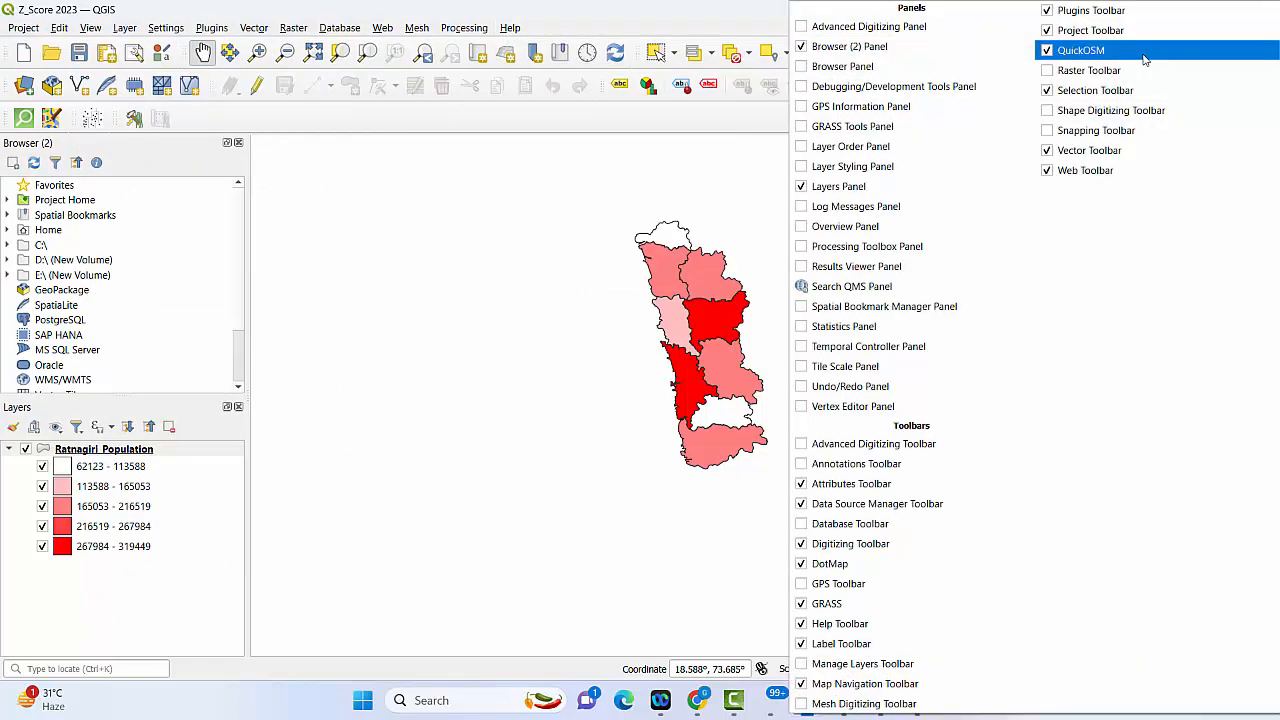
left_click(550, 106)
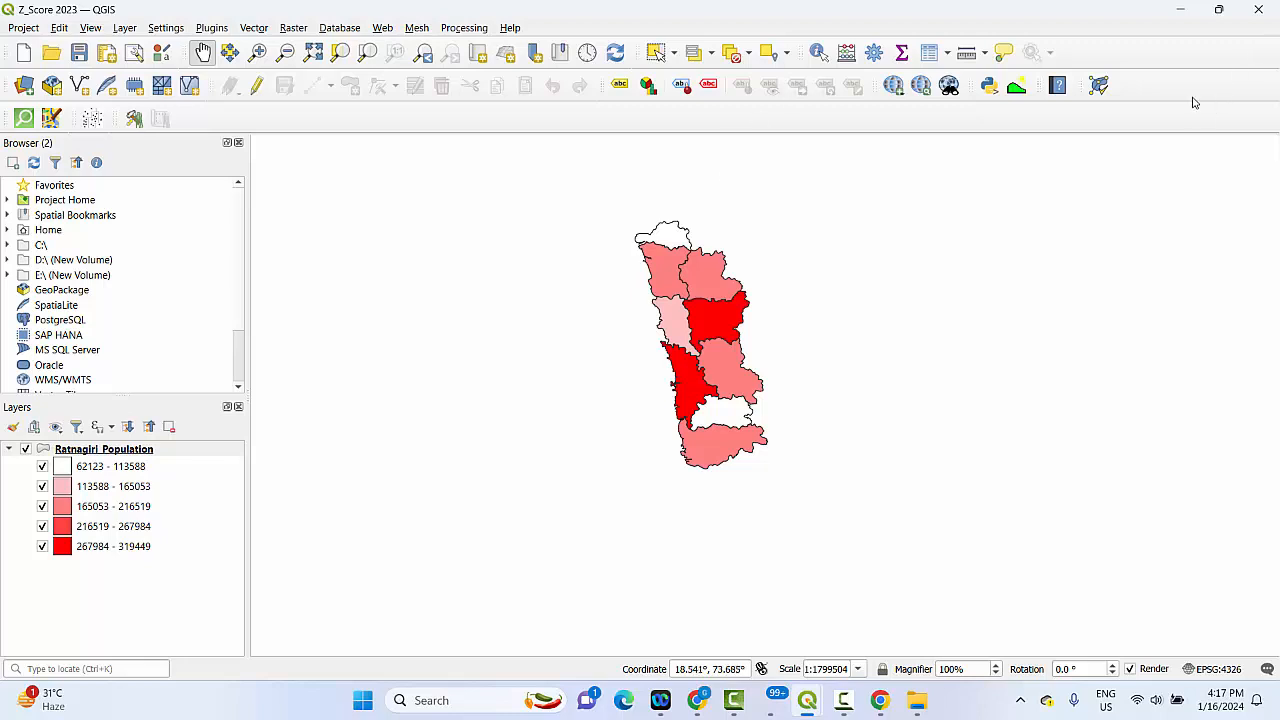
- Display the Raster Toolbar and the Shape Digitizing Toolbar
right_click(1181, 62)
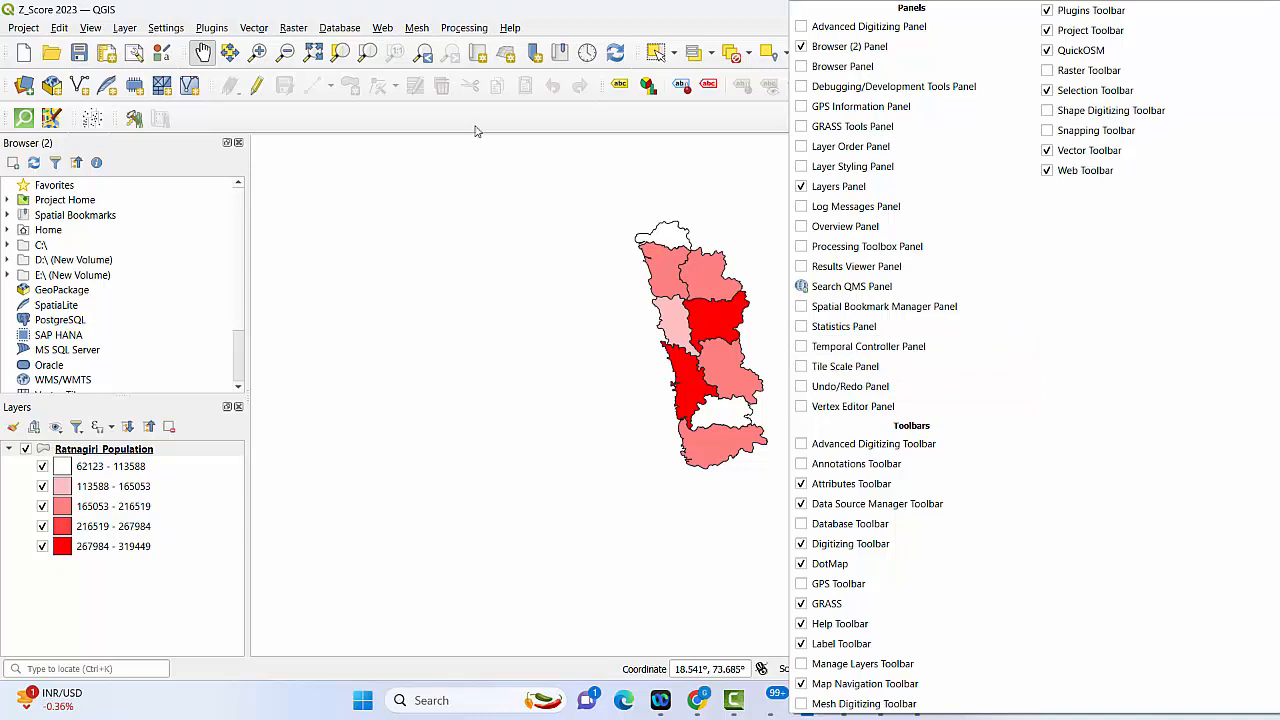
left_click(1062, 74)
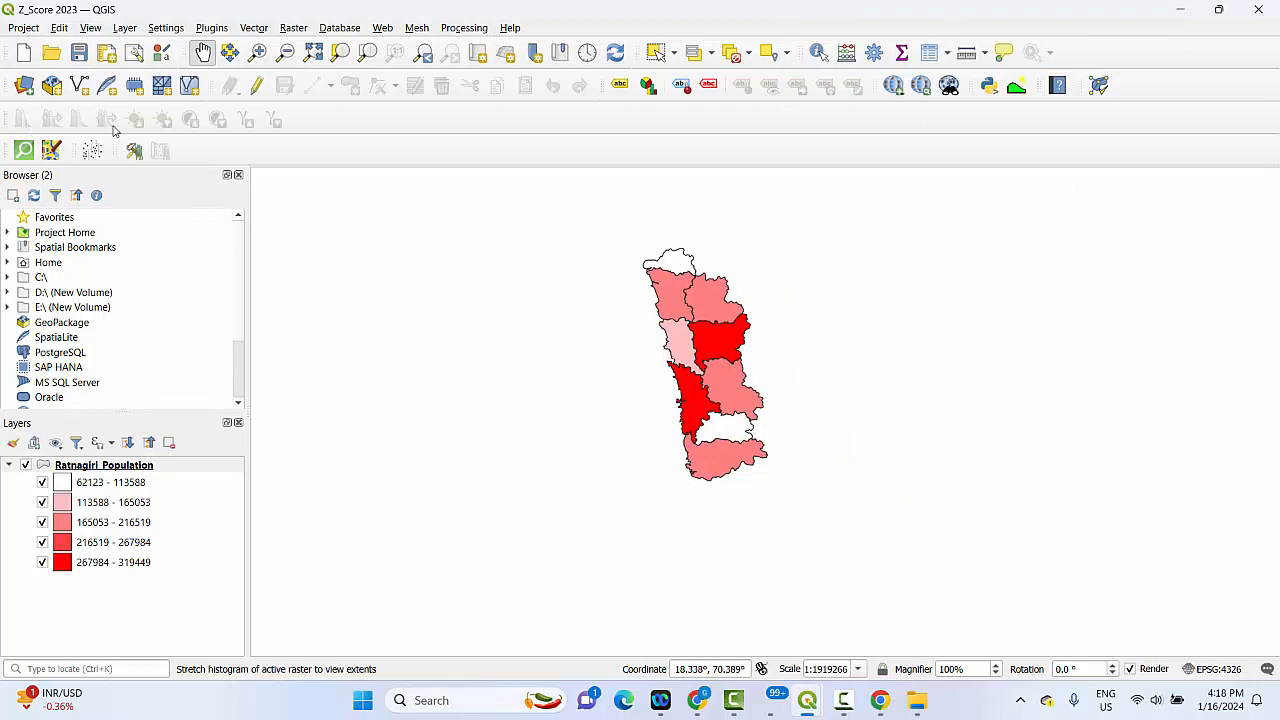
right_click(1135, 122)
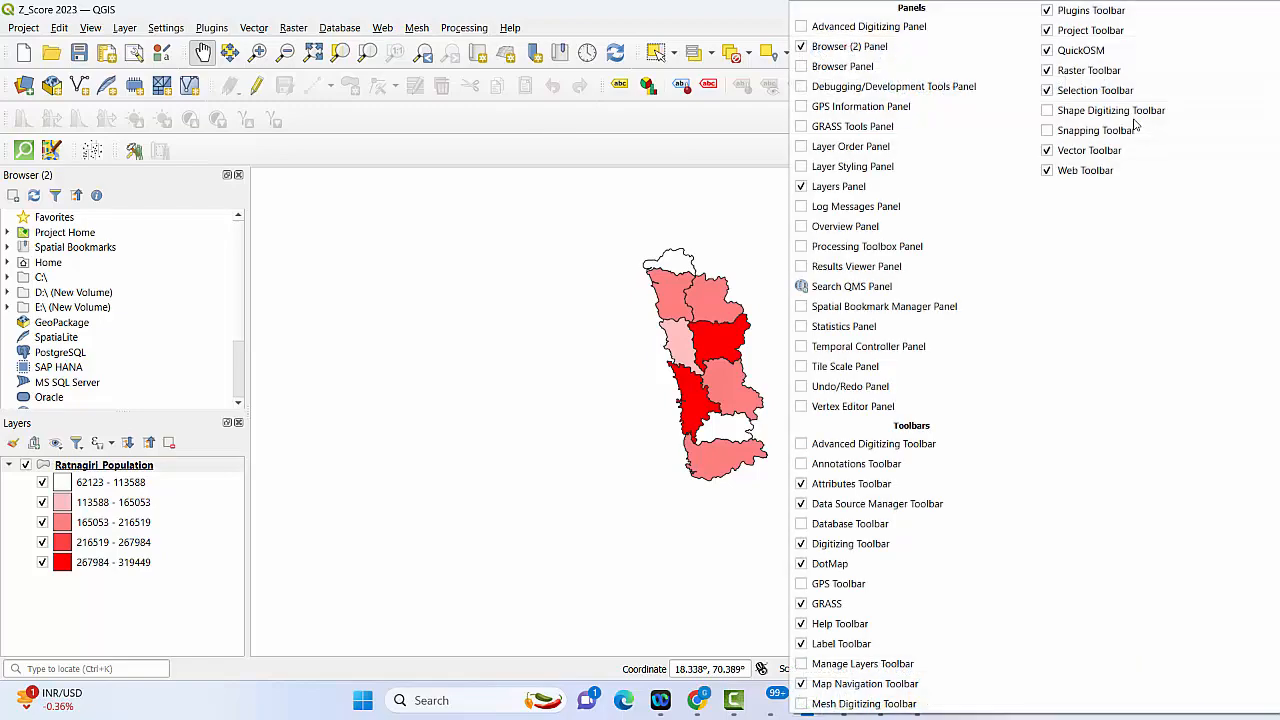
left_click(1051, 117)
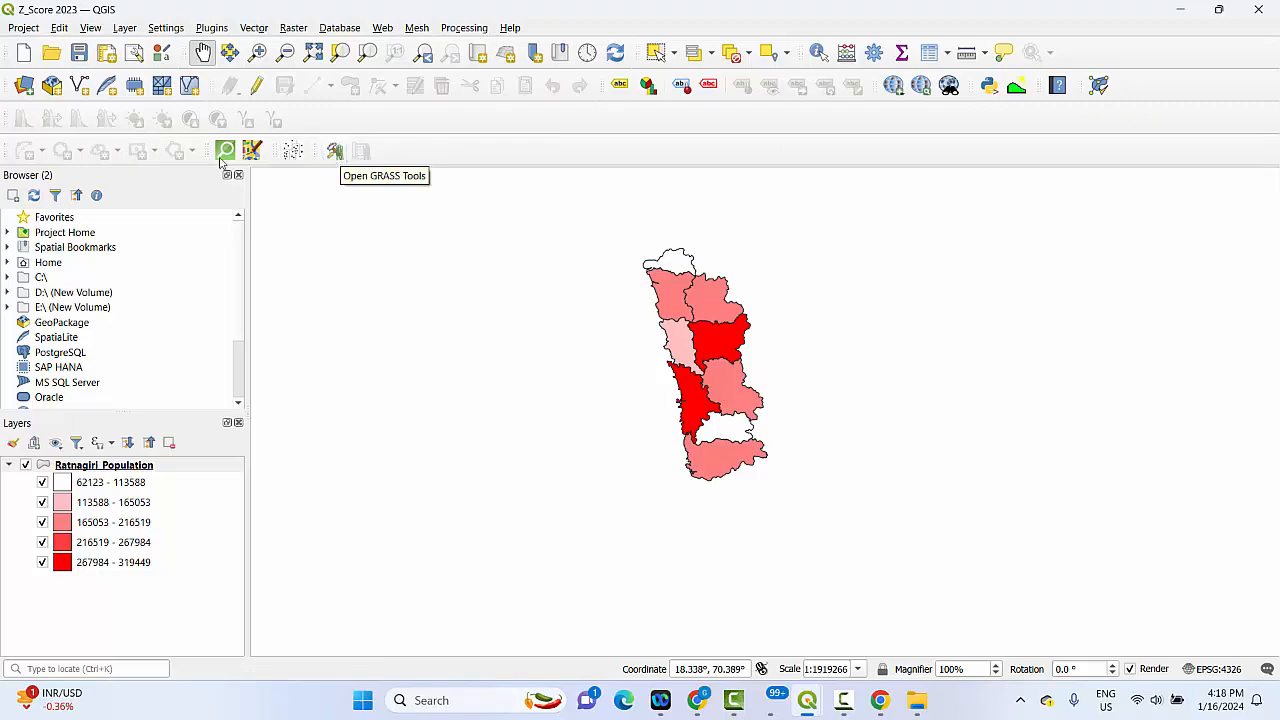
- Hide the Raster Toolbar from the interface
right_click(1171, 84)
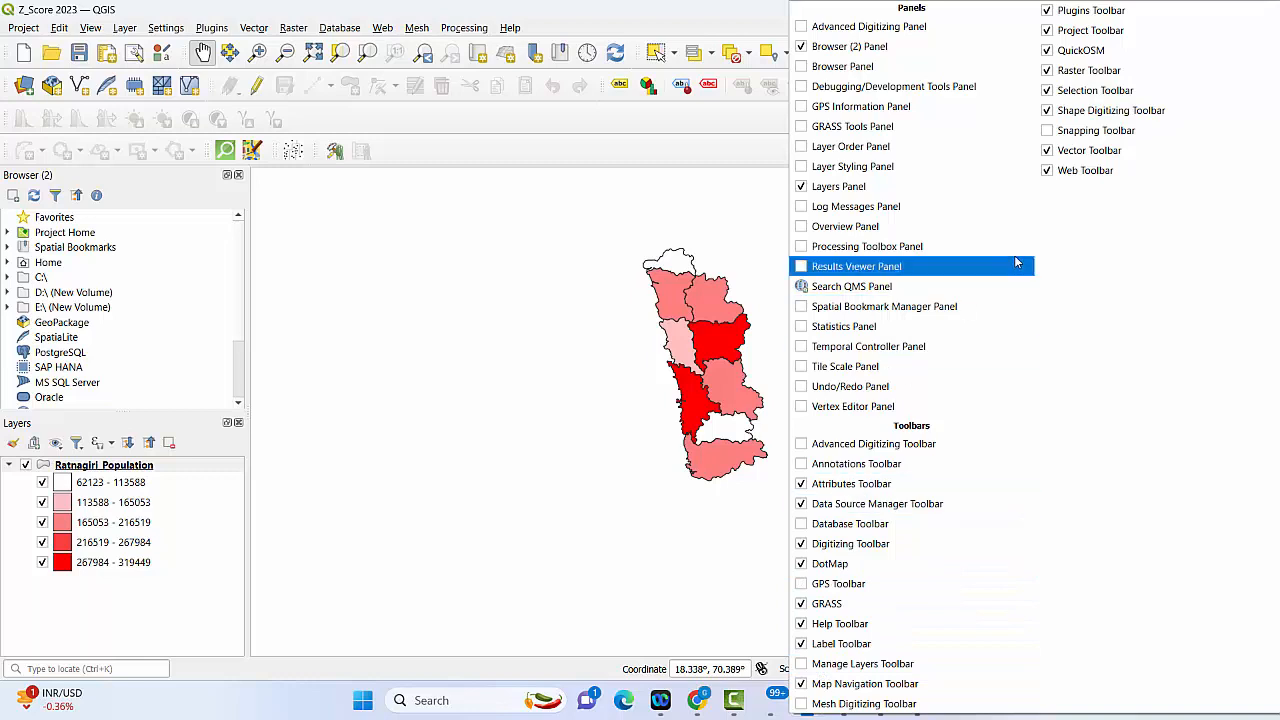
left_click(718, 133)
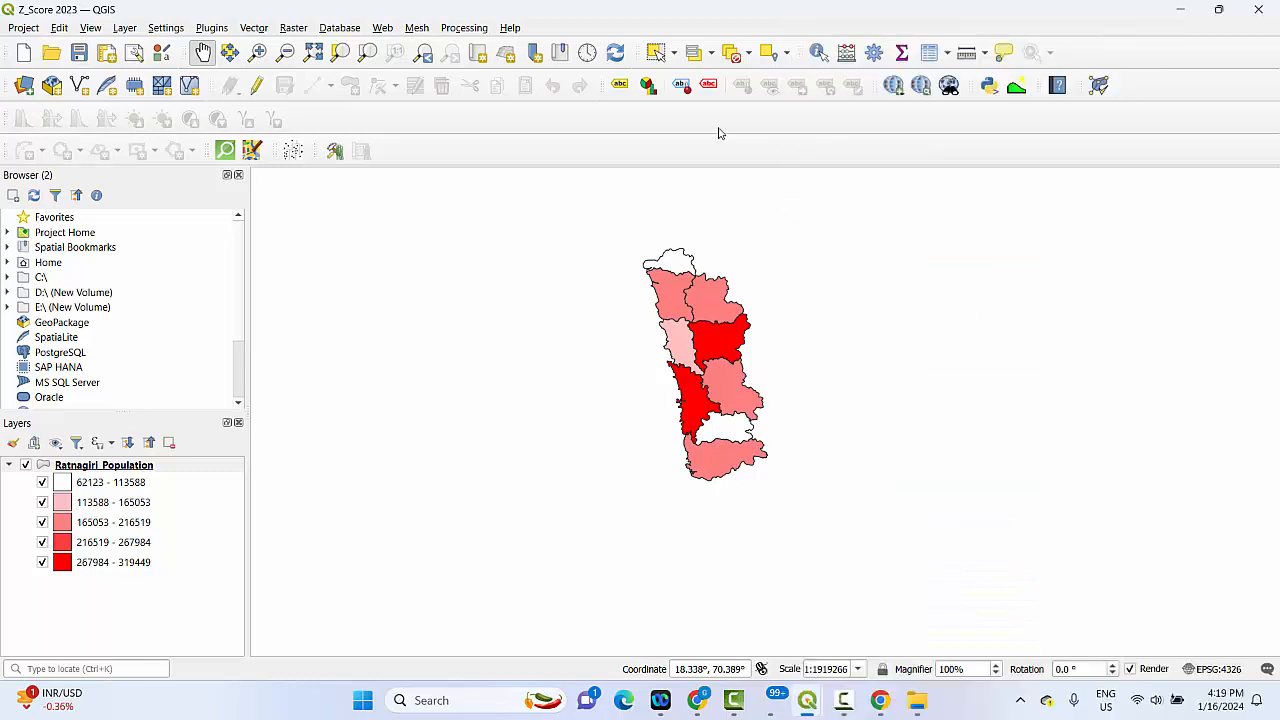
right_click(1193, 118)
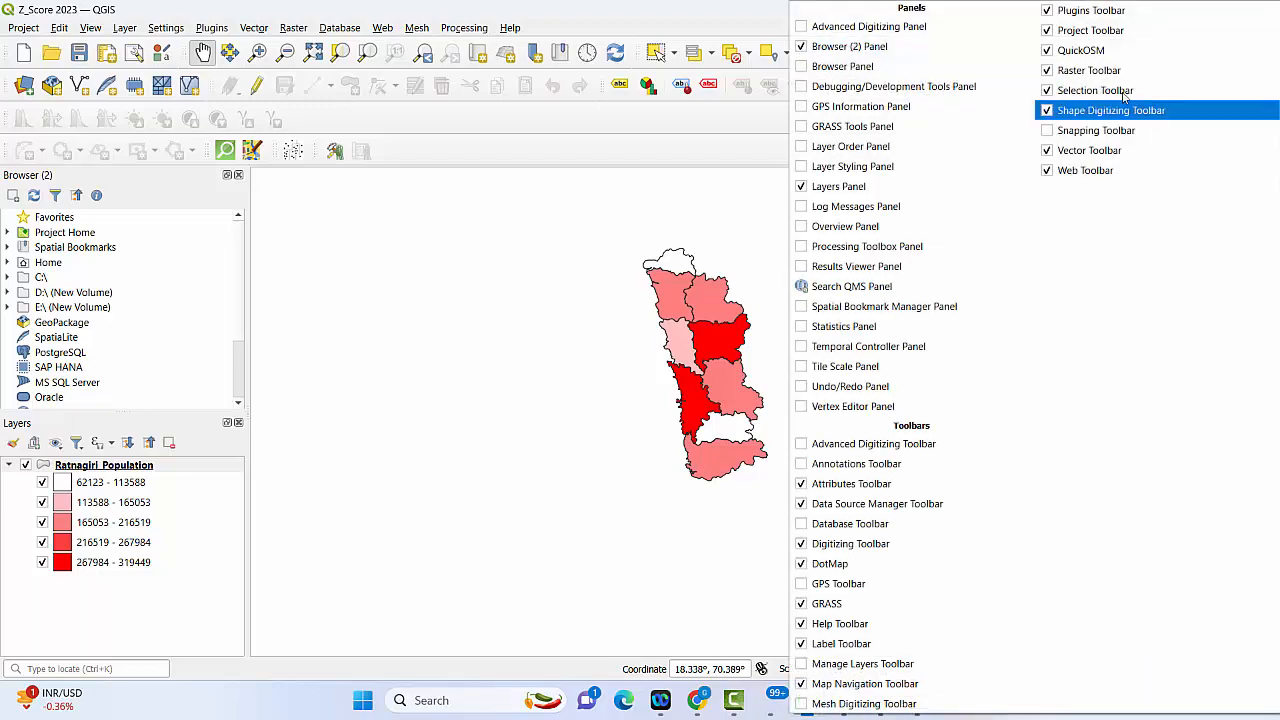
left_click(1046, 72)
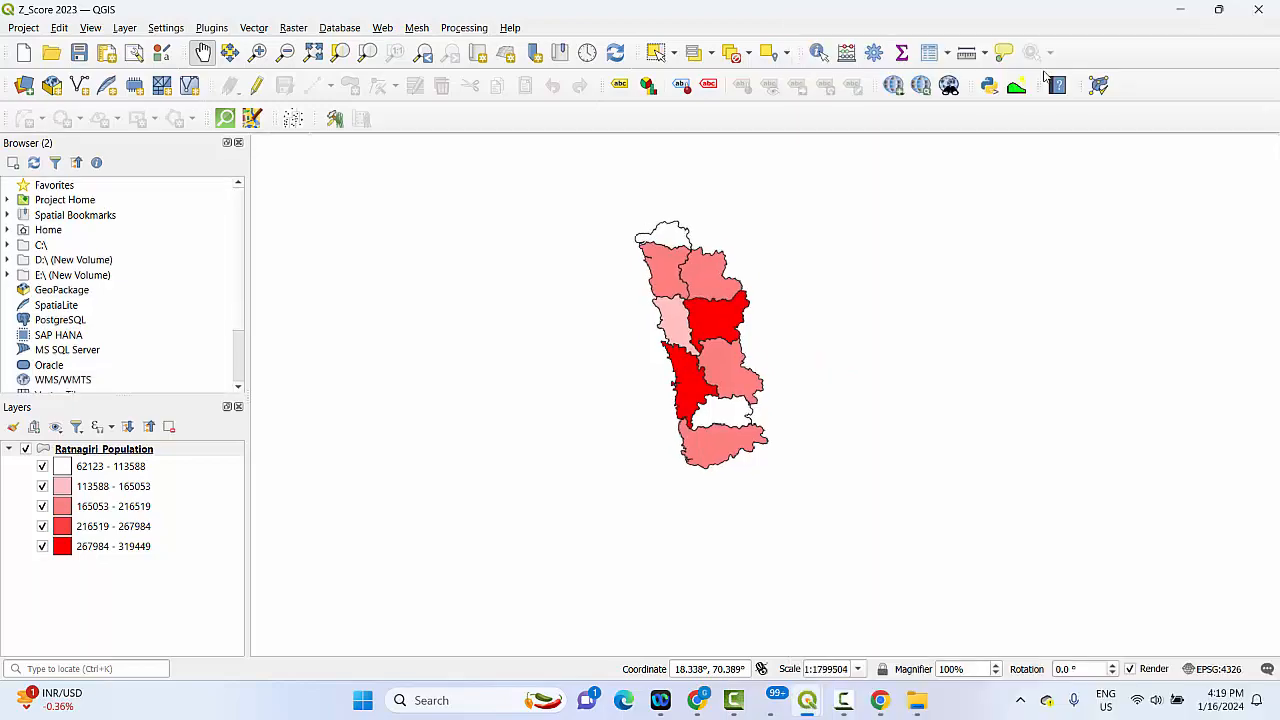
- Hide the Selection Toolbar and display it again
right_click(1195, 104)
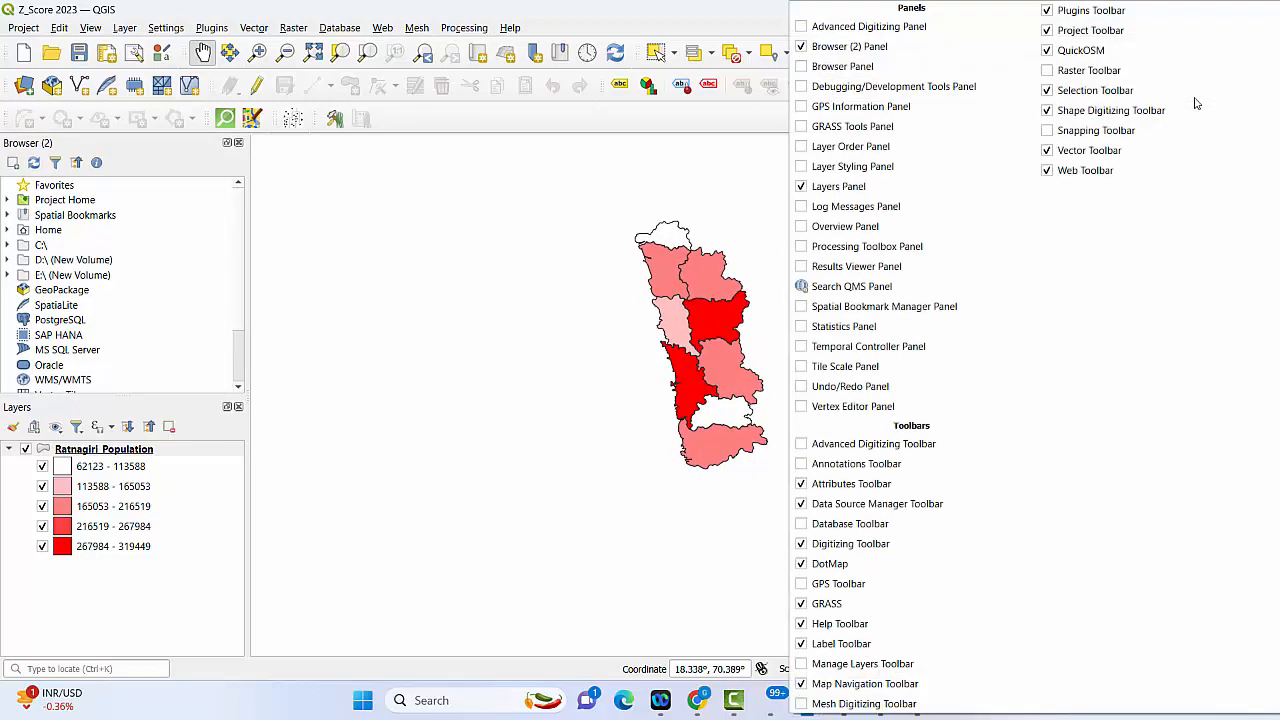
left_click(1052, 91)
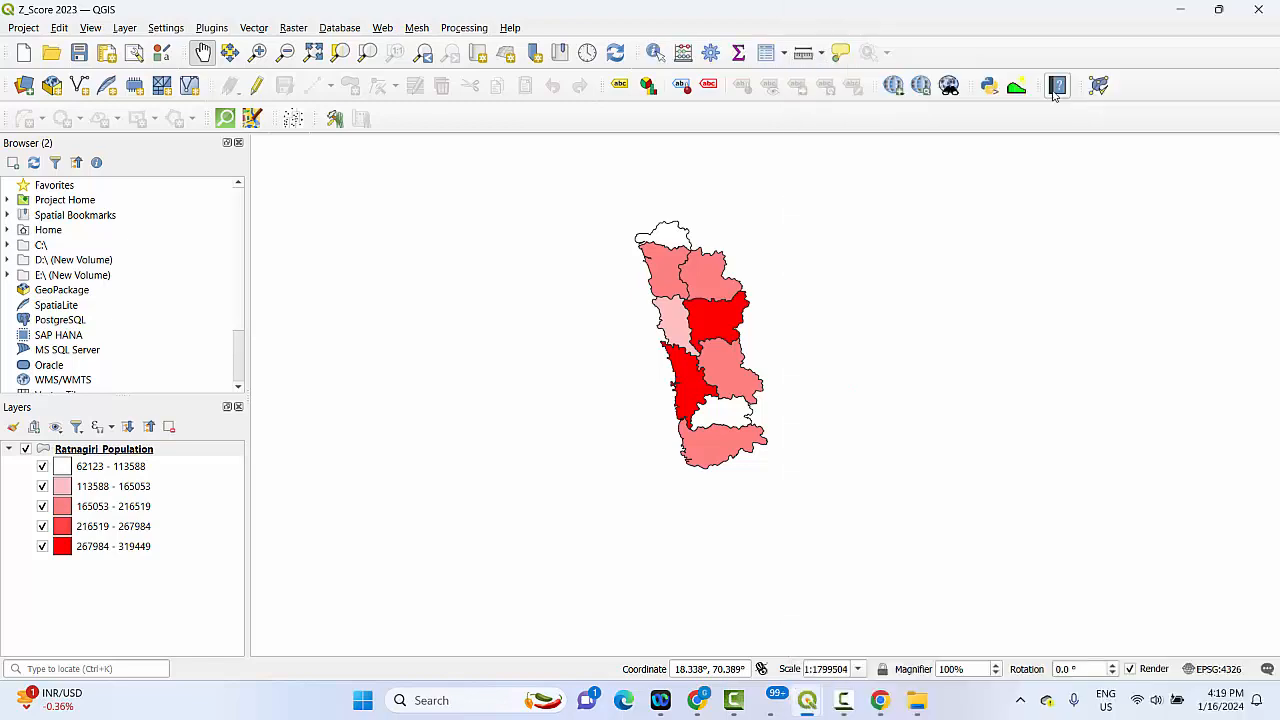
right_click(1170, 91)
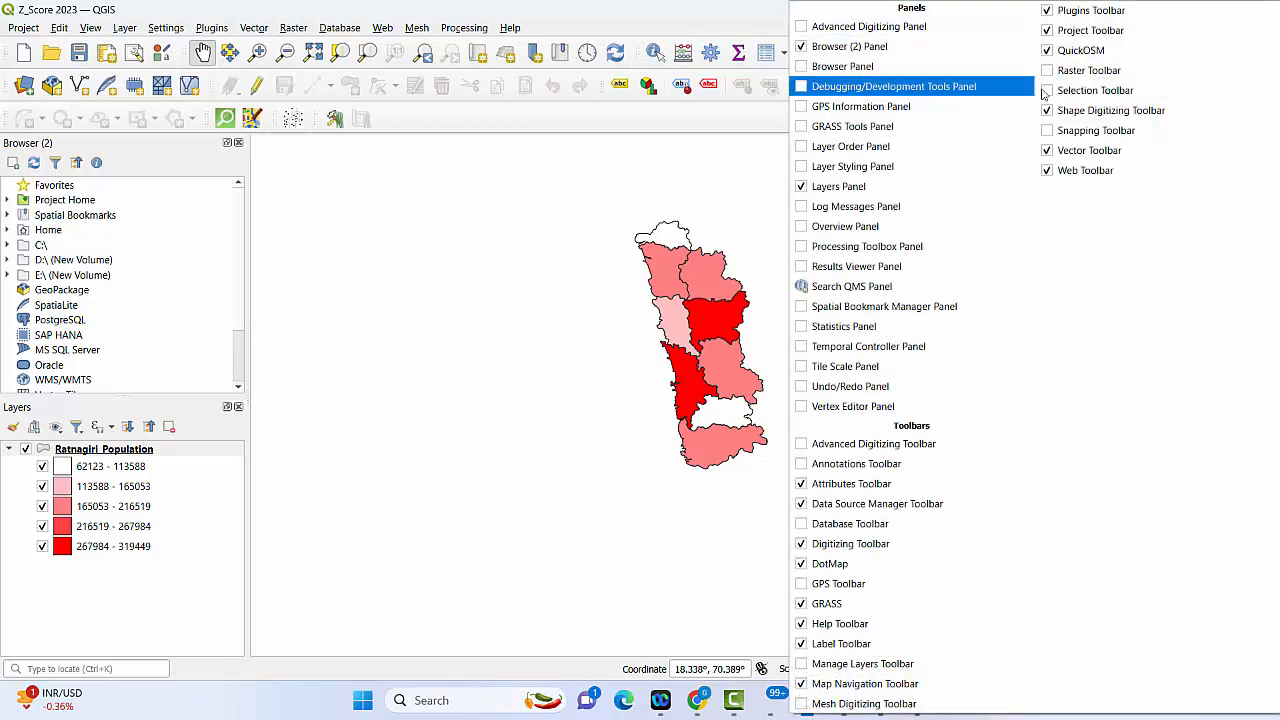
left_click(1050, 91)
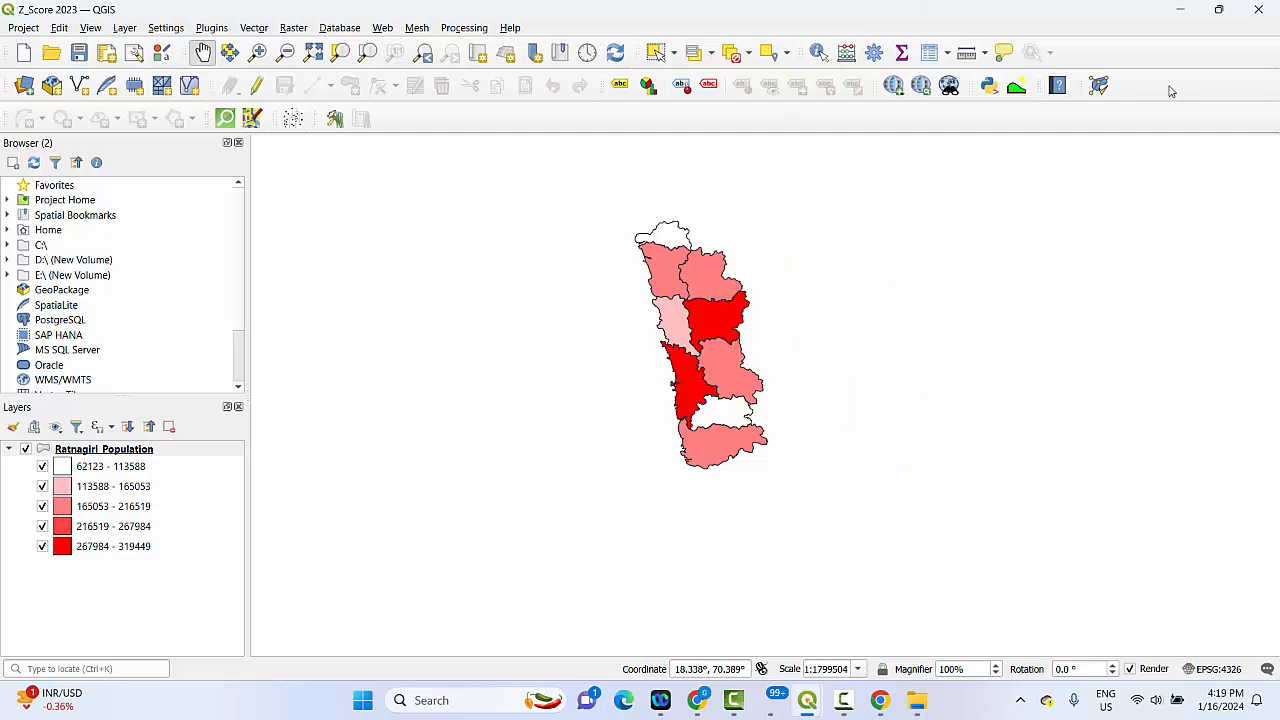
- Show the GPS Information Panel and the Browser Panel in addition to the panels already open
right_click(1170, 91)
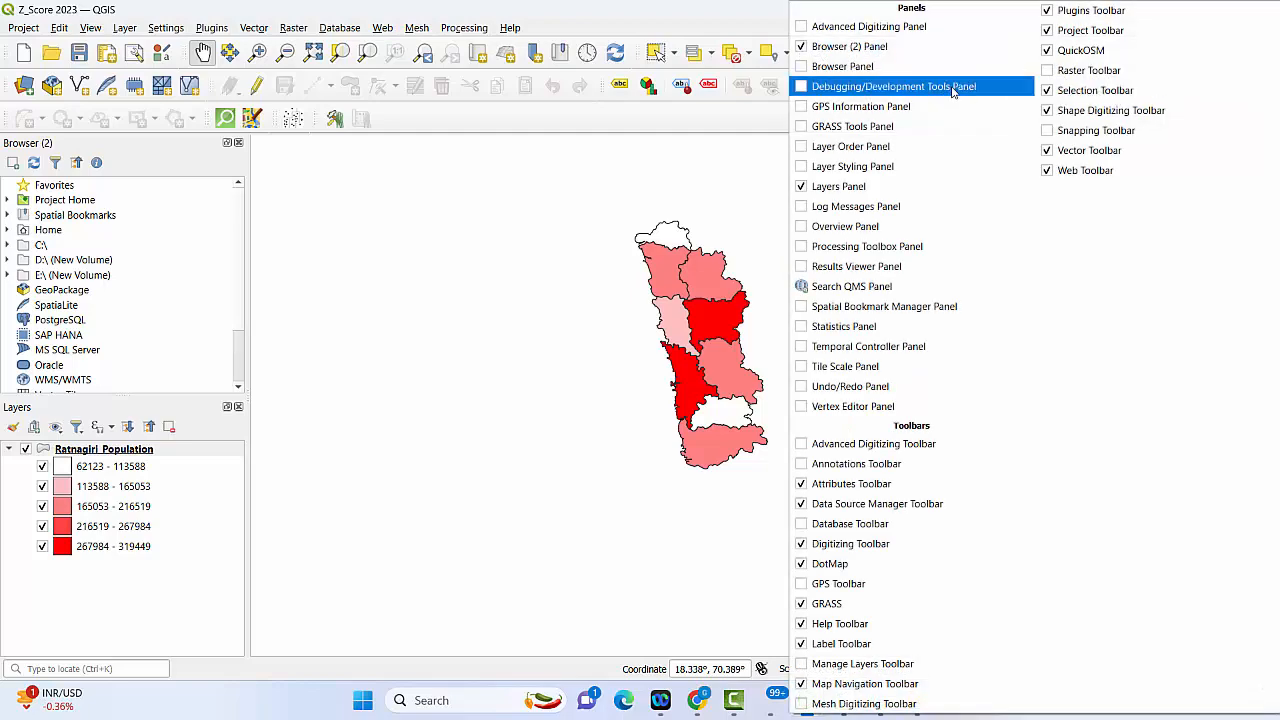
left_click(819, 108)
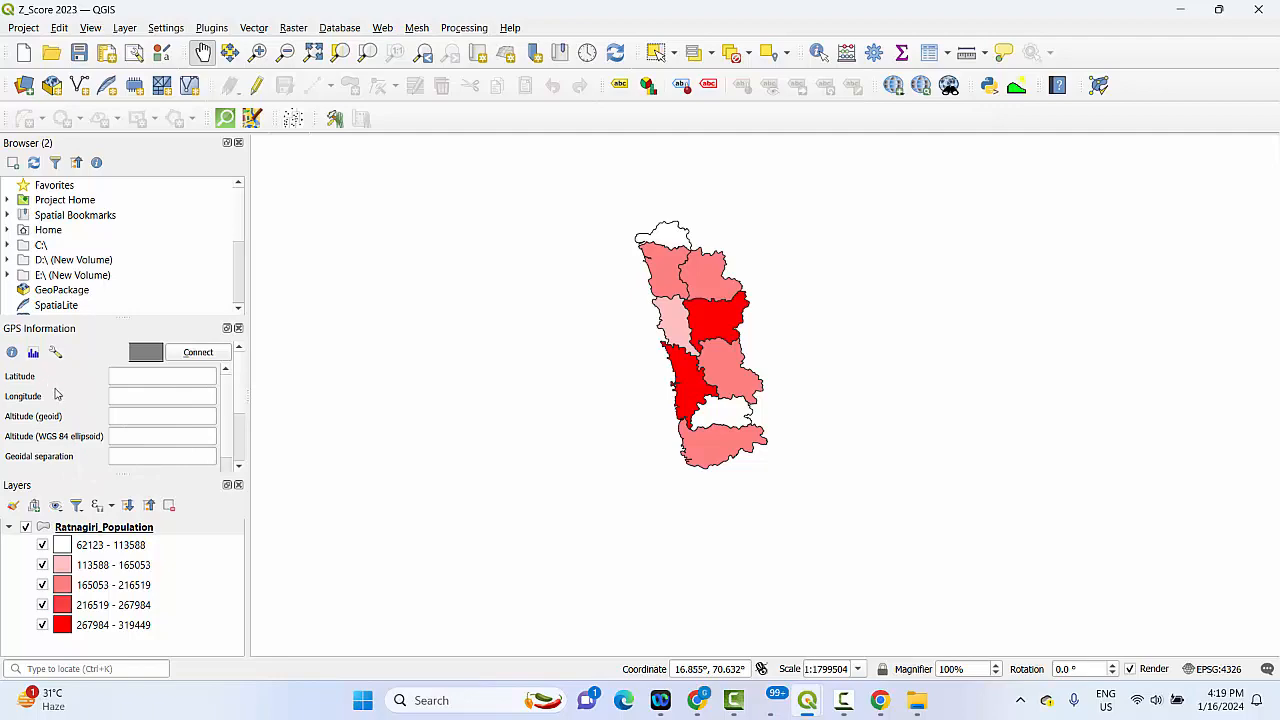
right_click(1166, 90)
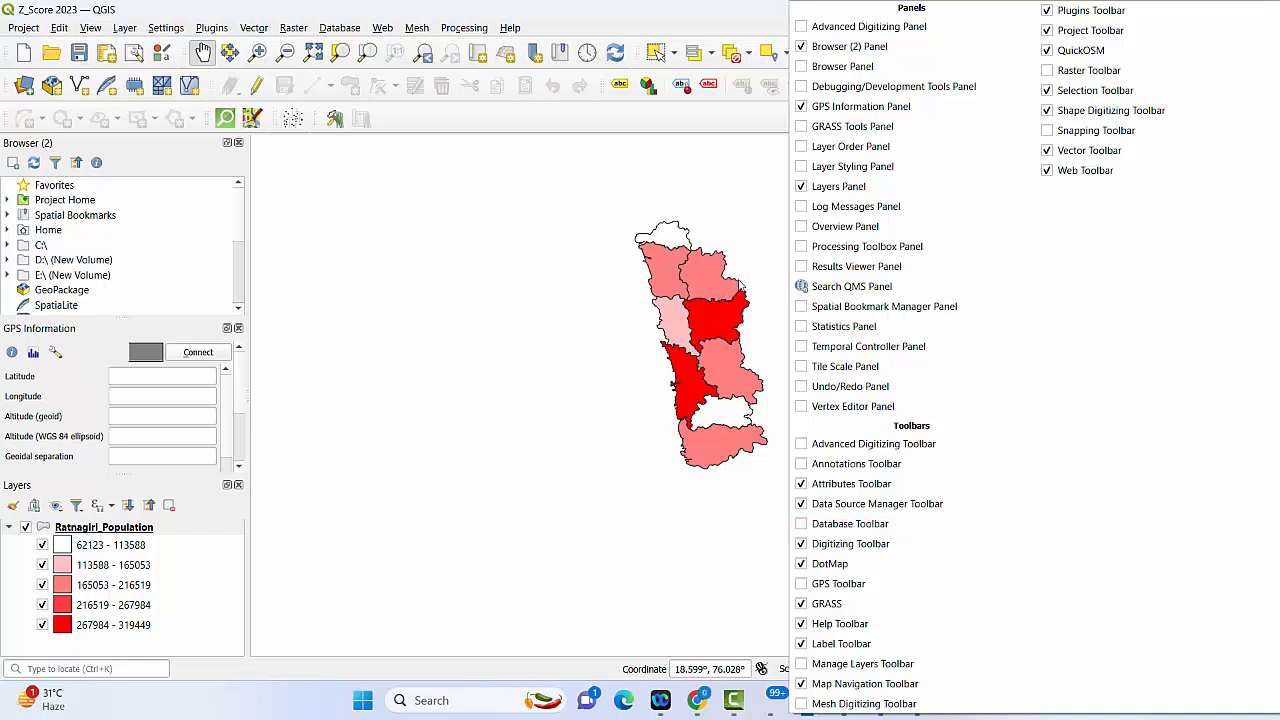
left_click(806, 70)
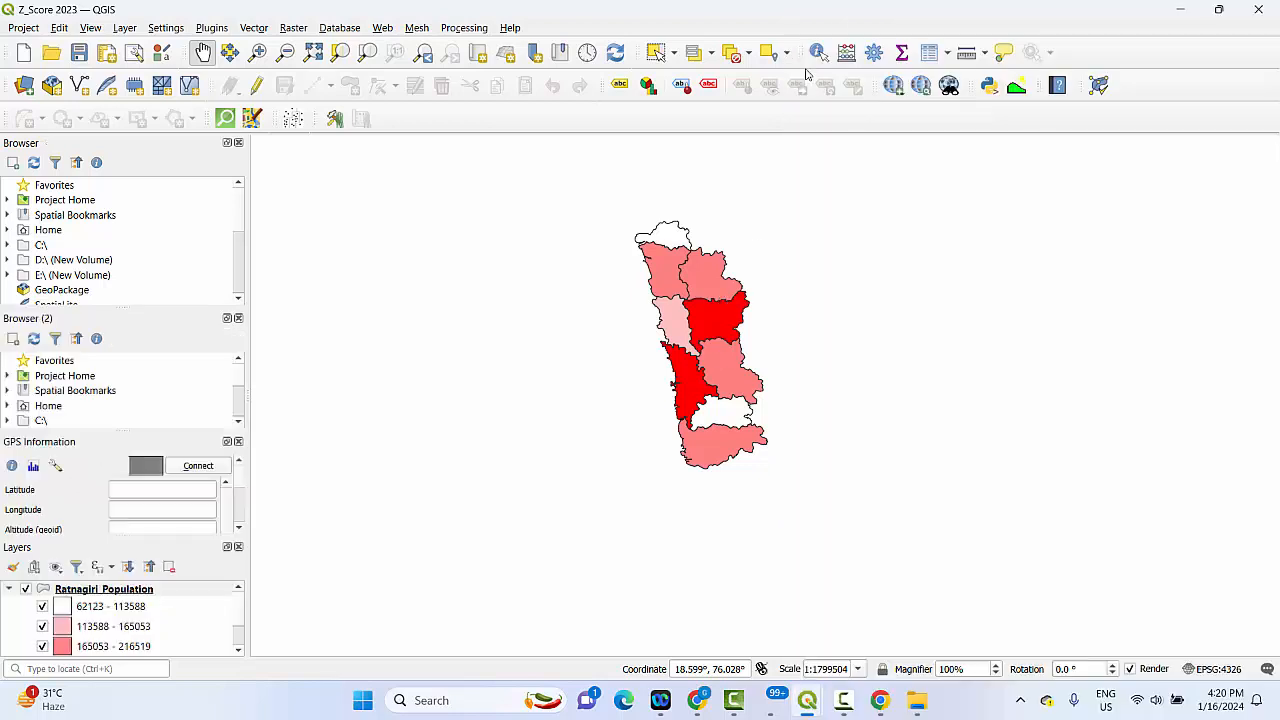
- Show the Debugging/Development Tools Panel and hide it again
right_click(1243, 51)
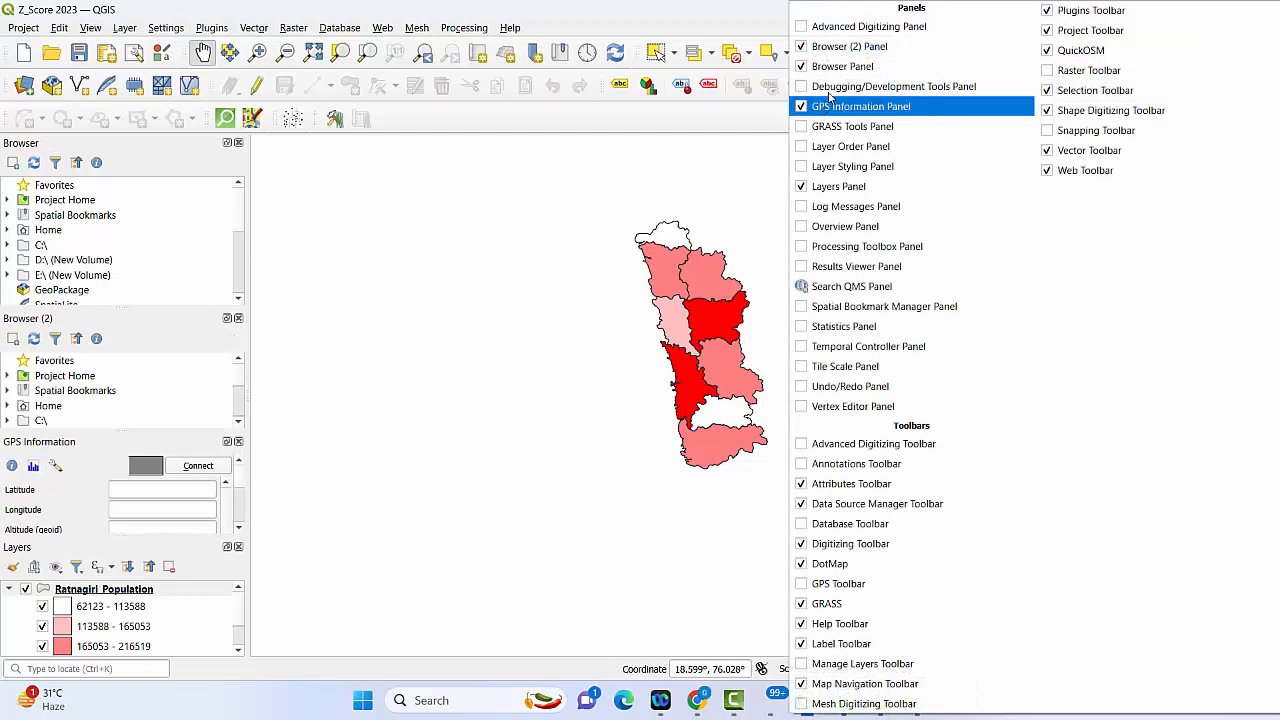
left_click(810, 90)
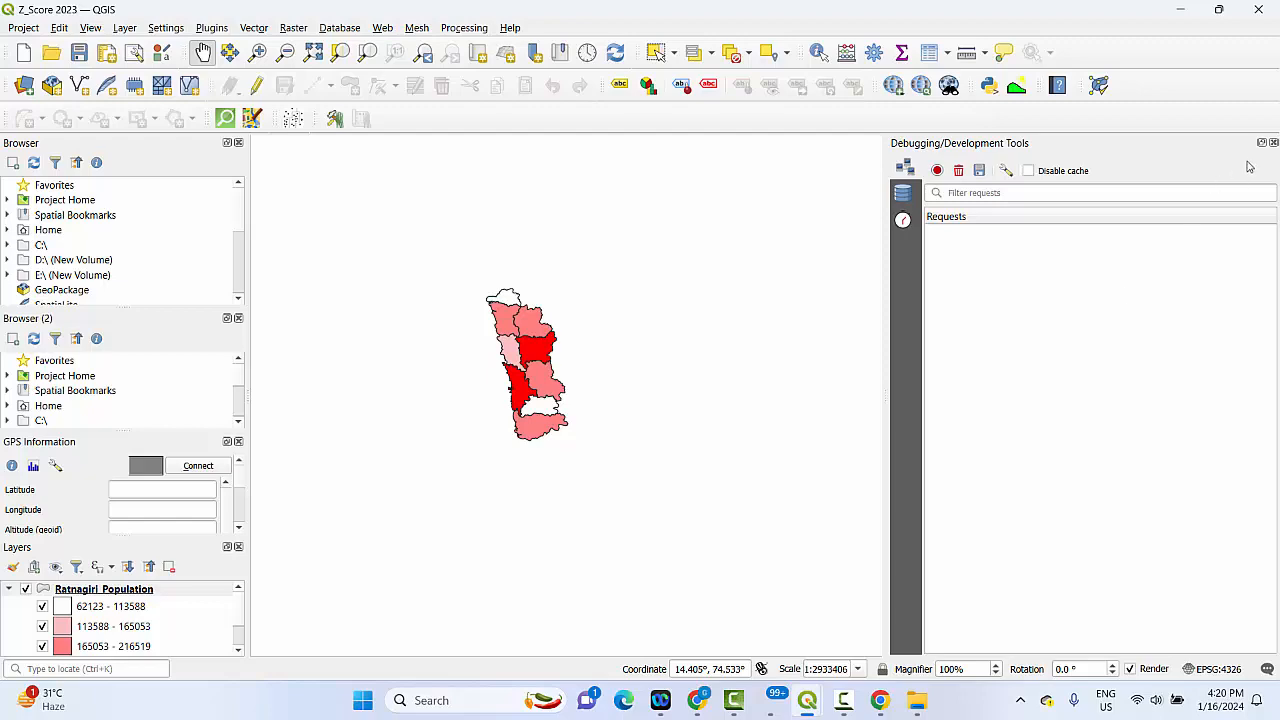
right_click(1208, 55)
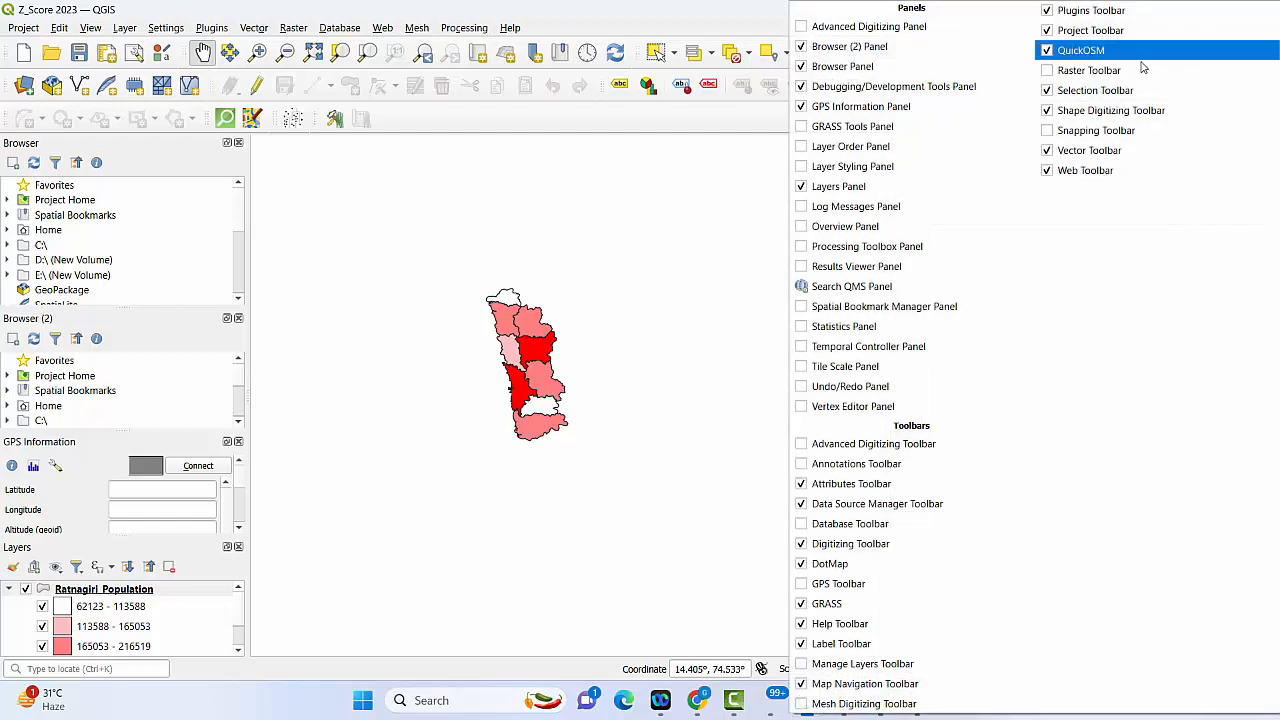
left_click(801, 88)
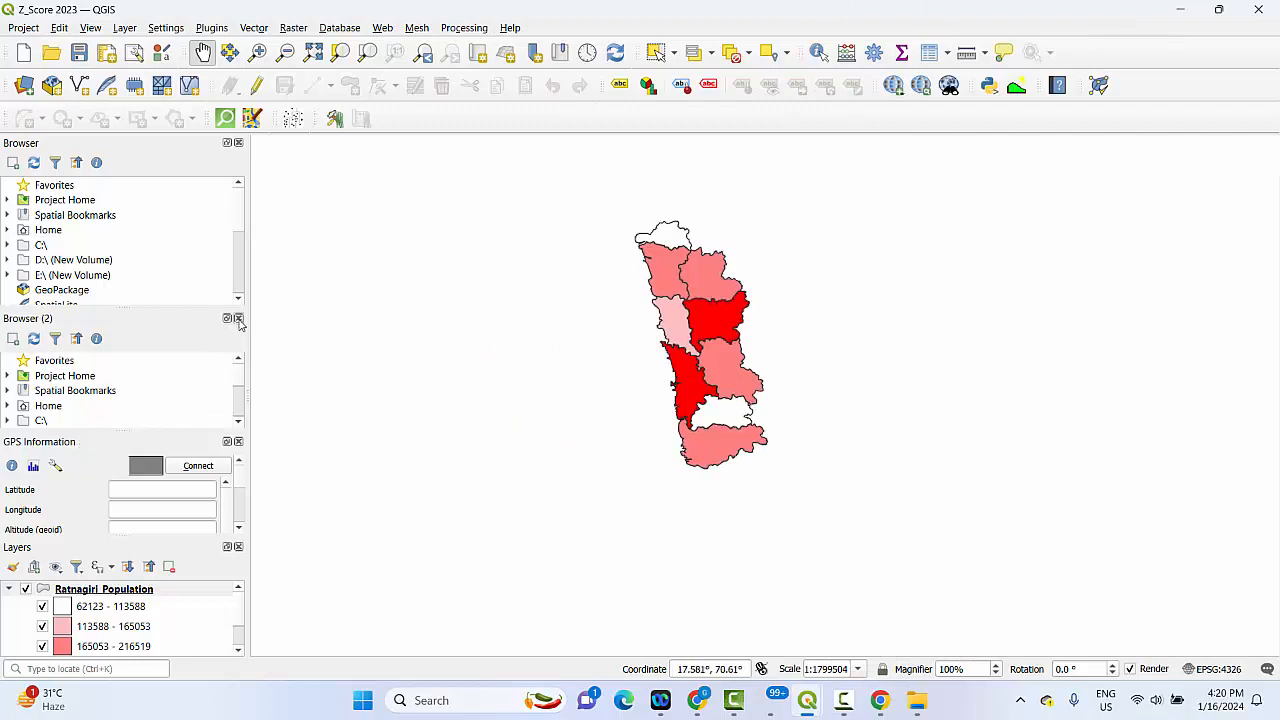
- Close the Browser (2), Browser and GPS Information panels so that only the Layers panel stays open
left_click(239, 319)
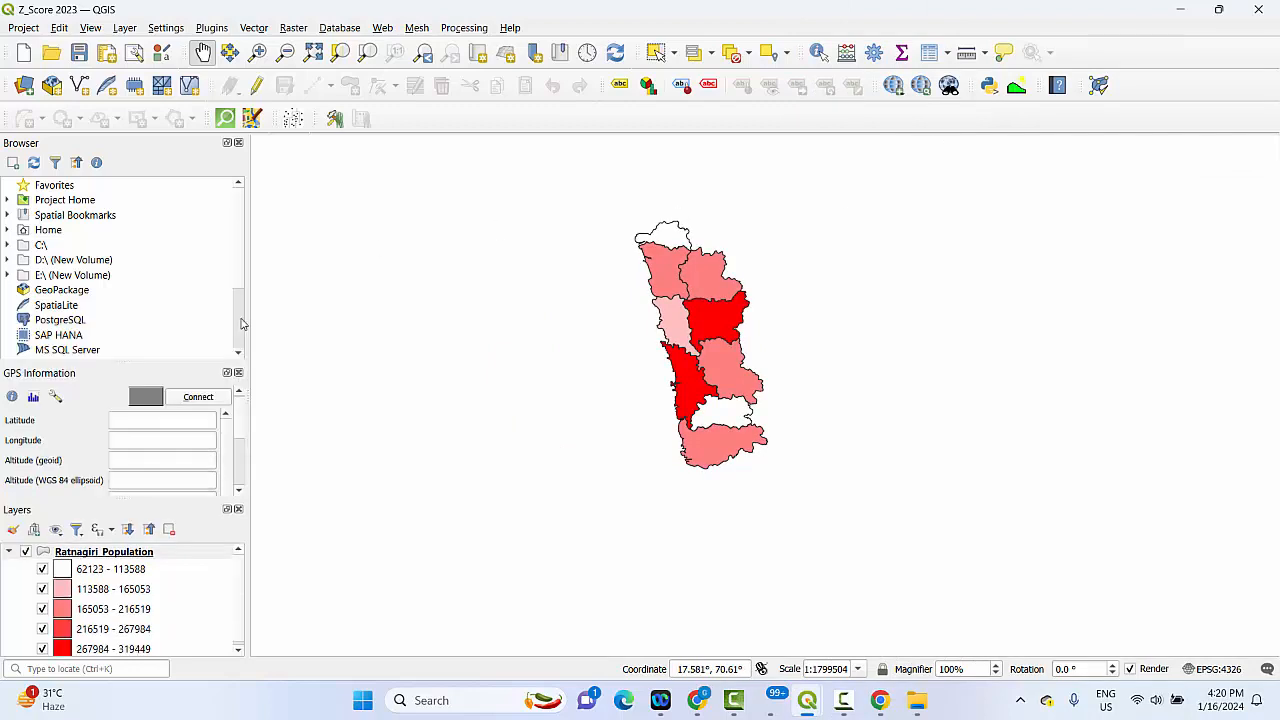
left_click(238, 143)
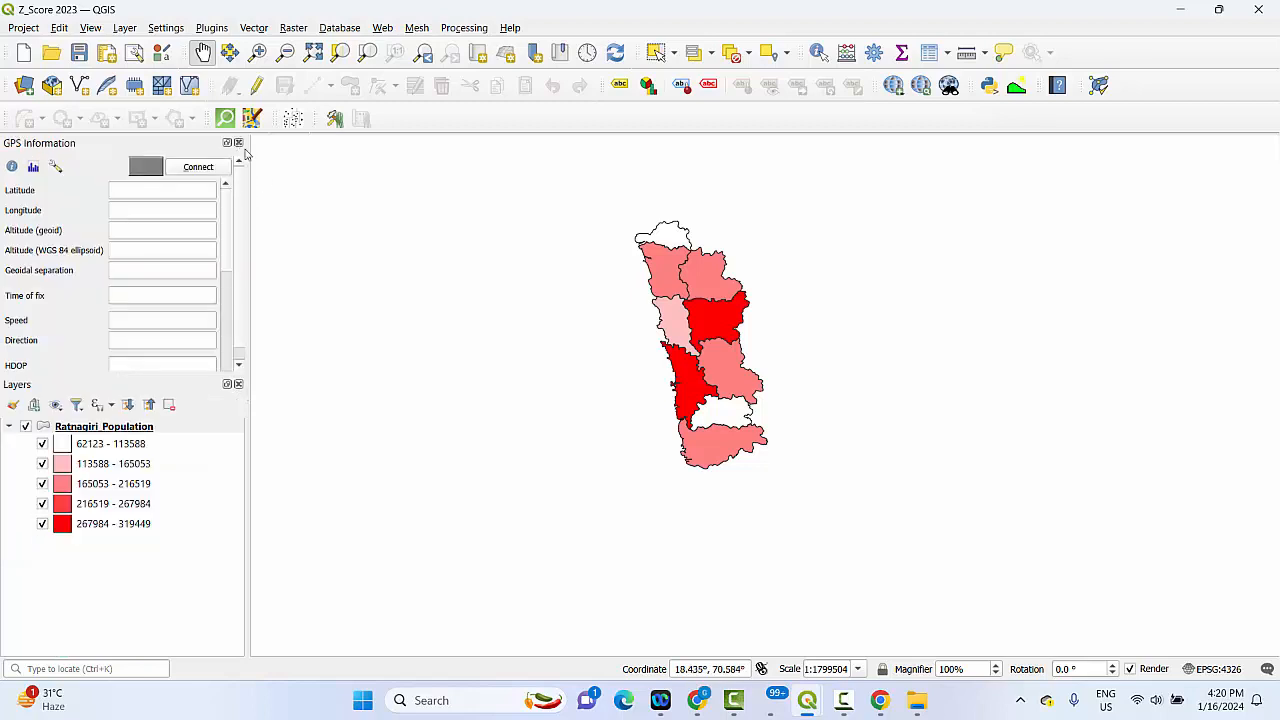
left_click(238, 143)
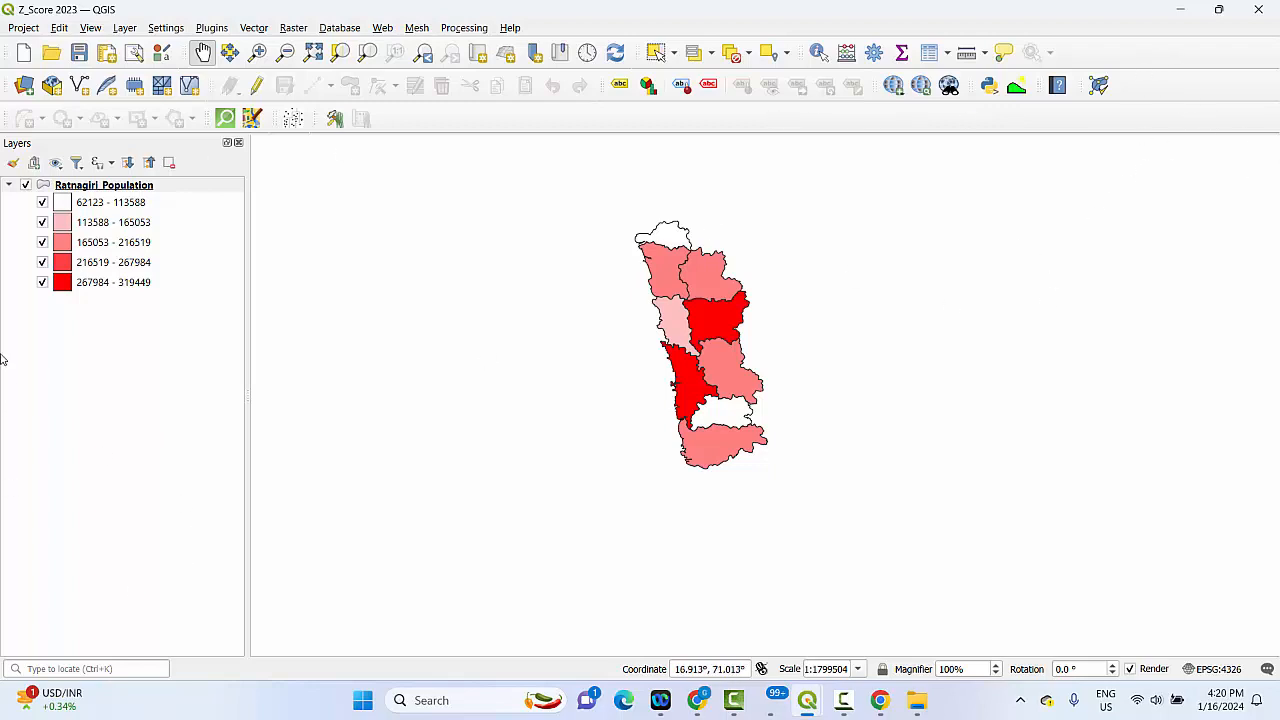
- Create a new empty project, and bring up the Open Project dialog and cancel it
left_click(24, 28)
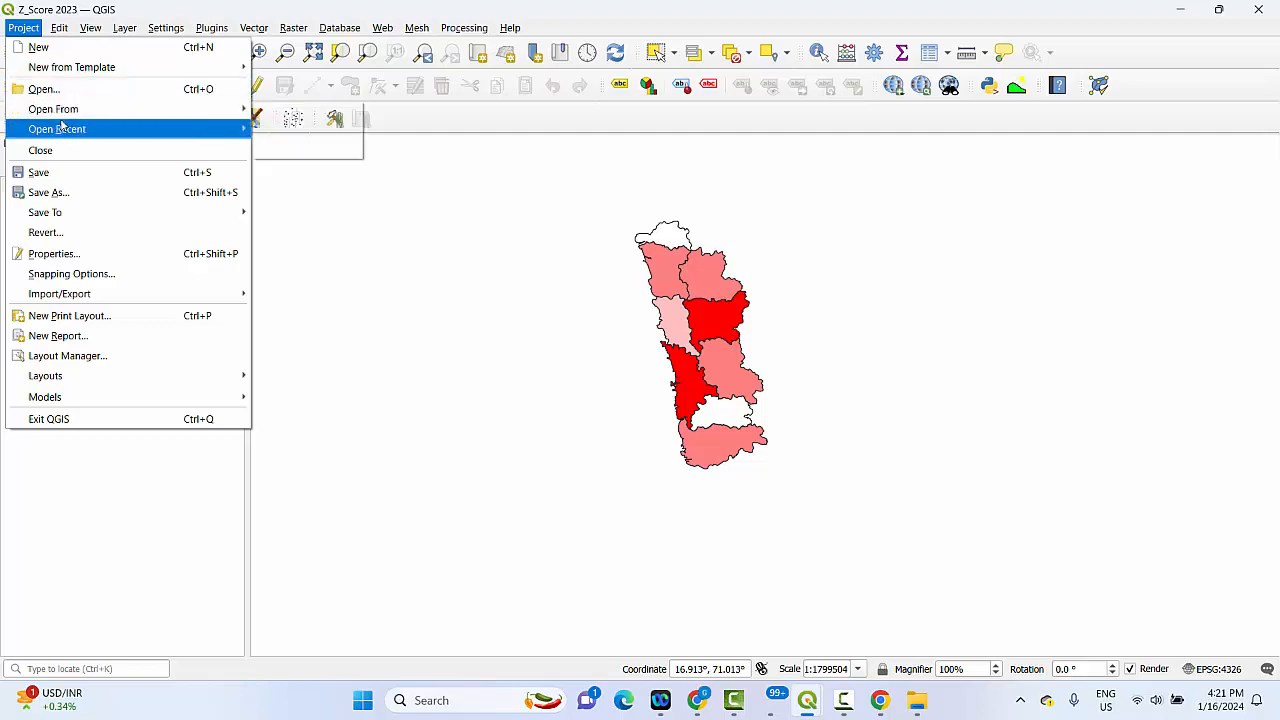
mouse_move(64, 112)
mouse_move(59, 140)
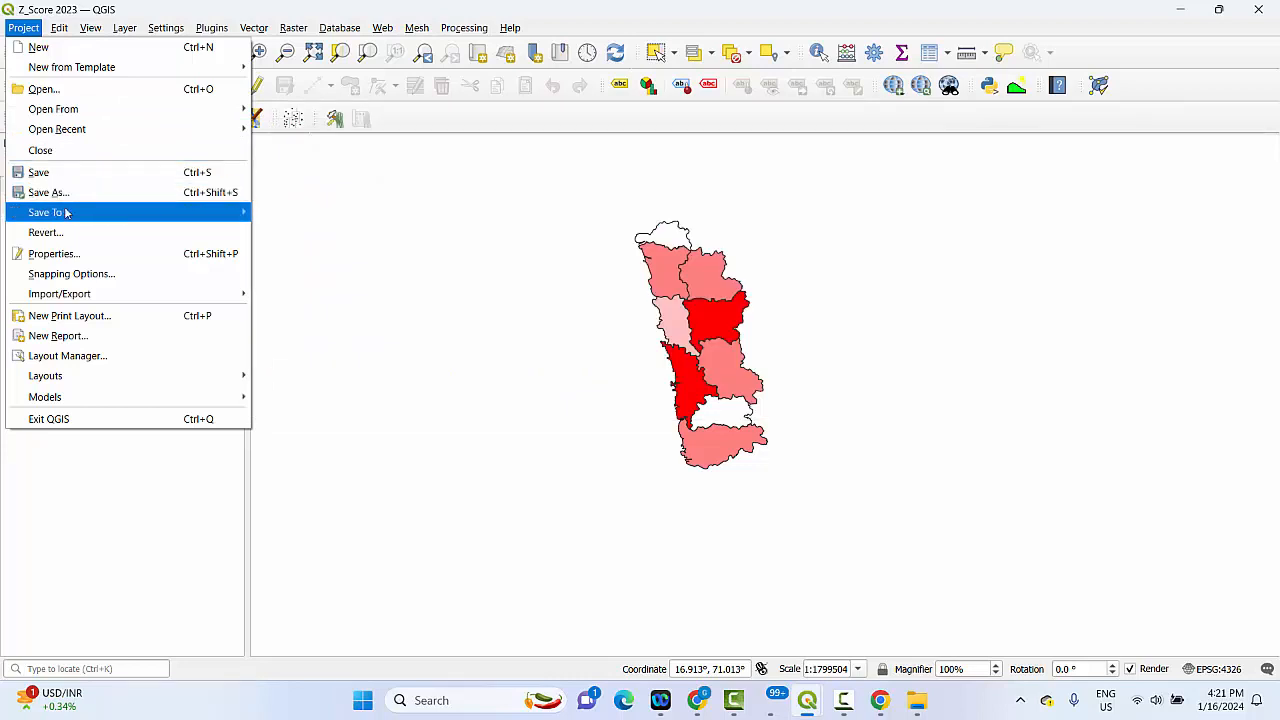
mouse_move(67, 213)
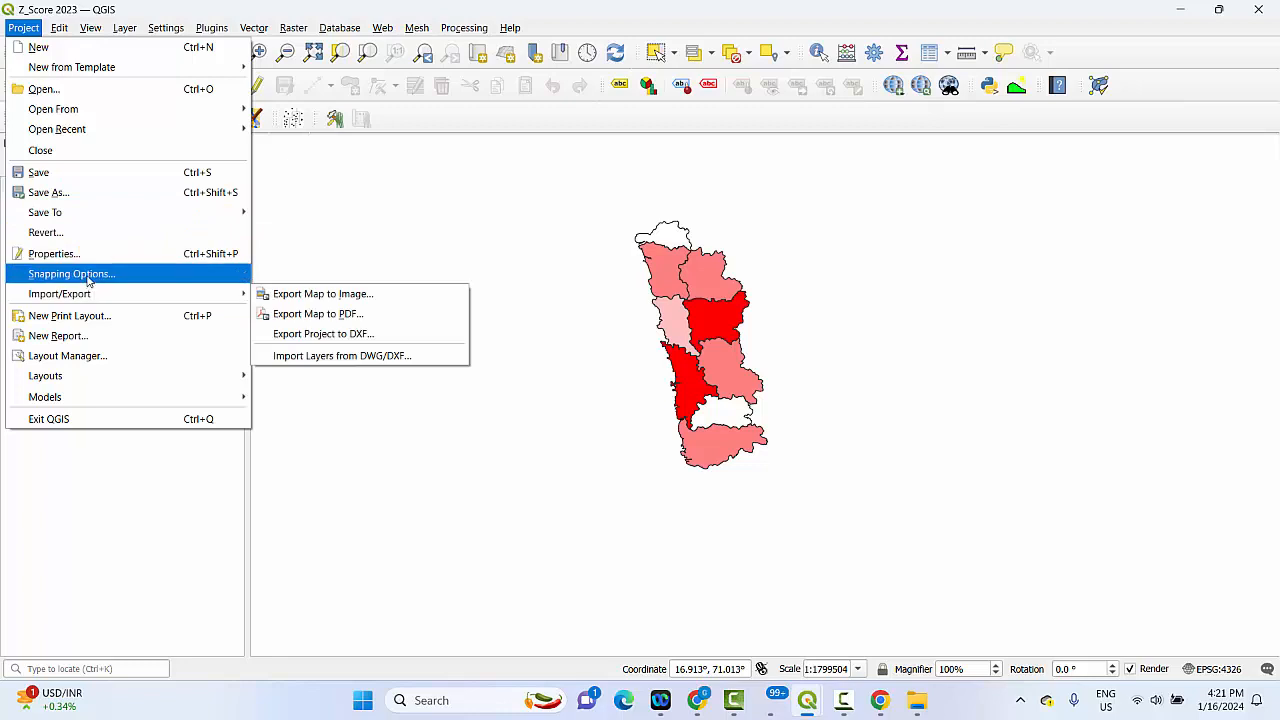
mouse_move(90, 292)
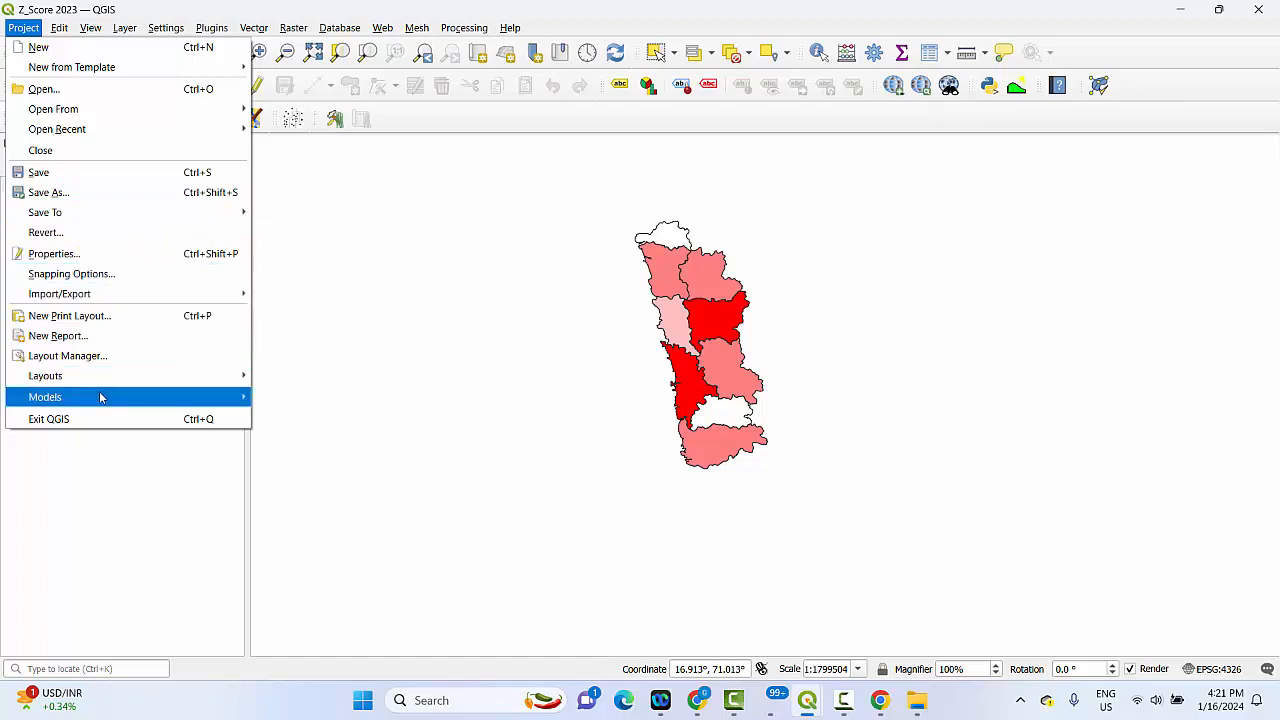
left_click(45, 55)
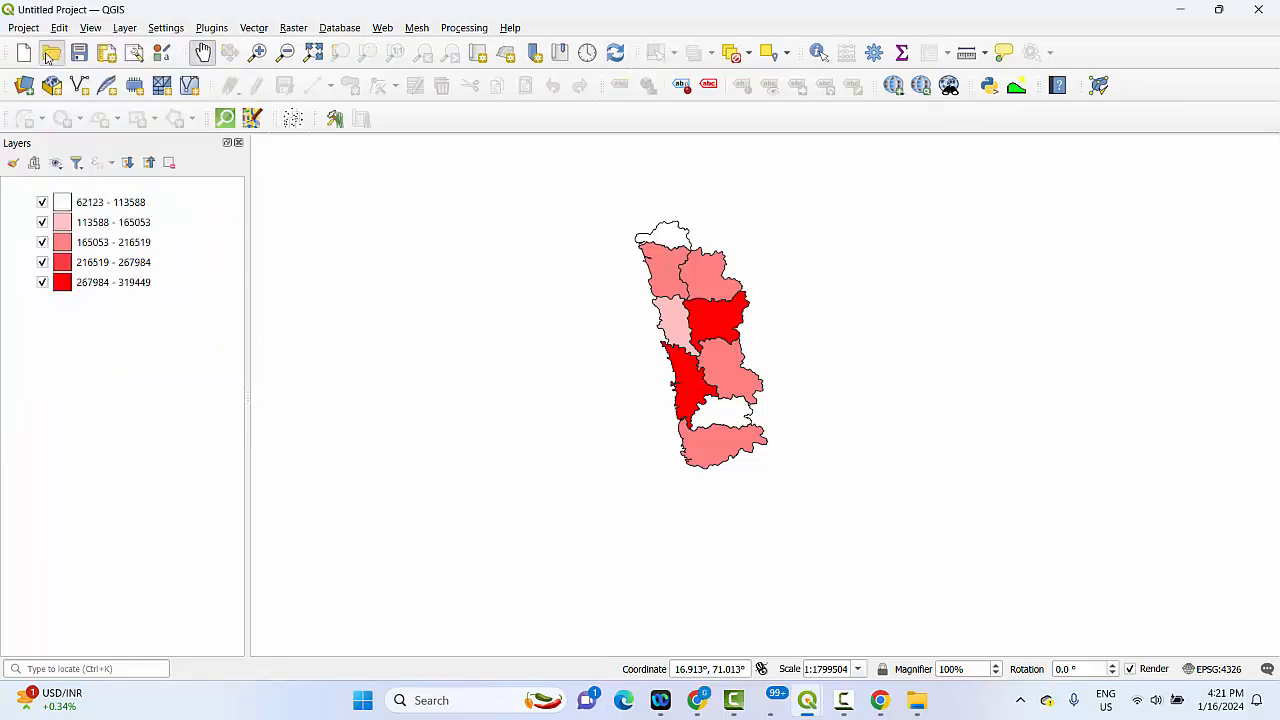
left_click(48, 51)
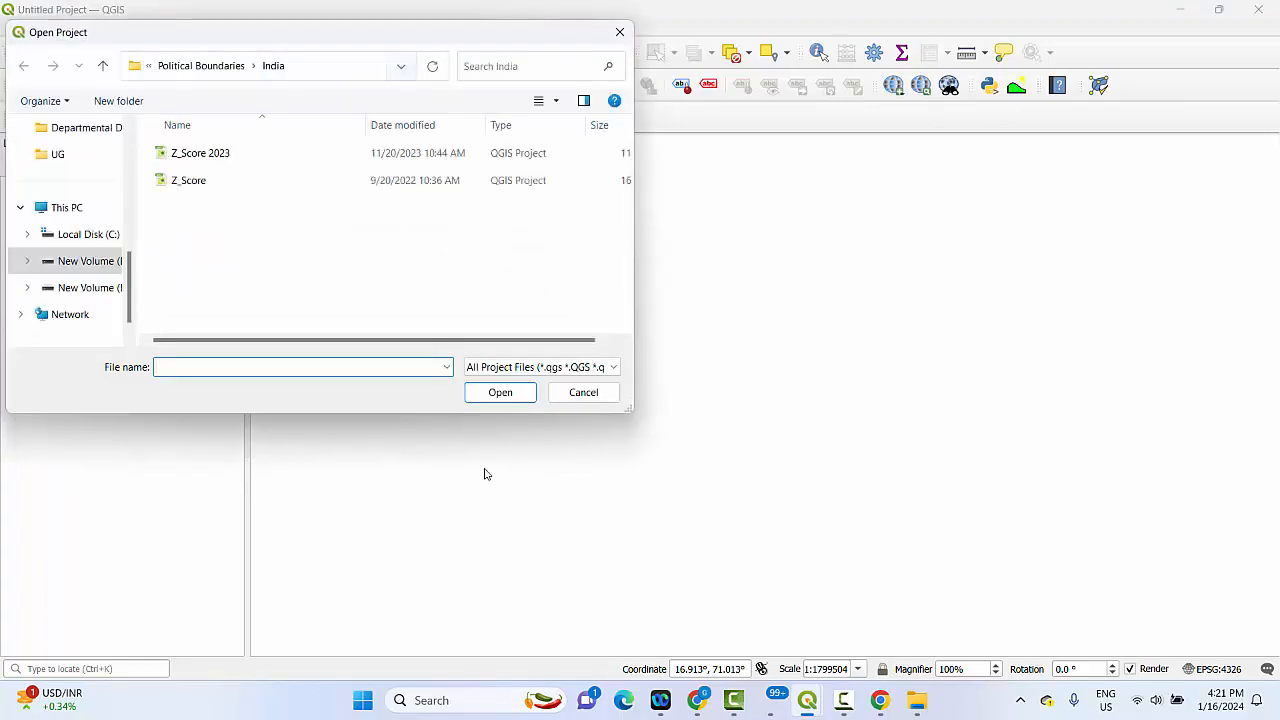
left_click(591, 393)
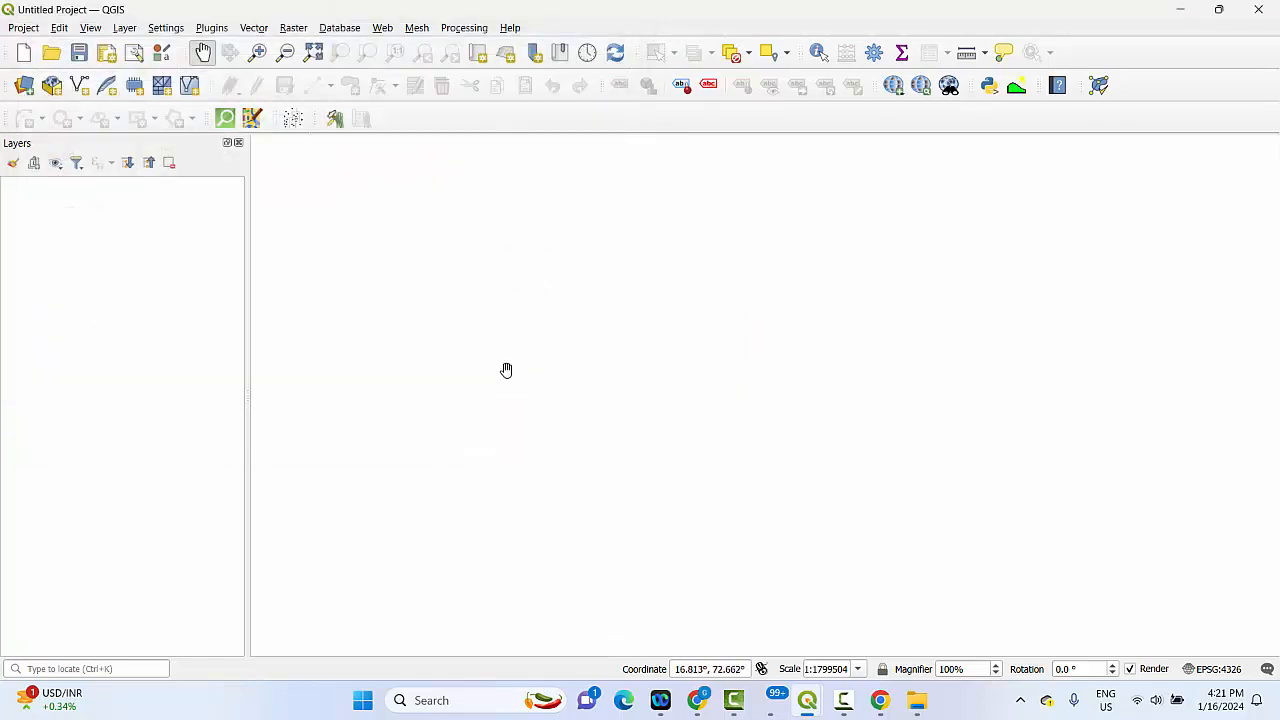
- Start another new project, saving the changes to Z_Score 2023, and close the empty project
left_click(20, 32)
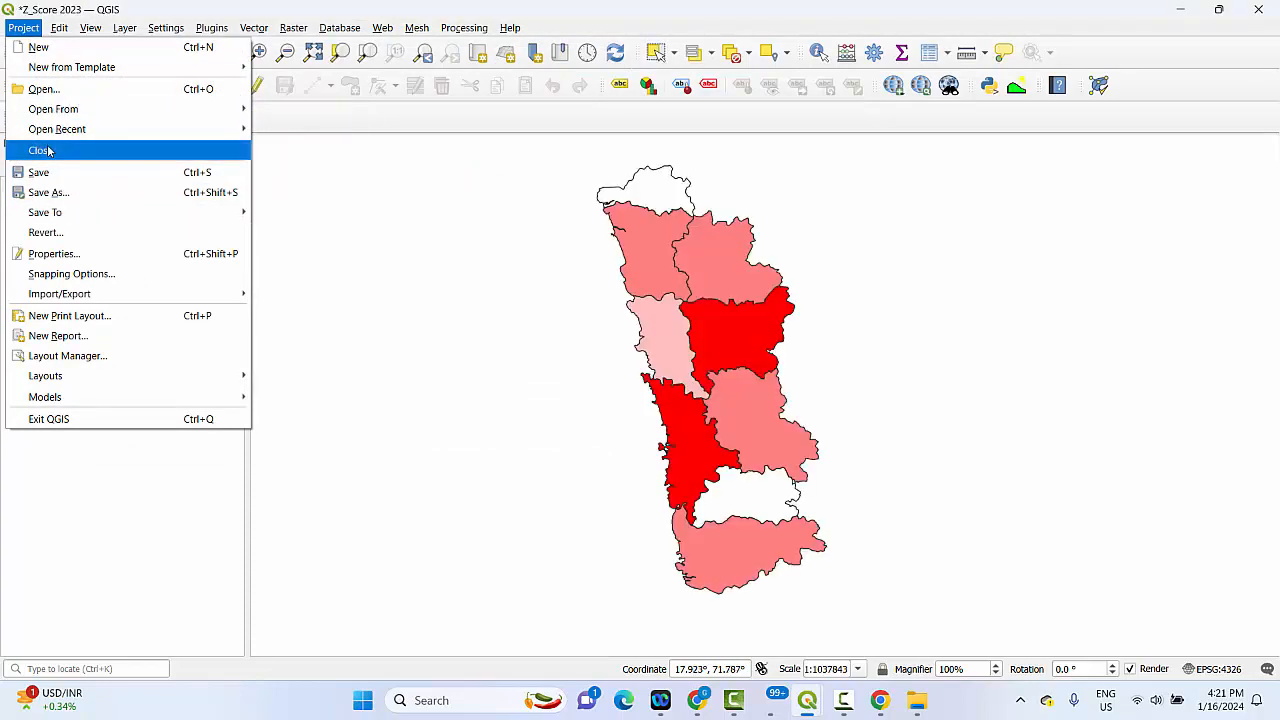
left_click(38, 47)
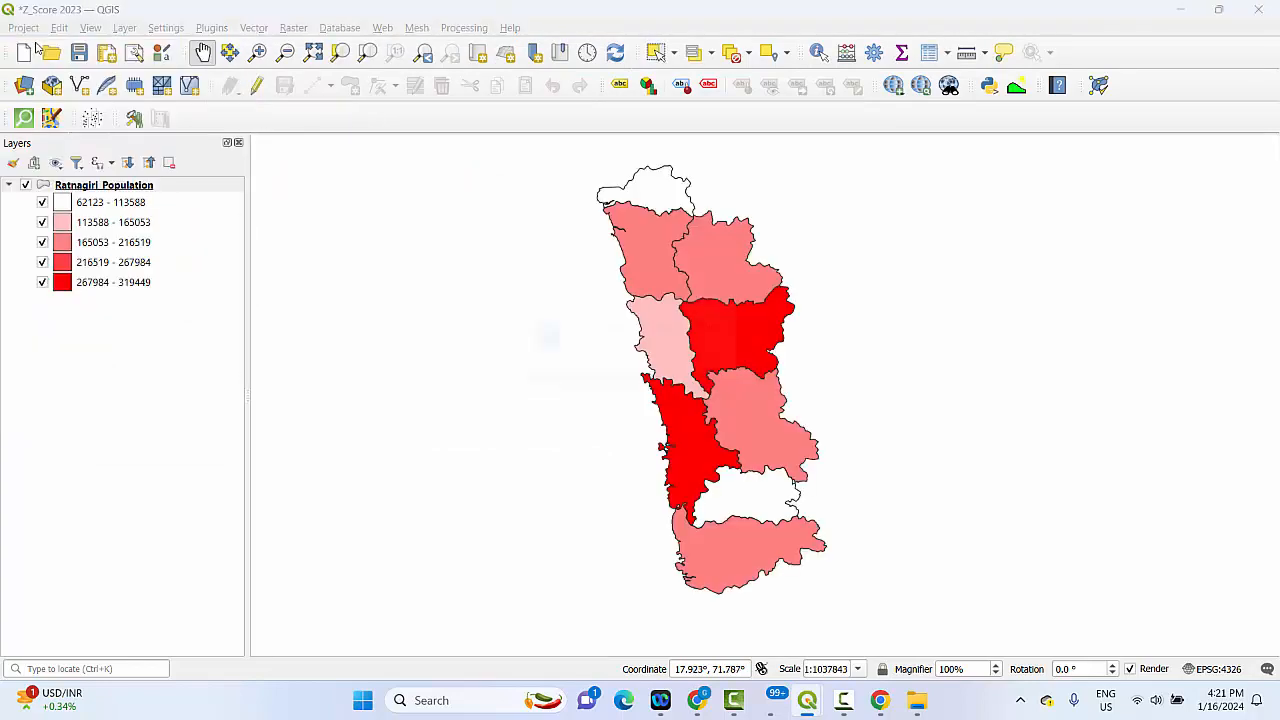
left_click(583, 370)
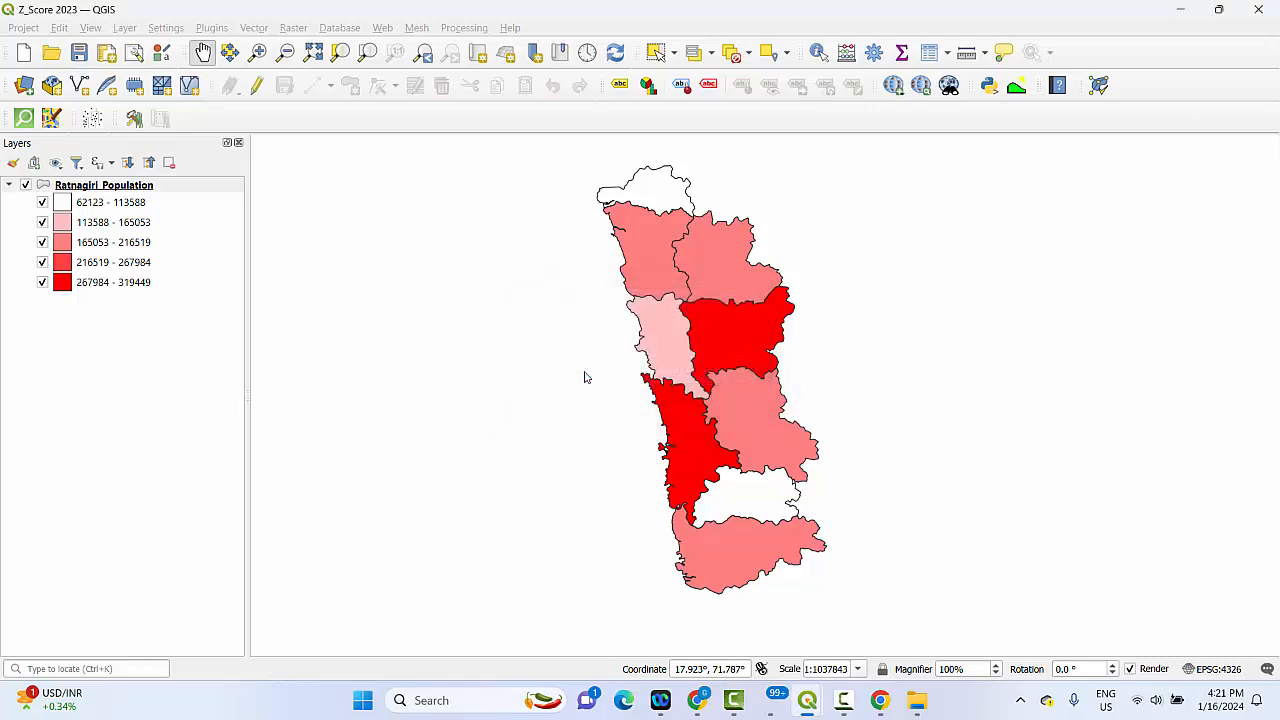
left_click(23, 27)
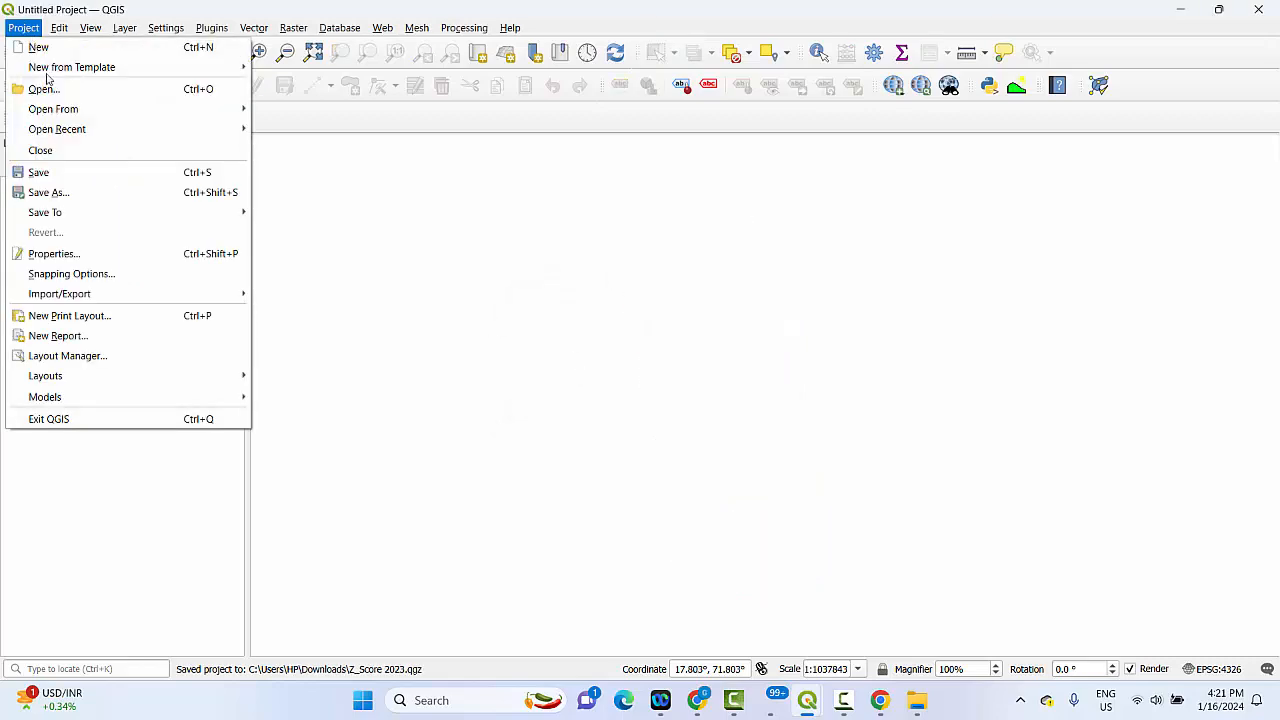
left_click(45, 150)
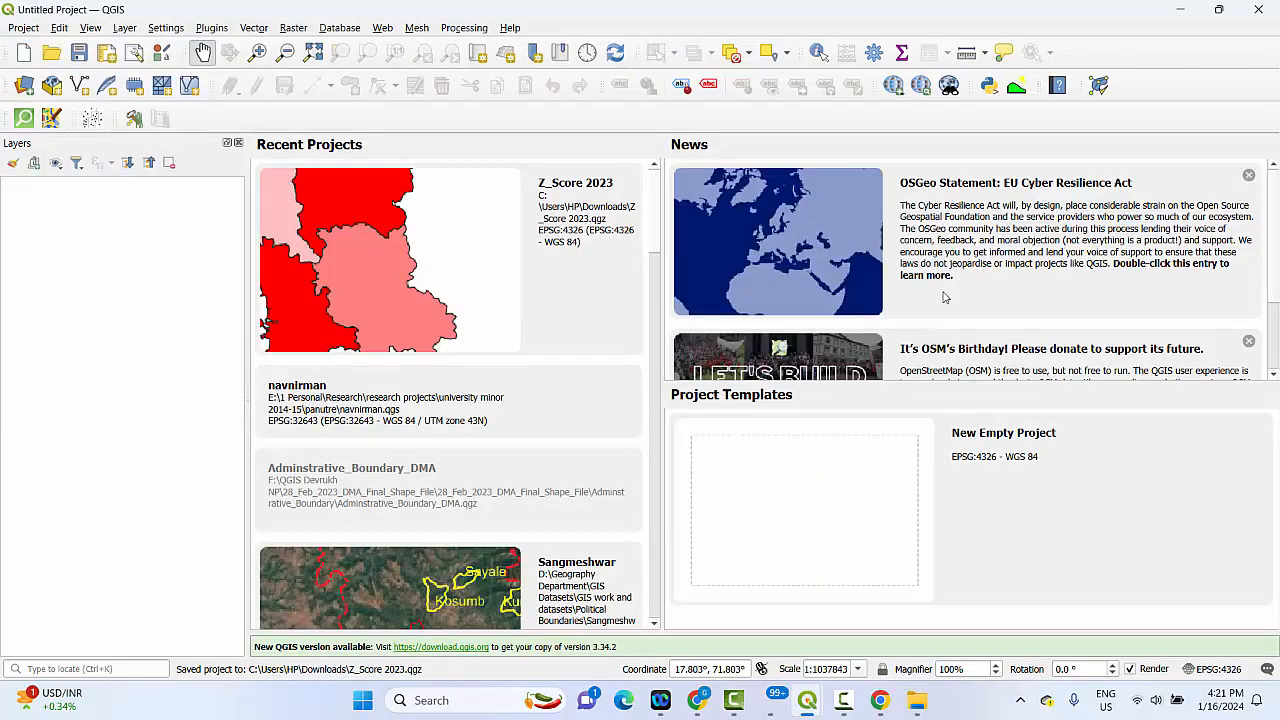
- Reopen the Z_Score 2023 project from the recent projects and save it
left_click(398, 247)
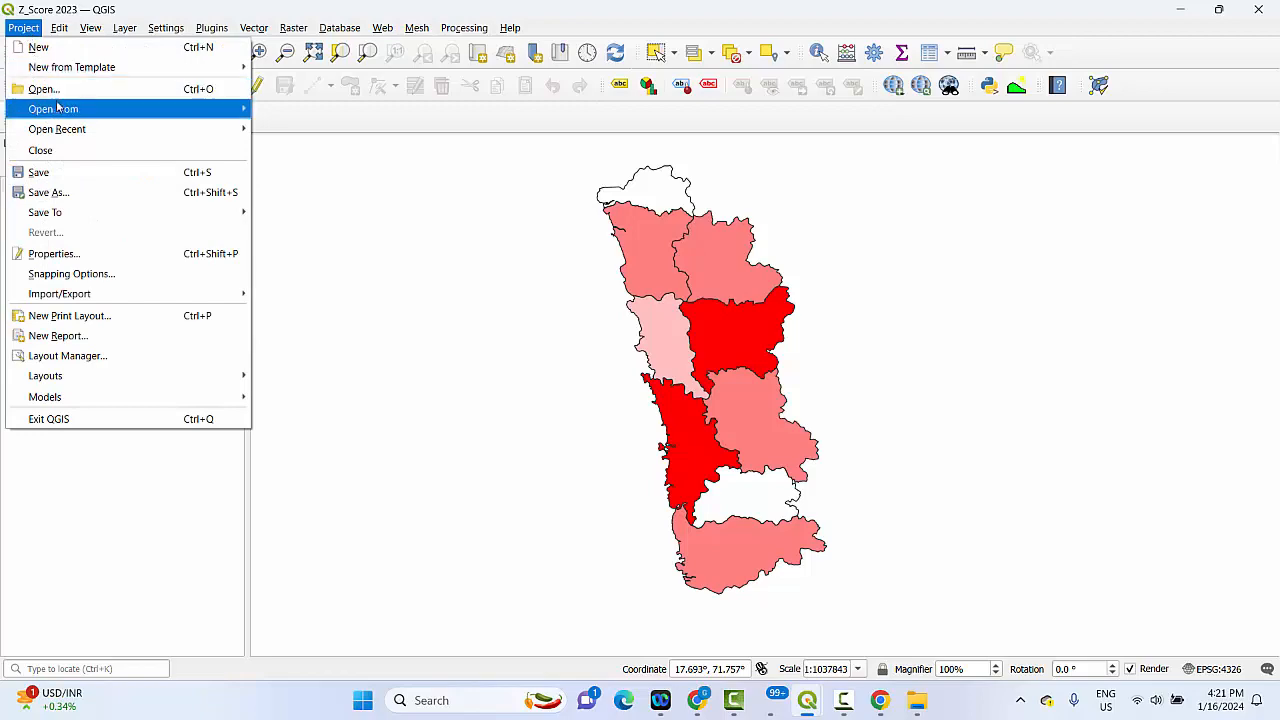
left_click(45, 172)
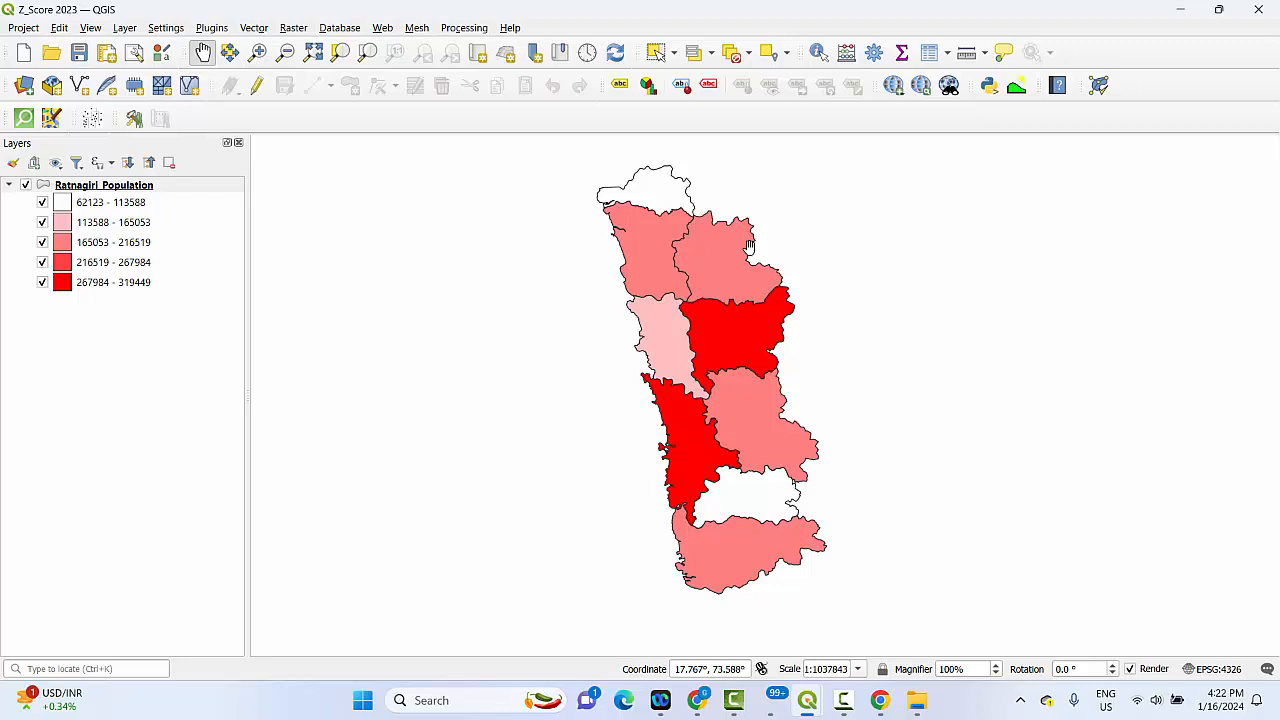
- Open the Z_Score project from the Political Boundaries > India folder and dismiss the older-version notice
left_click(24, 28)
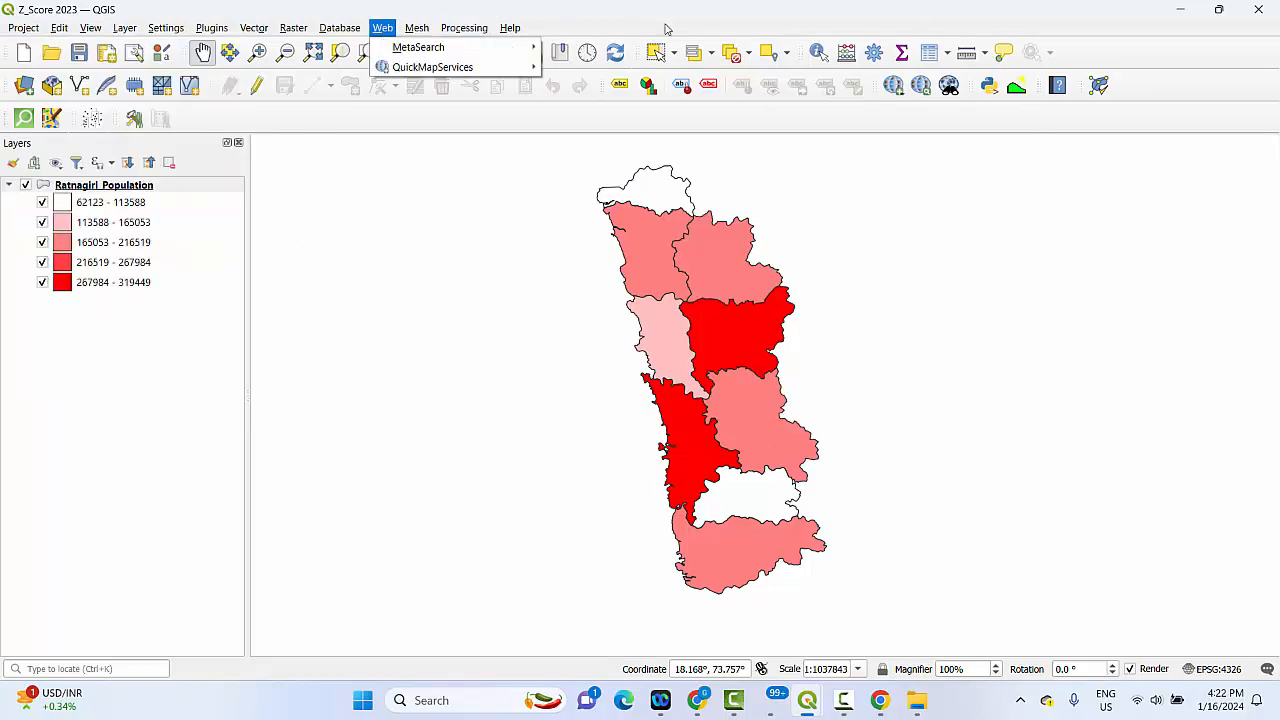
mouse_move(90, 28)
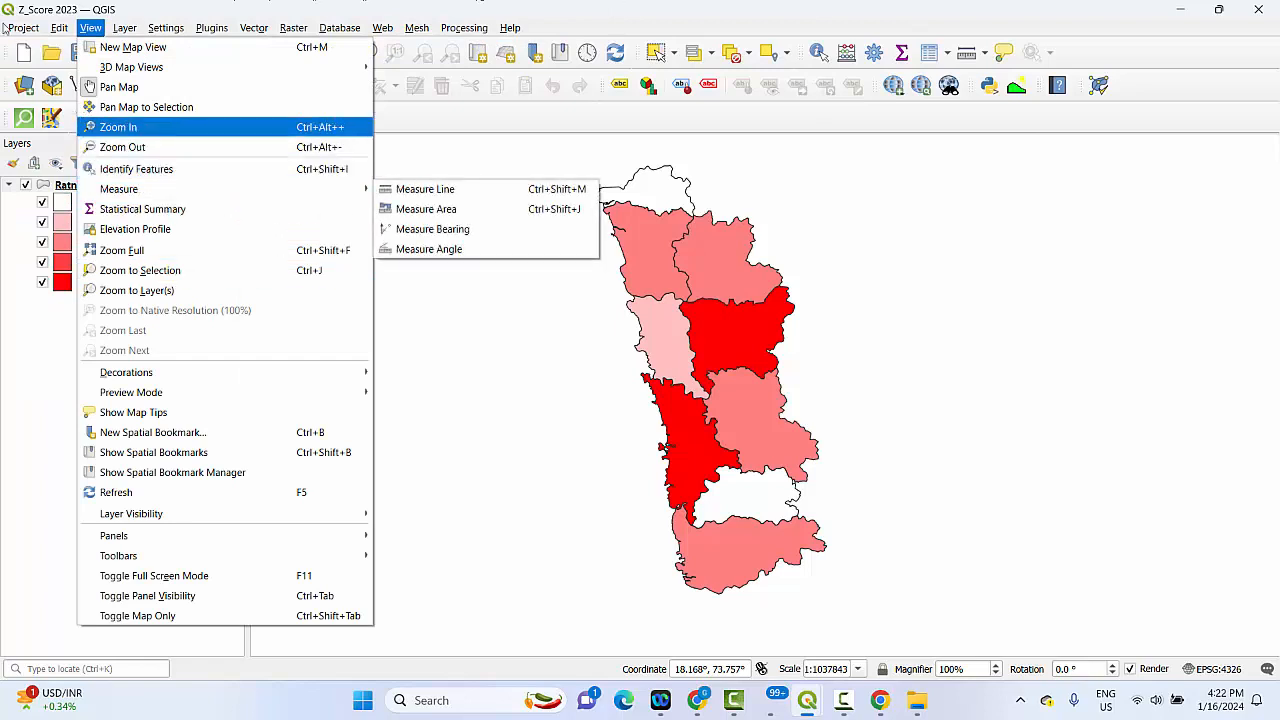
mouse_move(23, 28)
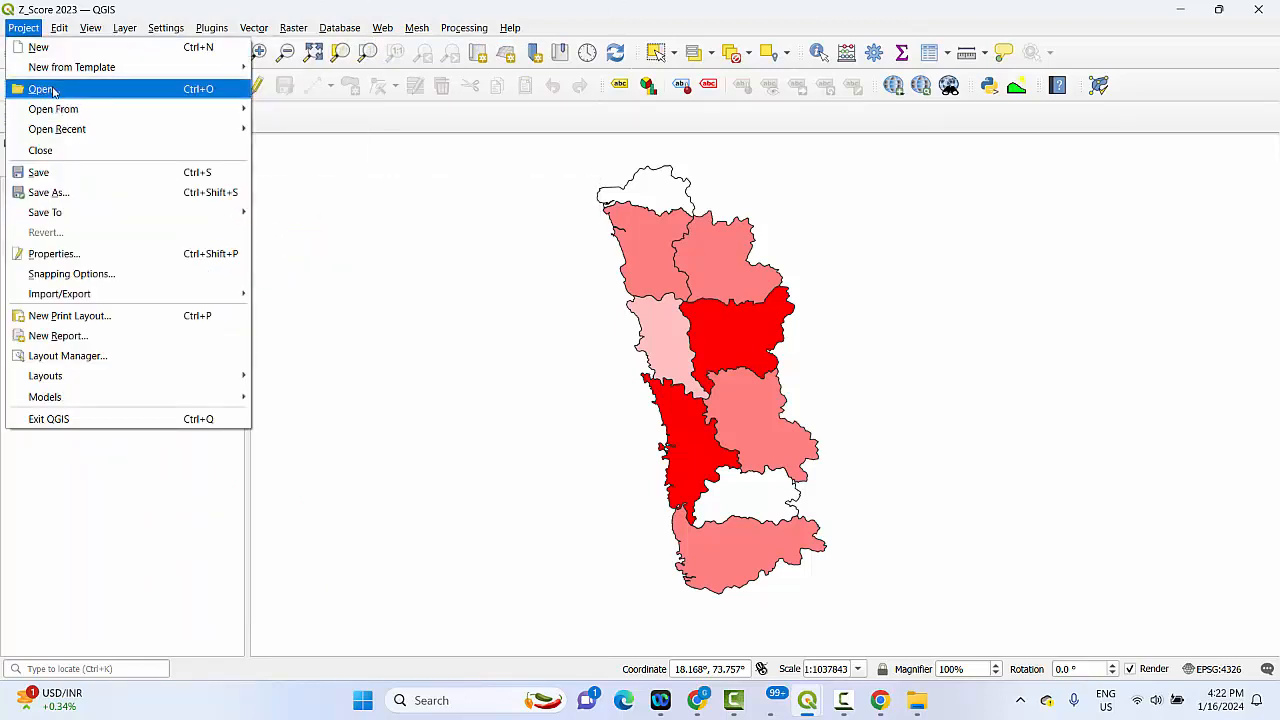
left_click(54, 91)
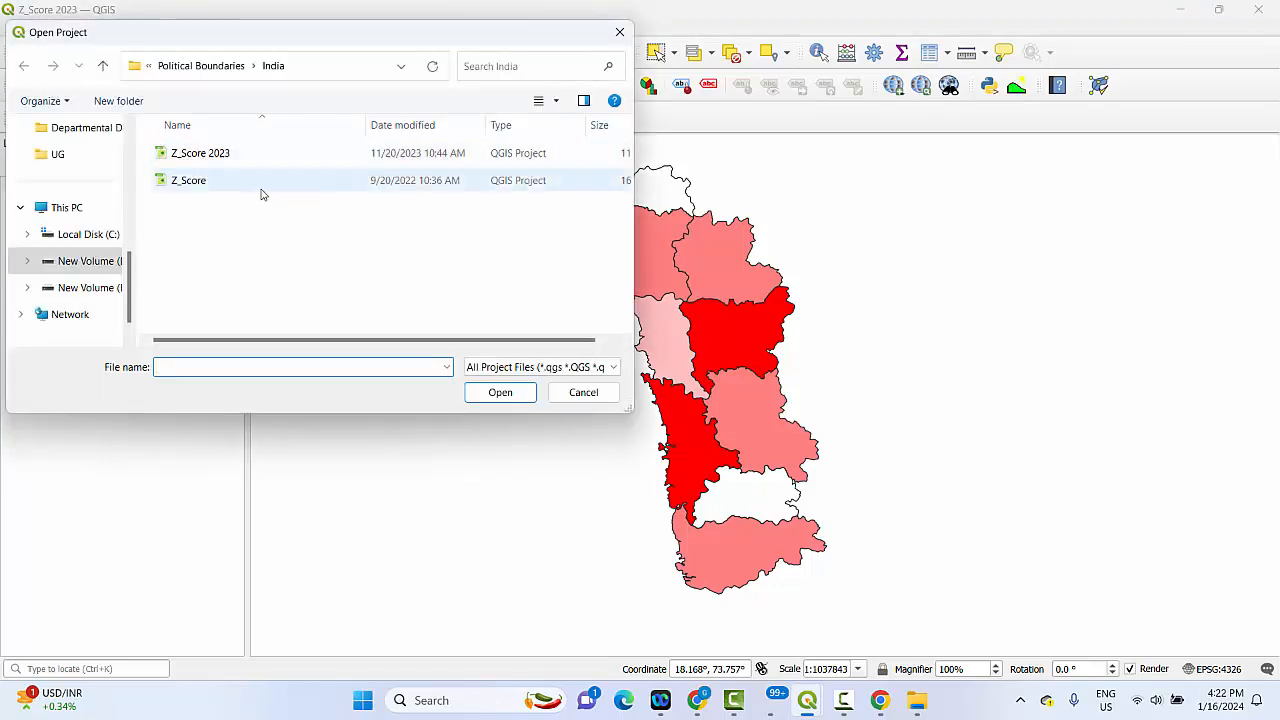
double_click(191, 183)
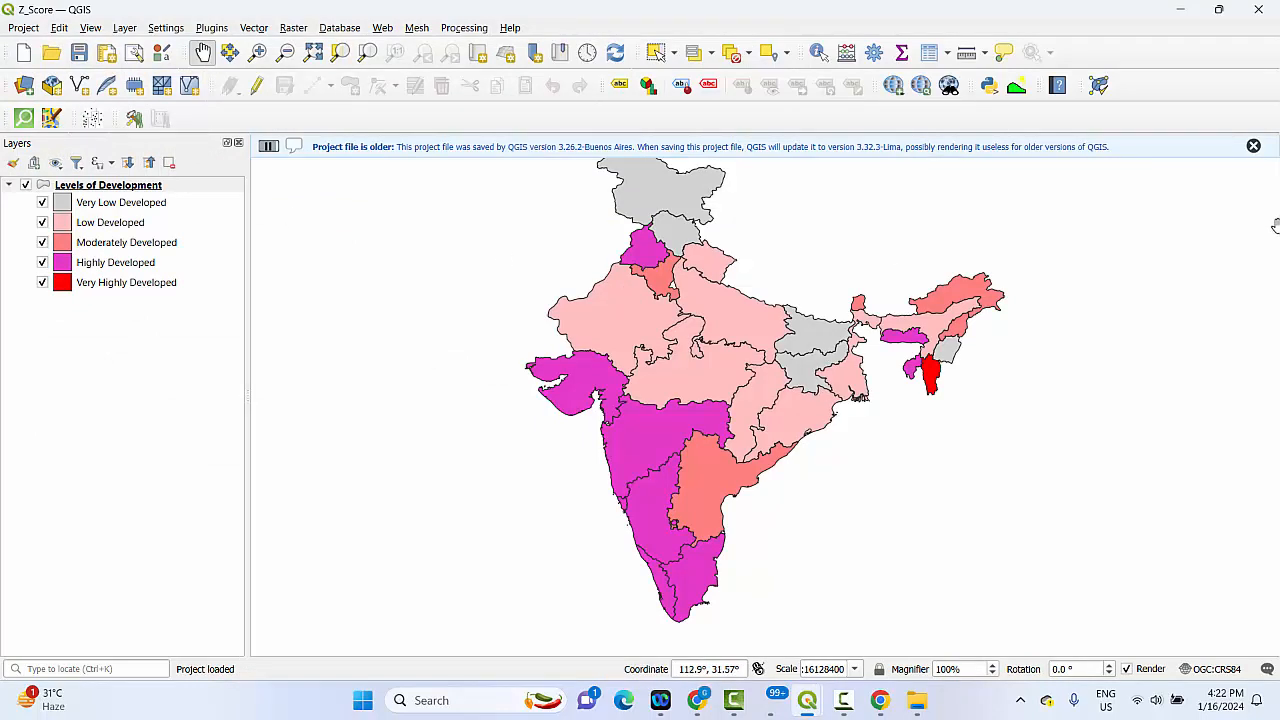
left_click(1253, 146)
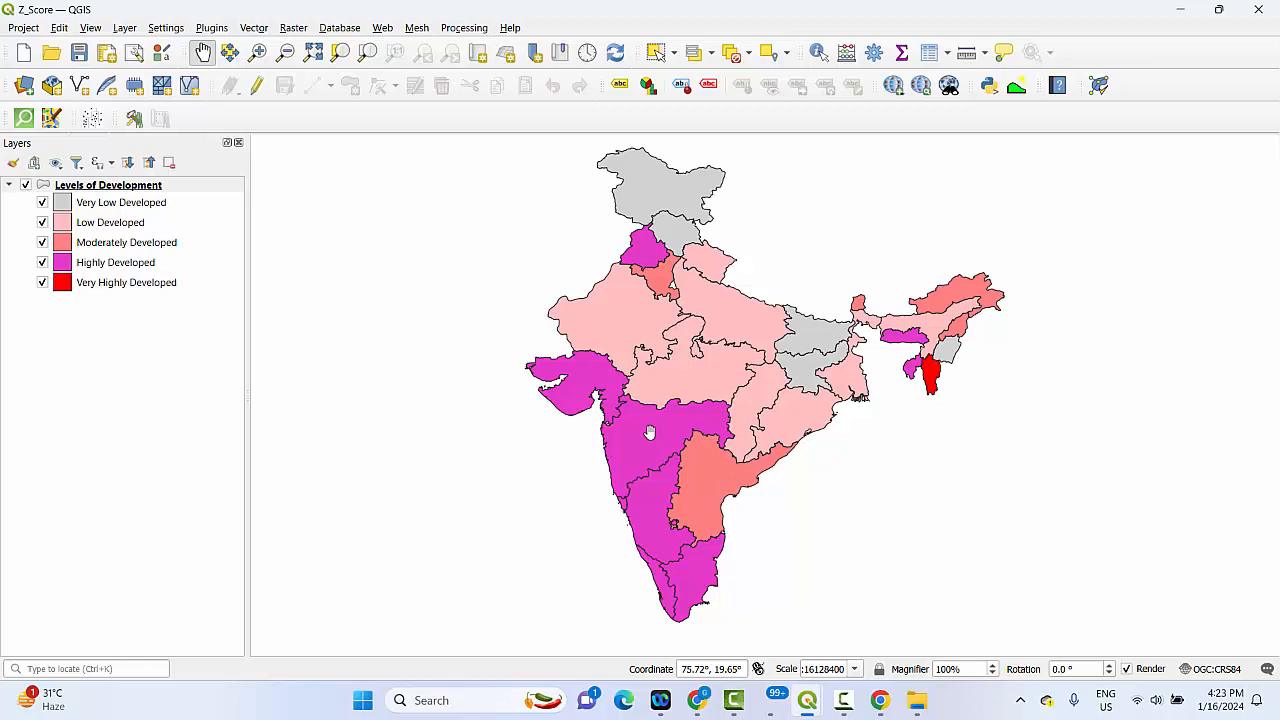
- Examine the database sources a project can be opened from and the list of recently opened projects
left_click(30, 27)
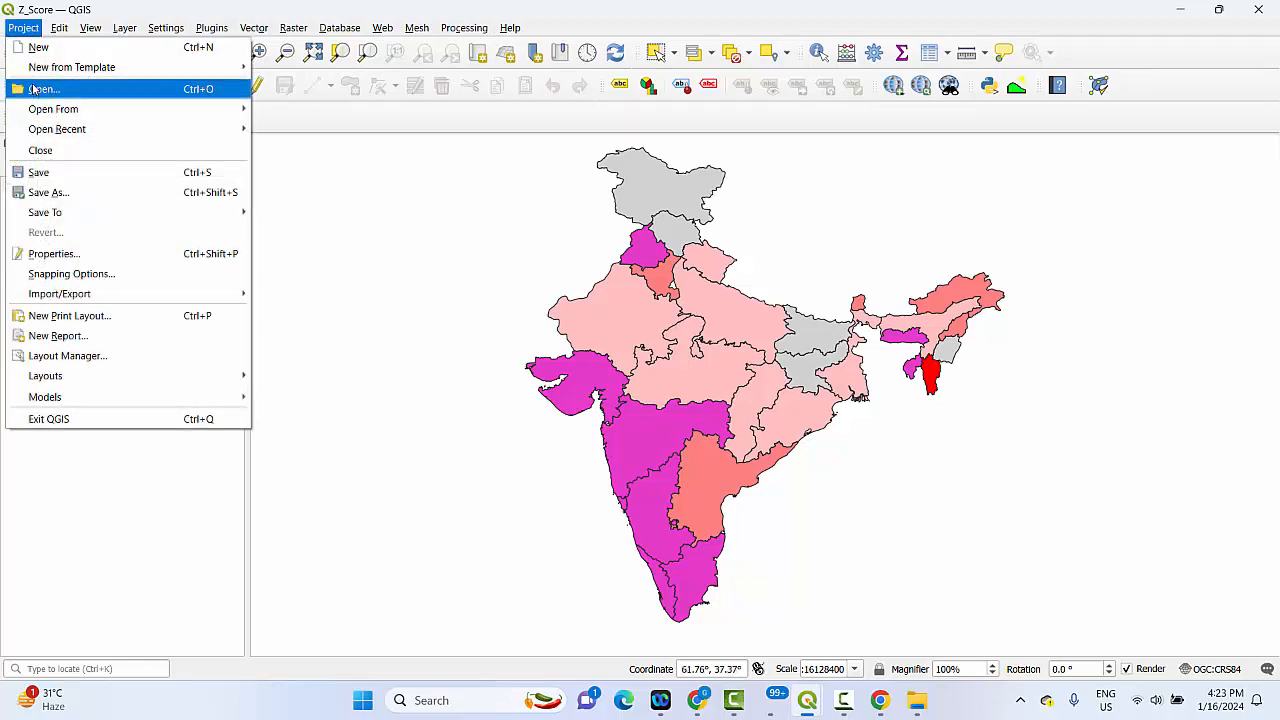
mouse_move(49, 108)
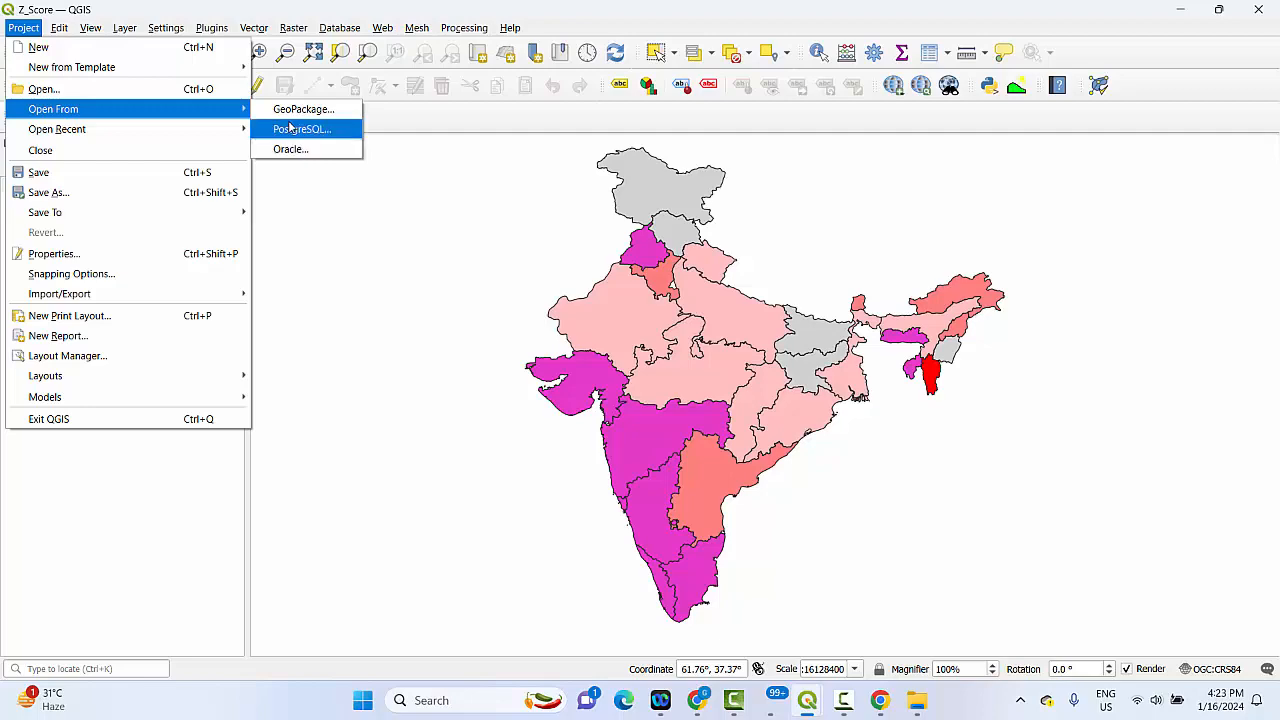
mouse_move(158, 132)
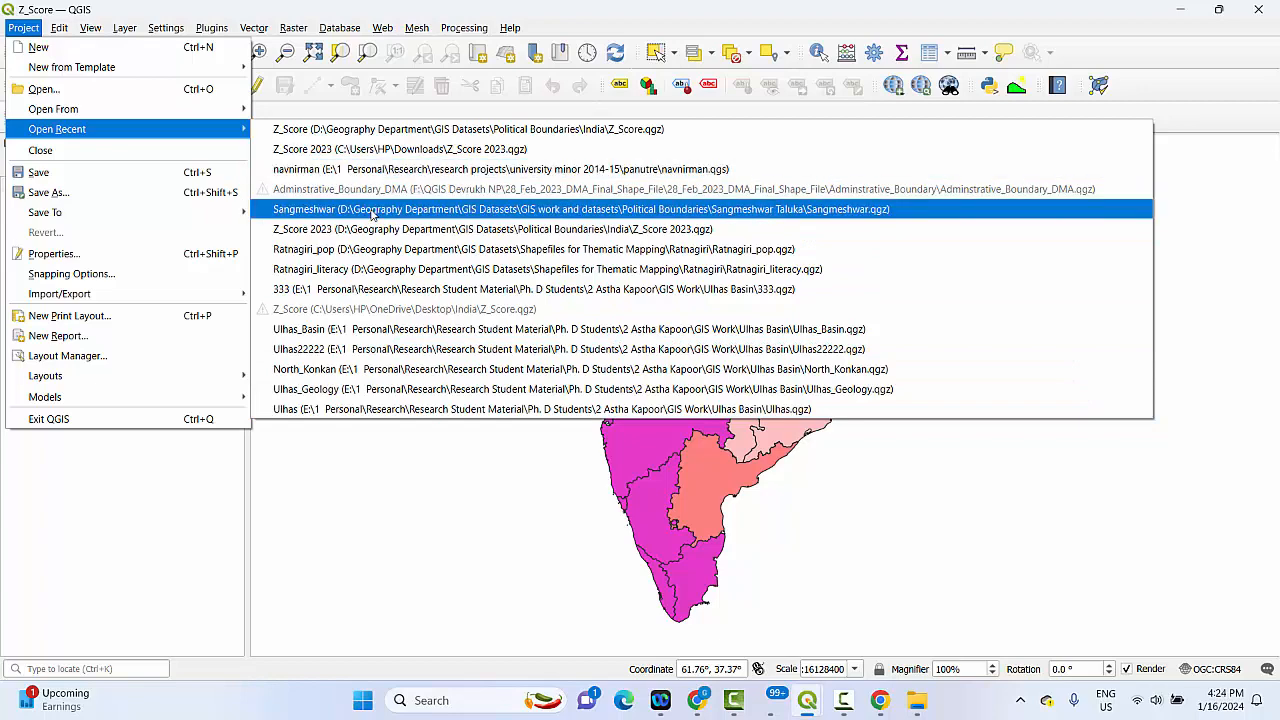
mouse_move(221, 121)
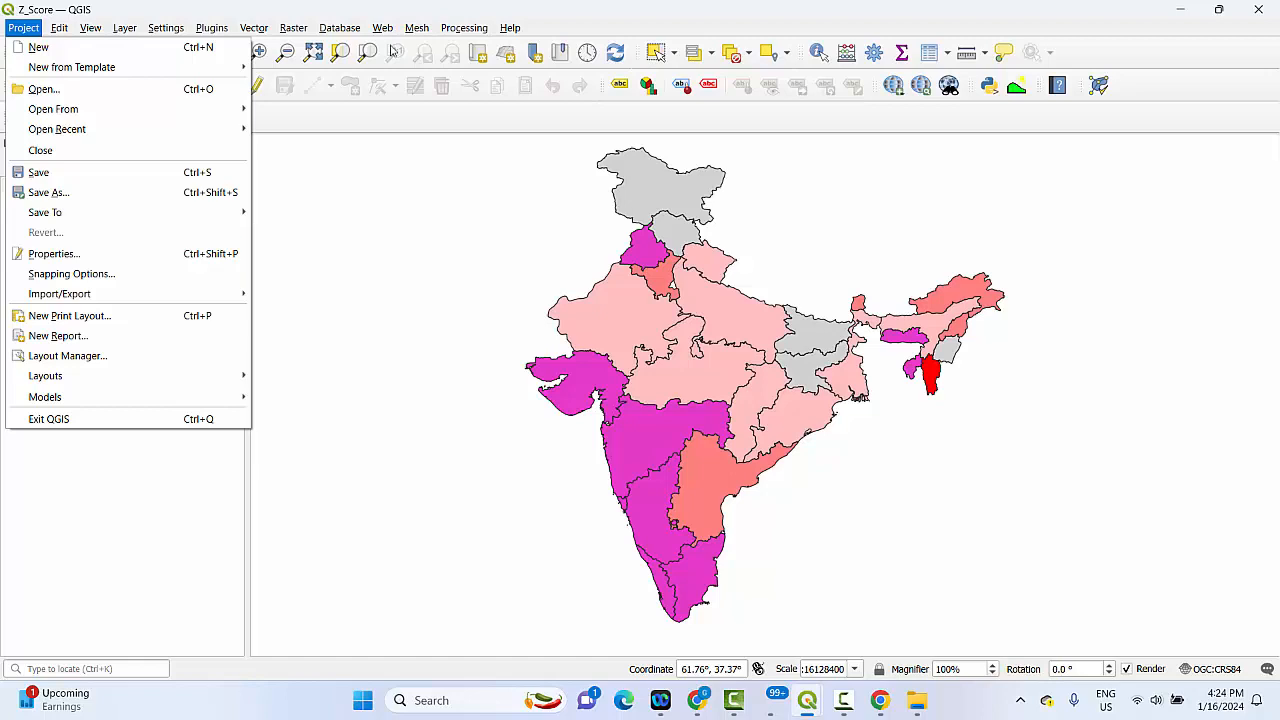
left_click(353, 176)
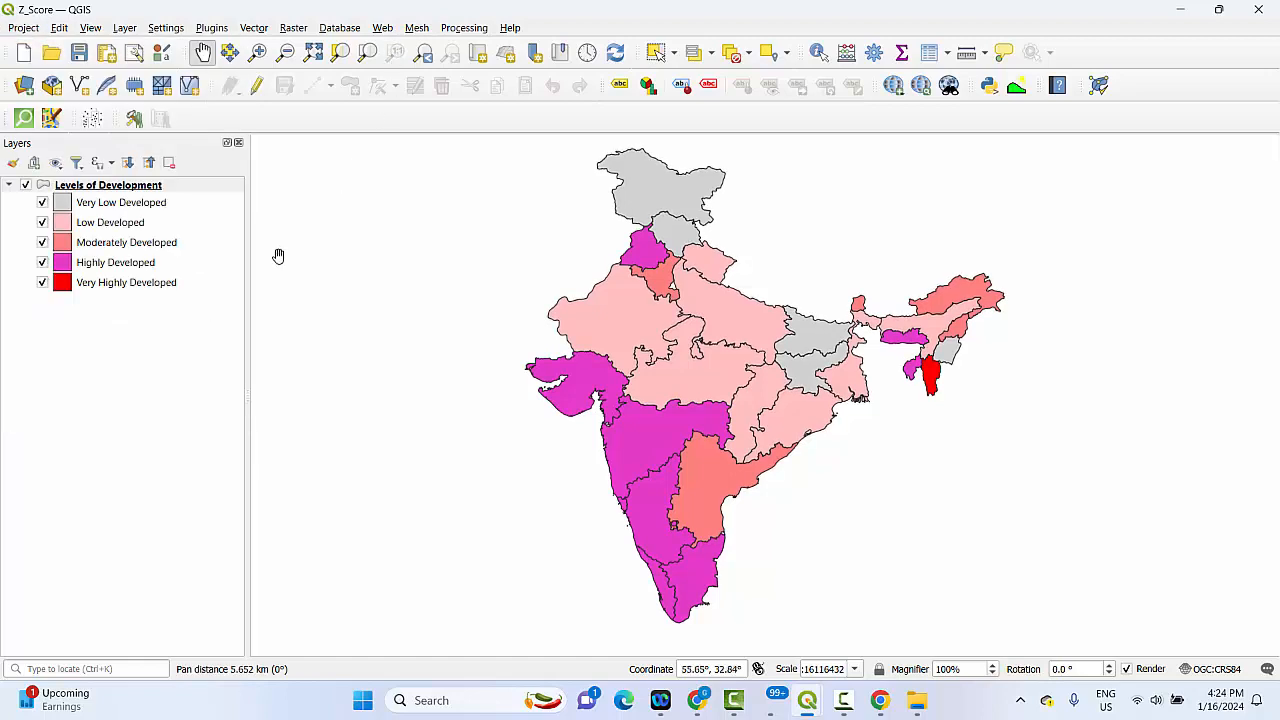
- View the attribute table of the Levels of Development layer and close it
right_click(108, 188)
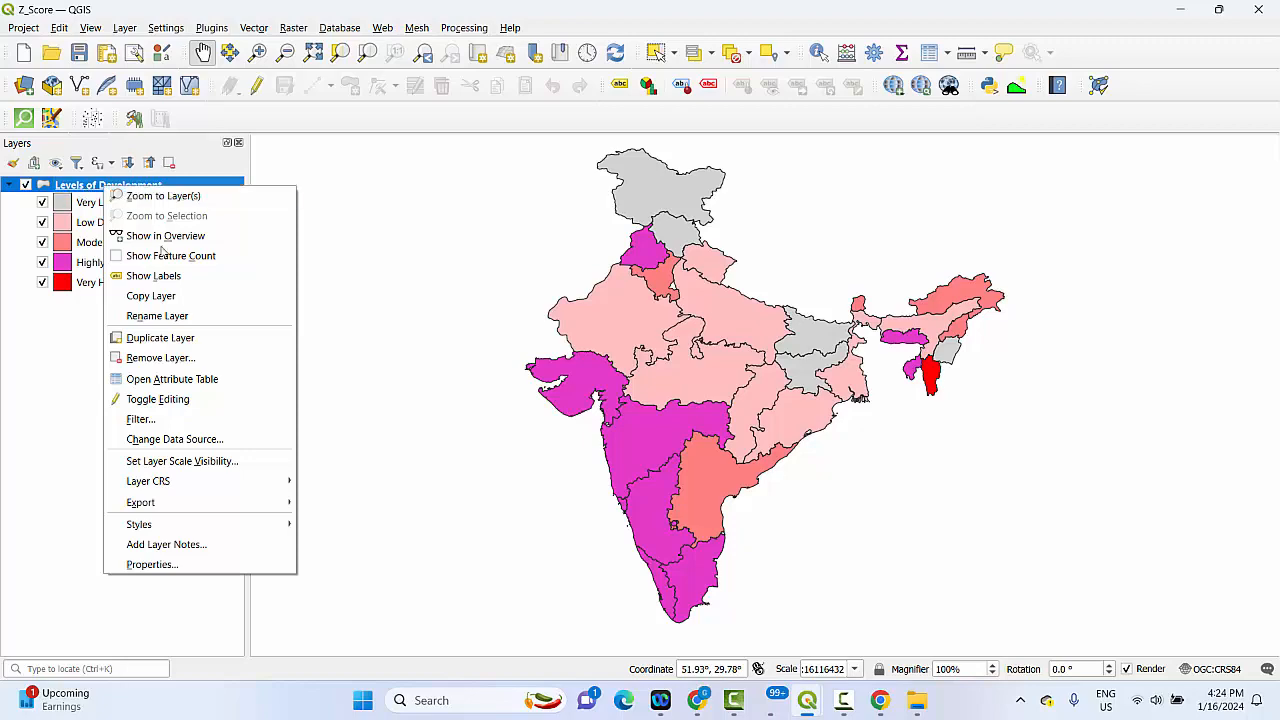
left_click(185, 385)
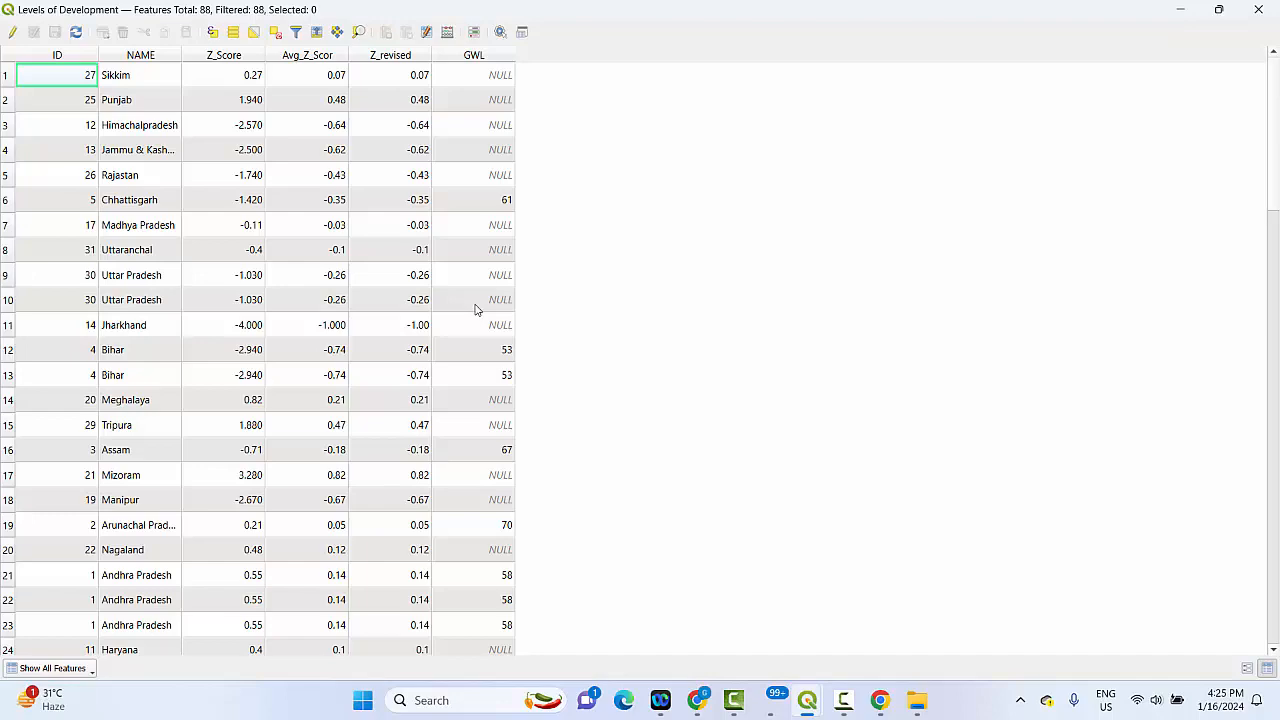
key("Escape")
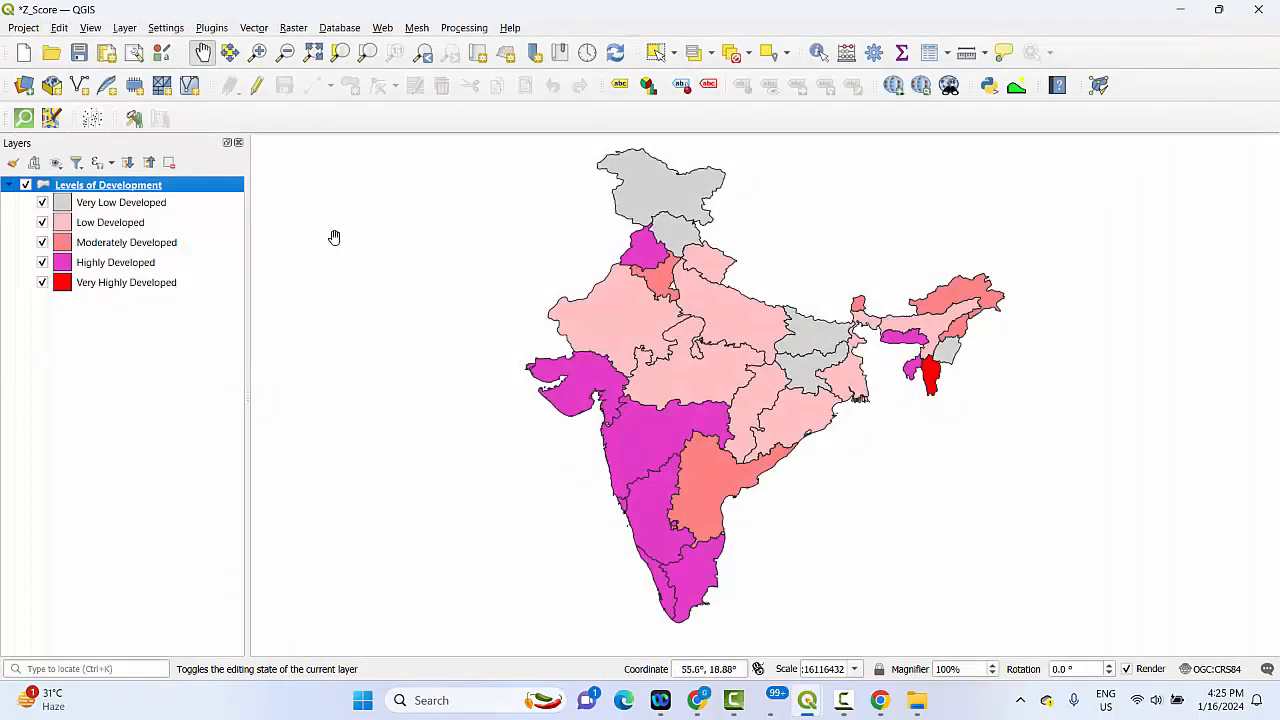
- Open the project properties and review the General, Metadata, View Settings, CRS, Transformations, Styles, Data Sources and Relations pages
left_click(38, 29)
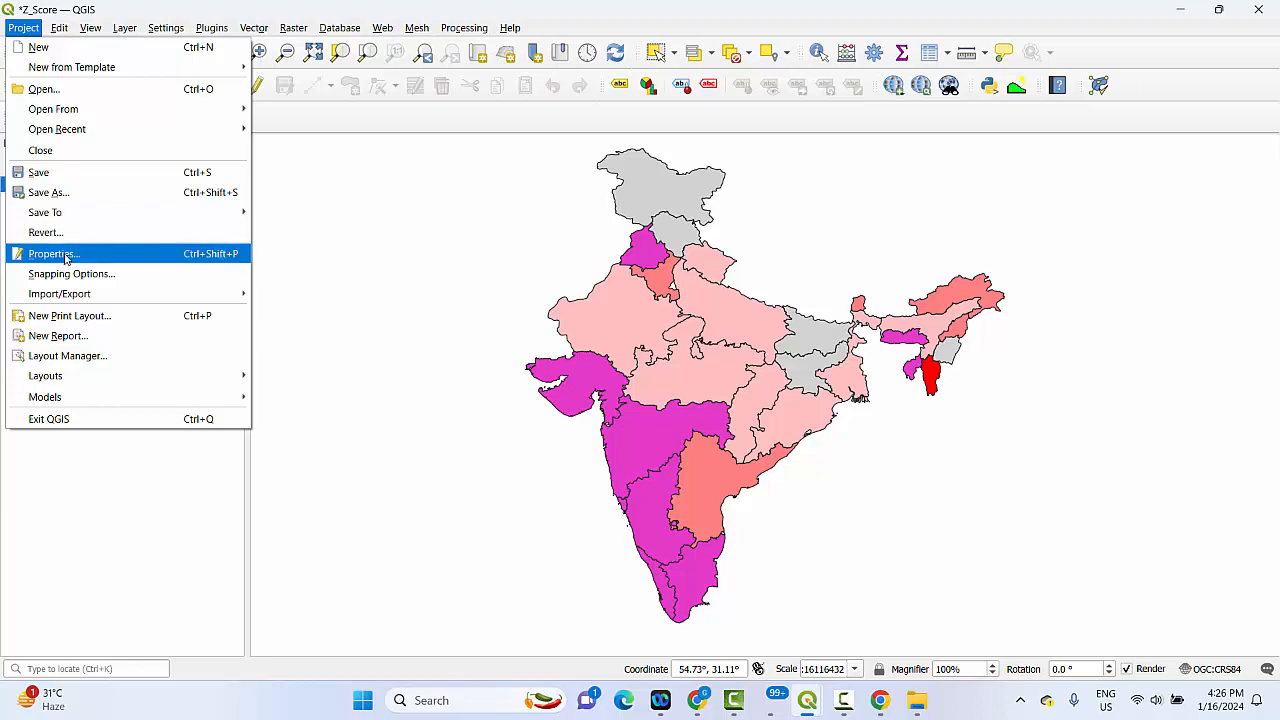
left_click(66, 256)
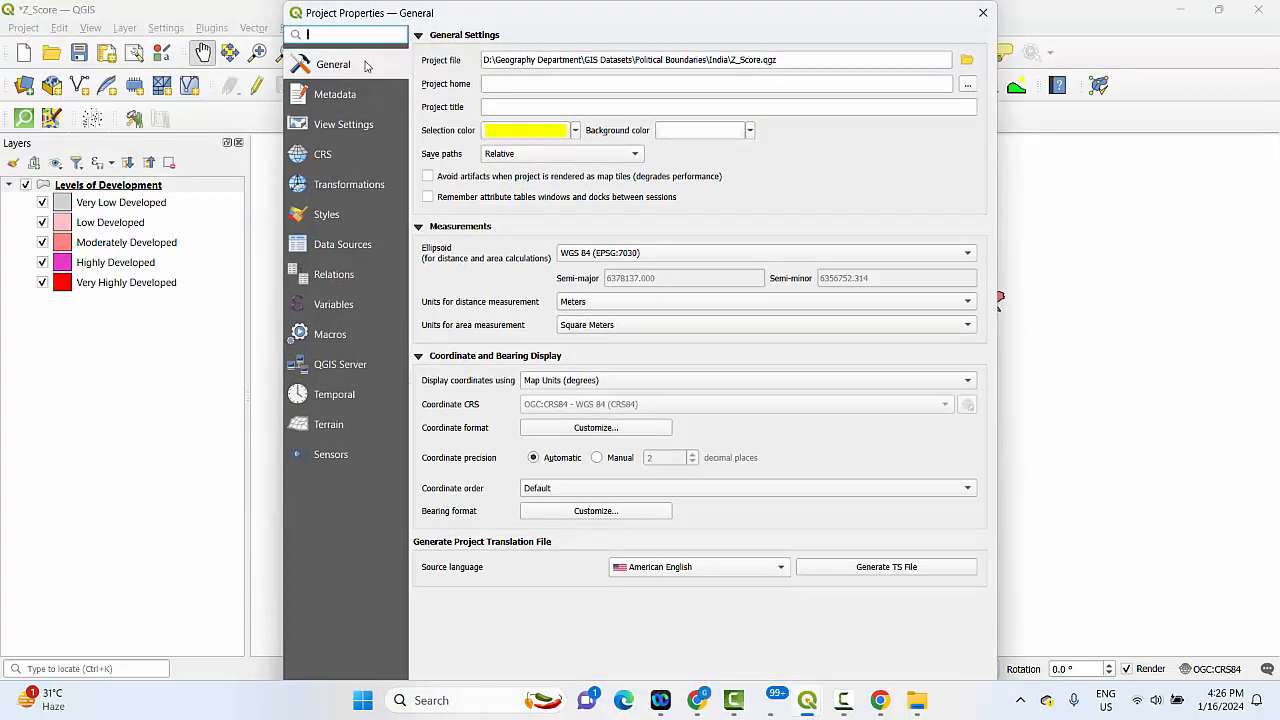
left_click(338, 101)
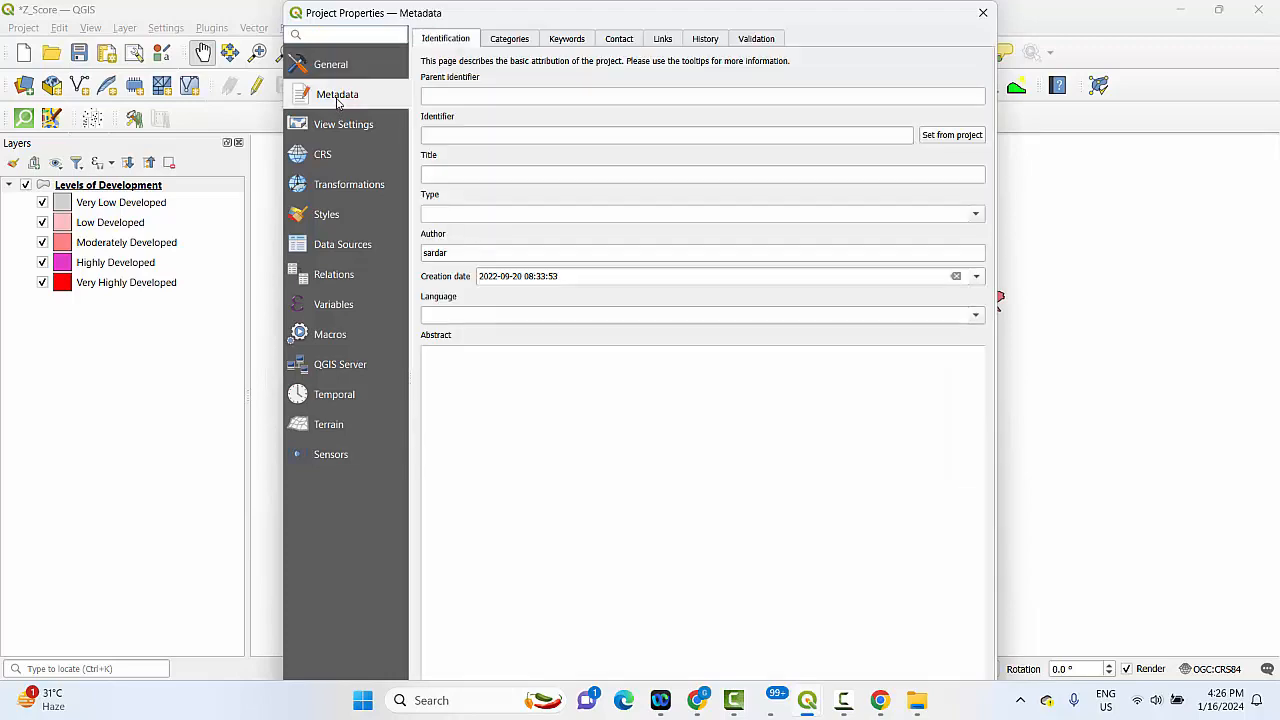
left_click(341, 132)
left_click(334, 168)
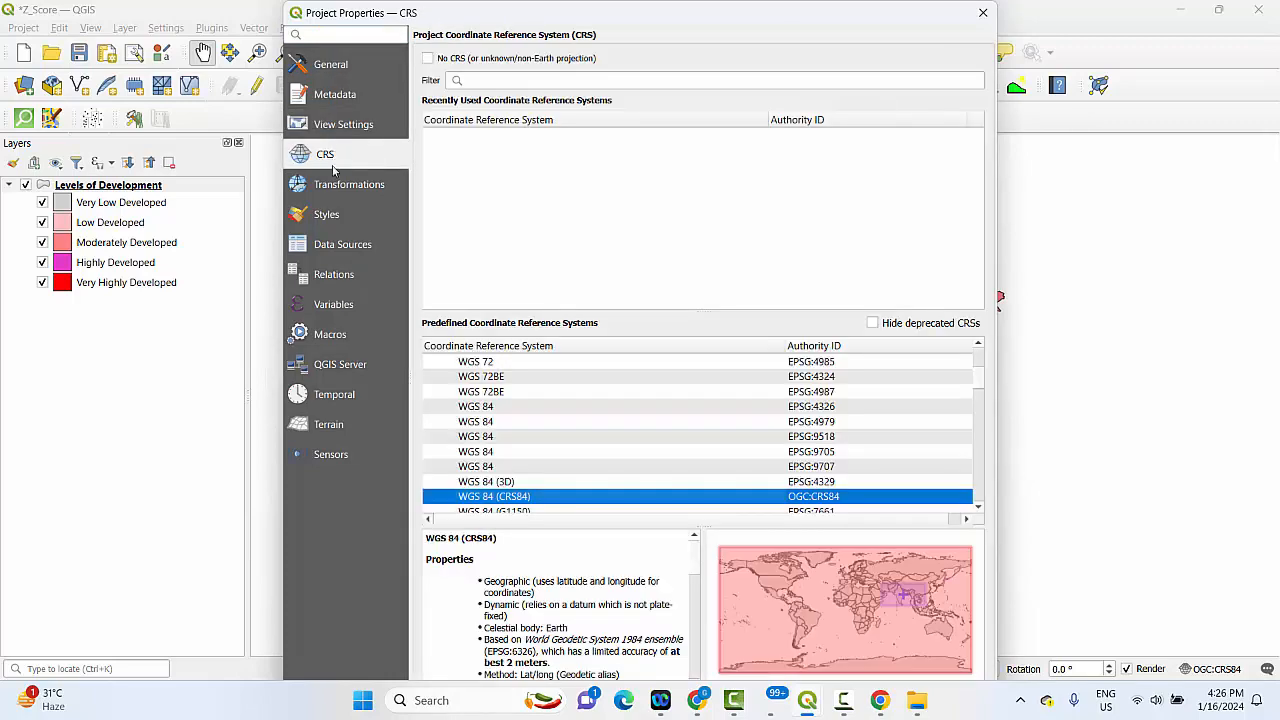
left_click(338, 186)
left_click(331, 218)
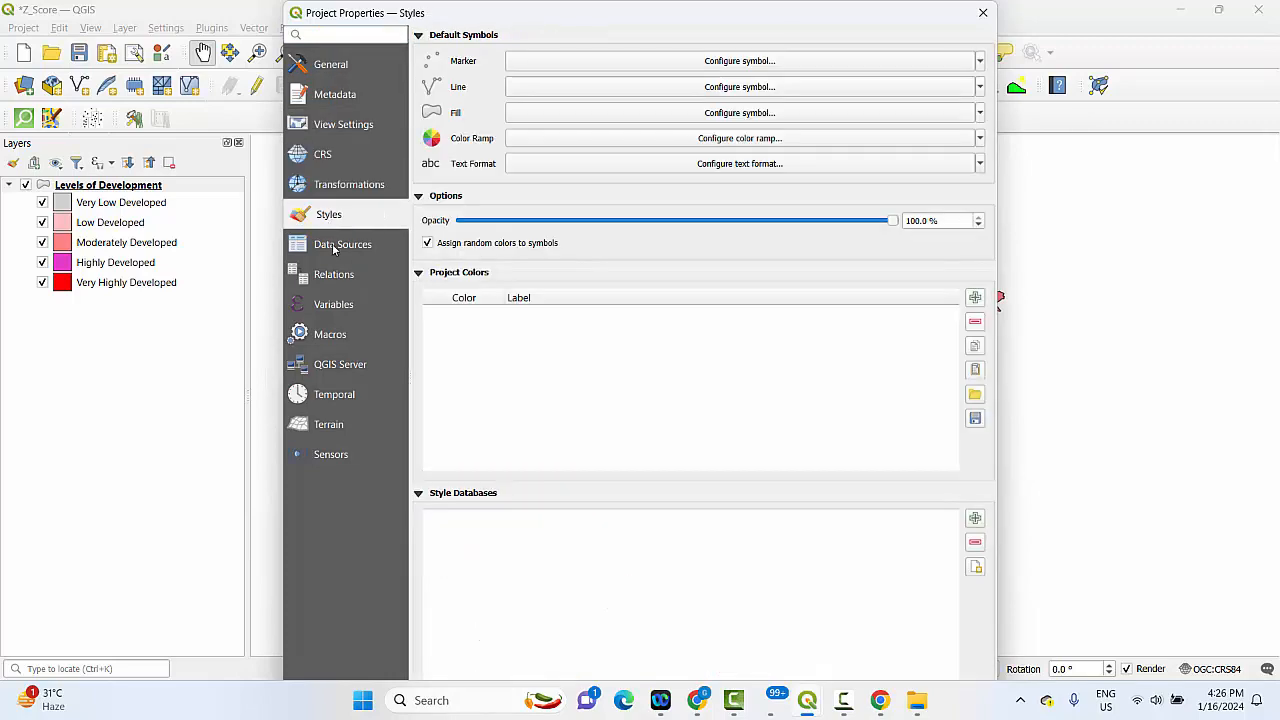
left_click(335, 250)
left_click(333, 277)
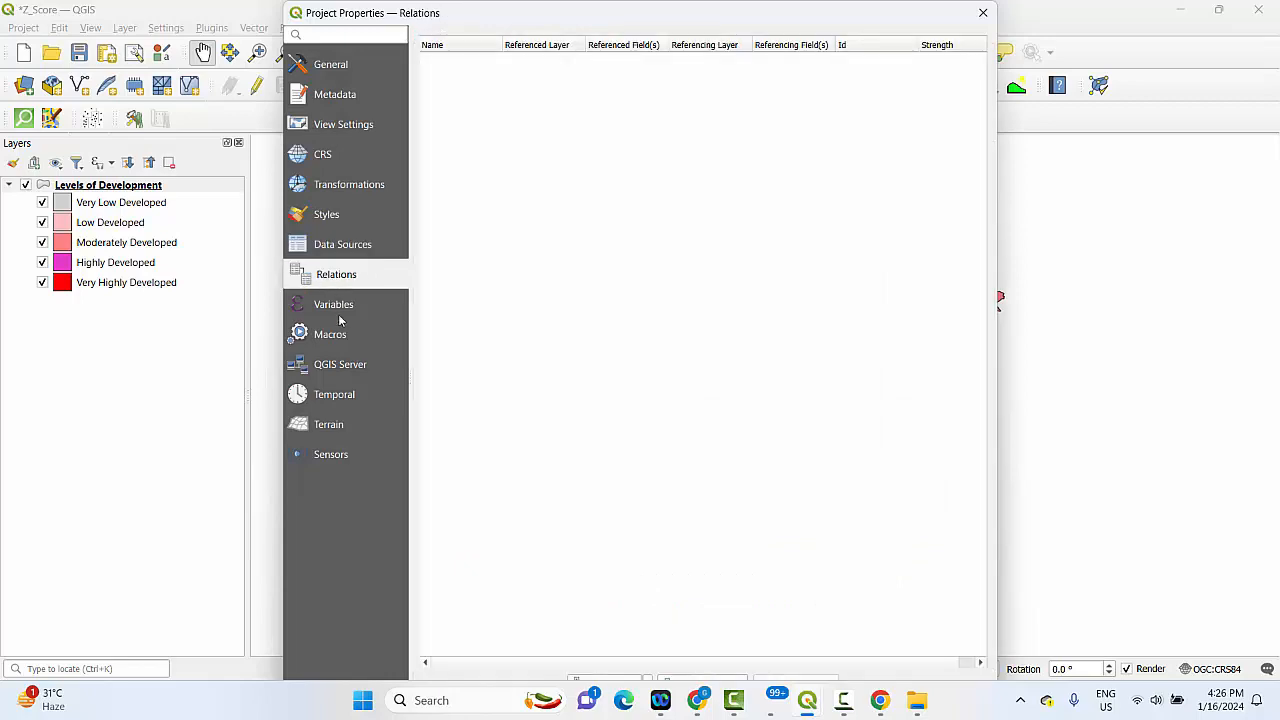
- Review the Variables, Macros, QGIS Server, Temporal, Terrain and Sensors pages of the project properties and close them
left_click(337, 306)
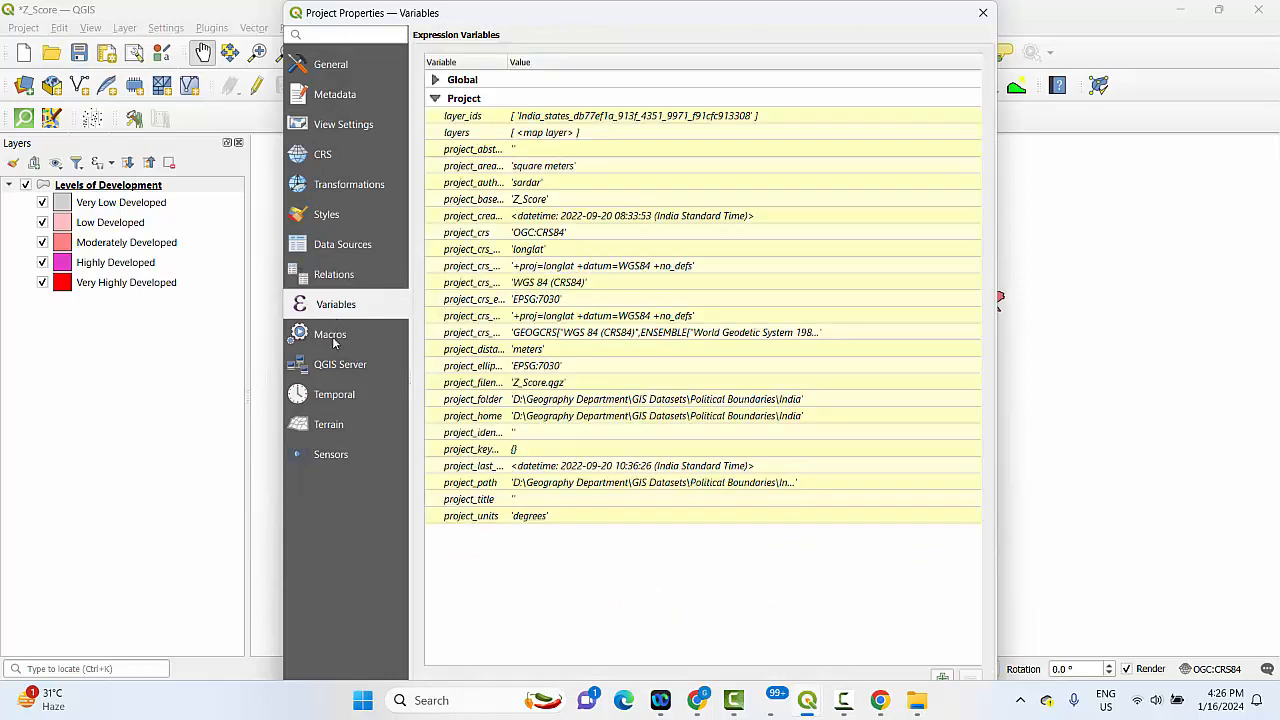
left_click(335, 342)
left_click(336, 376)
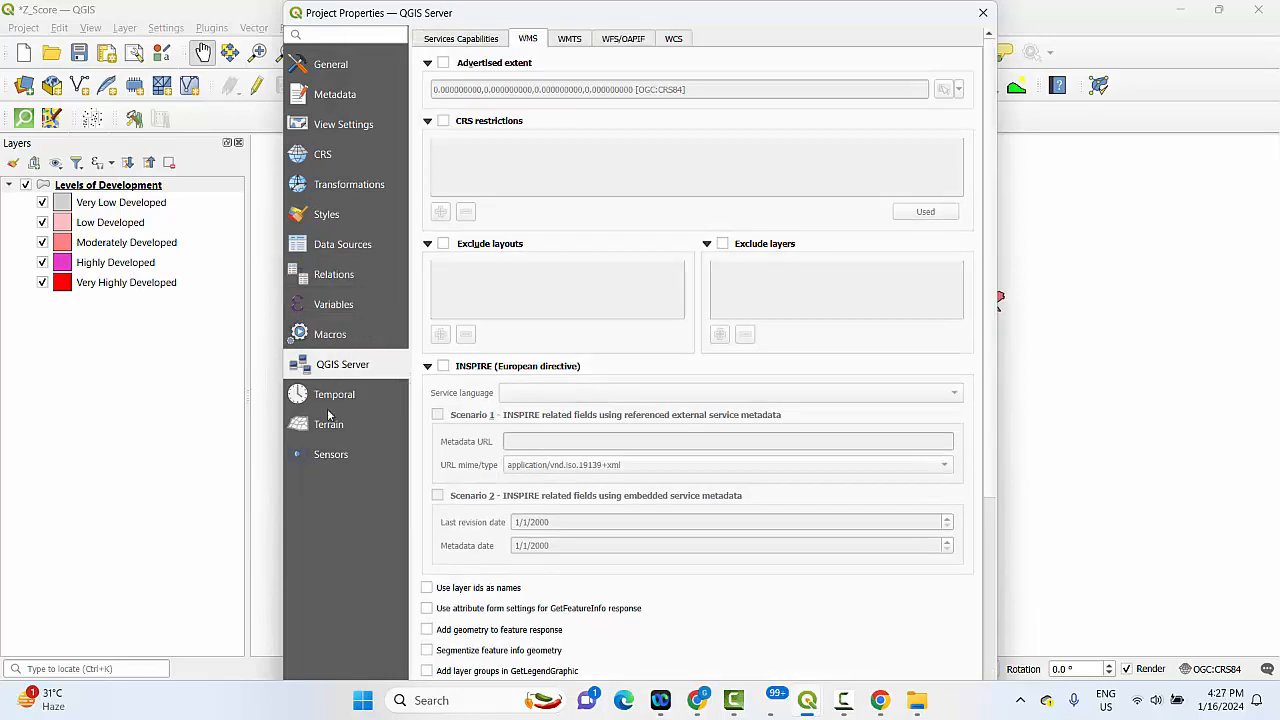
left_click(335, 397)
left_click(334, 430)
left_click(326, 458)
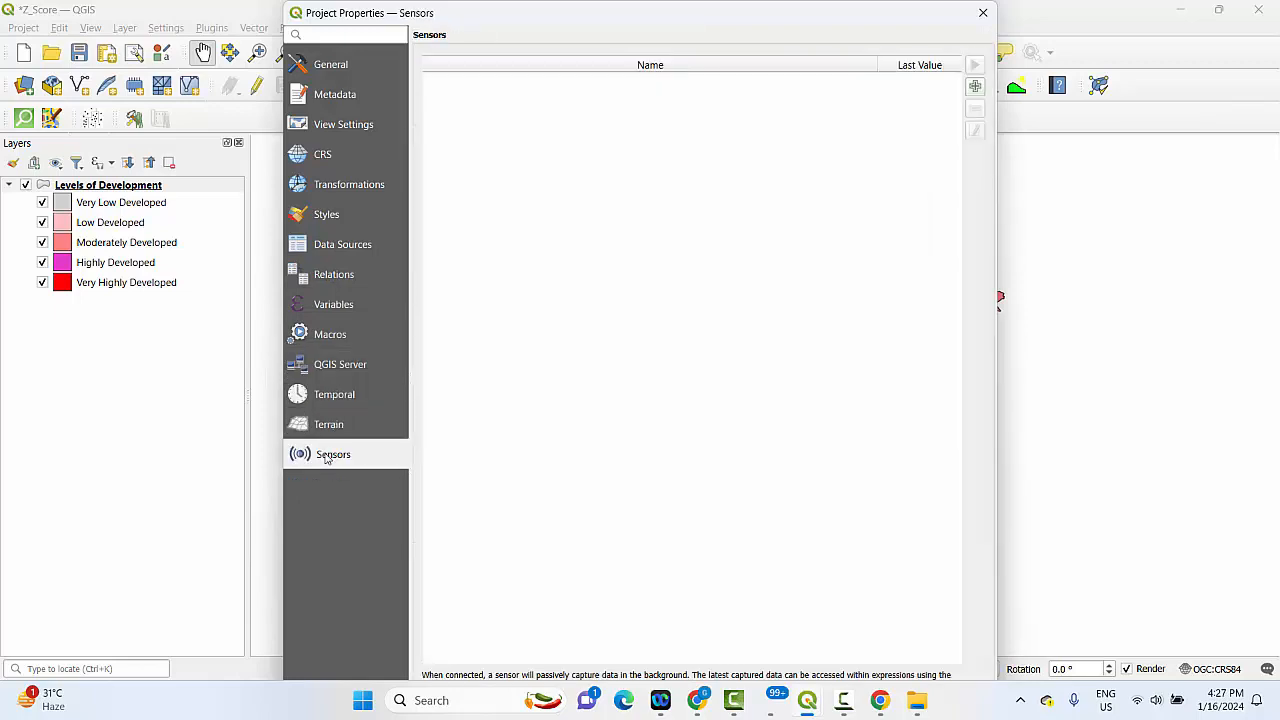
left_click(985, 14)
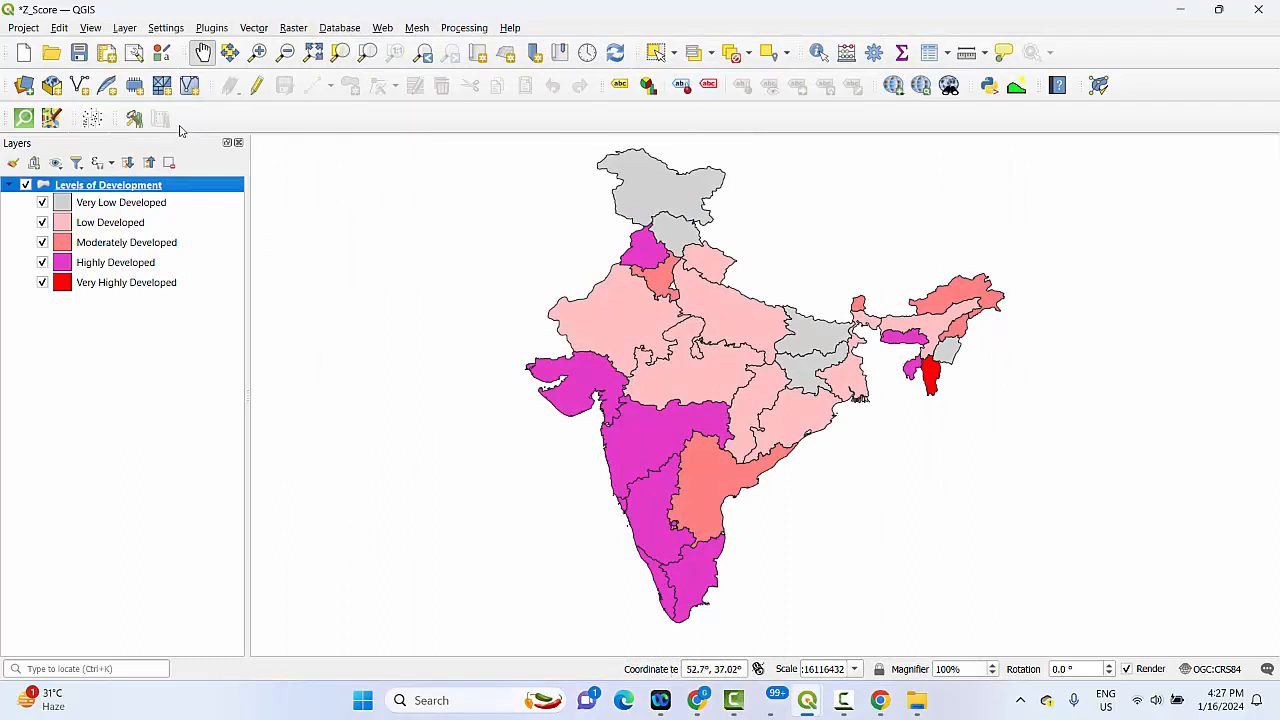
- View the project snapping settings and close them
left_click(24, 28)
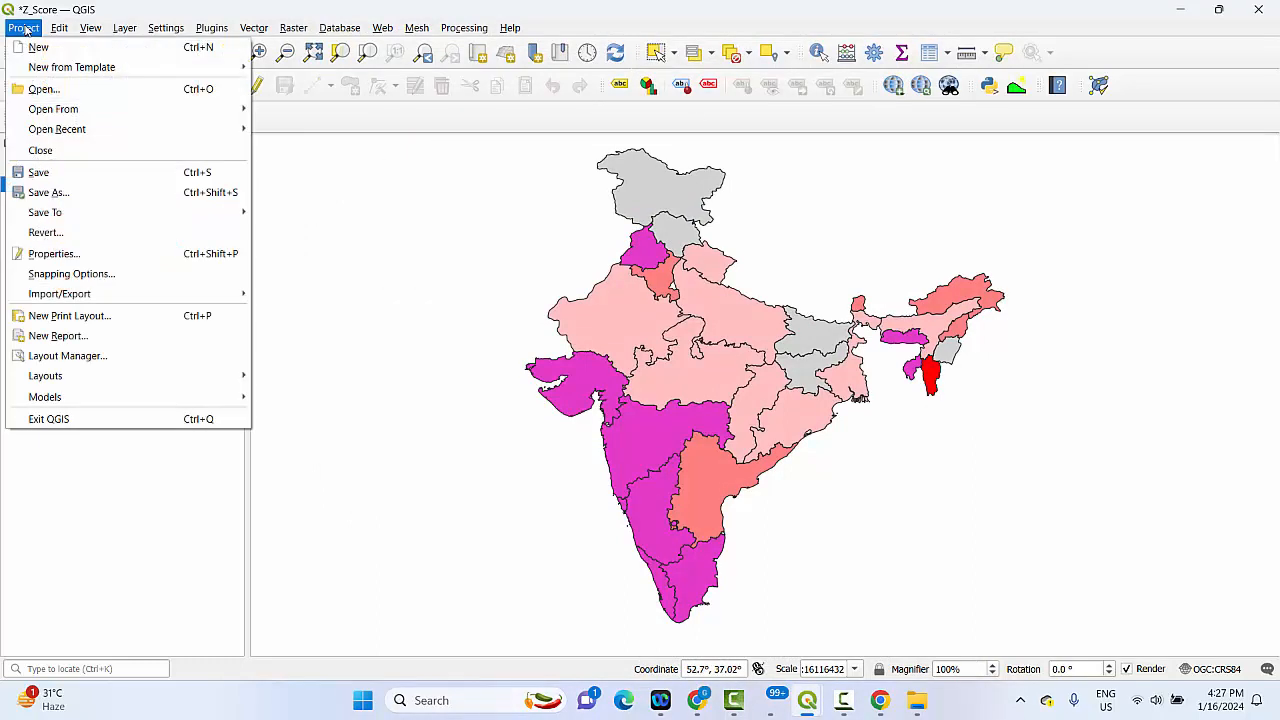
left_click(60, 275)
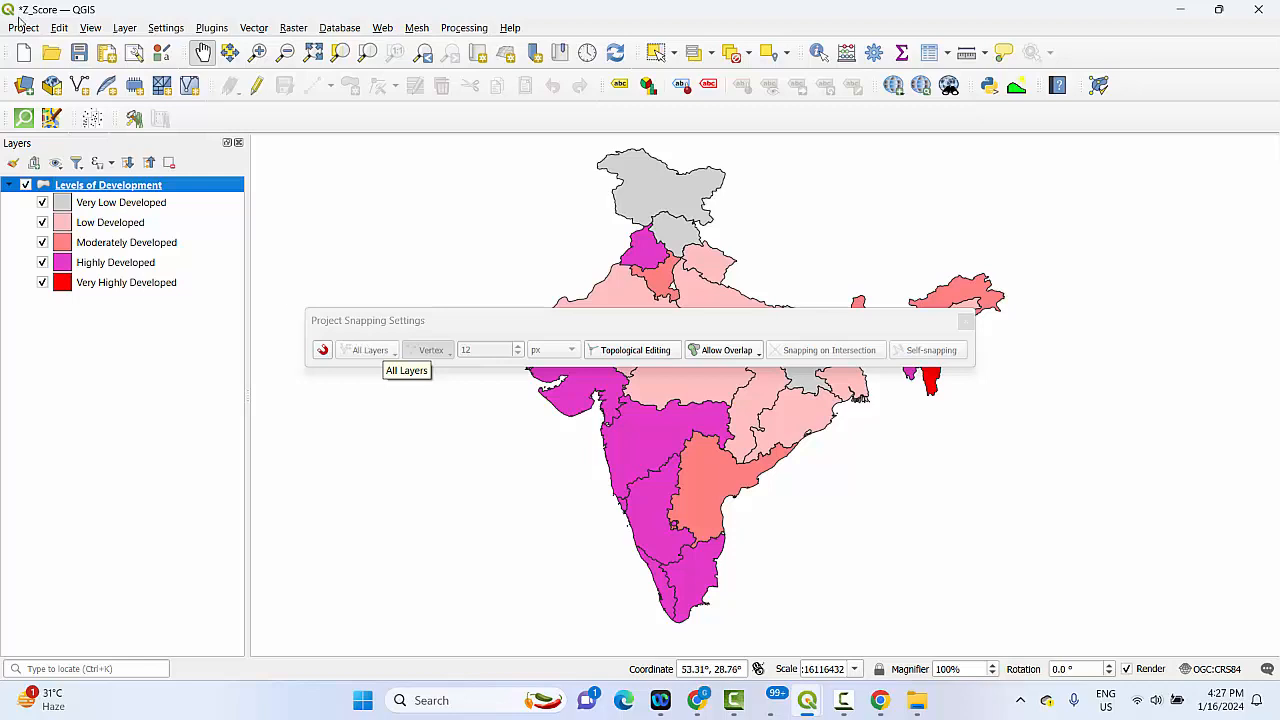
left_click(966, 320)
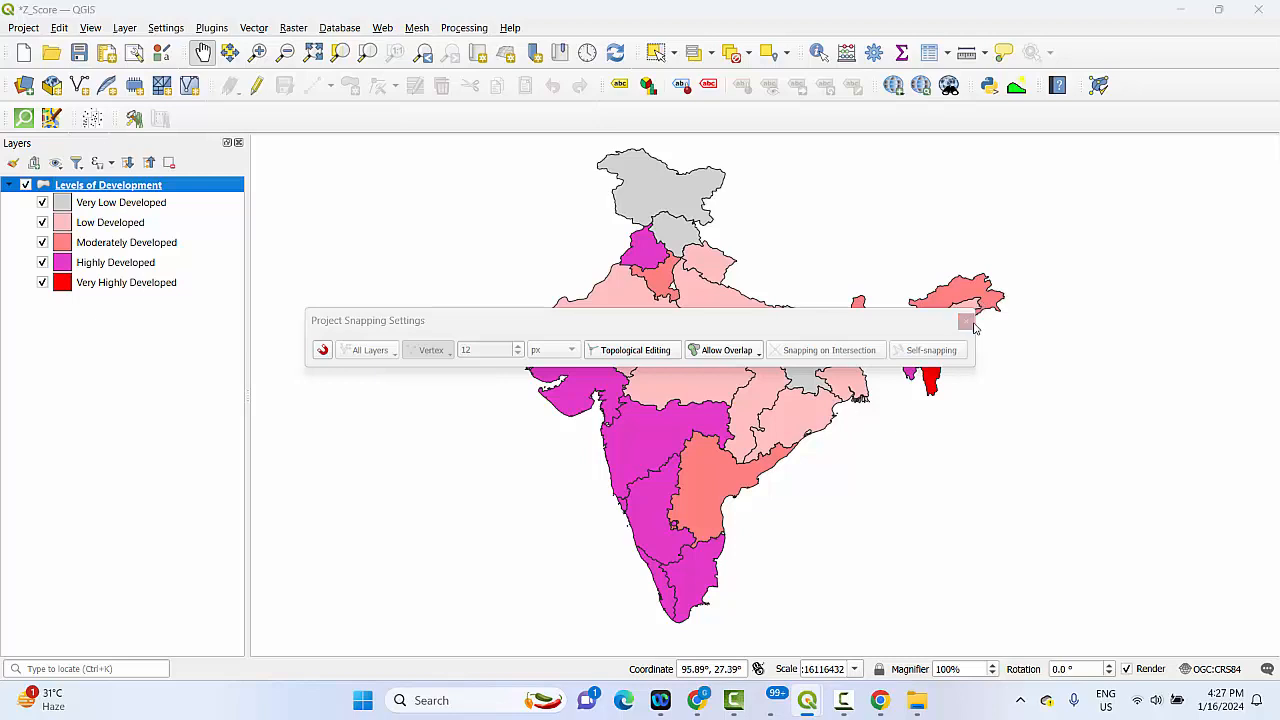
- Look over the project's import and export options and create a new print layout titled Density
left_click(23, 27)
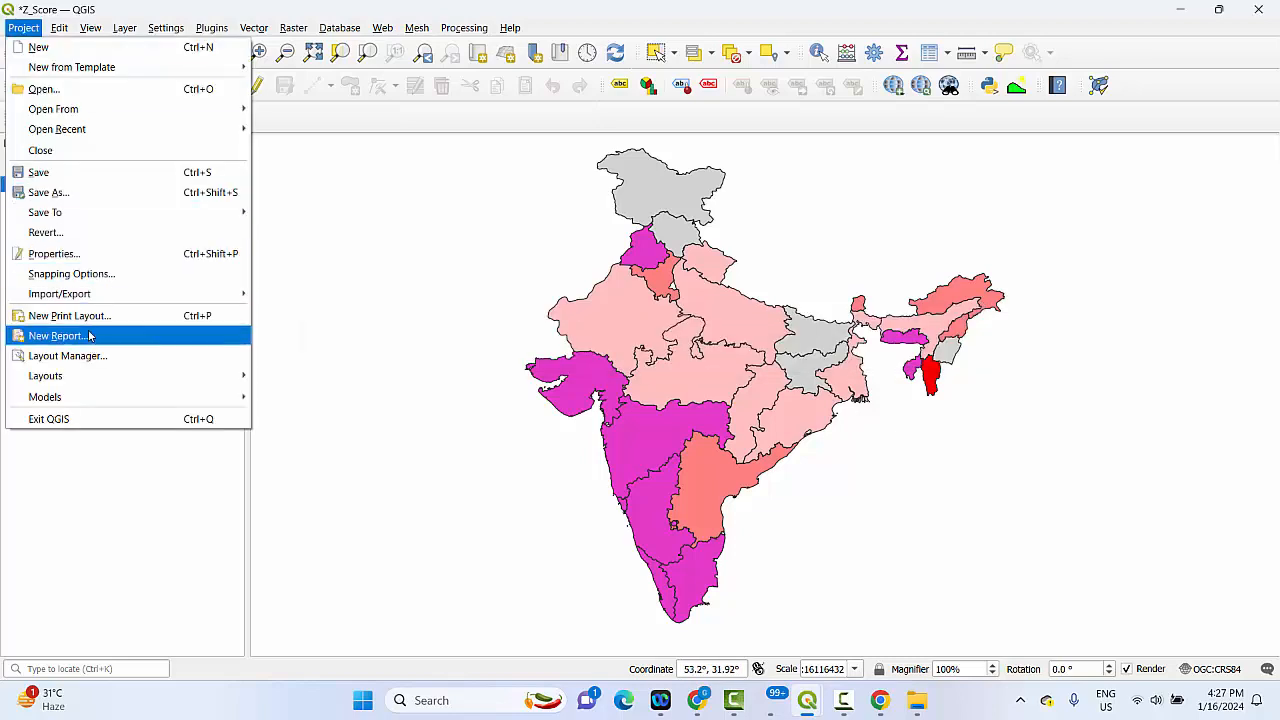
mouse_move(90, 300)
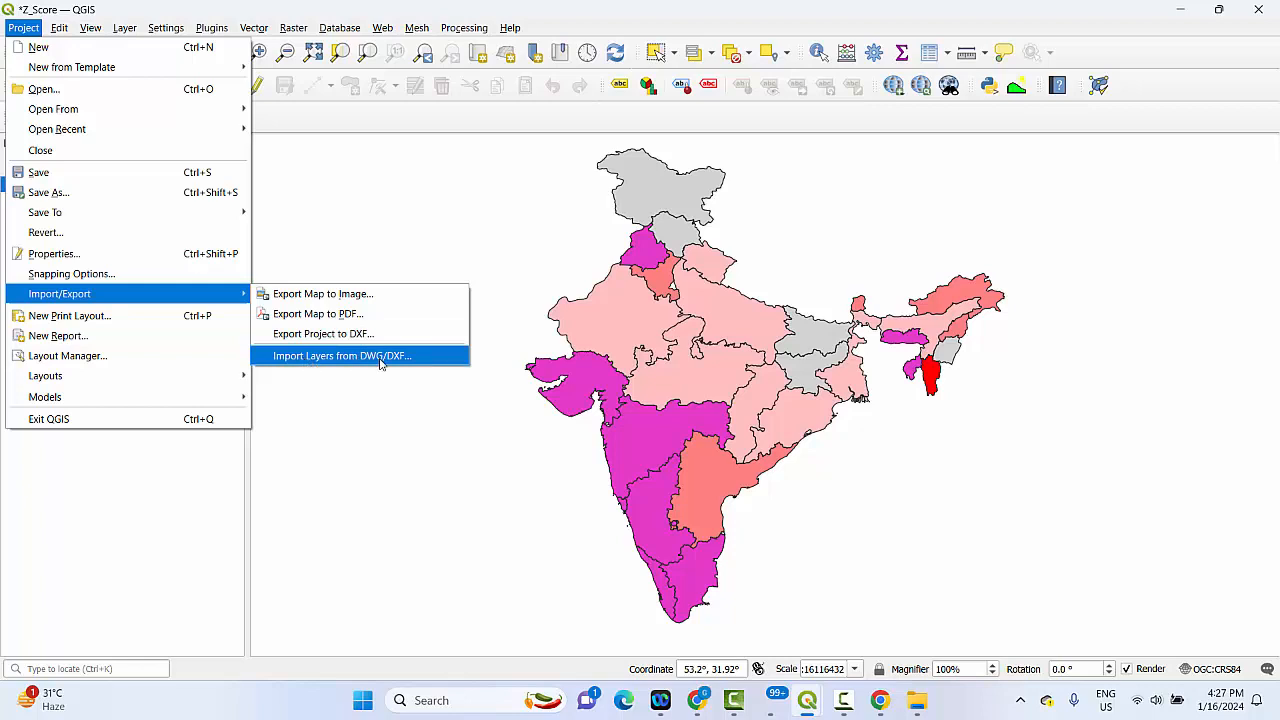
left_click(159, 316)
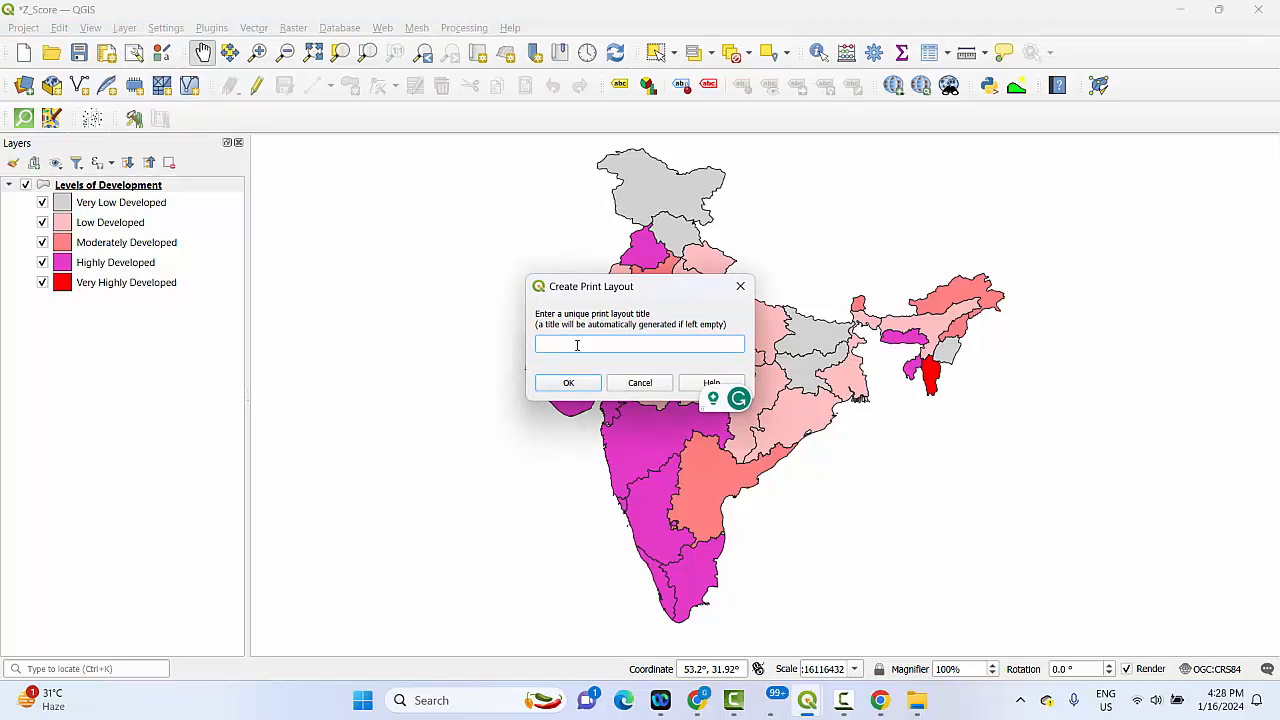
type("123")
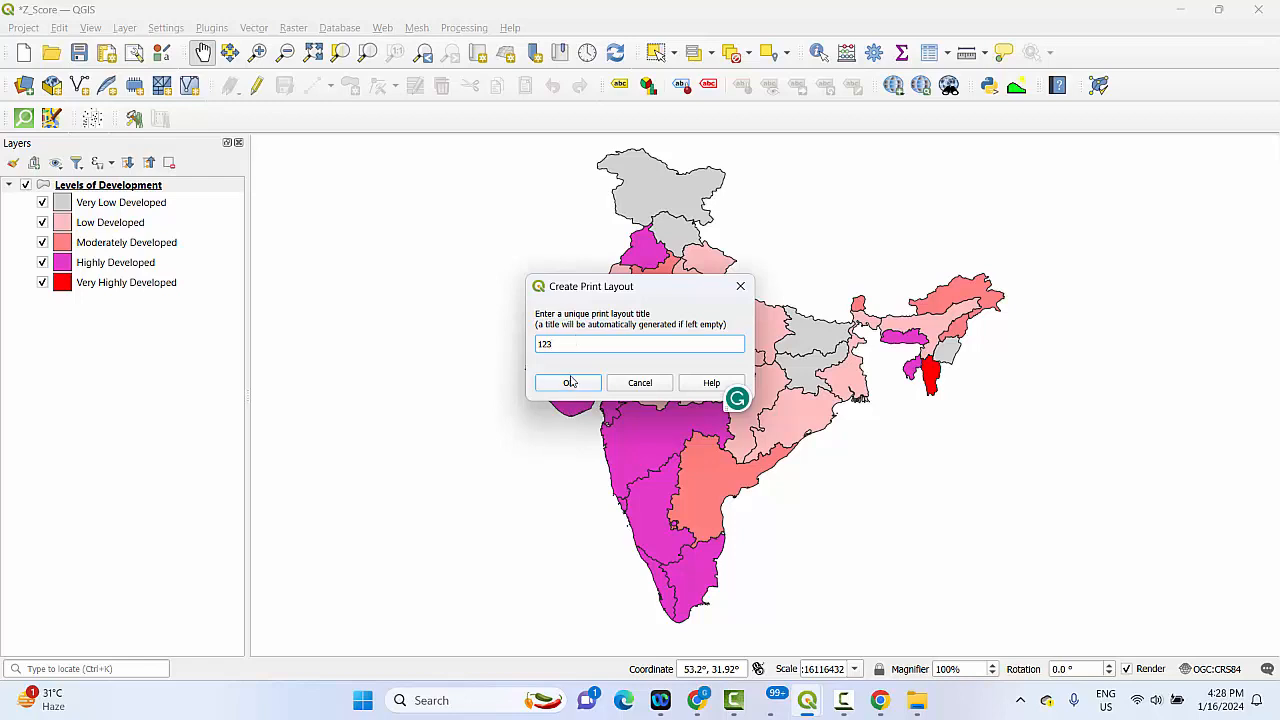
left_click_drag(564, 343, 491, 340)
left_click(589, 346)
left_click(587, 343)
type("Density")
key("Return")
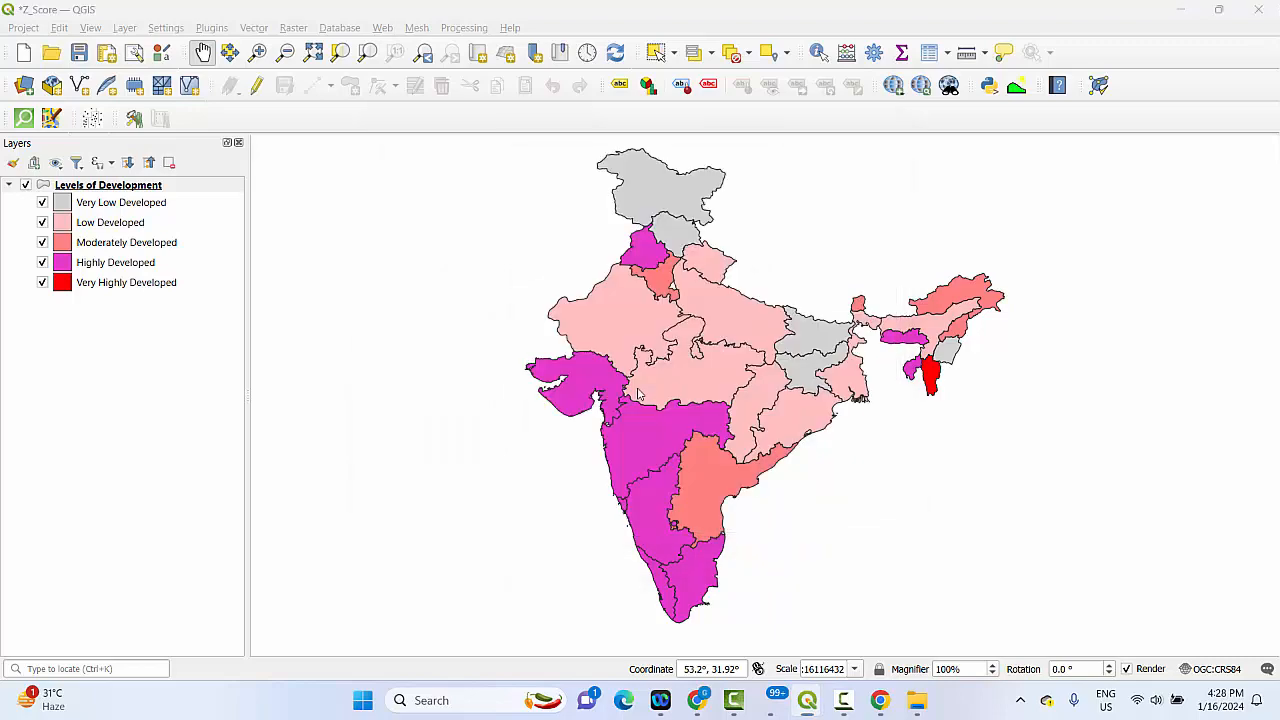
- Set the Density layout's A4 page to Portrait orientation and close the layout window
scroll(508, 376, "up", 5)
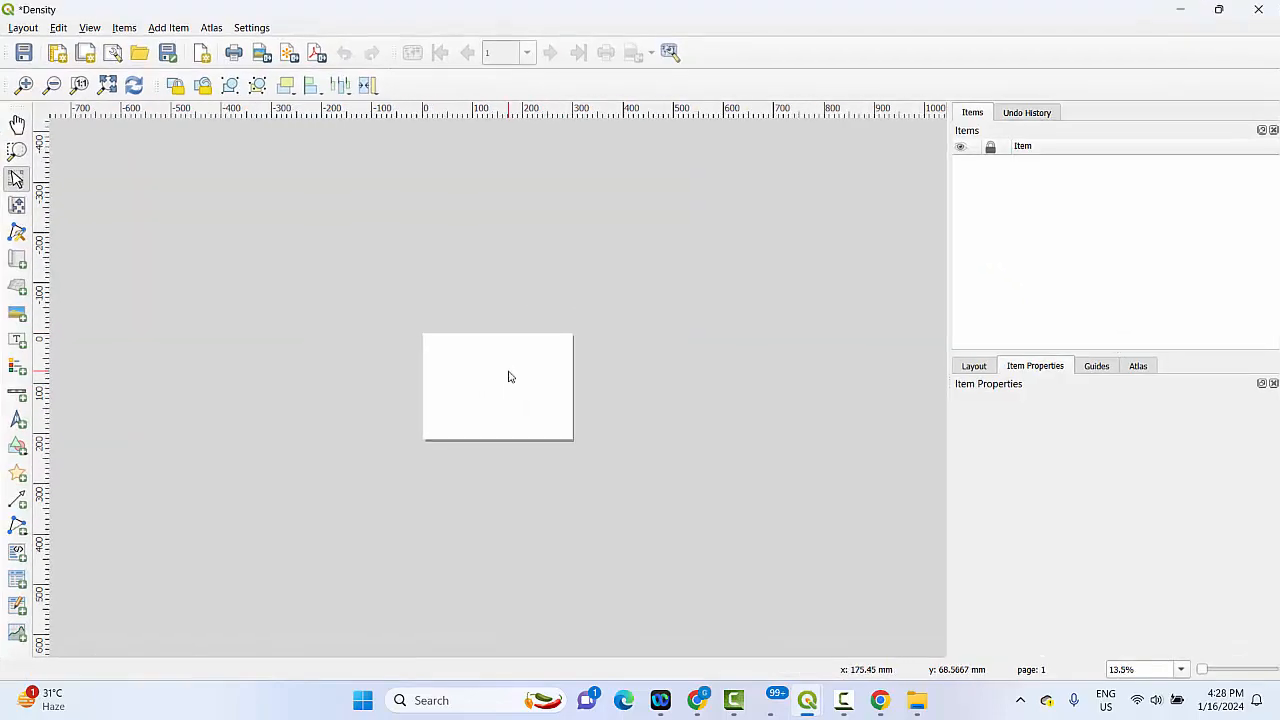
scroll(503, 372, "up", 2)
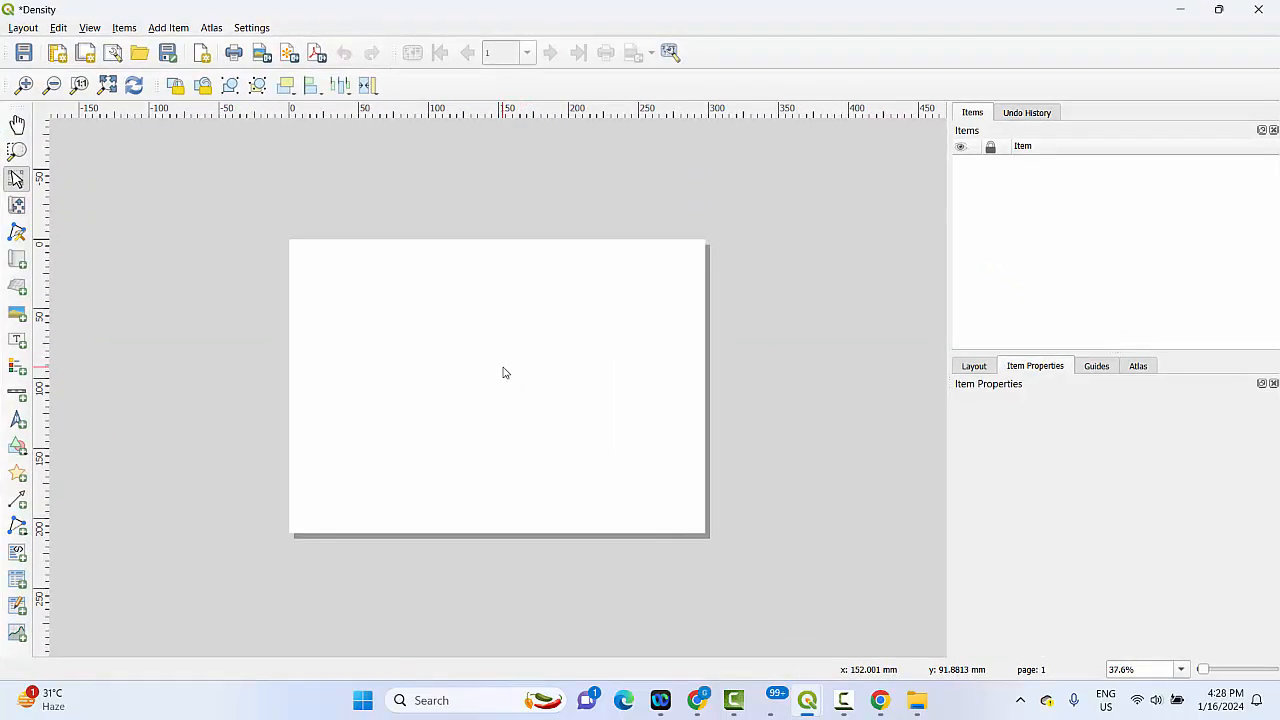
left_click(406, 298)
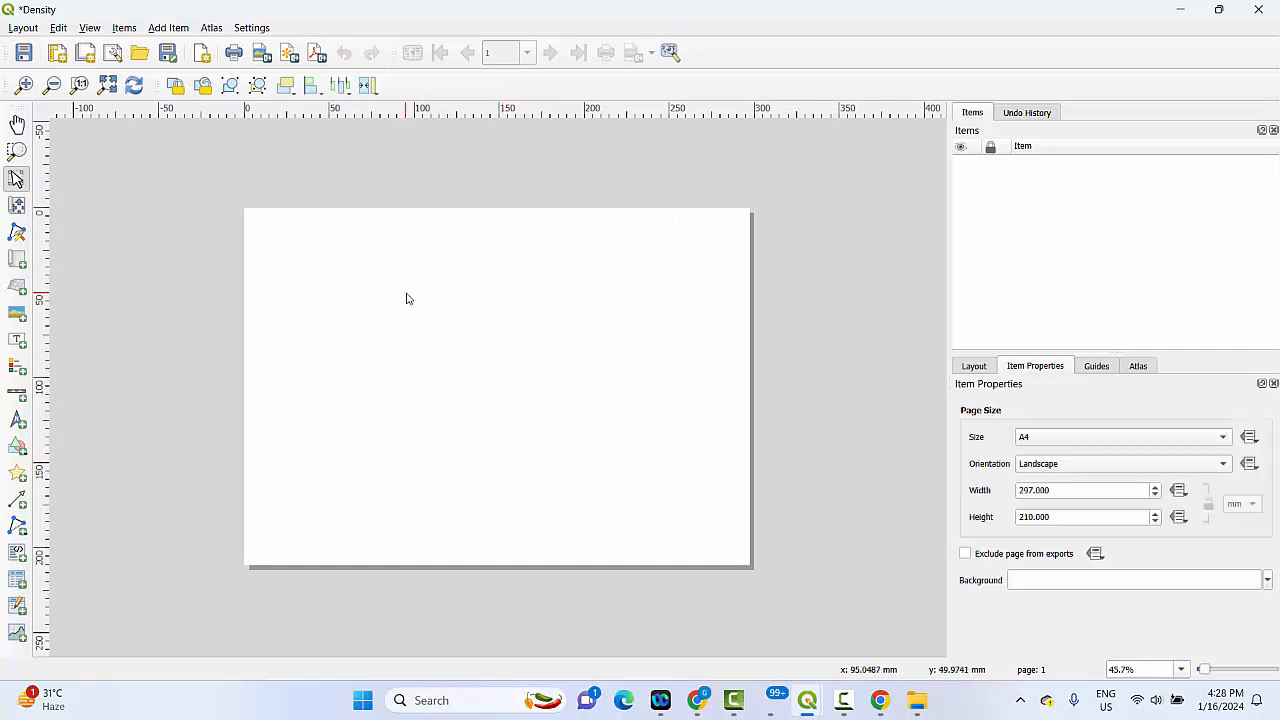
left_click(1071, 468)
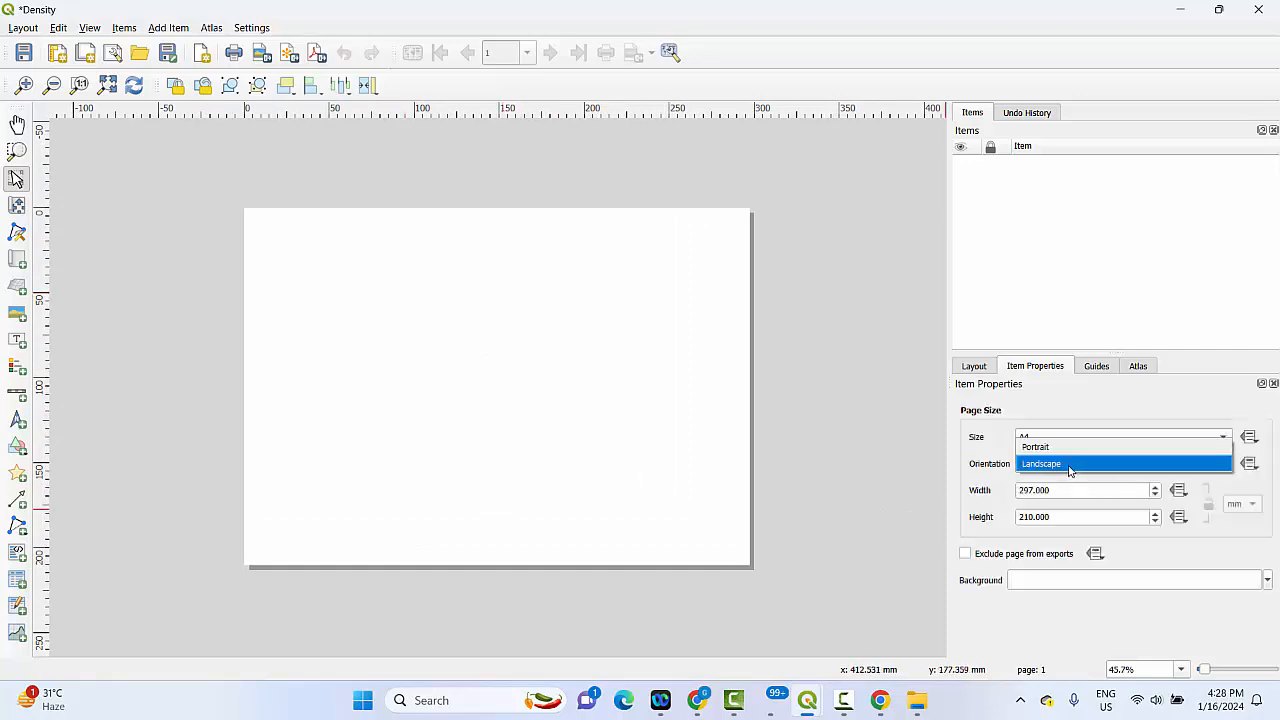
left_click(1071, 466)
left_click(1056, 452)
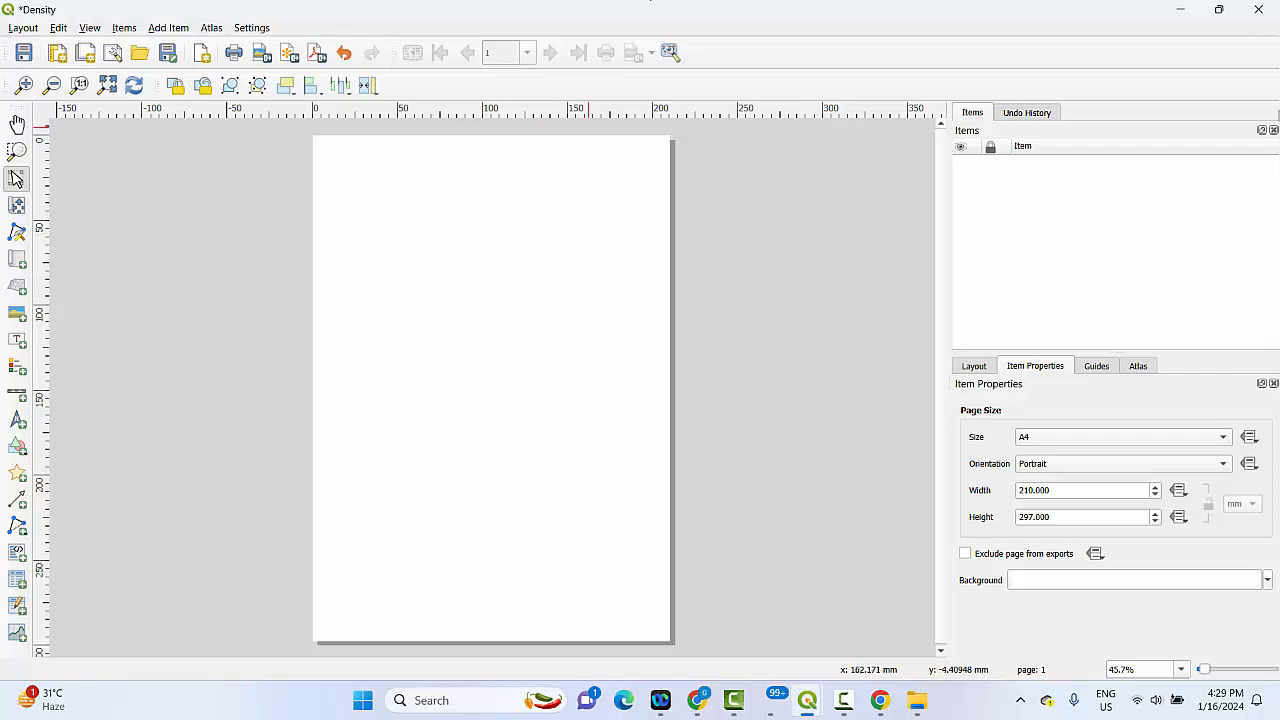
left_click(1257, 12)
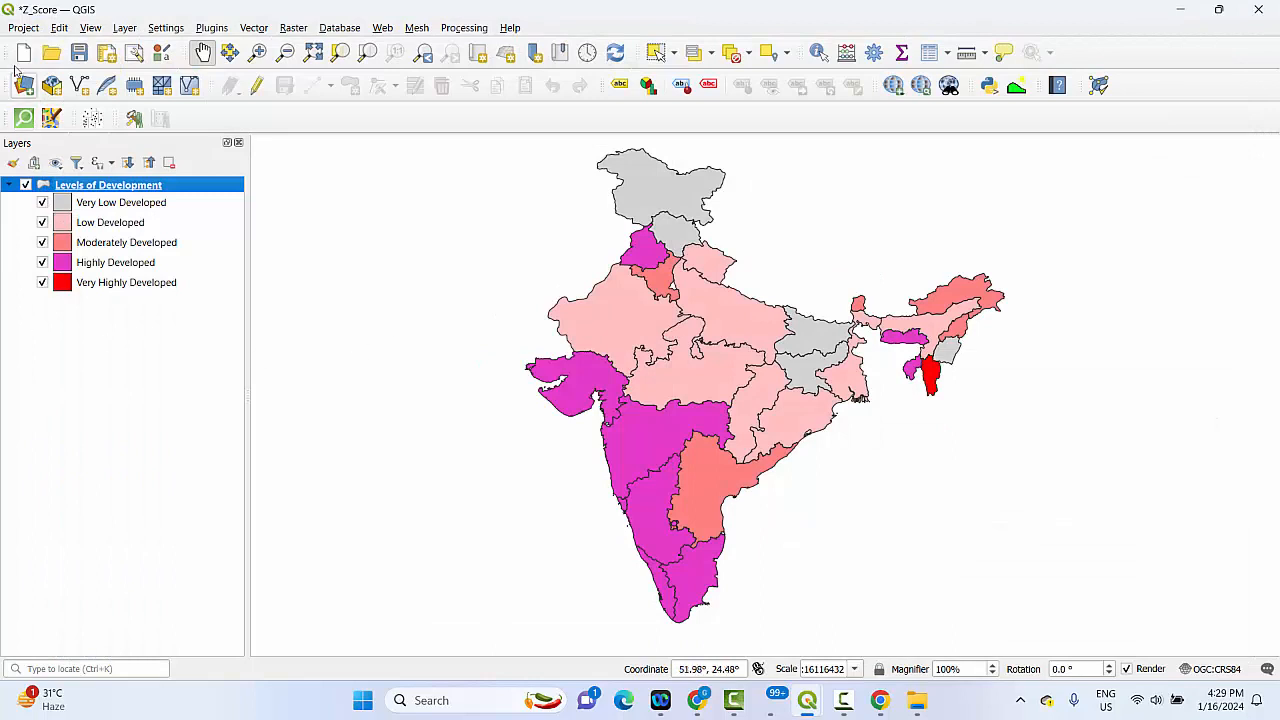
- Review the project's print layouts in the Layout Manager, close it, and check the list of existing layouts
left_click(23, 27)
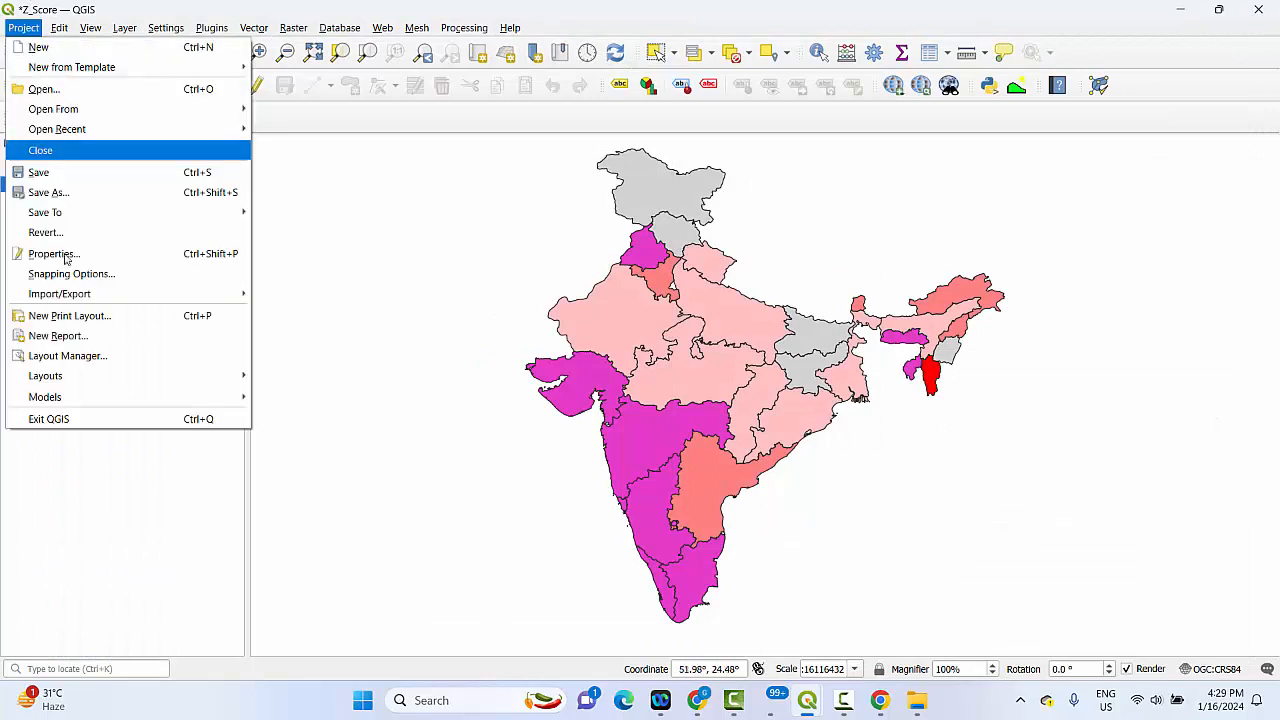
left_click(85, 356)
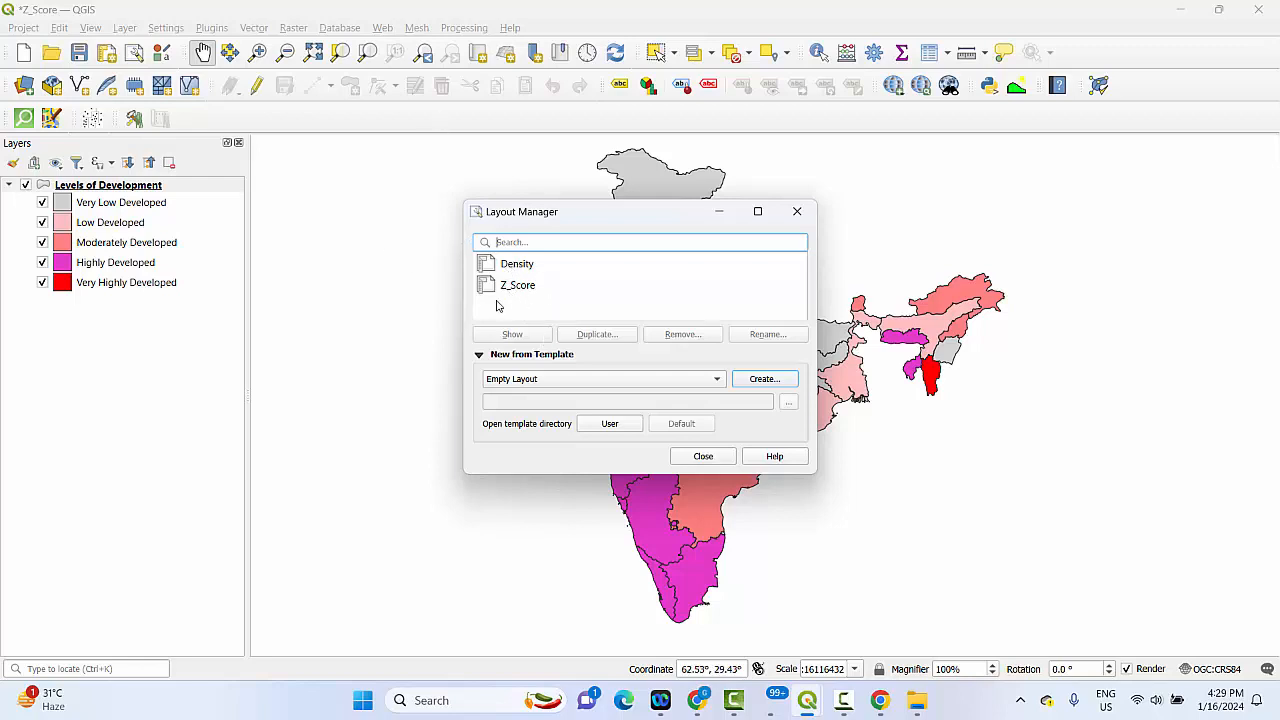
left_click(703, 456)
left_click(23, 27)
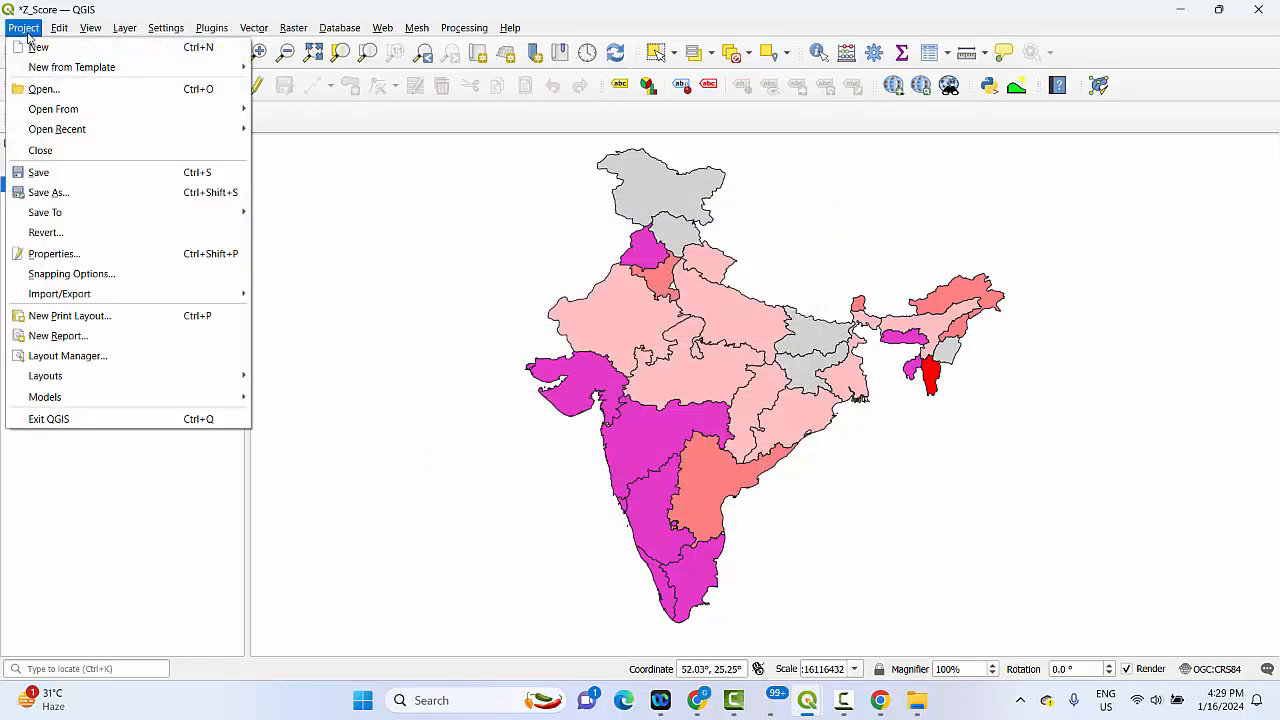
mouse_move(77, 380)
left_click(370, 192)
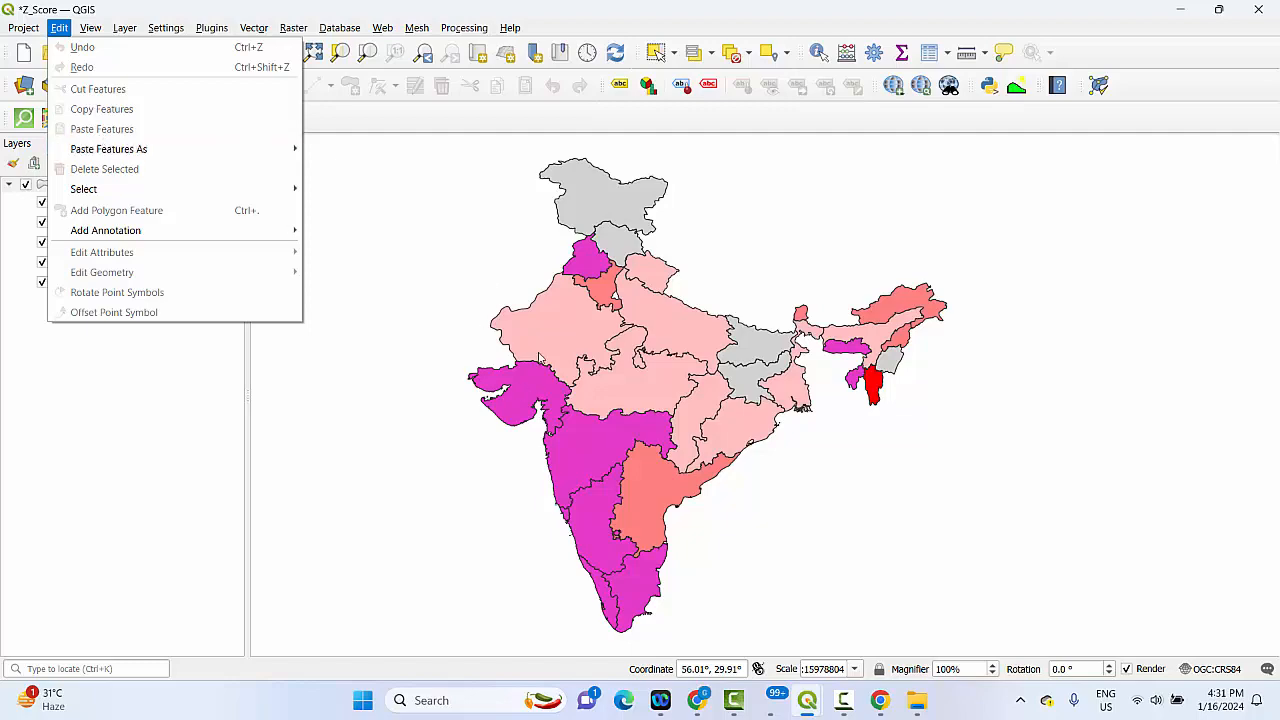
- Turn on editing for the Levels of Development layer, select the Jammu & Kashmir row in its attribute table and close the table
left_click_drag(621, 316, 550, 277)
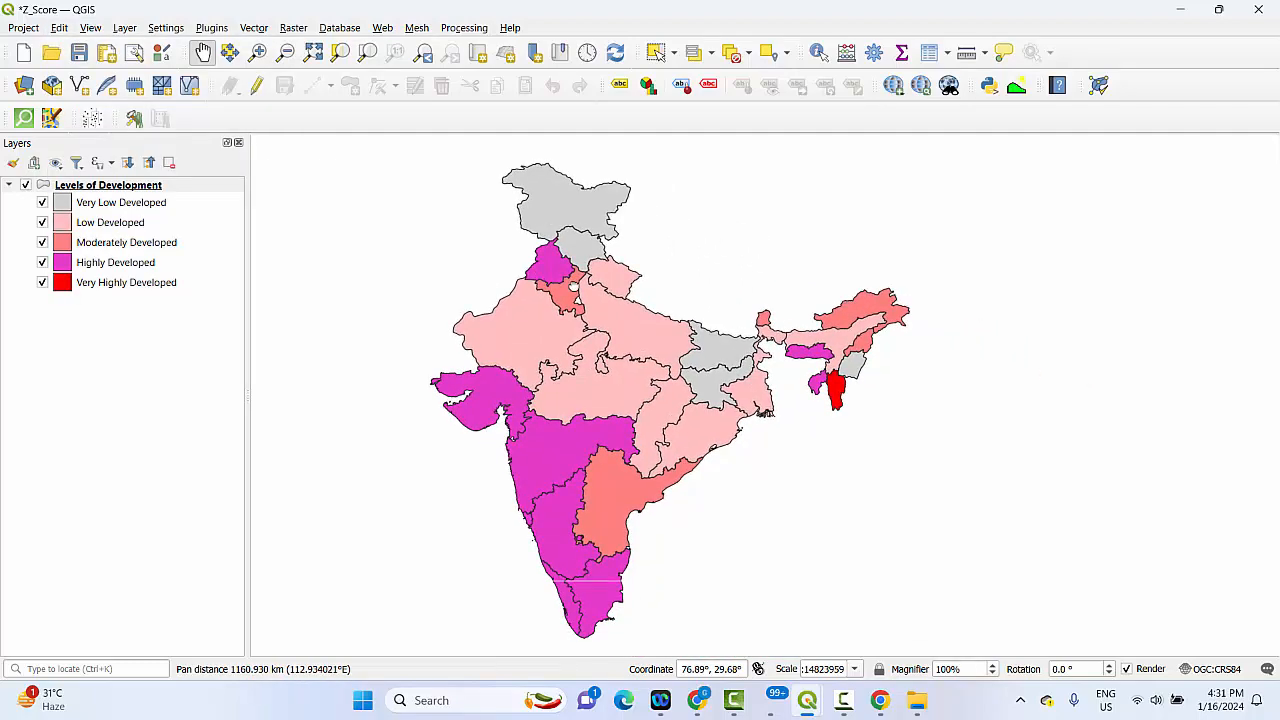
left_click(259, 87)
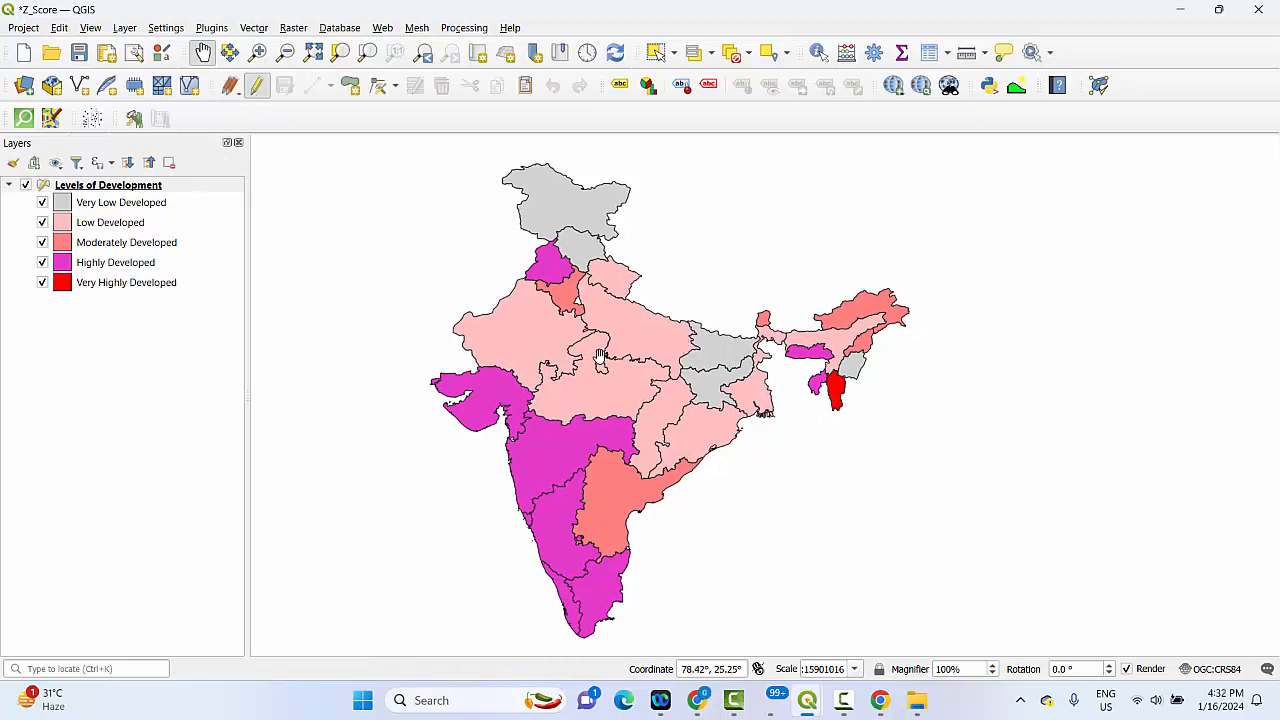
right_click(132, 186)
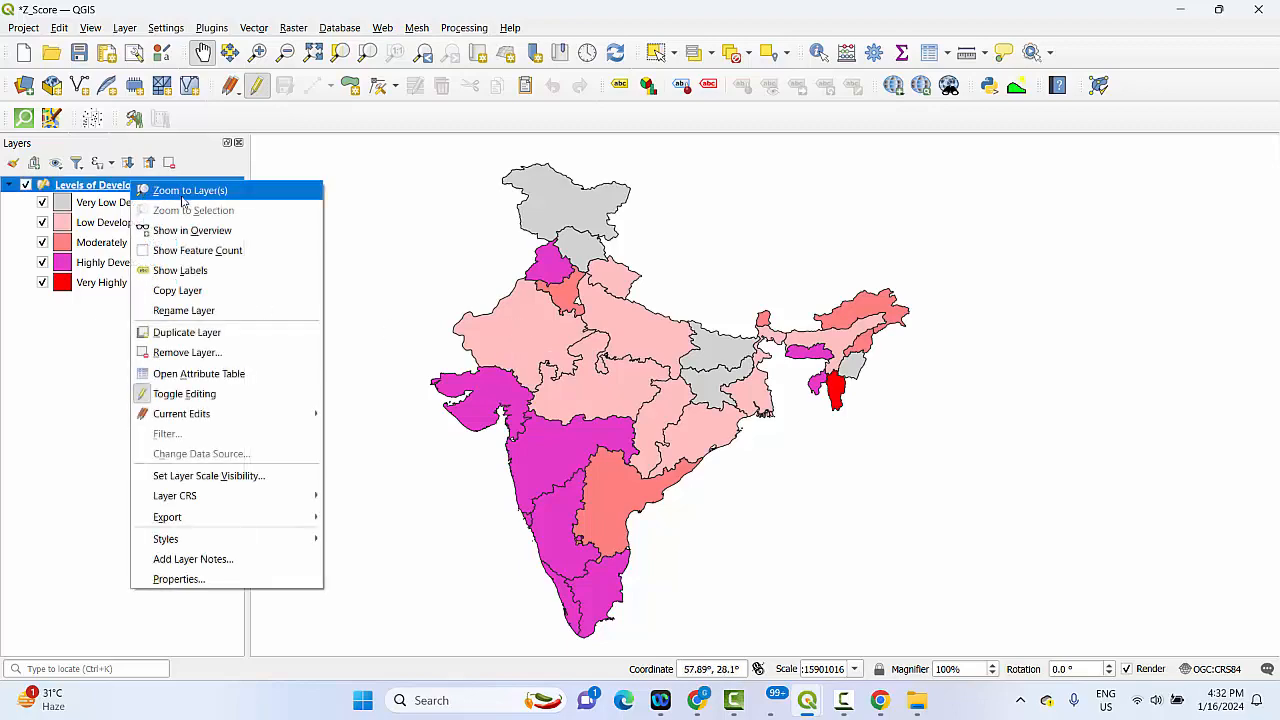
left_click(199, 373)
left_click(6, 172)
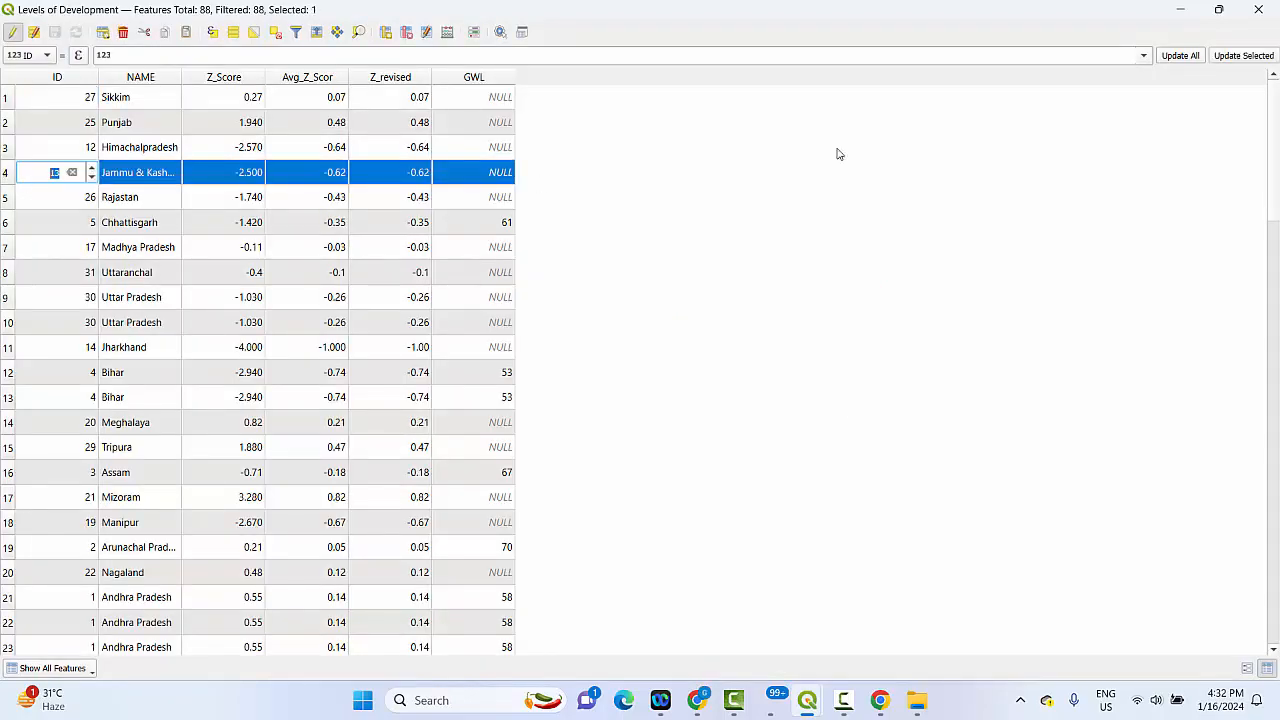
left_click(1258, 9)
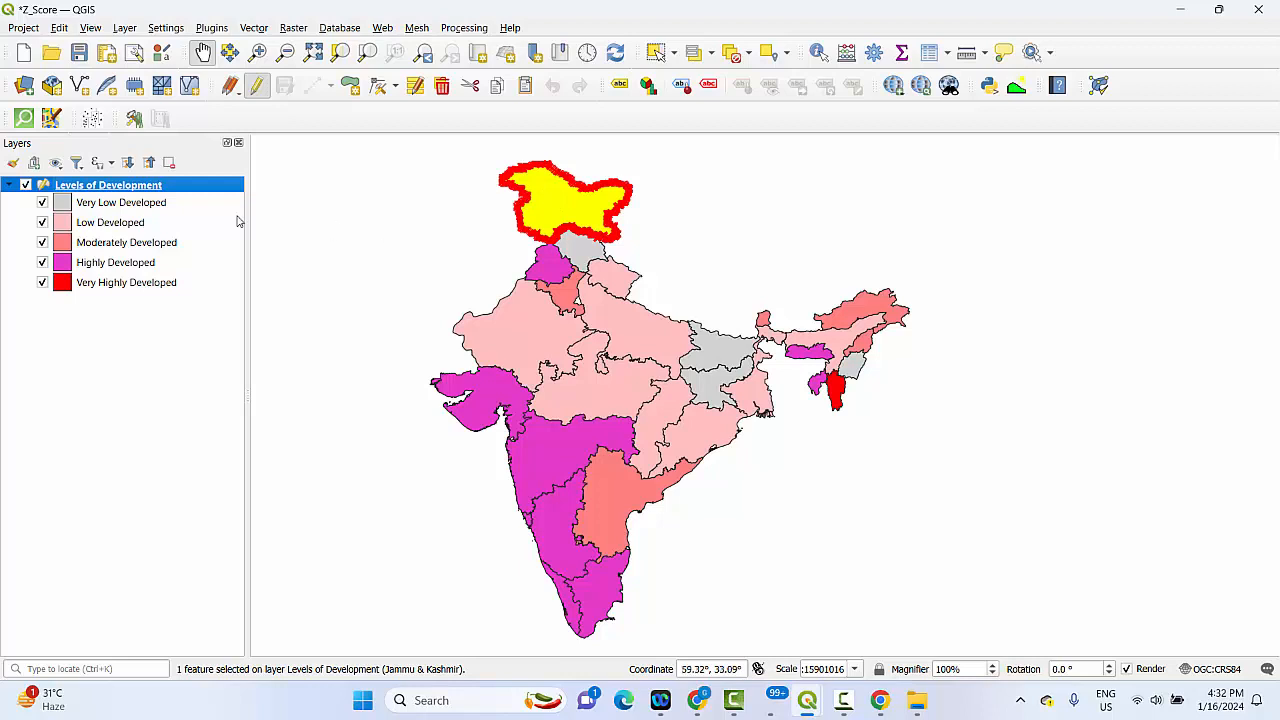
- Export the selected Jammu & Kashmir feature as an ESRI Shapefile named Jammu_KaSHMIR and check it with the Levels of Development layer temporarily hidden
right_click(97, 188)
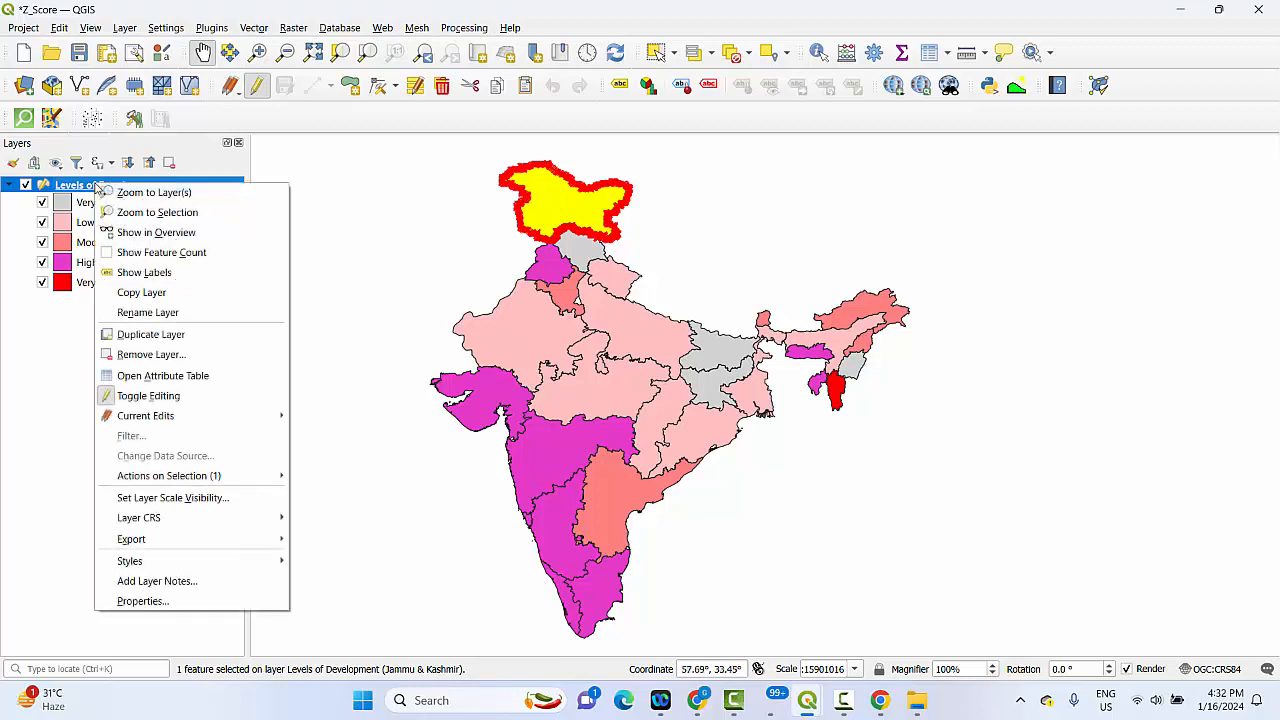
right_click(78, 187)
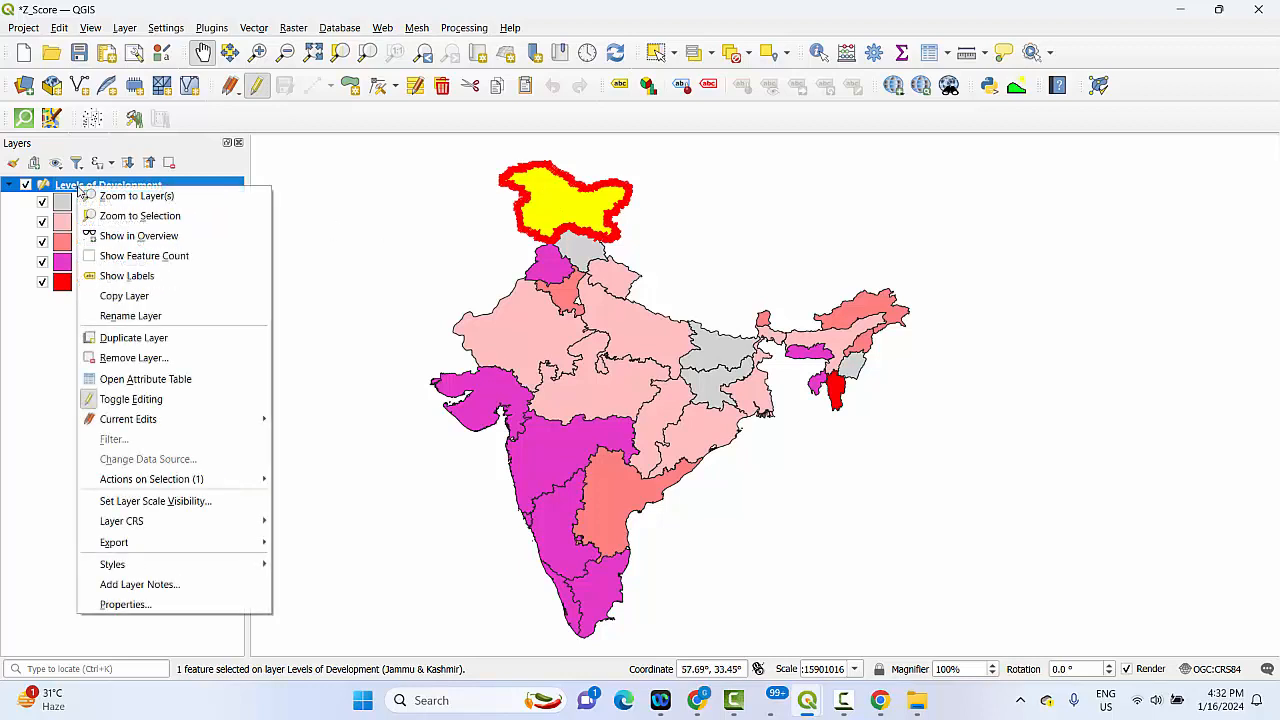
right_click(69, 184)
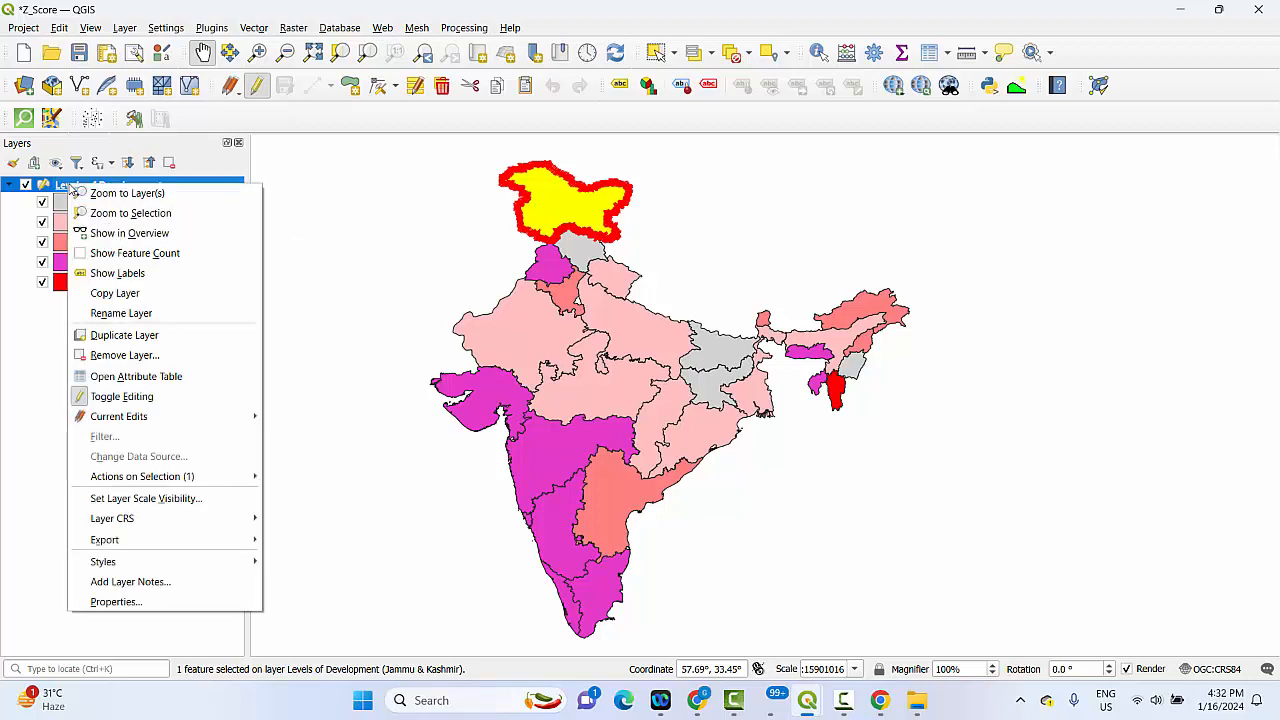
mouse_move(137, 545)
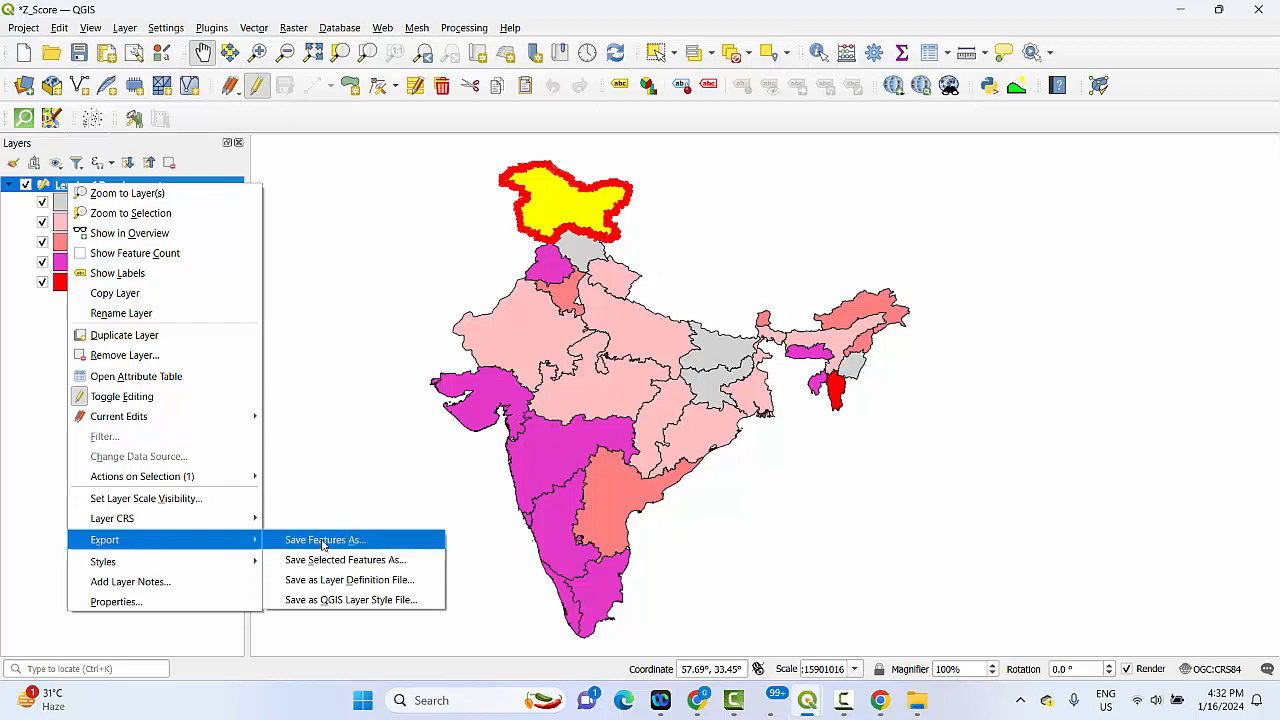
left_click(318, 572)
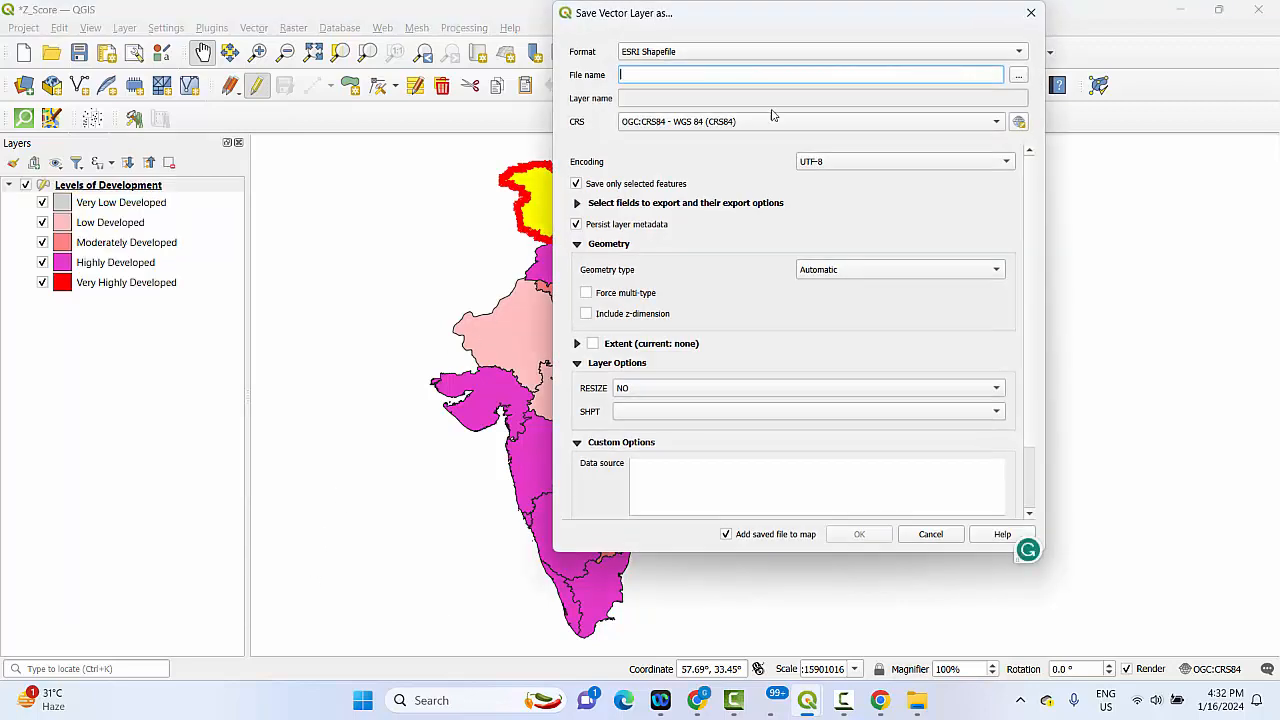
left_click(1018, 75)
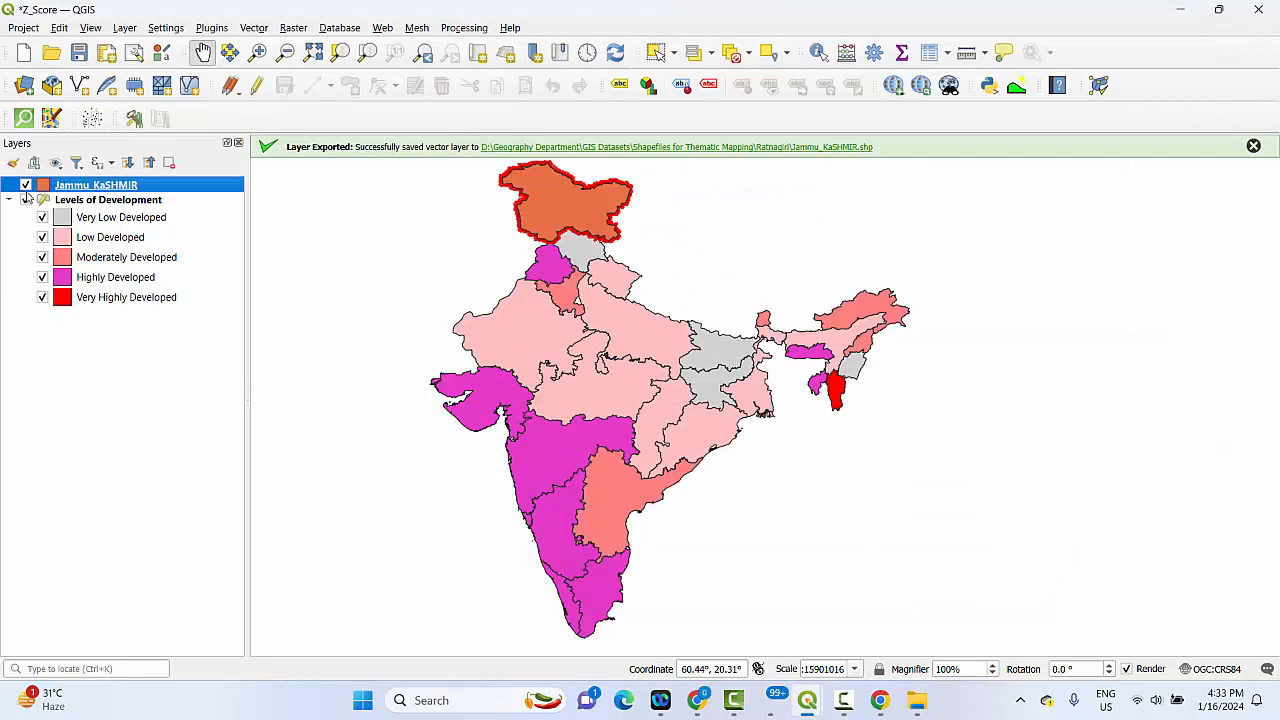
left_click(25, 200)
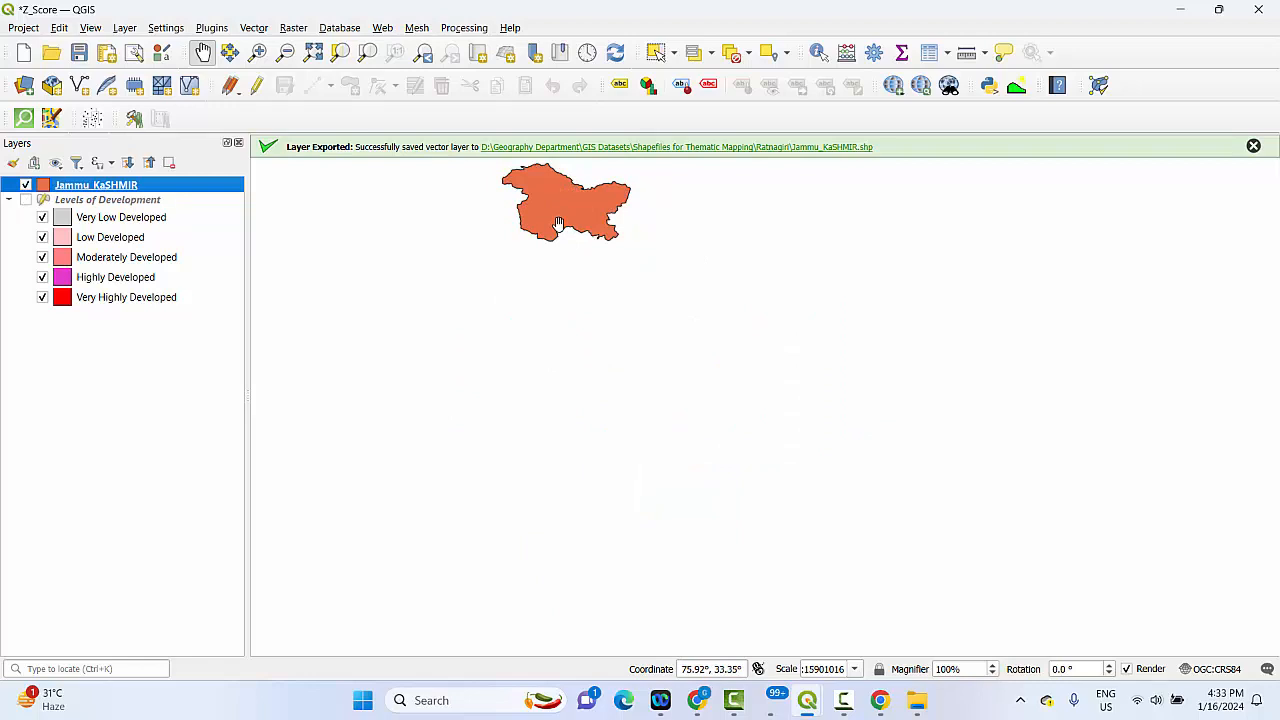
left_click(25, 201)
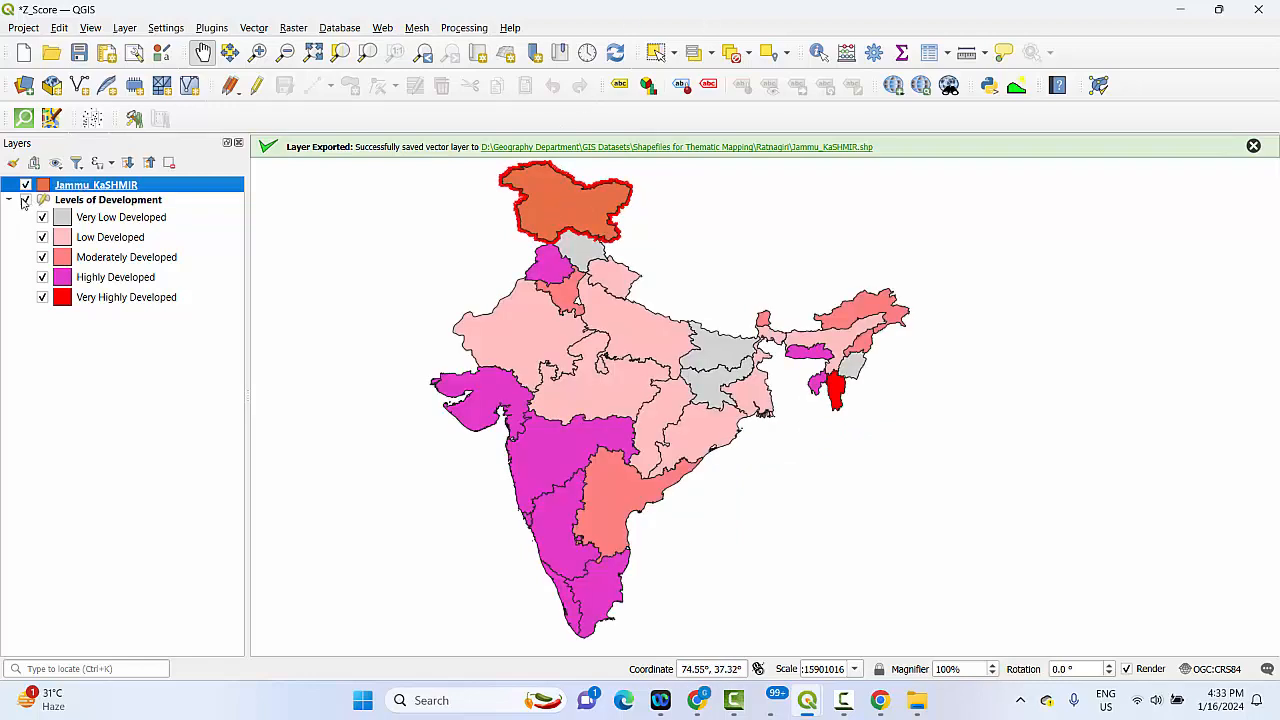
- Make Levels of Development the active layer and copy its selected feature
left_click(59, 28)
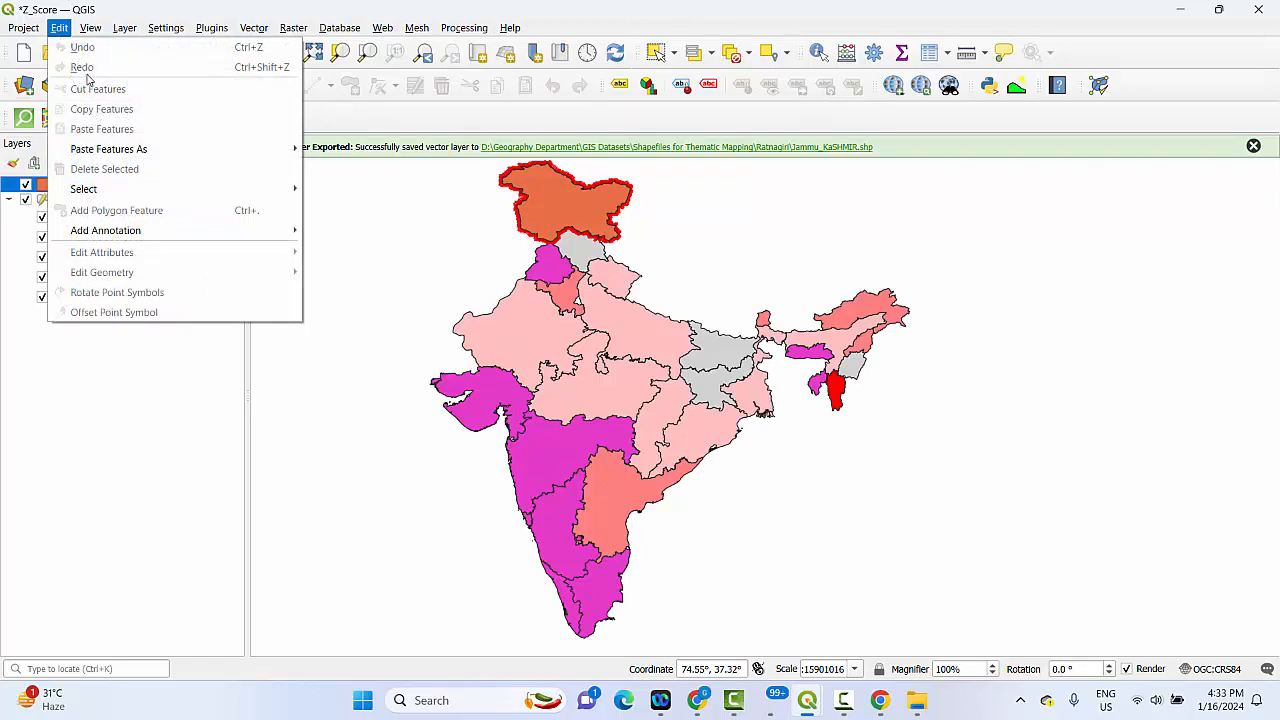
left_click(572, 216)
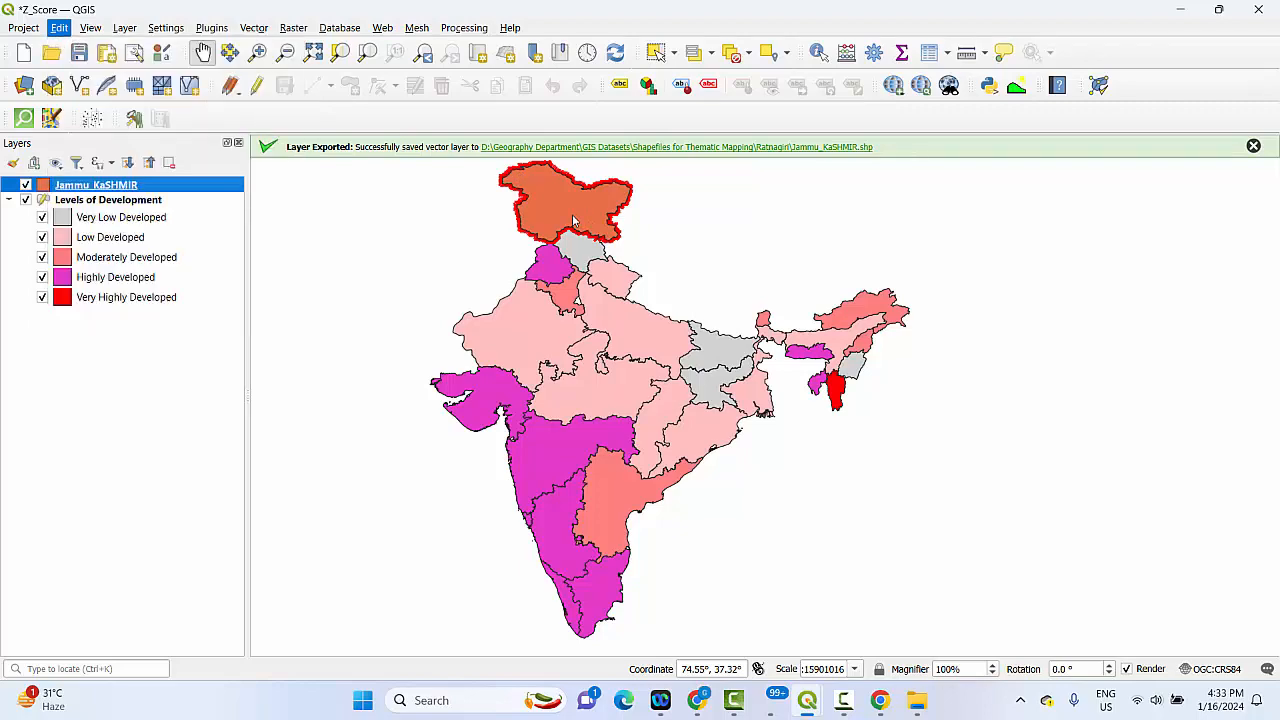
left_click_drag(883, 571, 670, 413)
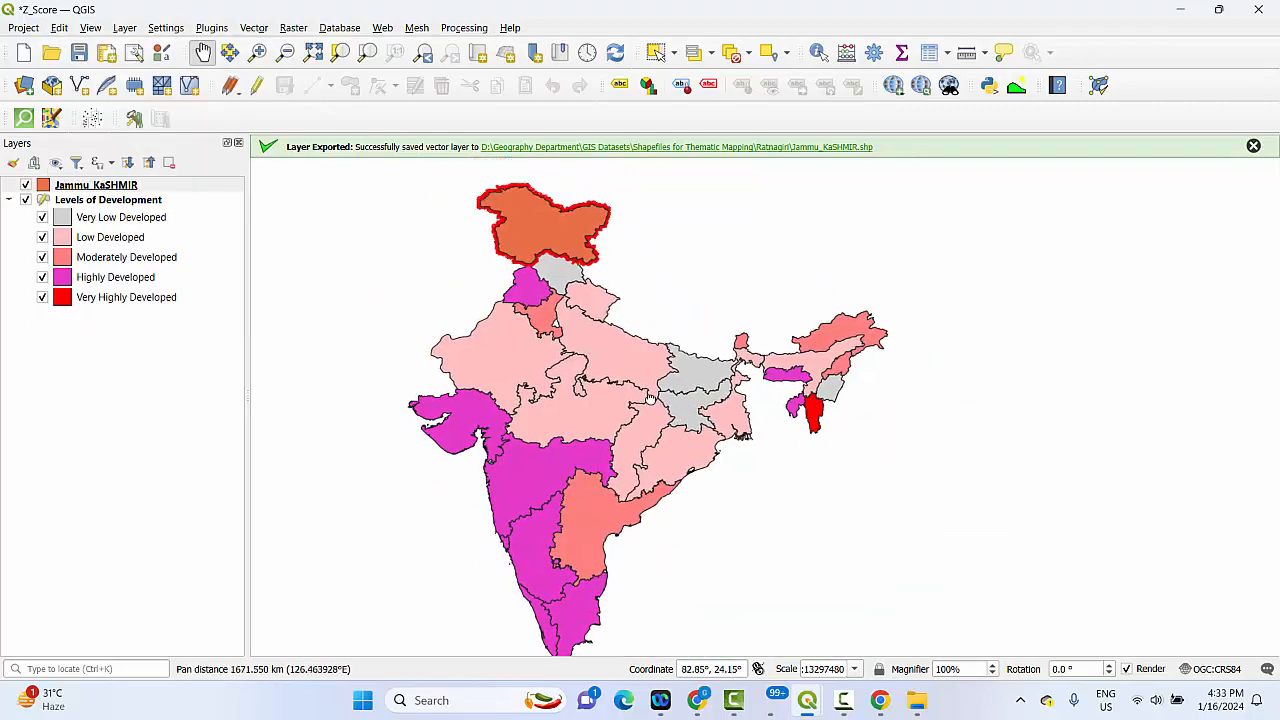
left_click(63, 201)
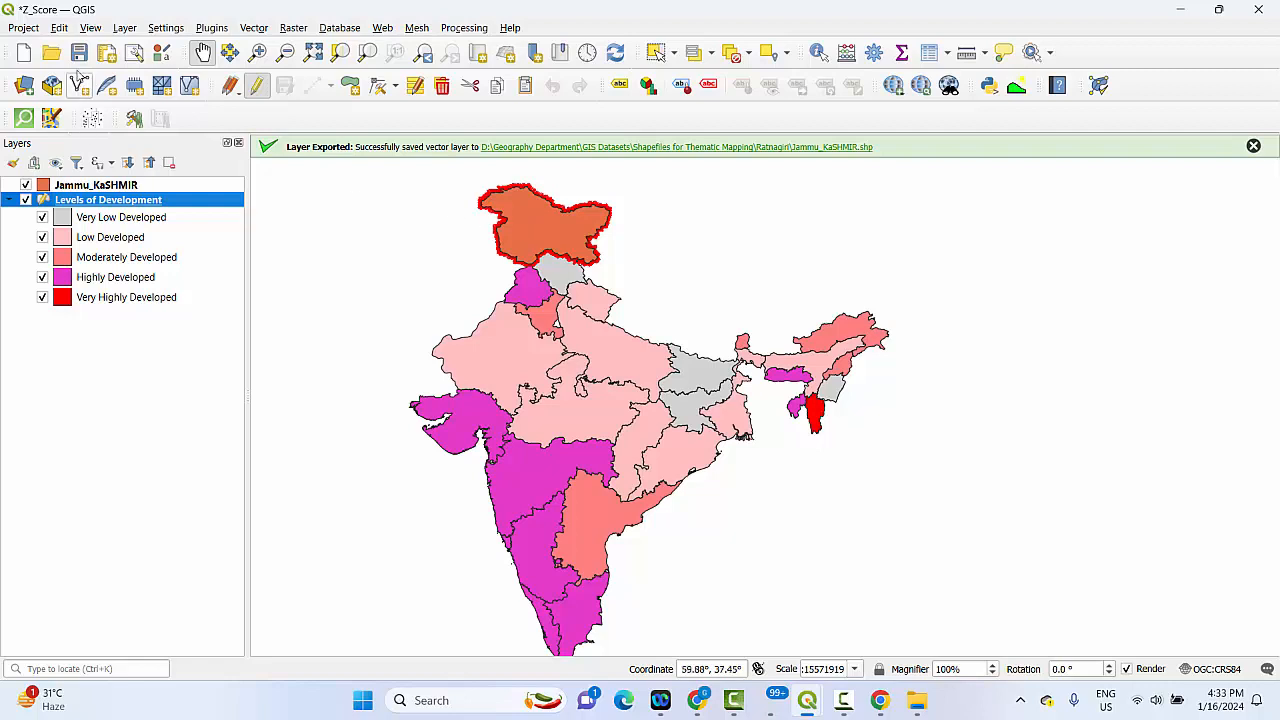
left_click(60, 29)
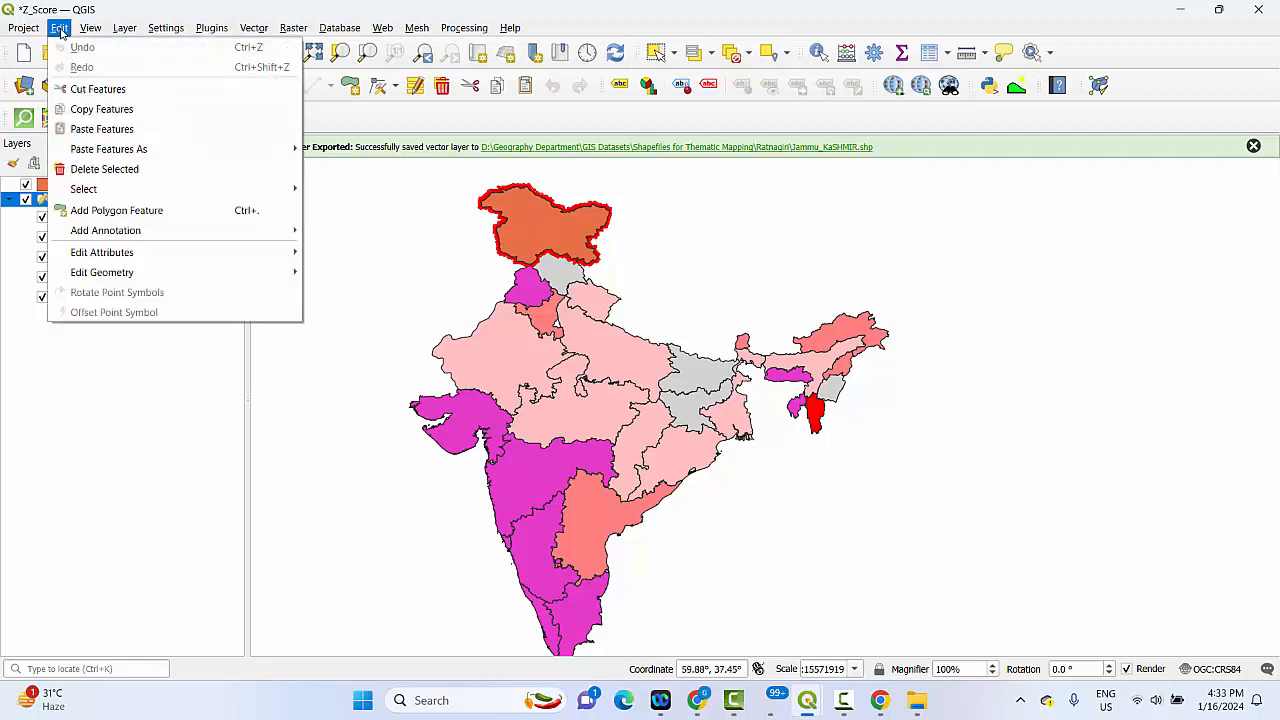
left_click(86, 111)
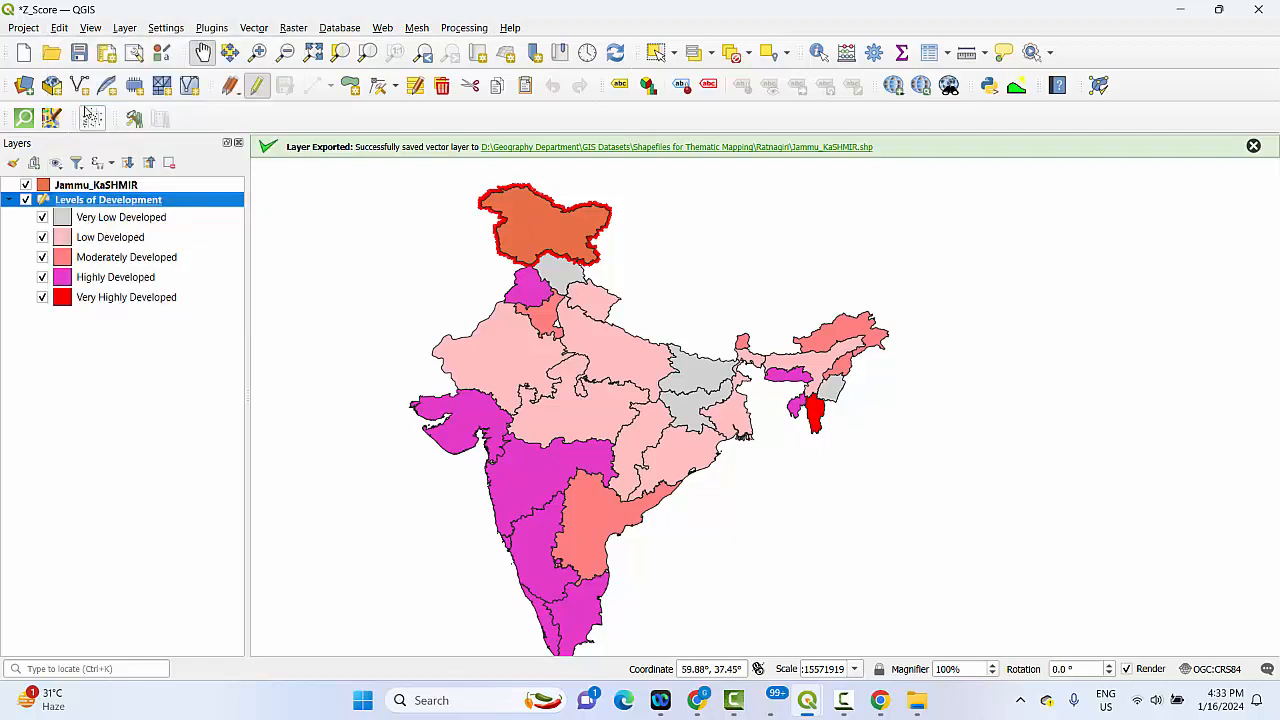
- Look over the annotation and geometry editing commands, and review the map view commands
left_click(60, 29)
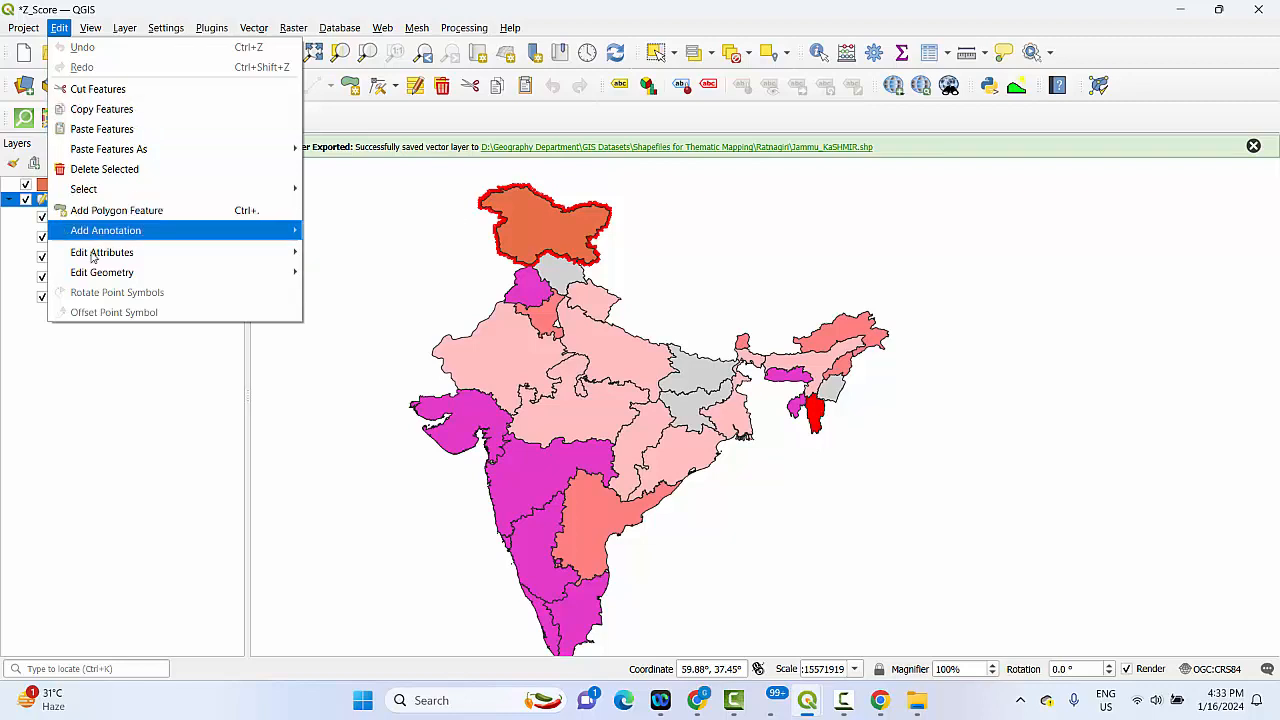
mouse_move(110, 236)
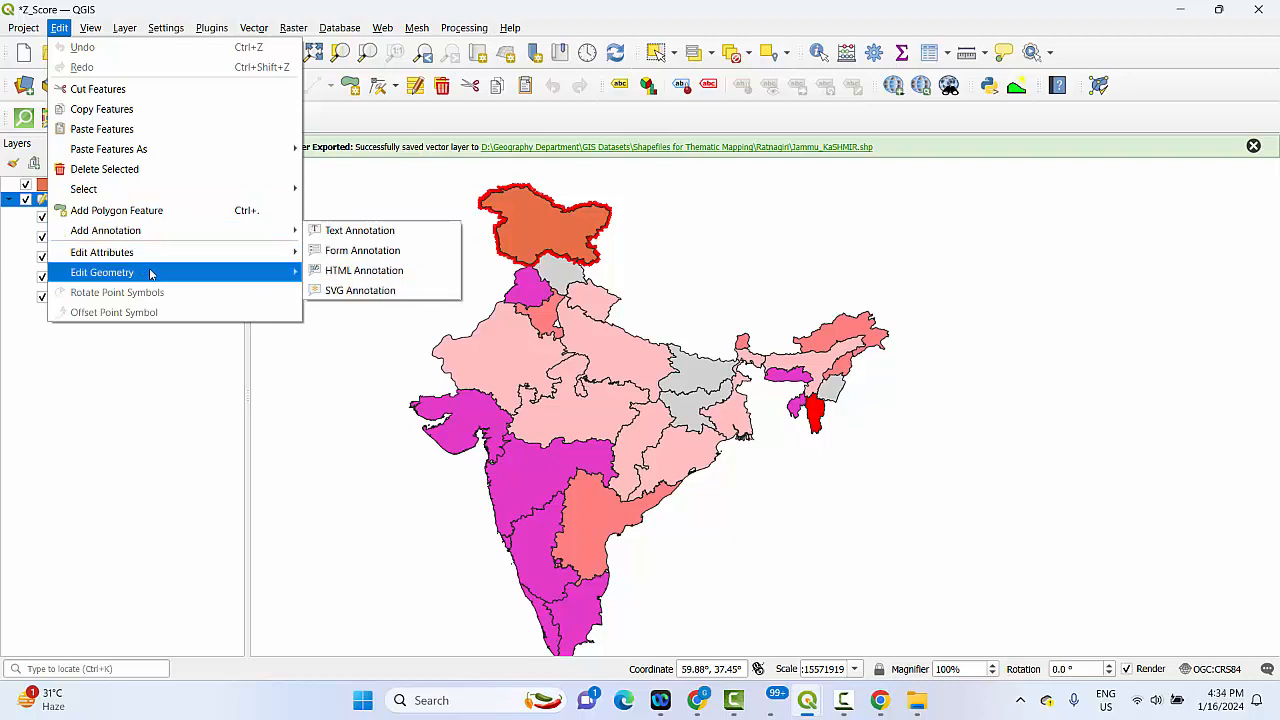
mouse_move(130, 262)
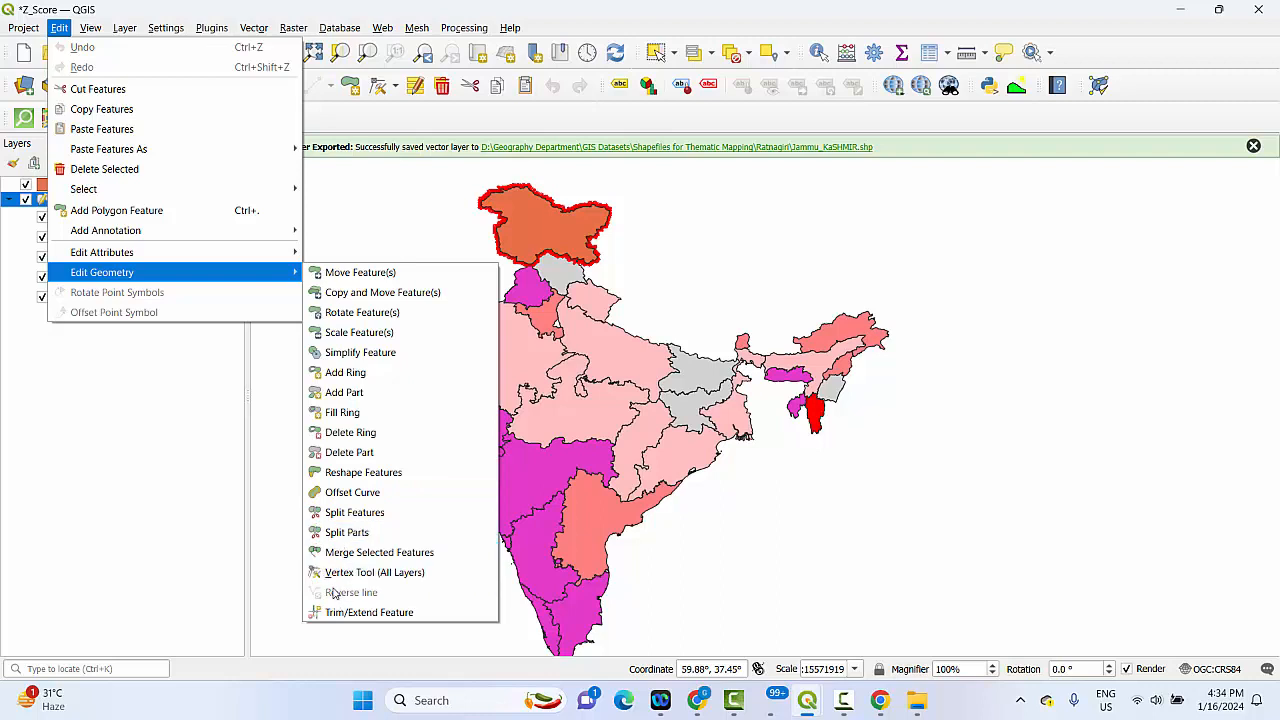
left_click(615, 25)
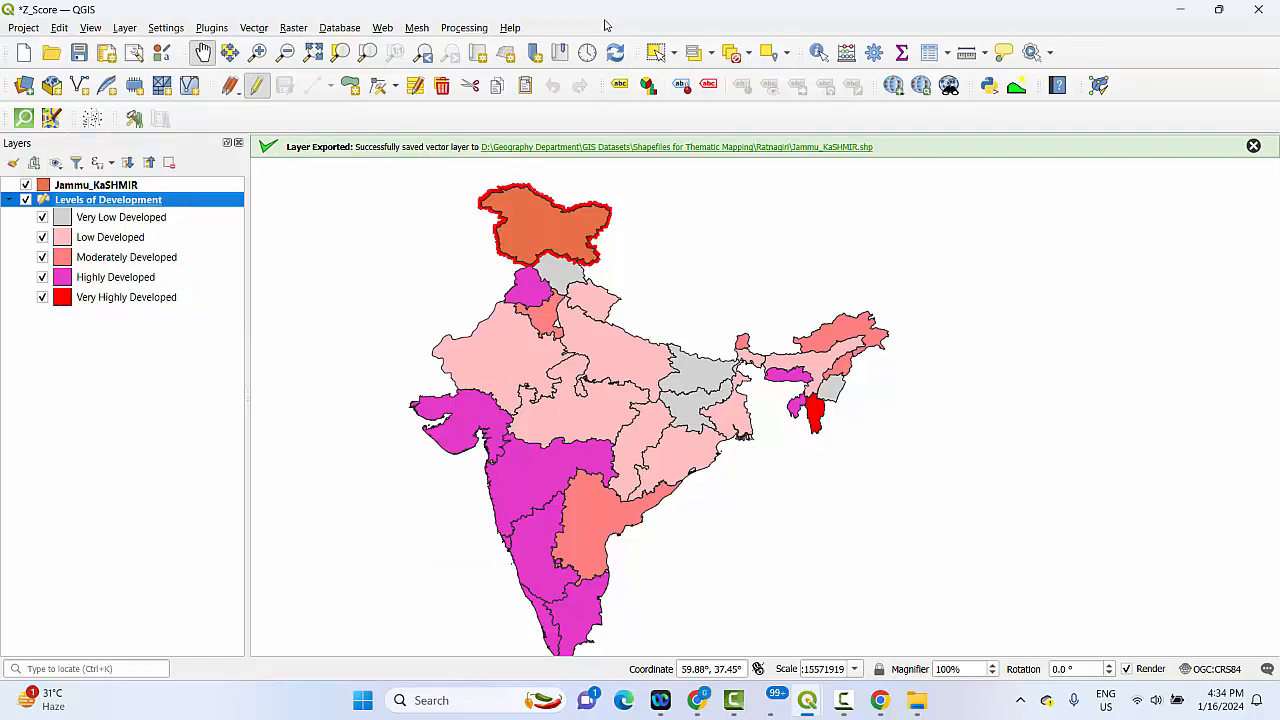
left_click(91, 28)
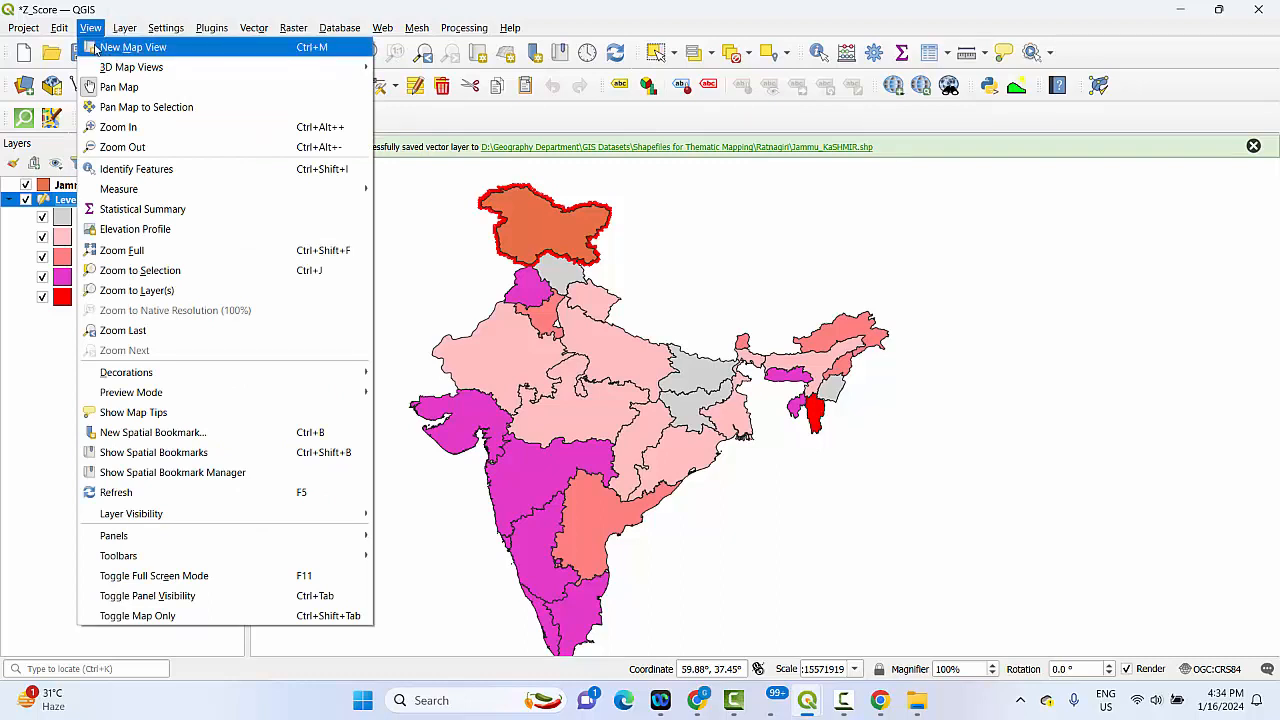
mouse_move(106, 69)
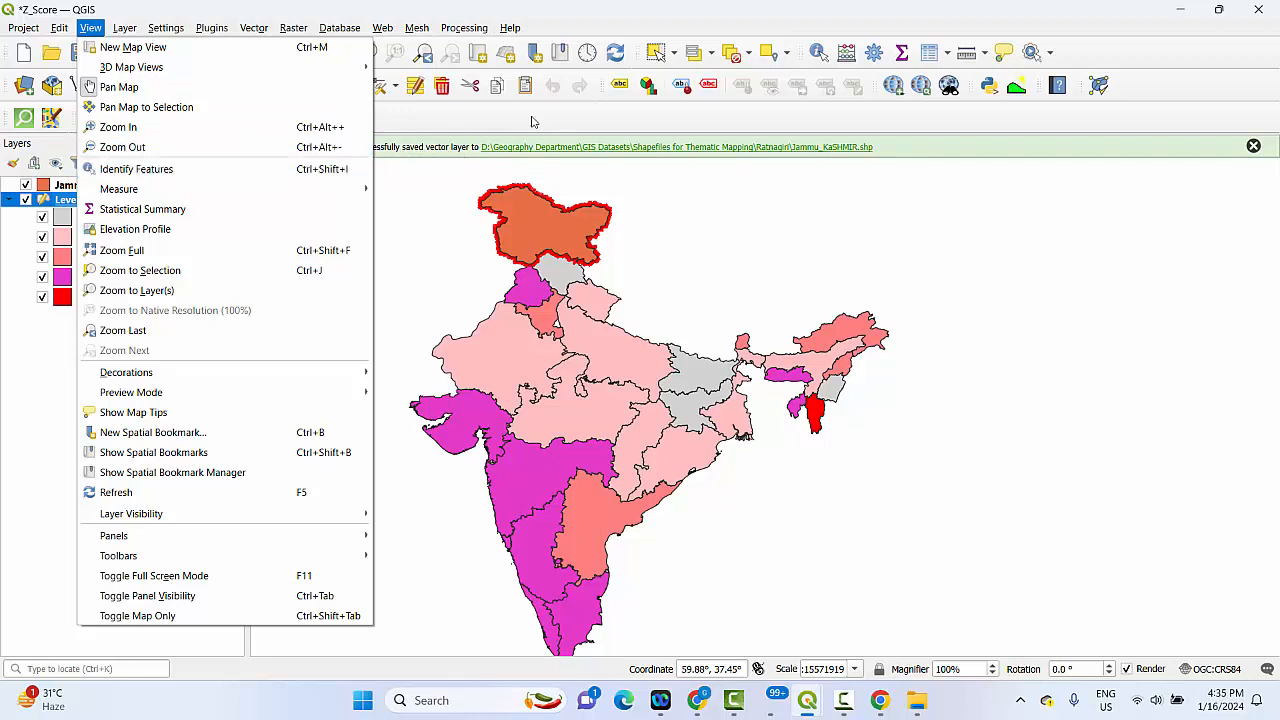
left_click(1187, 63)
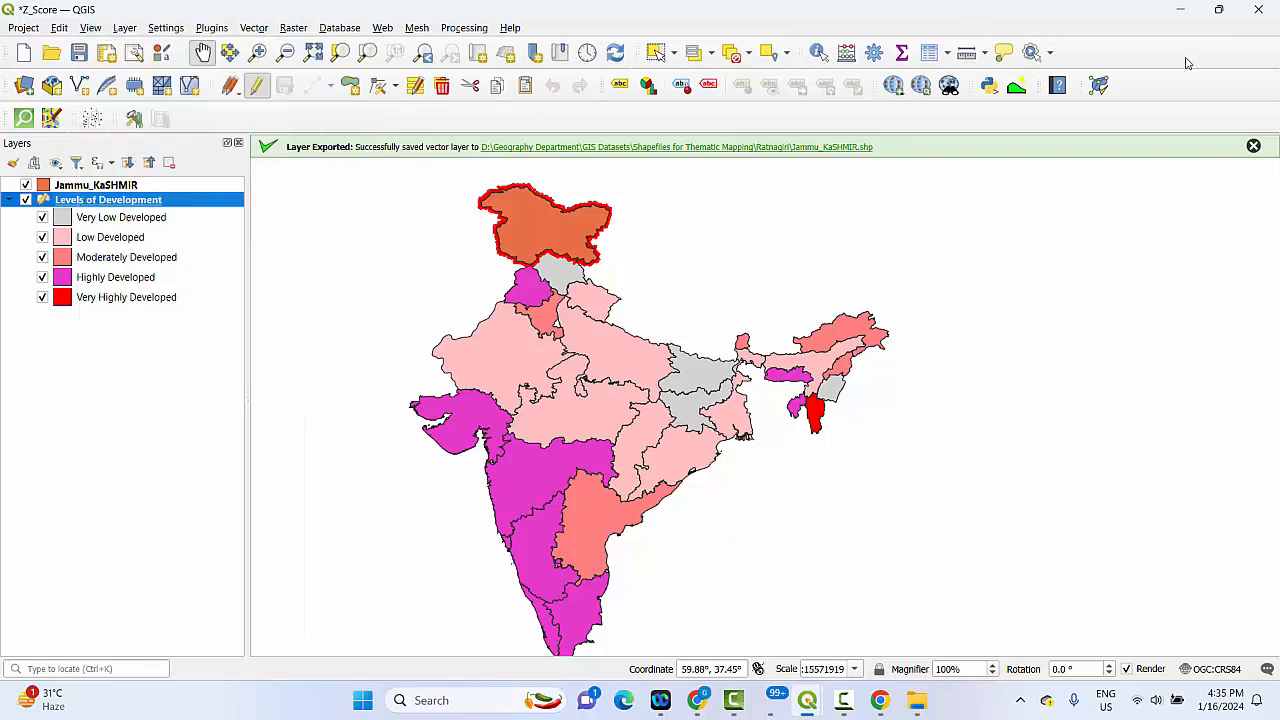
- Identify the Rajastan feature on the map, read its attributes and close the results
left_click(818, 53)
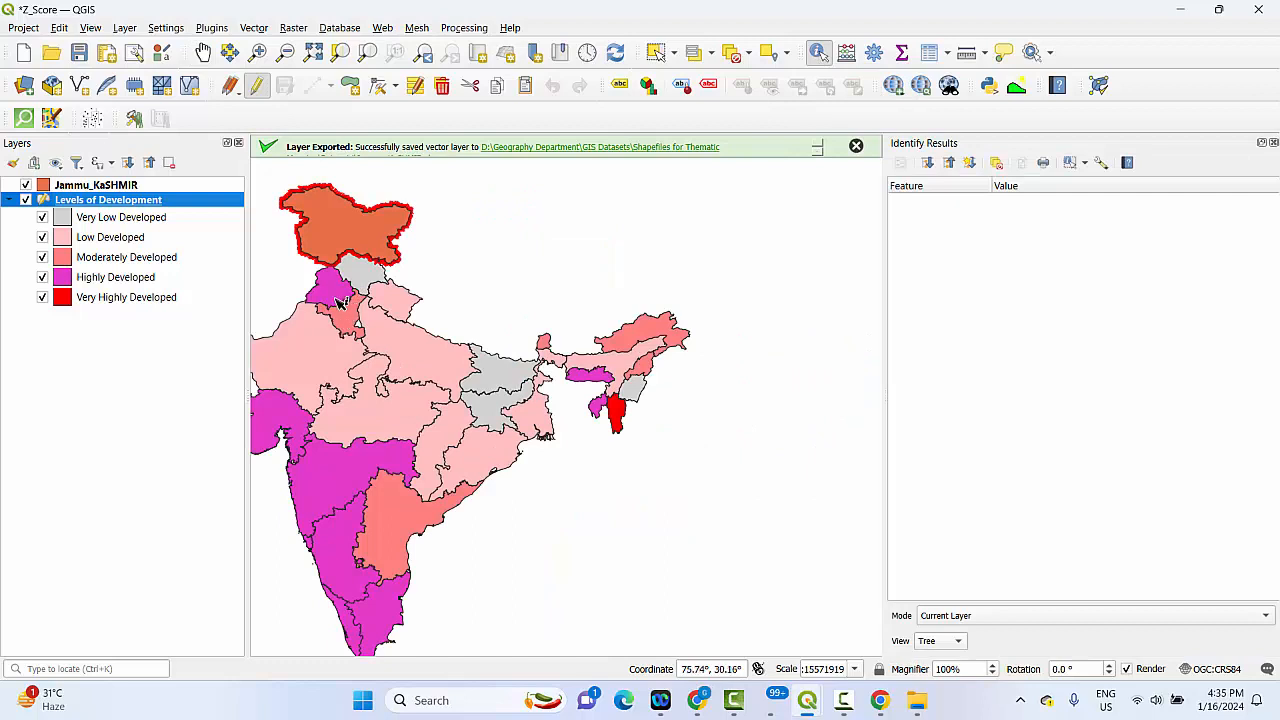
left_click(323, 362)
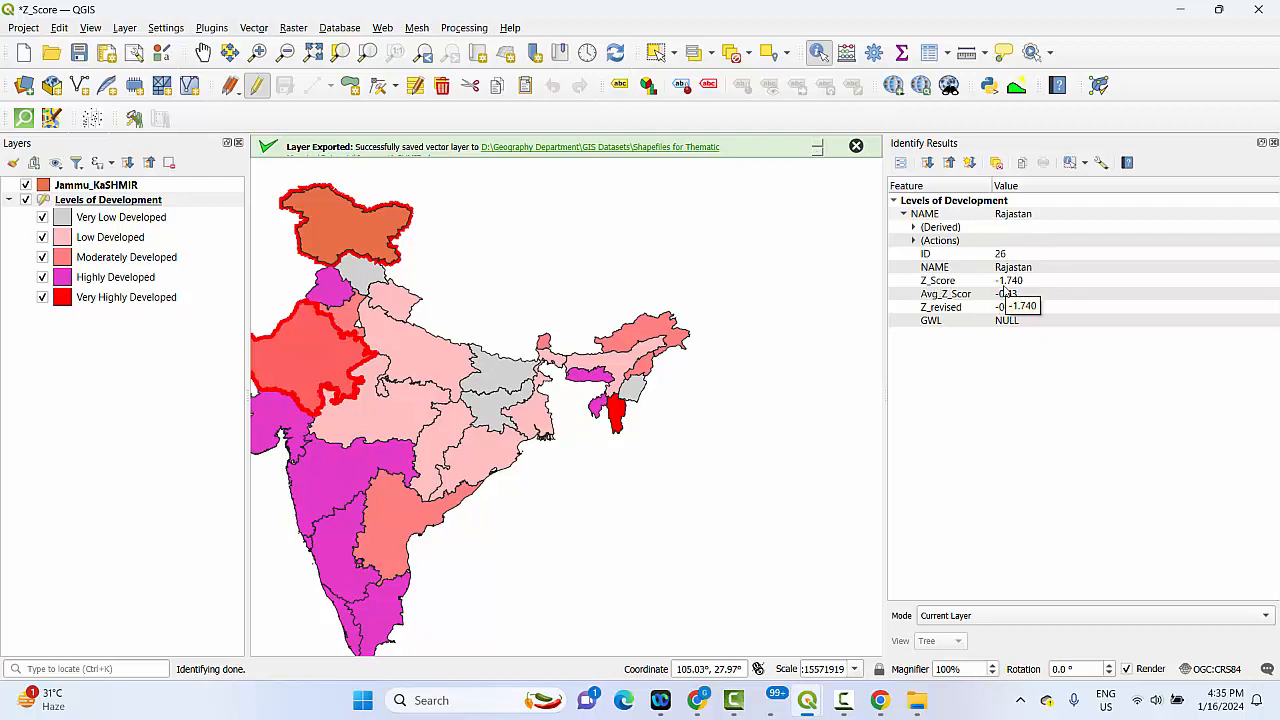
left_click(1273, 145)
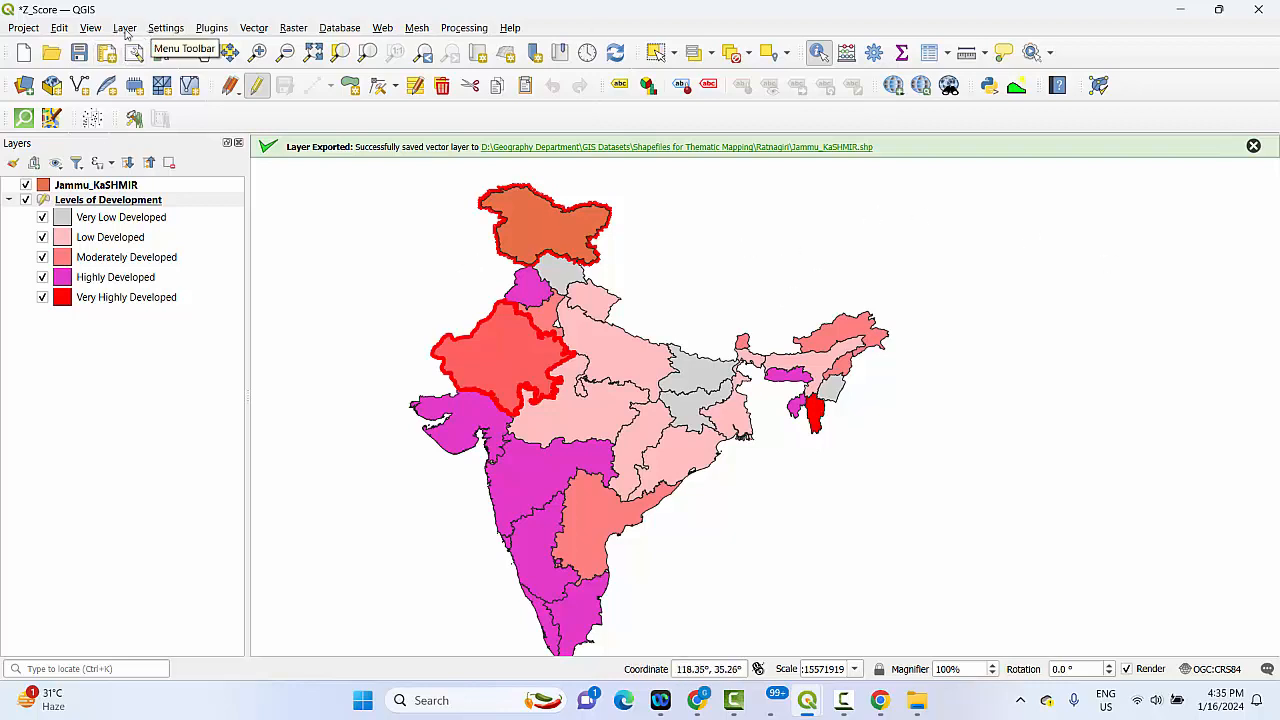
- Measure a two-segment line in kilometers from Jammu & Kashmir to the country's northeastern tip and back to the upper grey state in the east
left_click(62, 28)
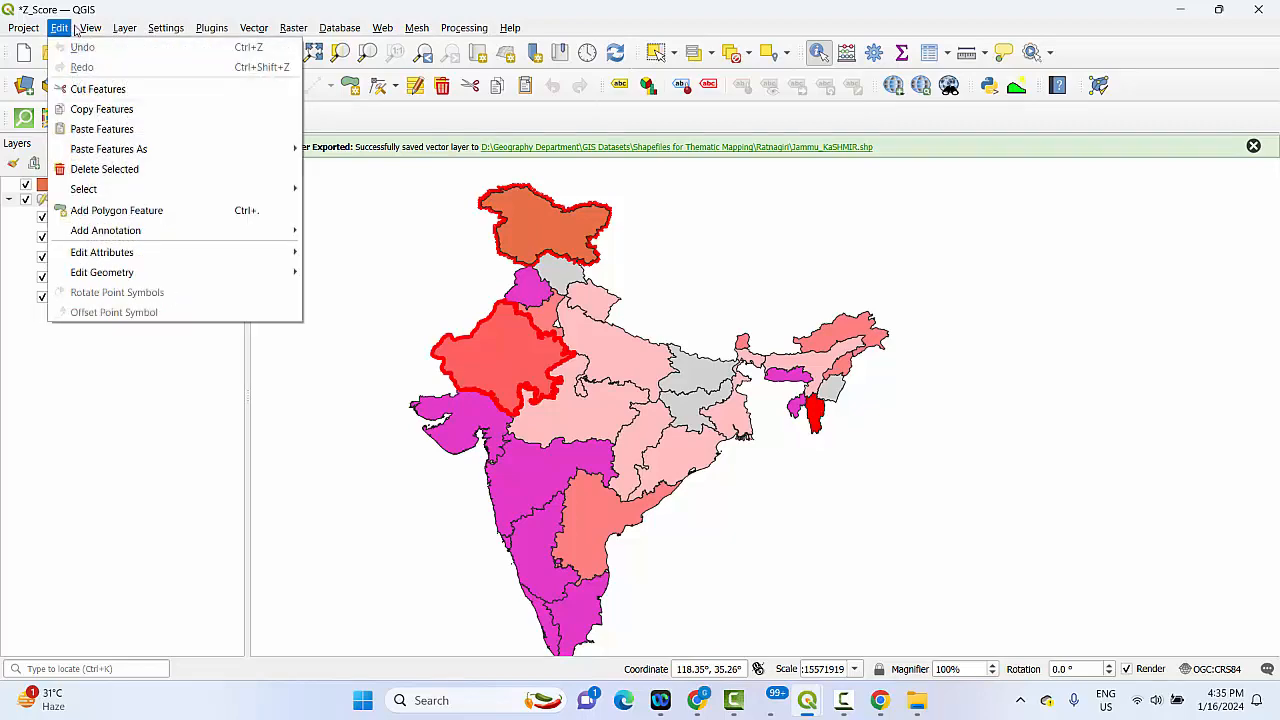
left_click(70, 28)
left_click(90, 28)
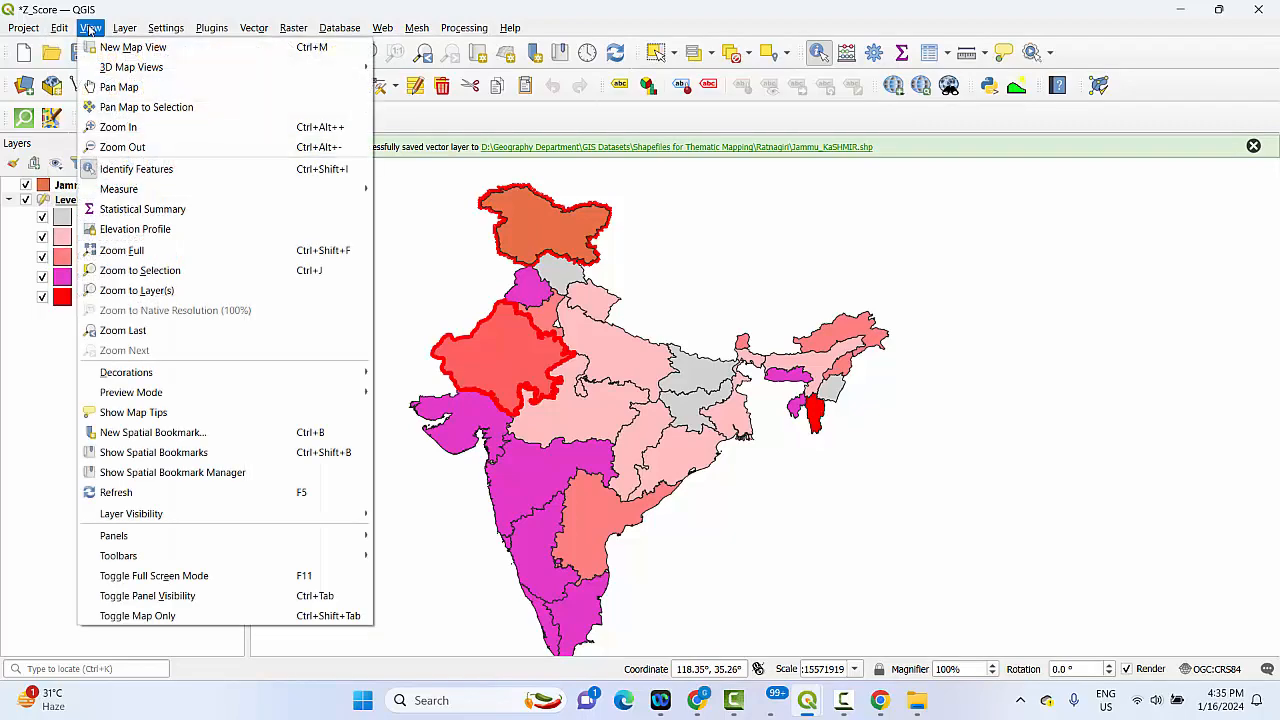
mouse_move(119, 190)
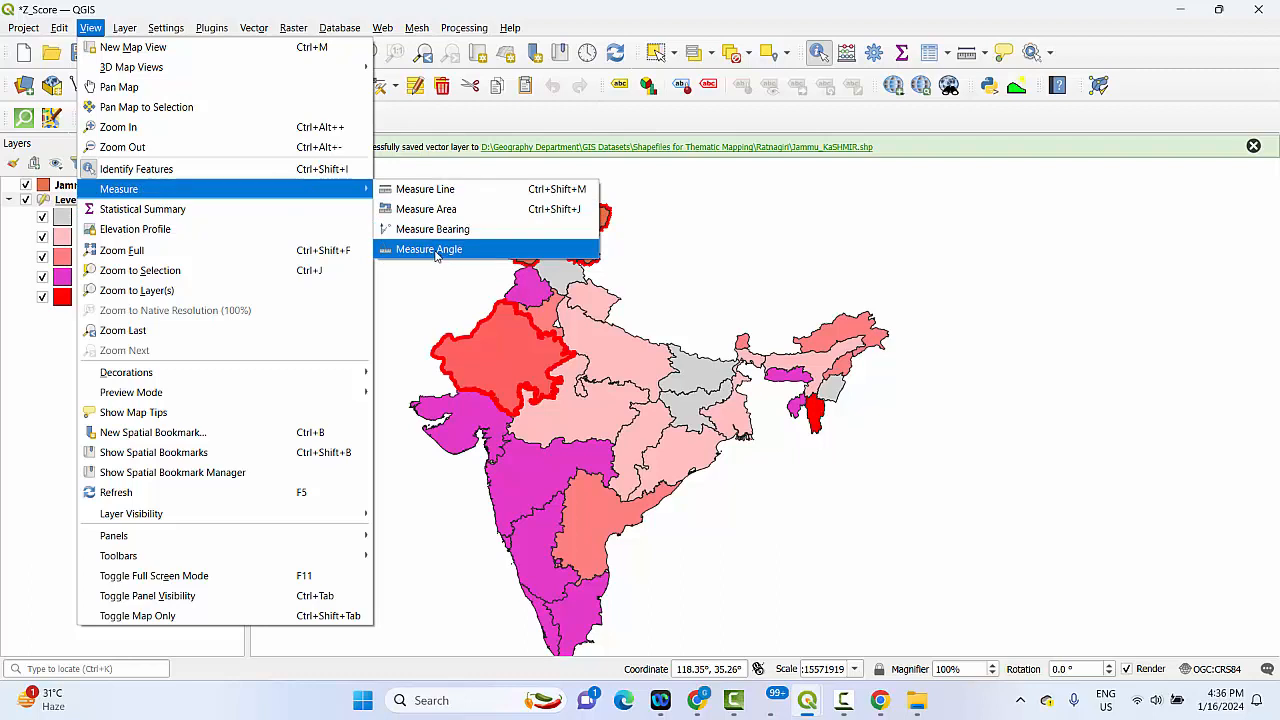
left_click(418, 194)
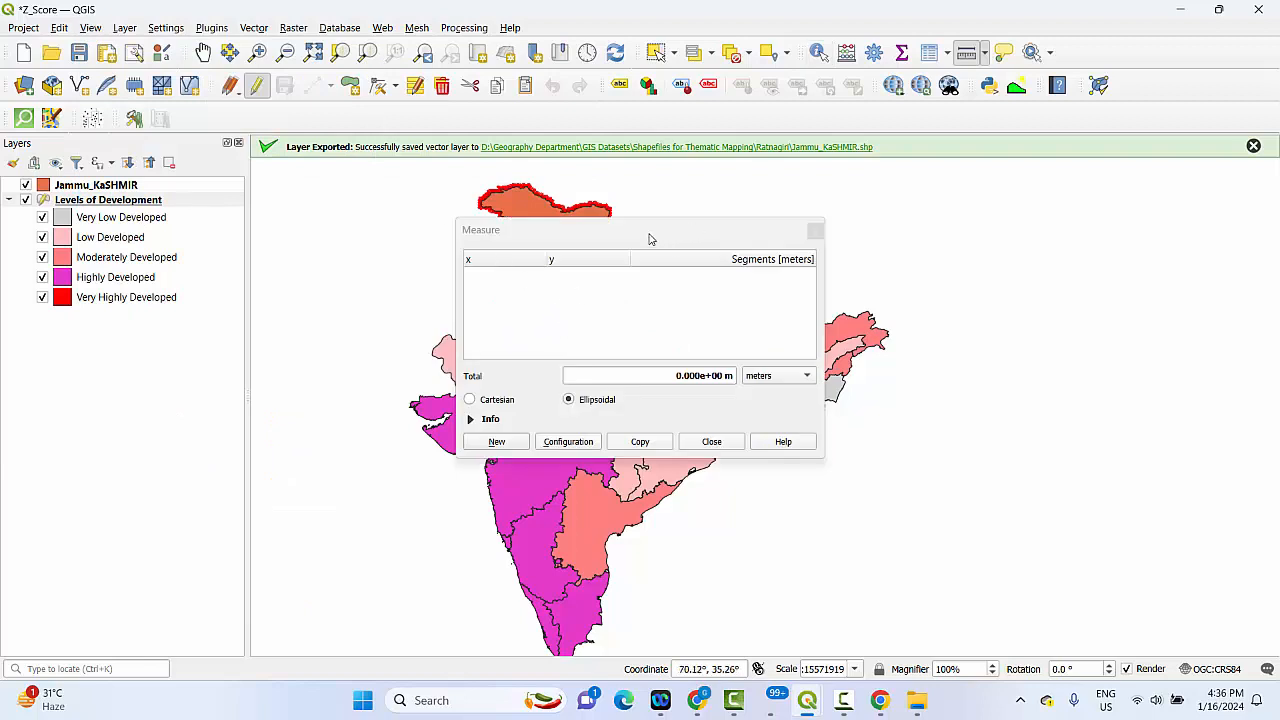
left_click_drag(648, 238, 482, 318)
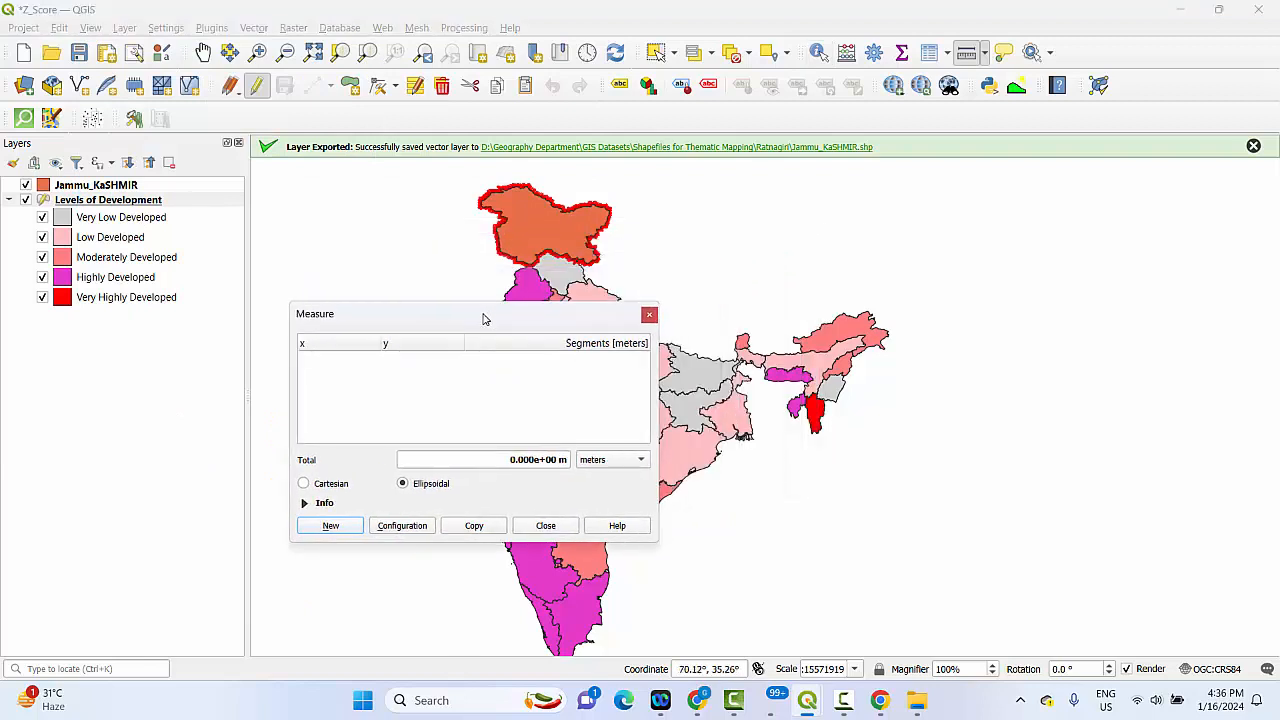
left_click(517, 235)
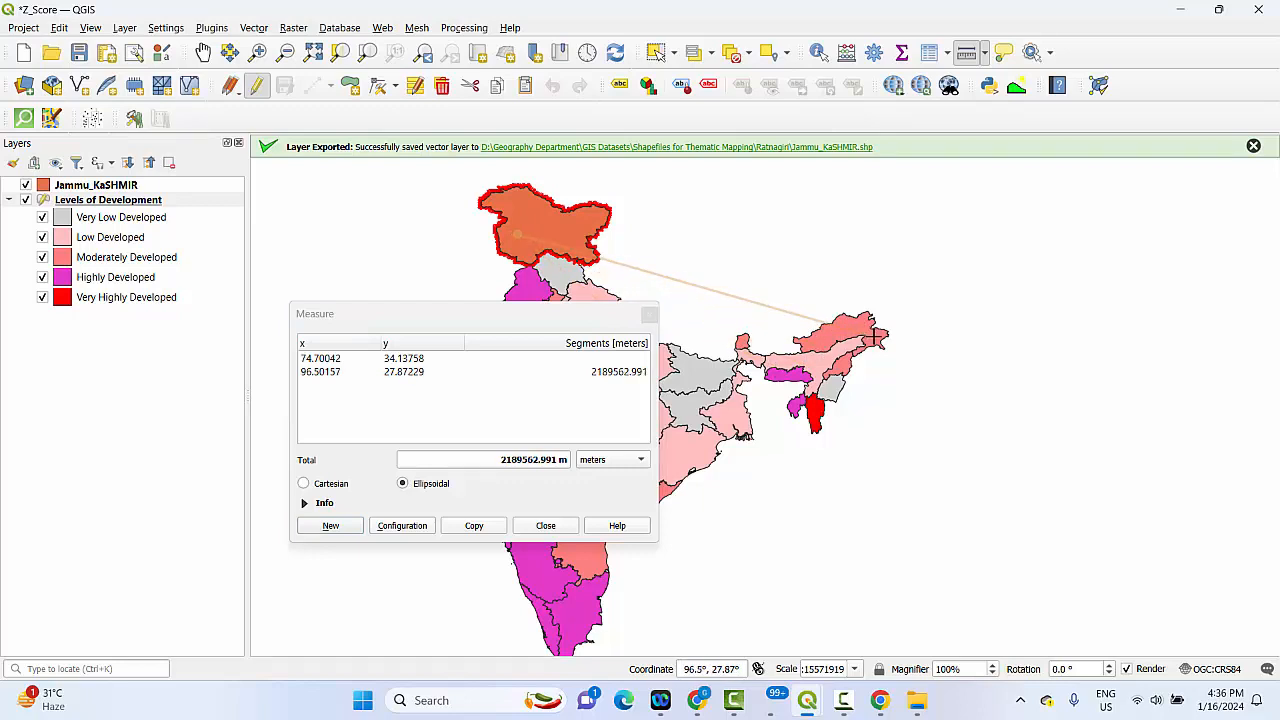
left_click(874, 339)
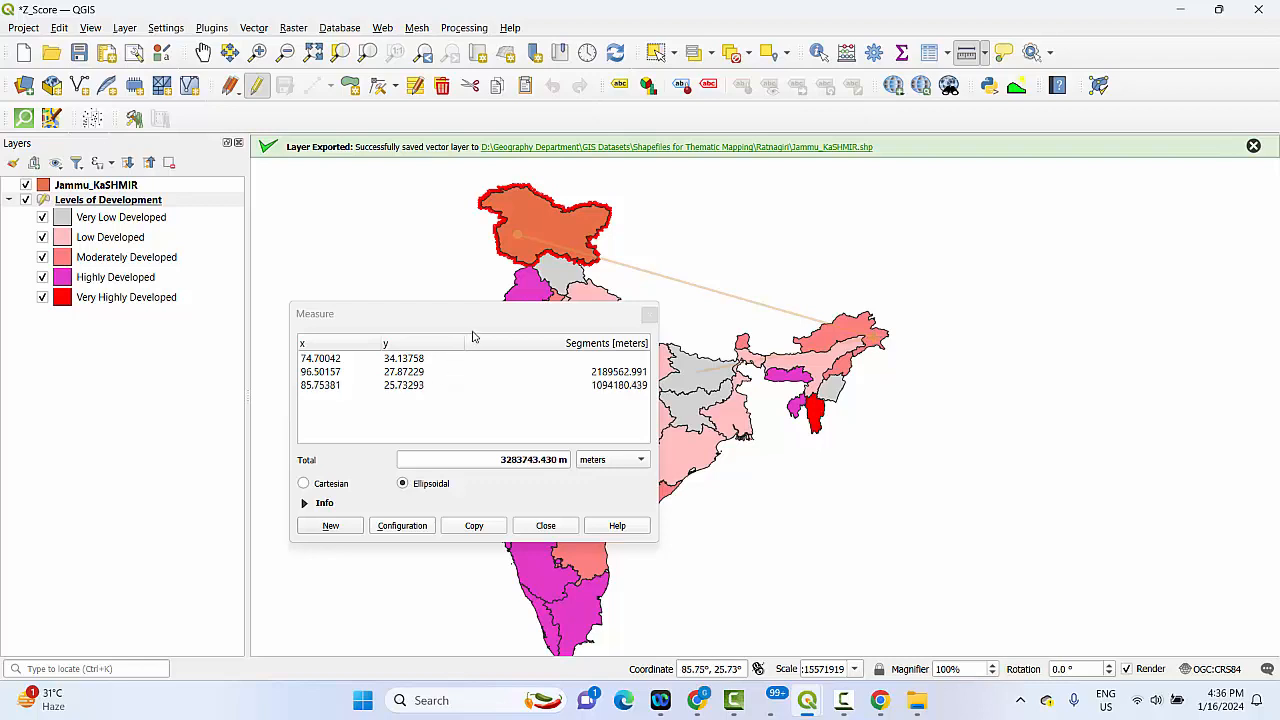
left_click(608, 462)
left_click(612, 474)
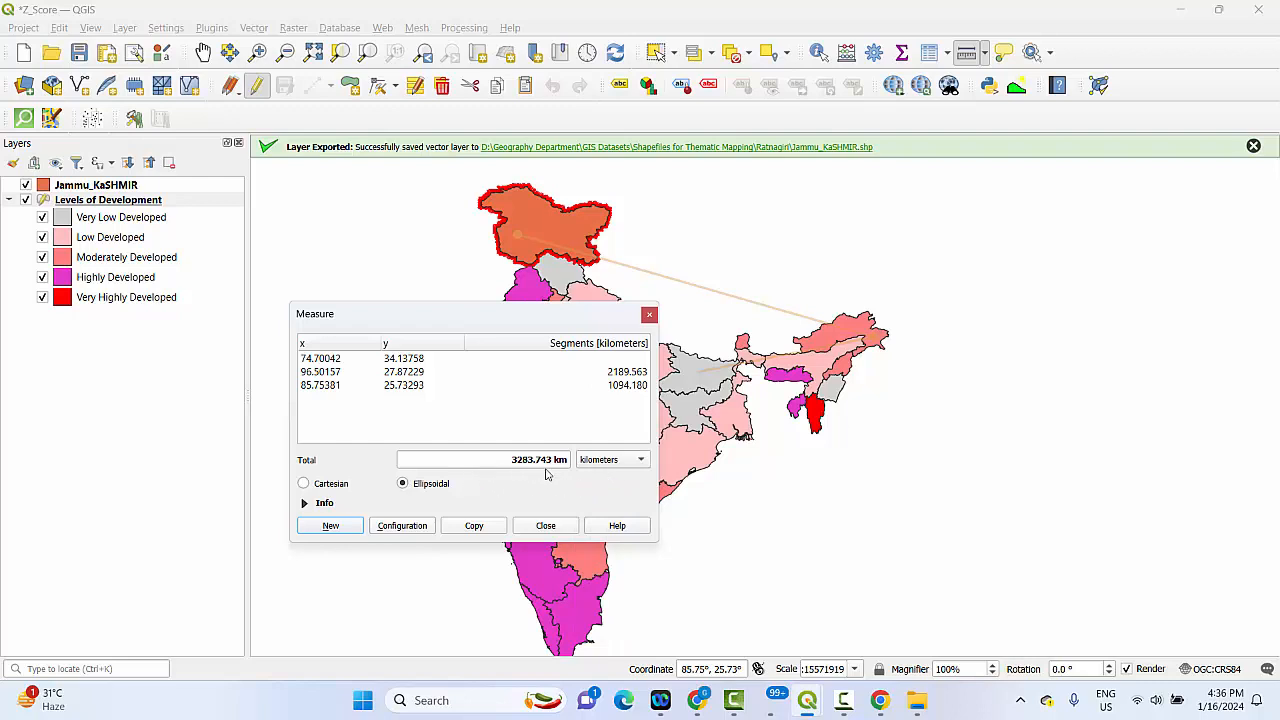
mouse_move(544, 472)
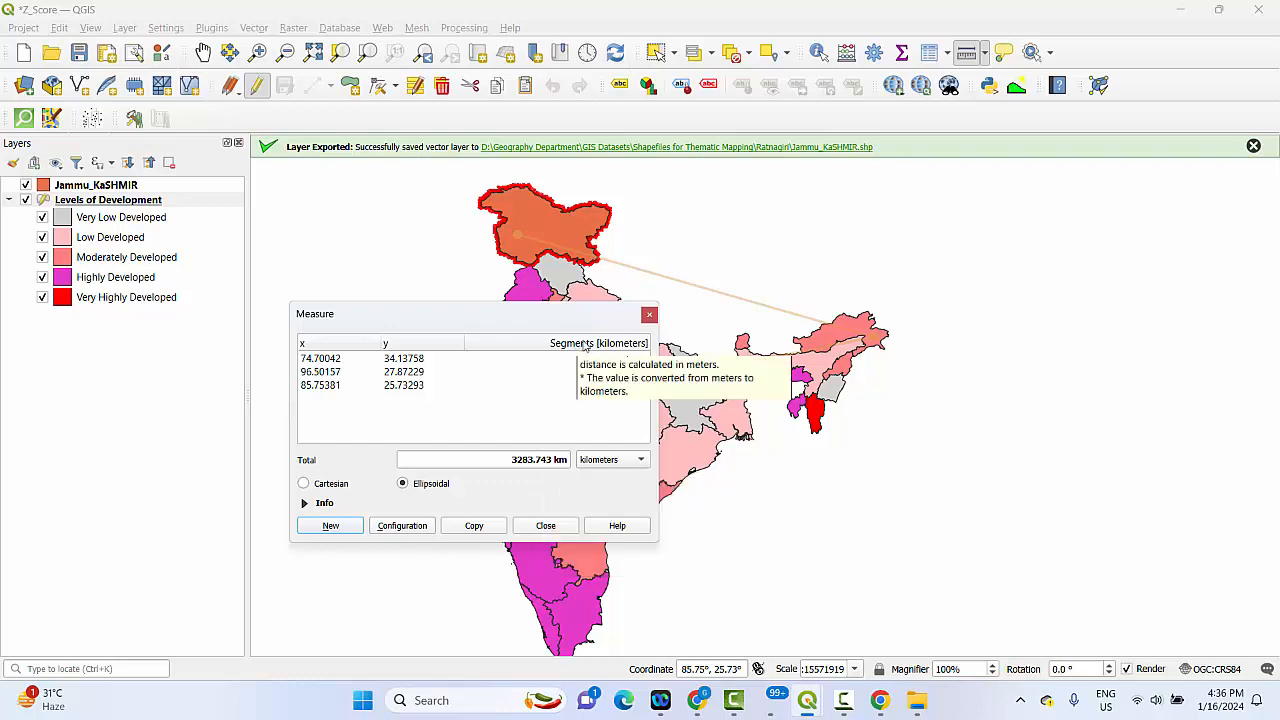
left_click(649, 316)
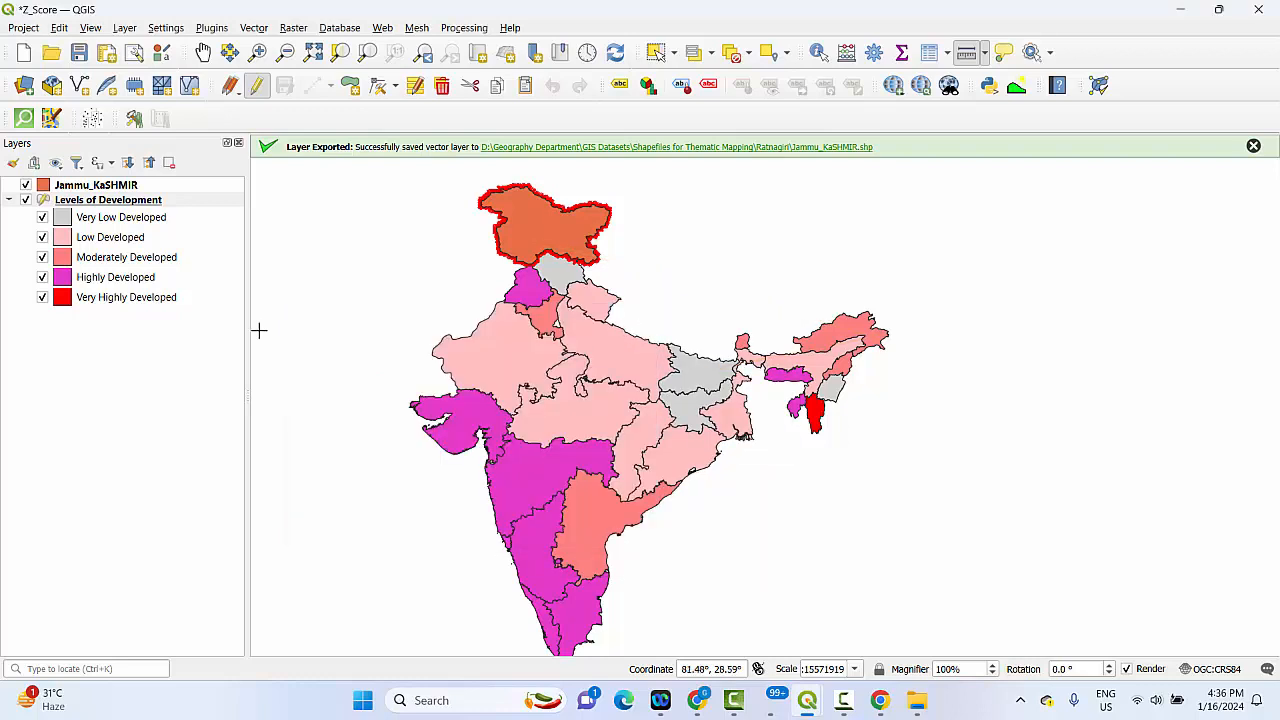
- Review the map view commands, including the decorations and the lists of available panels and toolbars
left_click(89, 29)
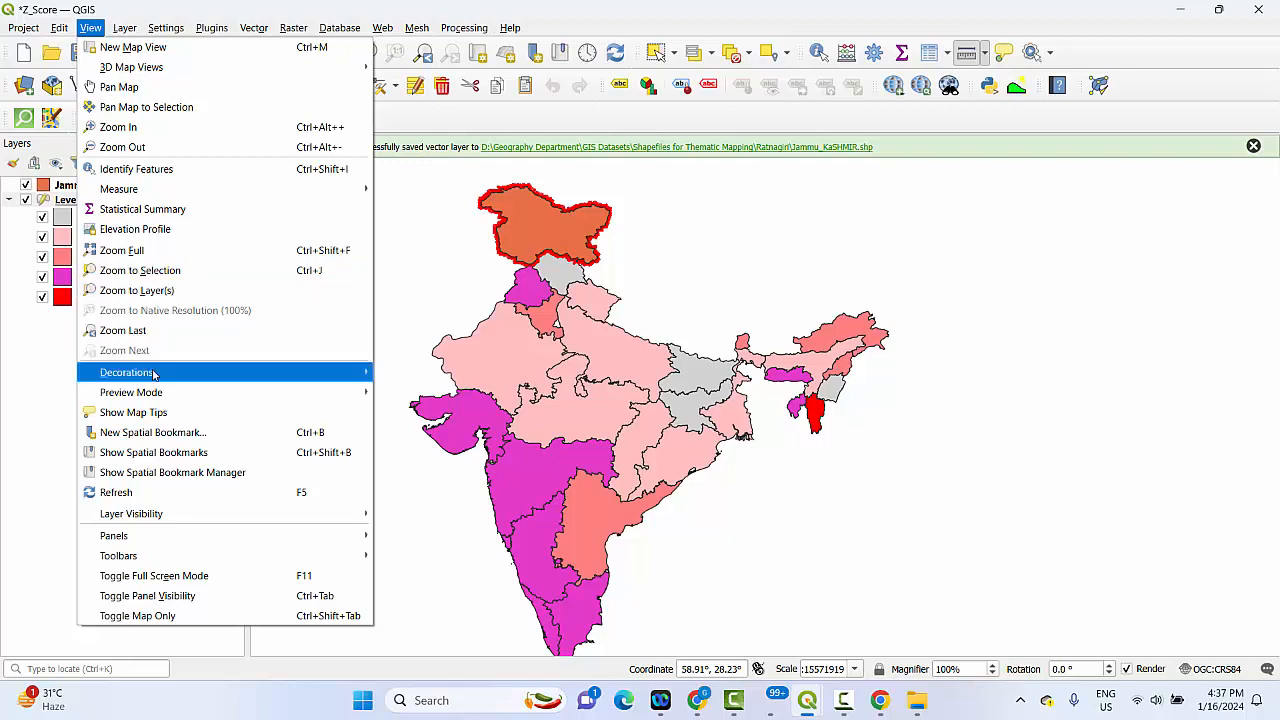
mouse_move(148, 552)
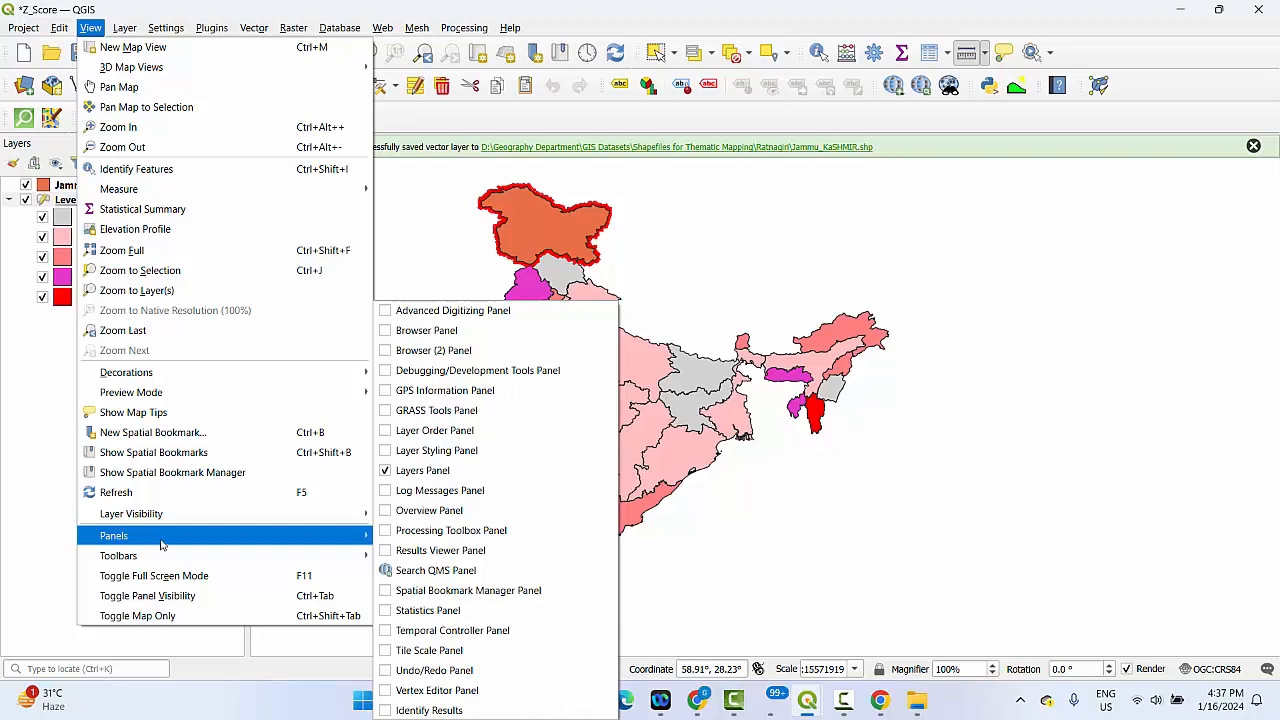
left_click(1160, 64)
right_click(1160, 64)
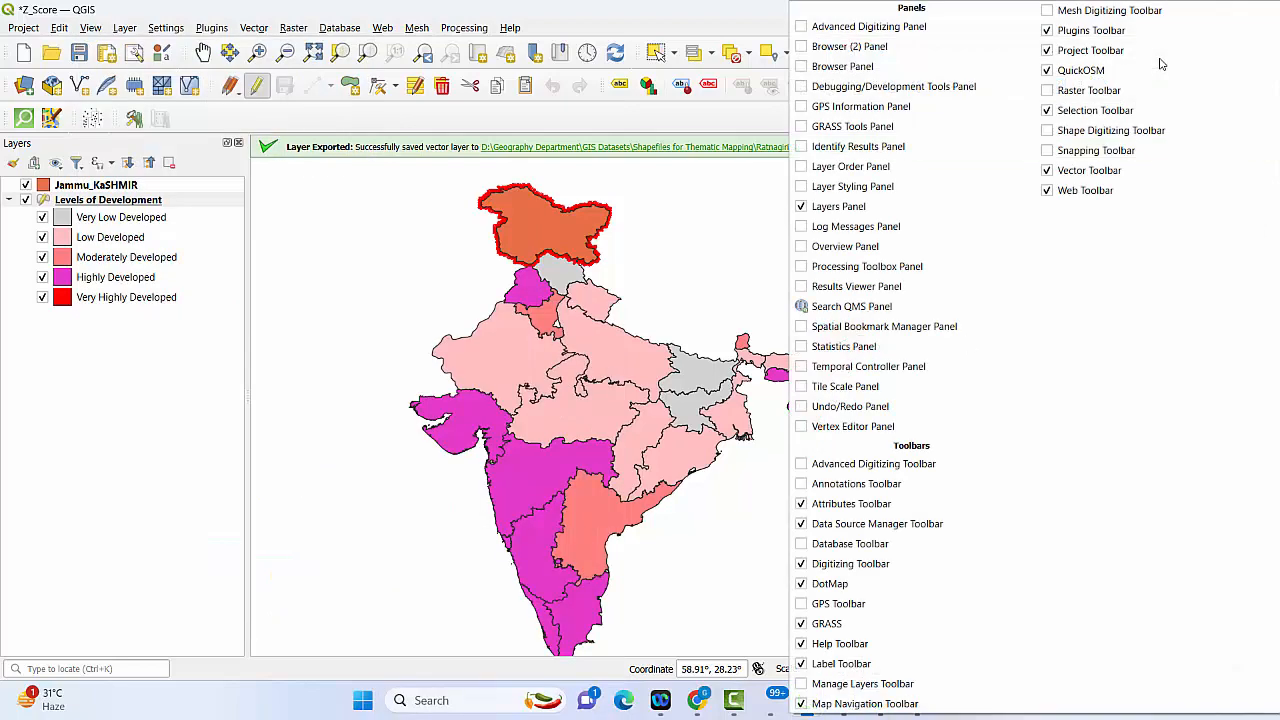
left_click(90, 28)
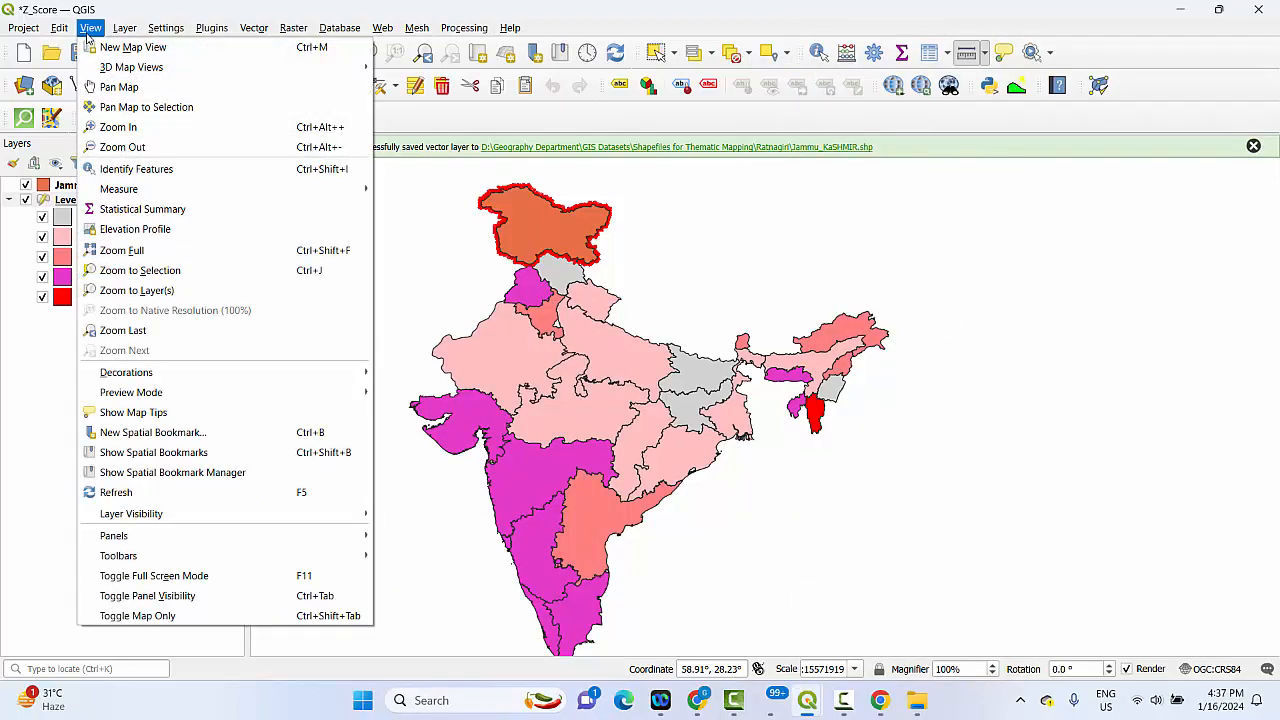
mouse_move(153, 547)
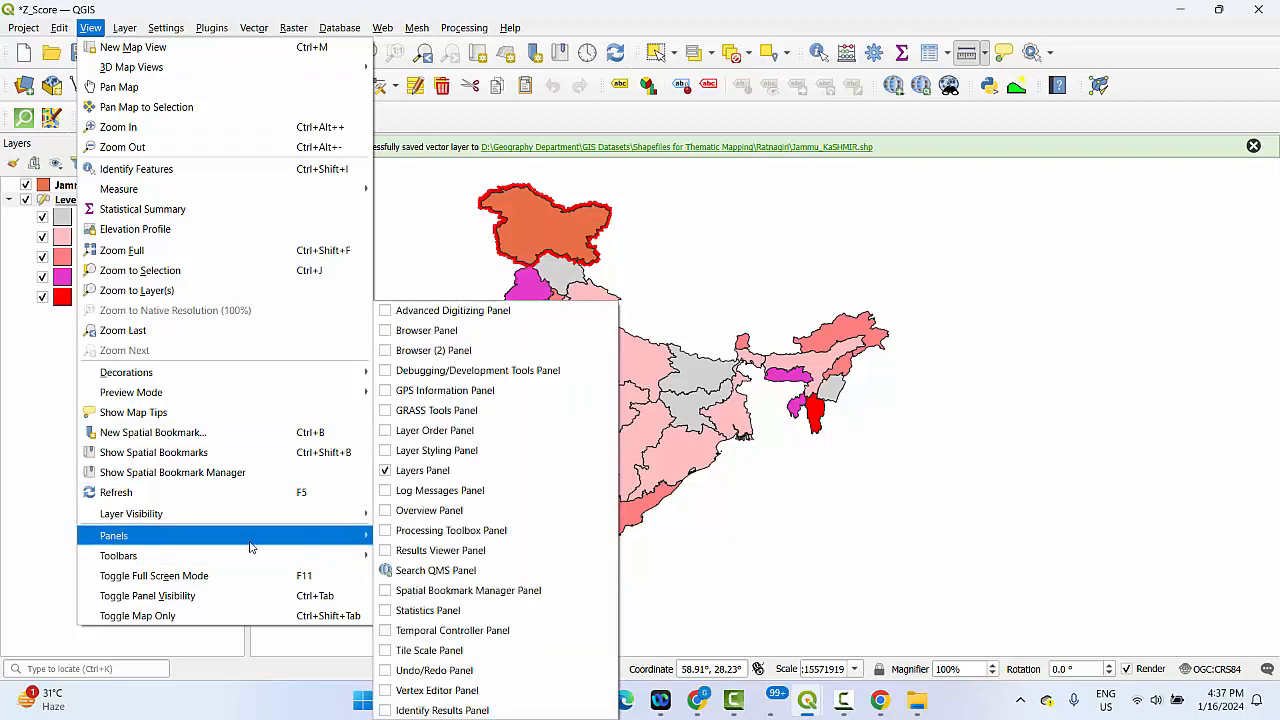
mouse_move(237, 560)
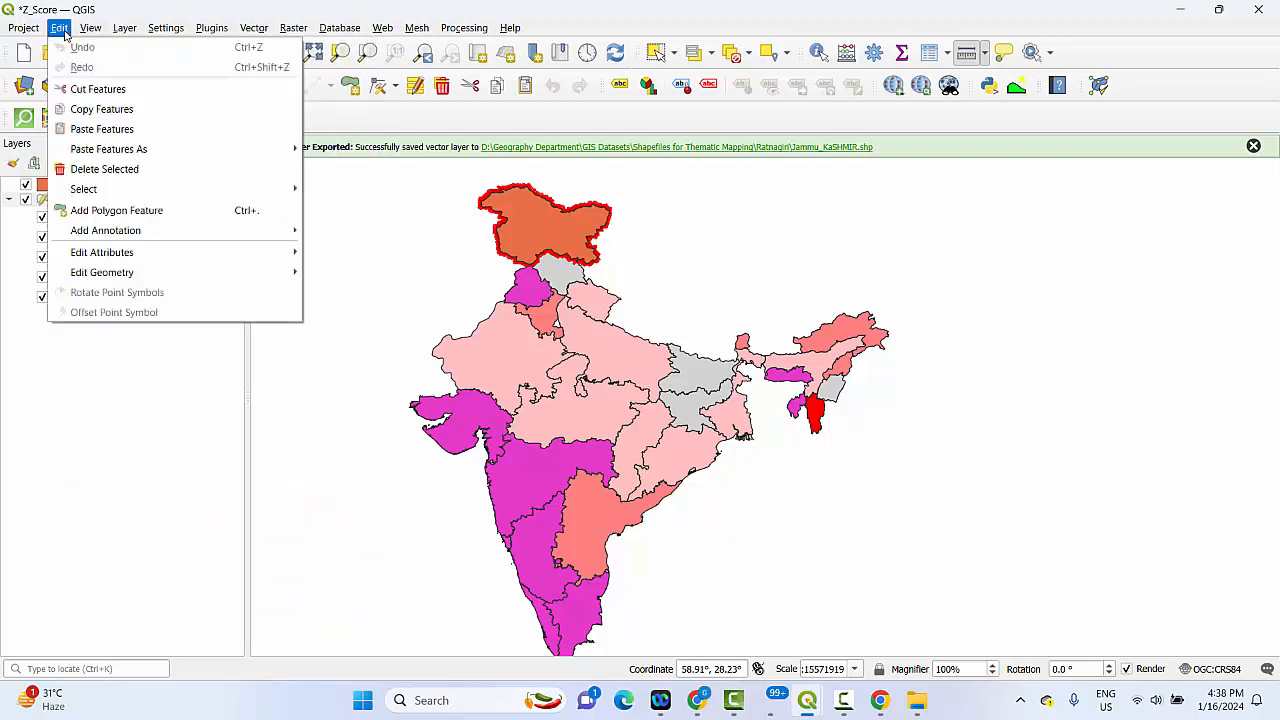
left_click(186, 8)
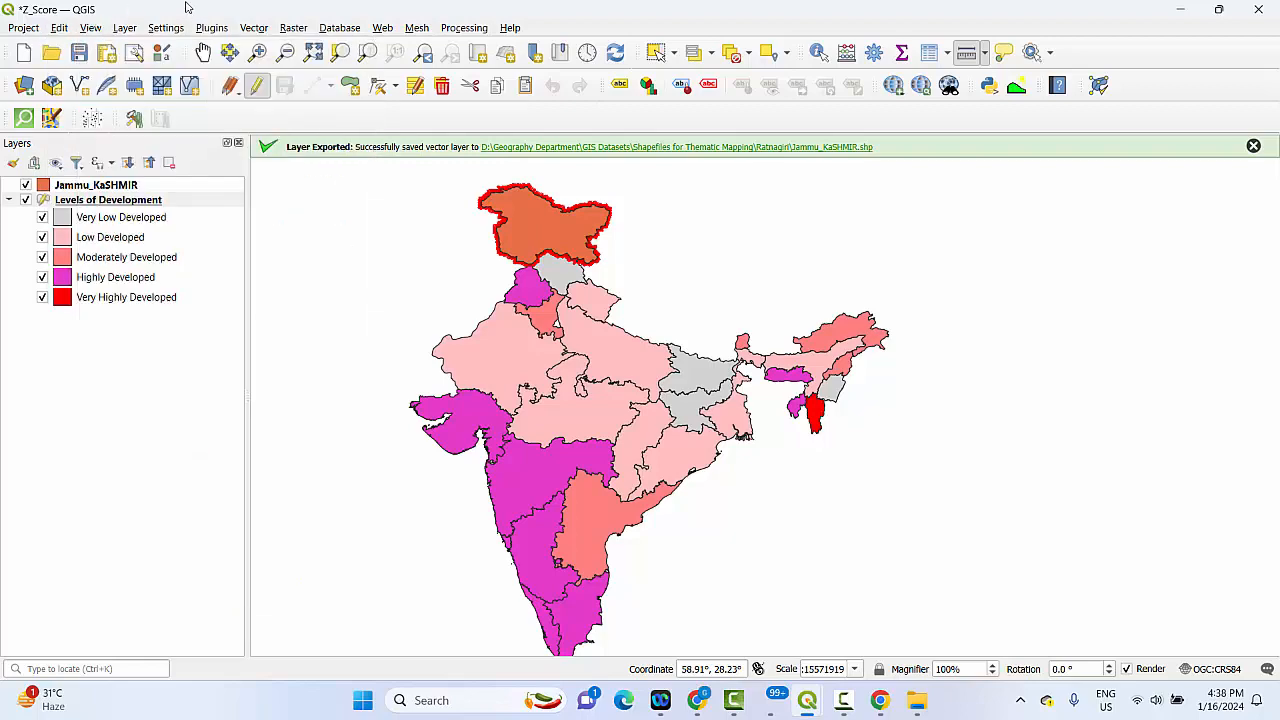
- Look over the commands for creating, adding and georeferencing layers, and the raster projection and conversion tools
left_click(125, 28)
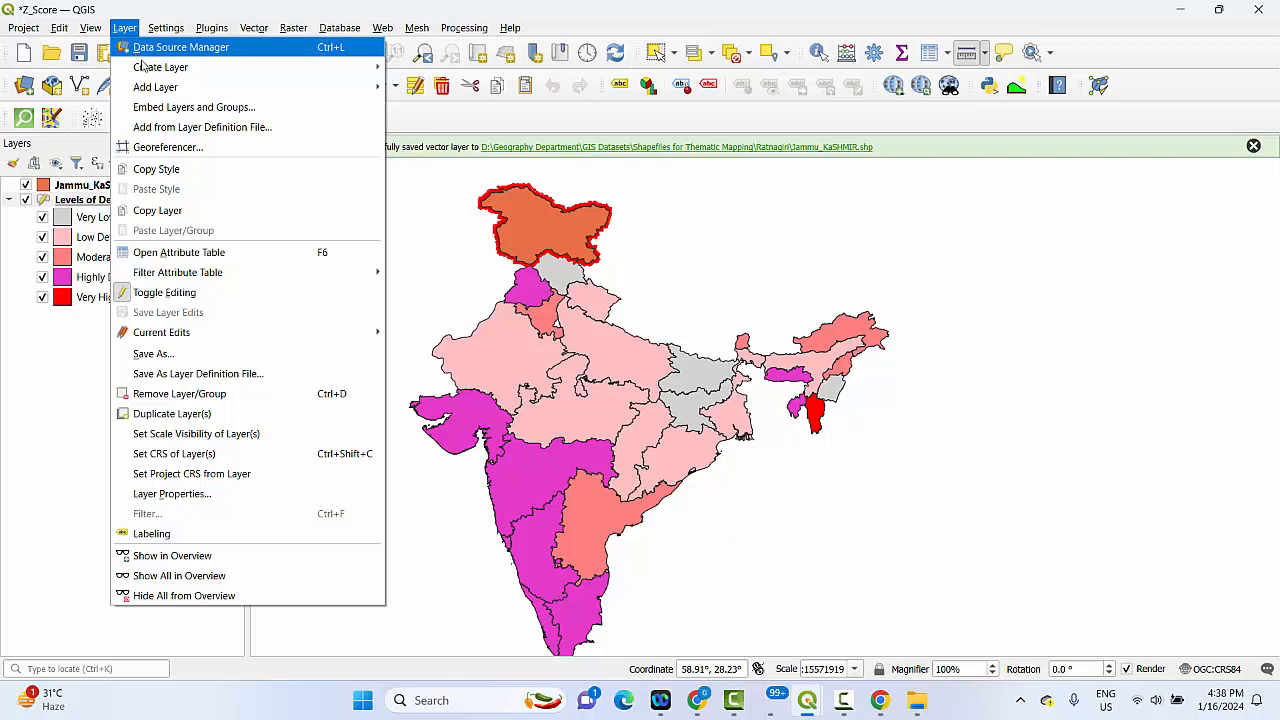
mouse_move(156, 95)
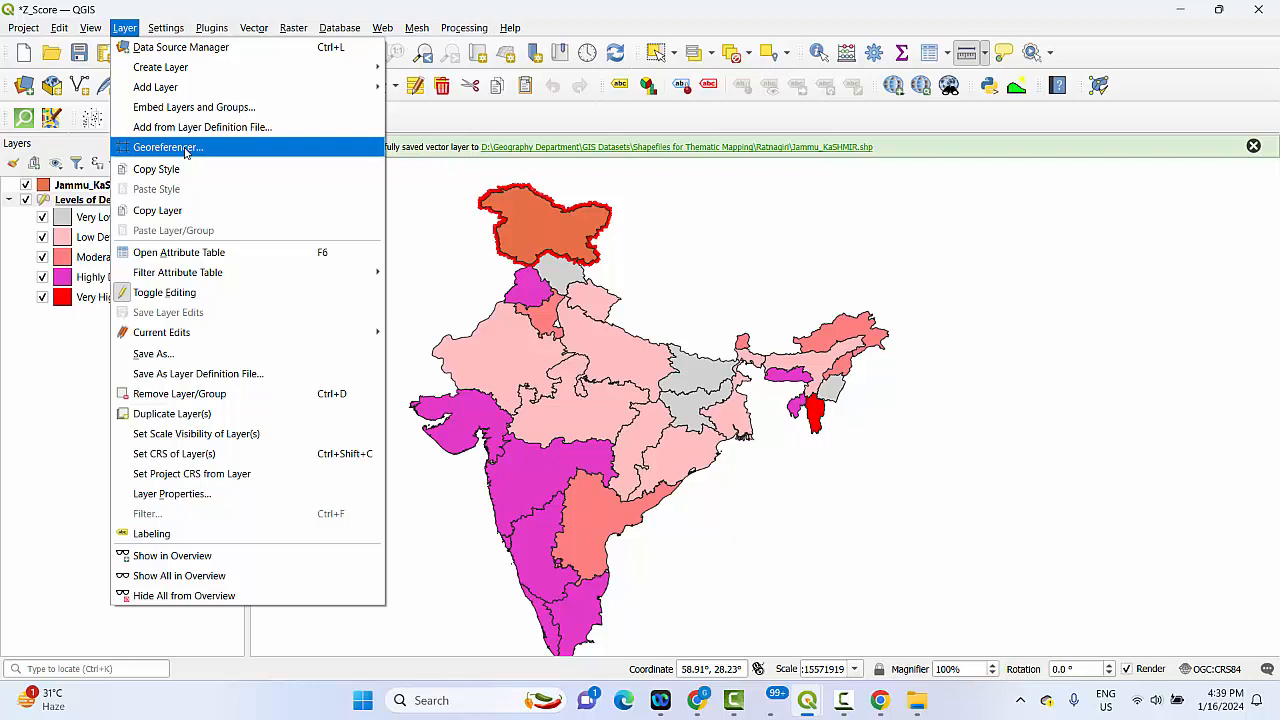
mouse_move(293, 24)
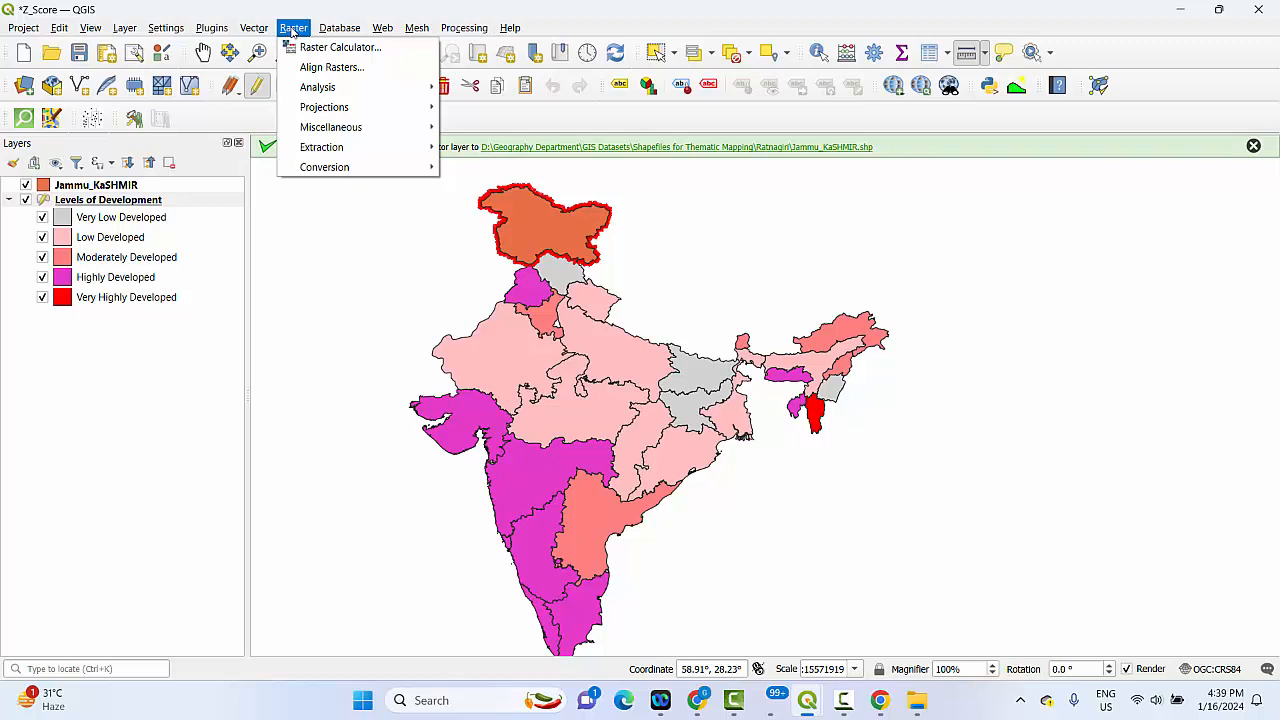
left_click(291, 30)
left_click(291, 30)
mouse_move(320, 167)
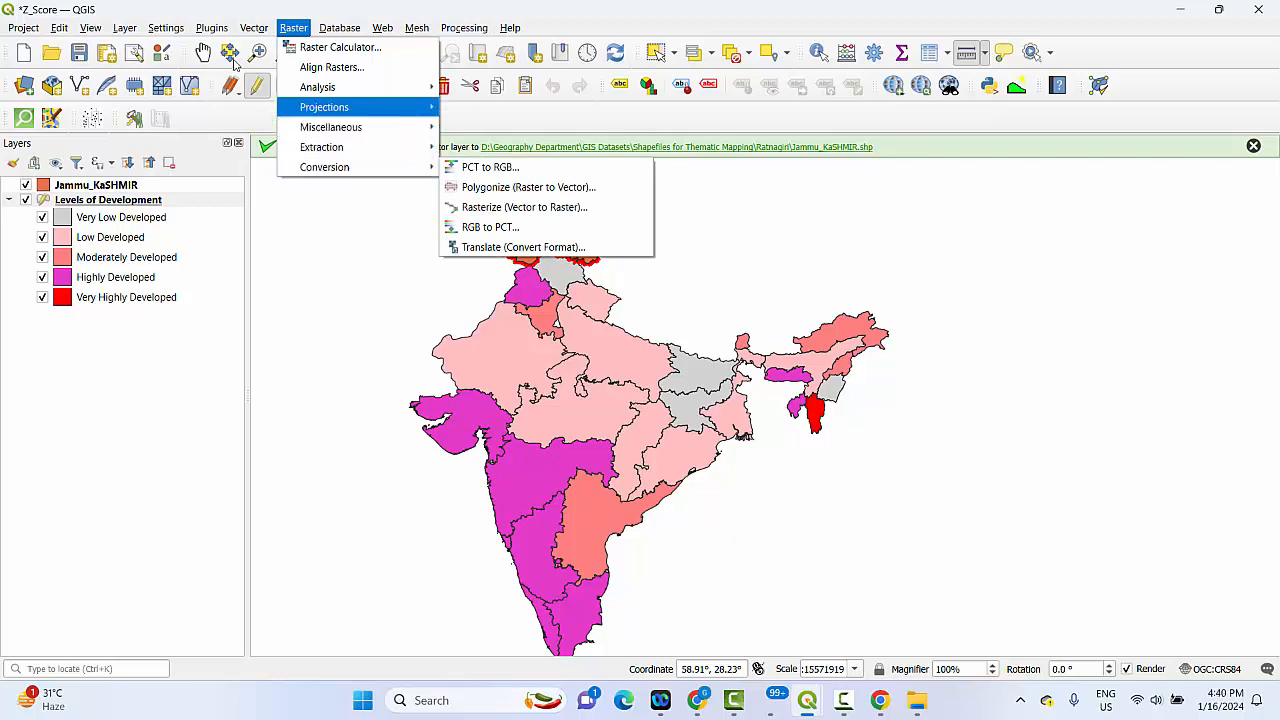
mouse_move(212, 30)
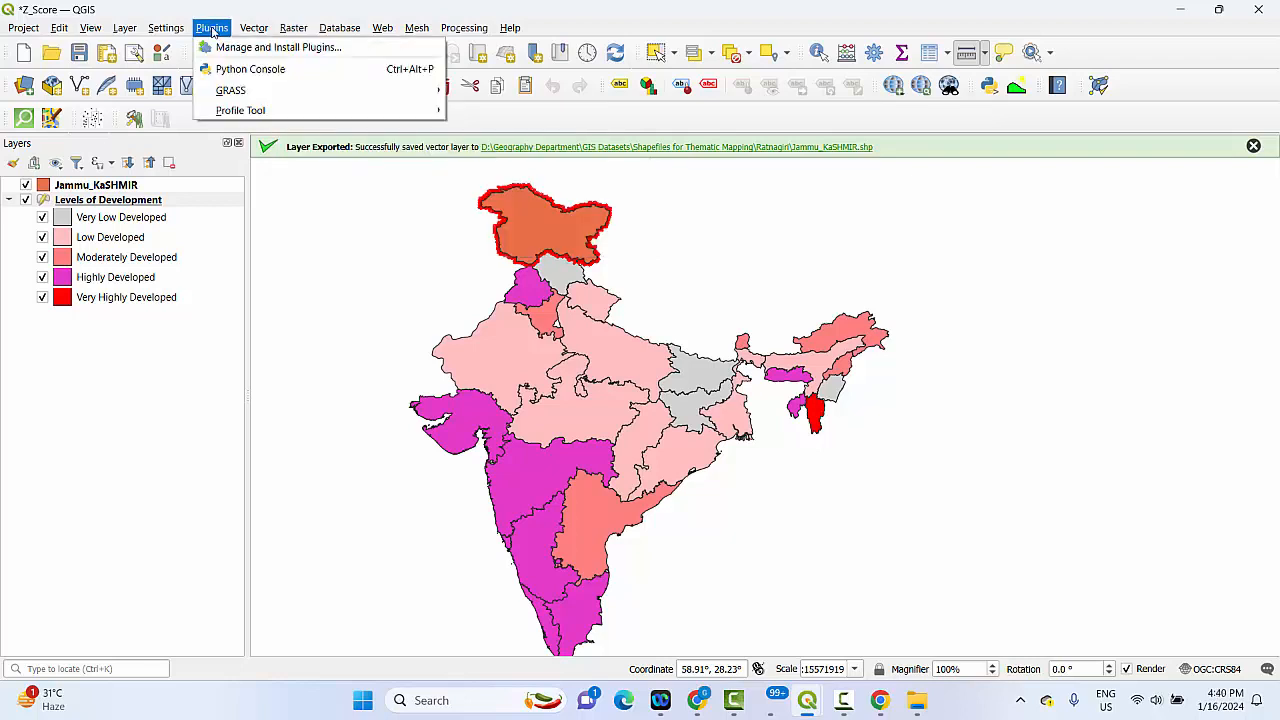
- View the attribute table of the Levels of Development layer through the general layer commands and close it
mouse_move(124, 30)
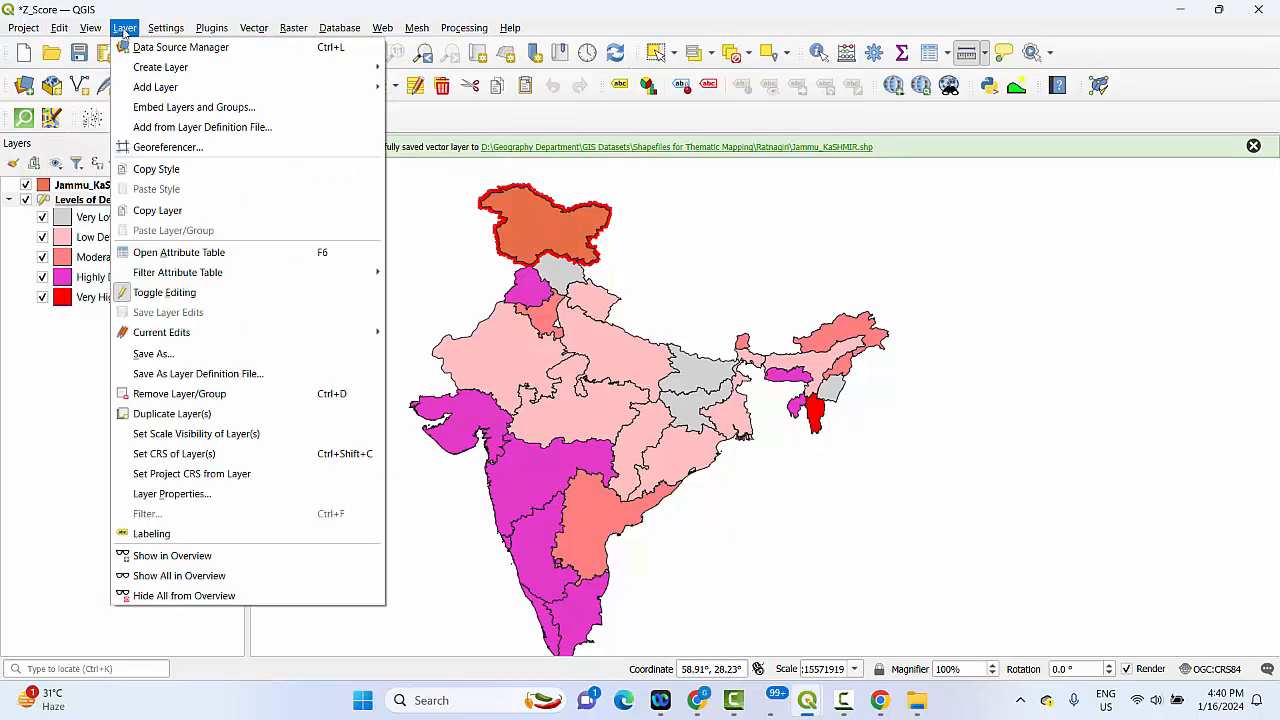
left_click(124, 32)
left_click(124, 32)
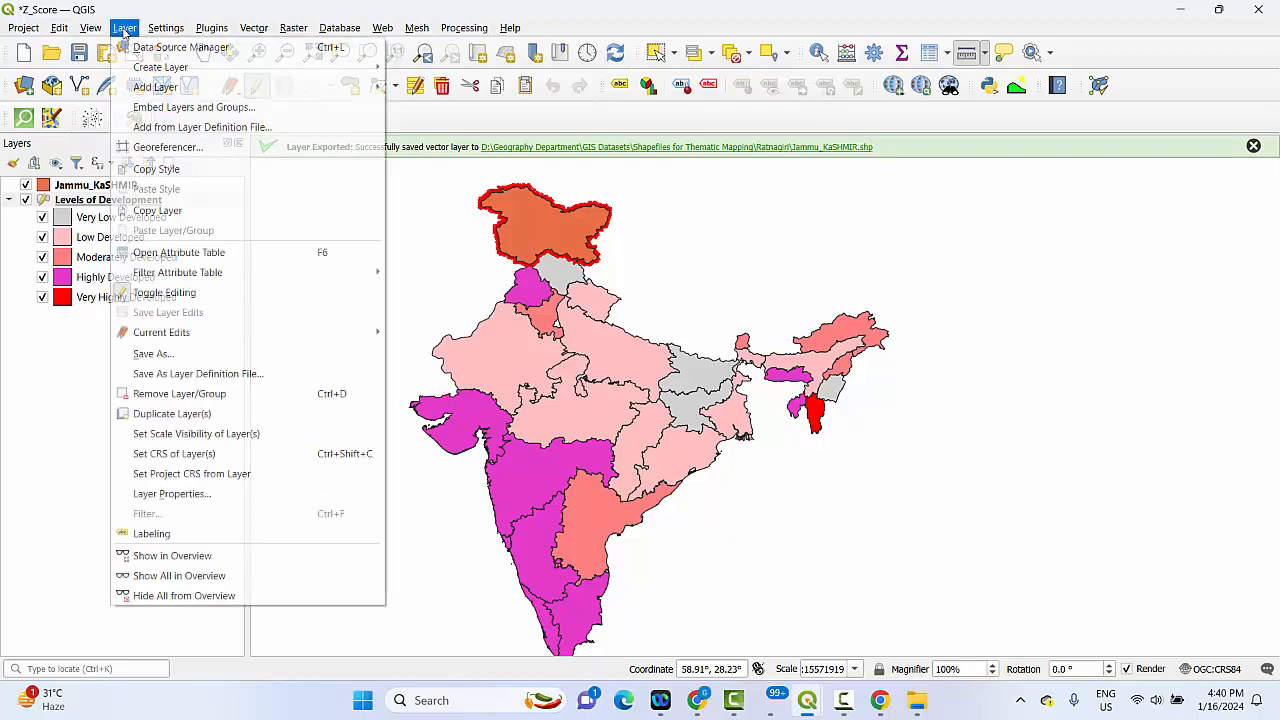
left_click(124, 32)
left_click(124, 32)
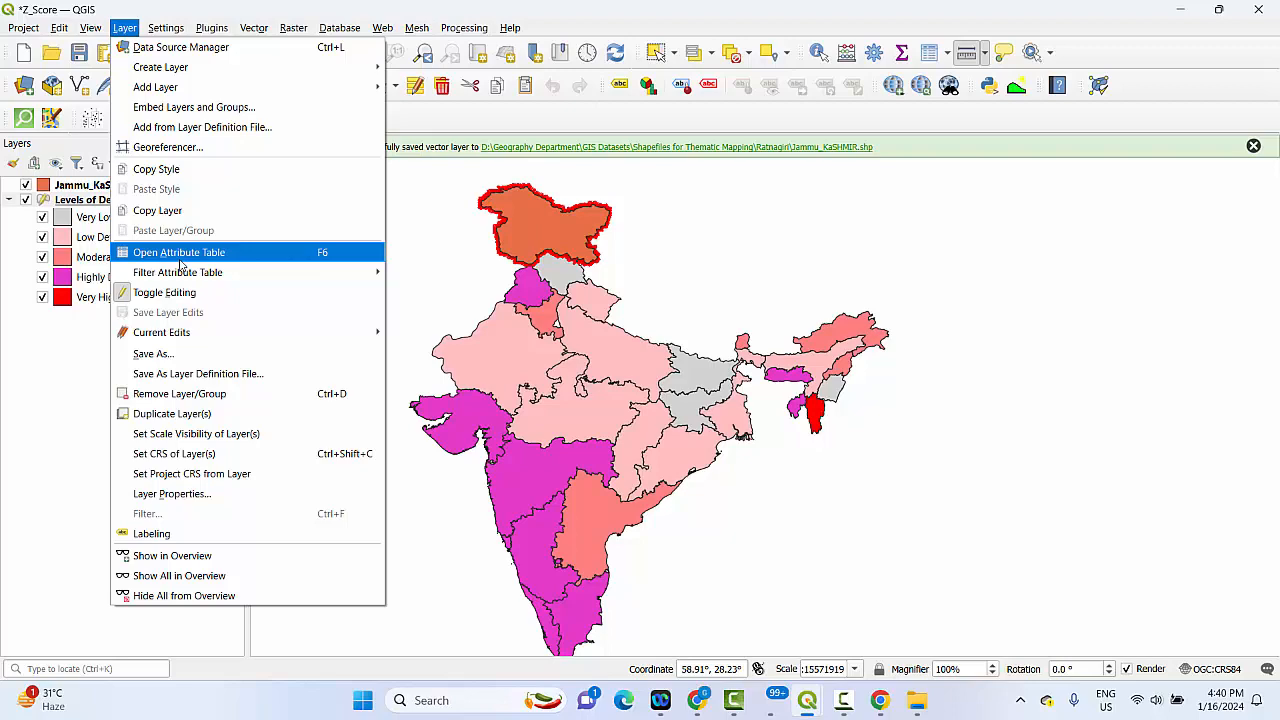
left_click(180, 258)
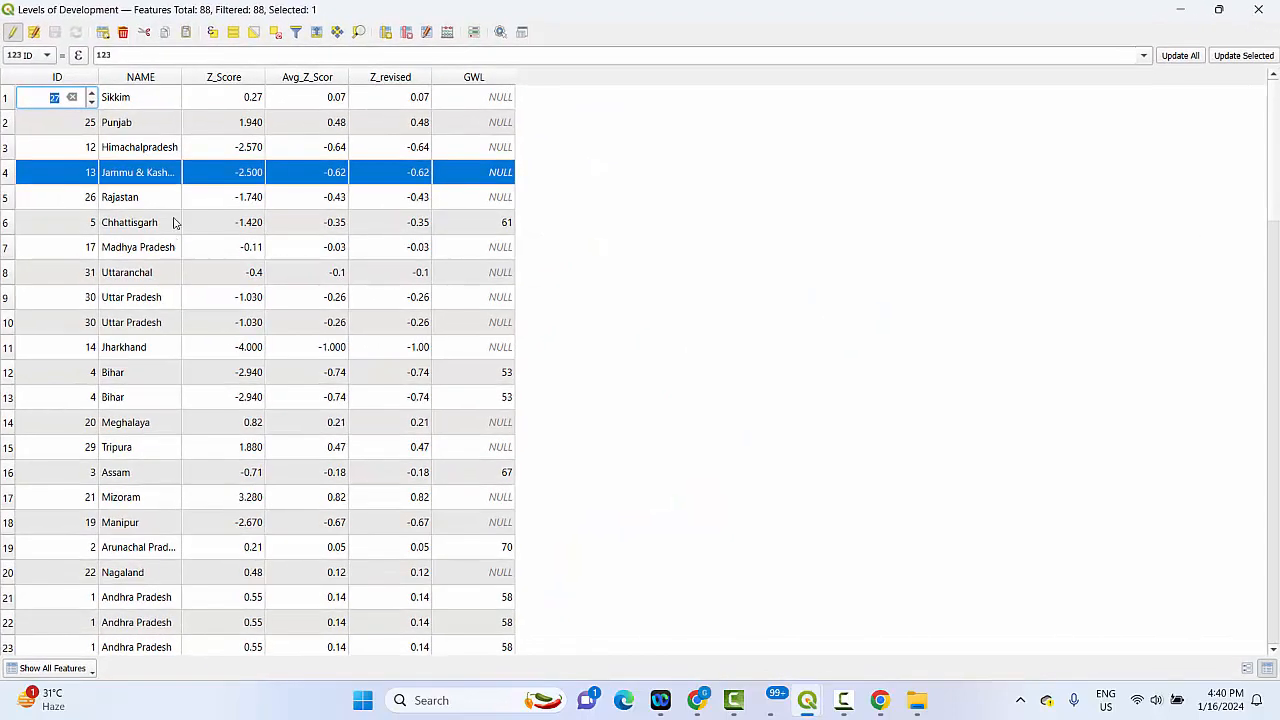
left_click(1258, 10)
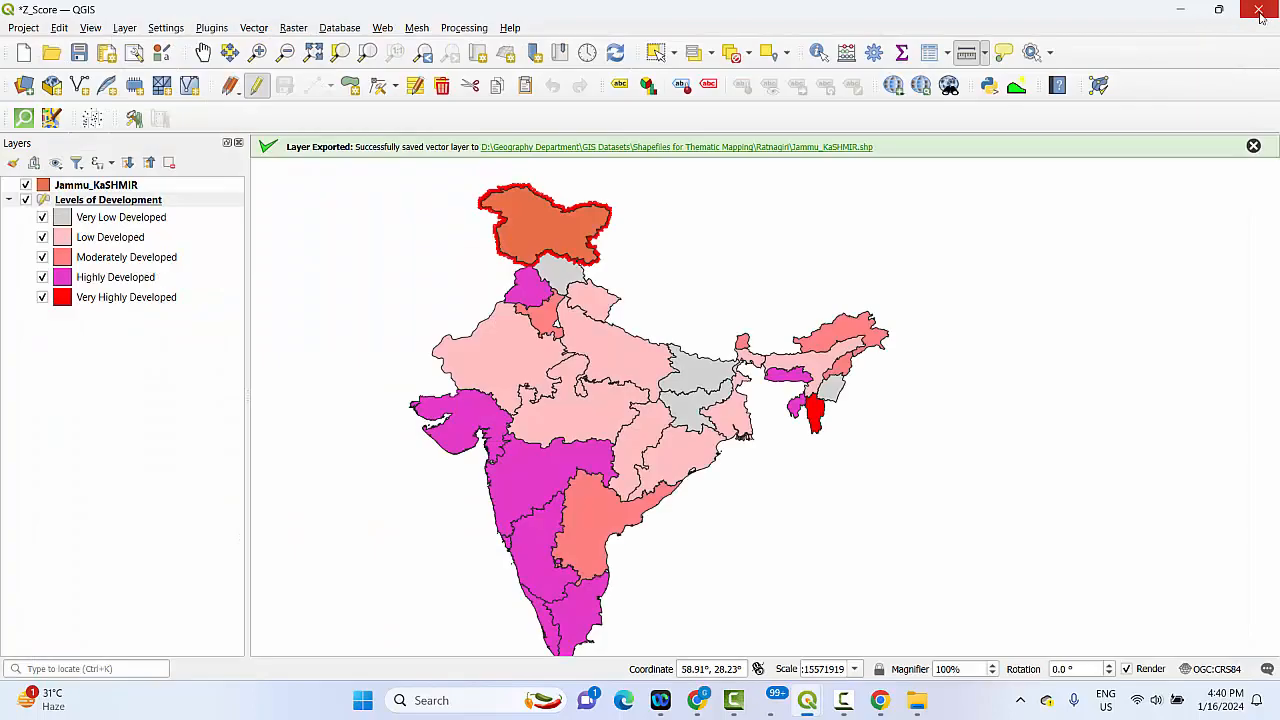
- Reopen the attribute table from the Levels of Development layer's own commands and close it again
right_click(104, 204)
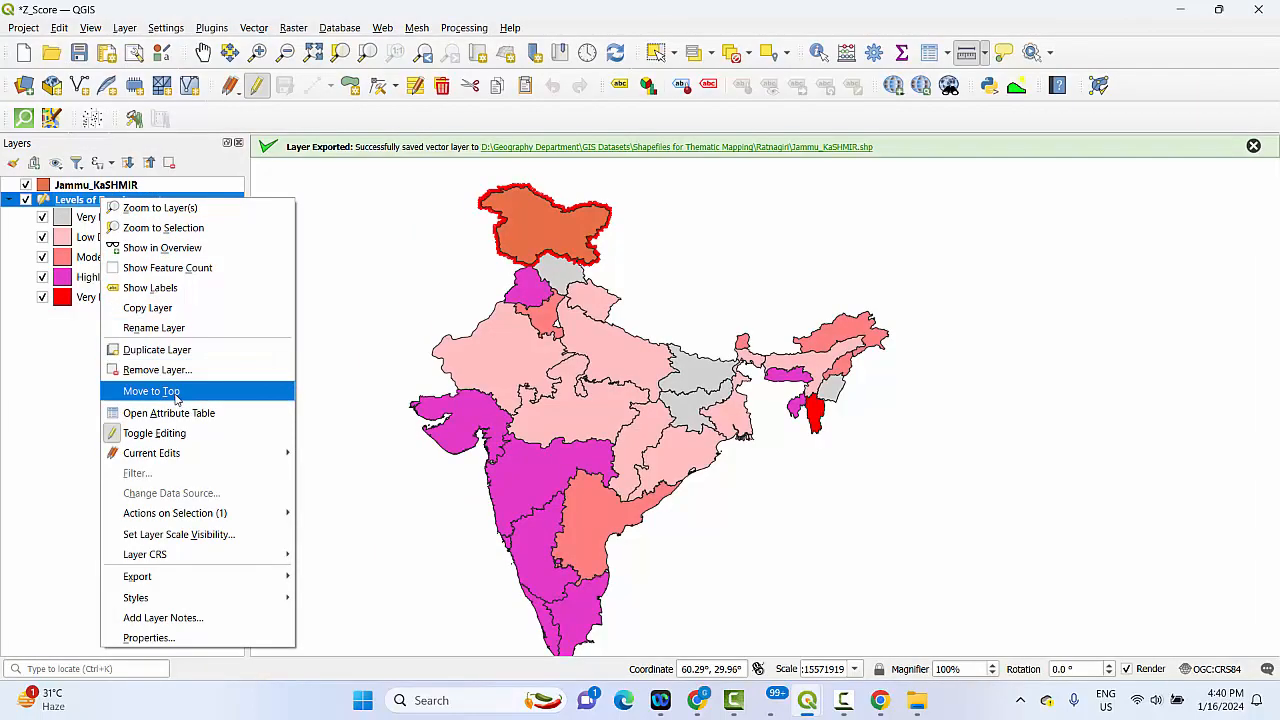
left_click(174, 414)
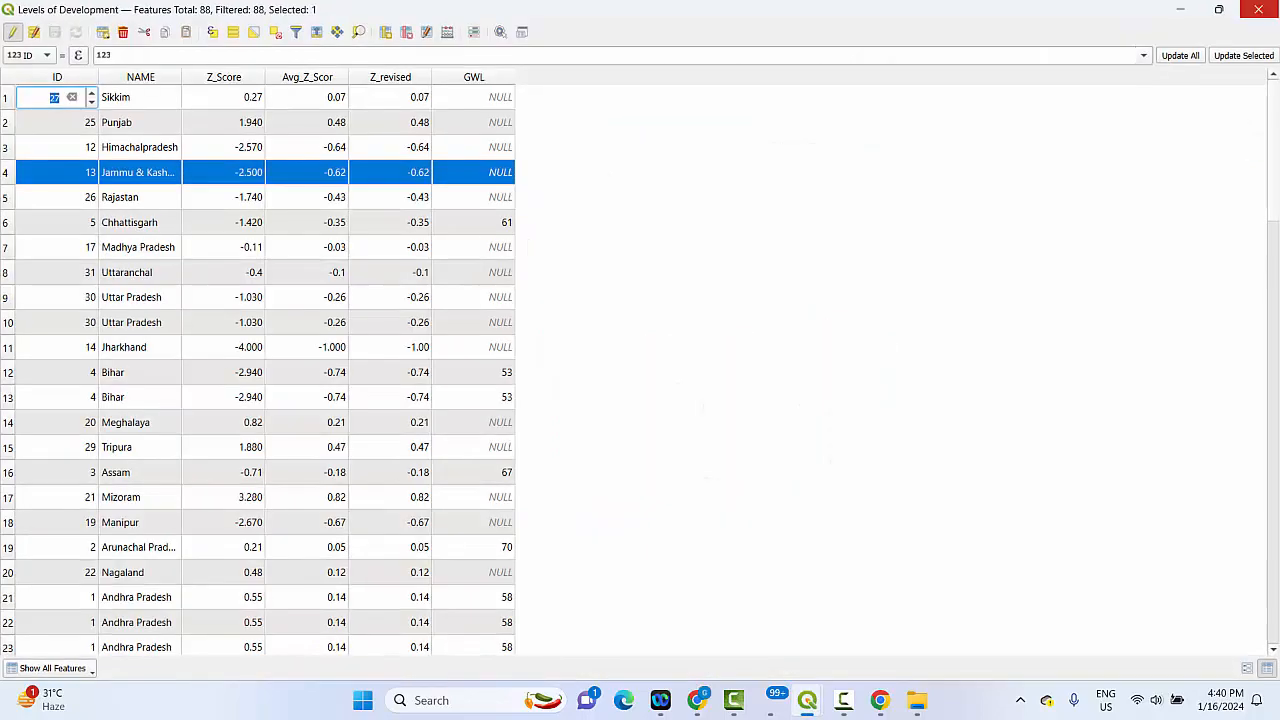
left_click(1258, 12)
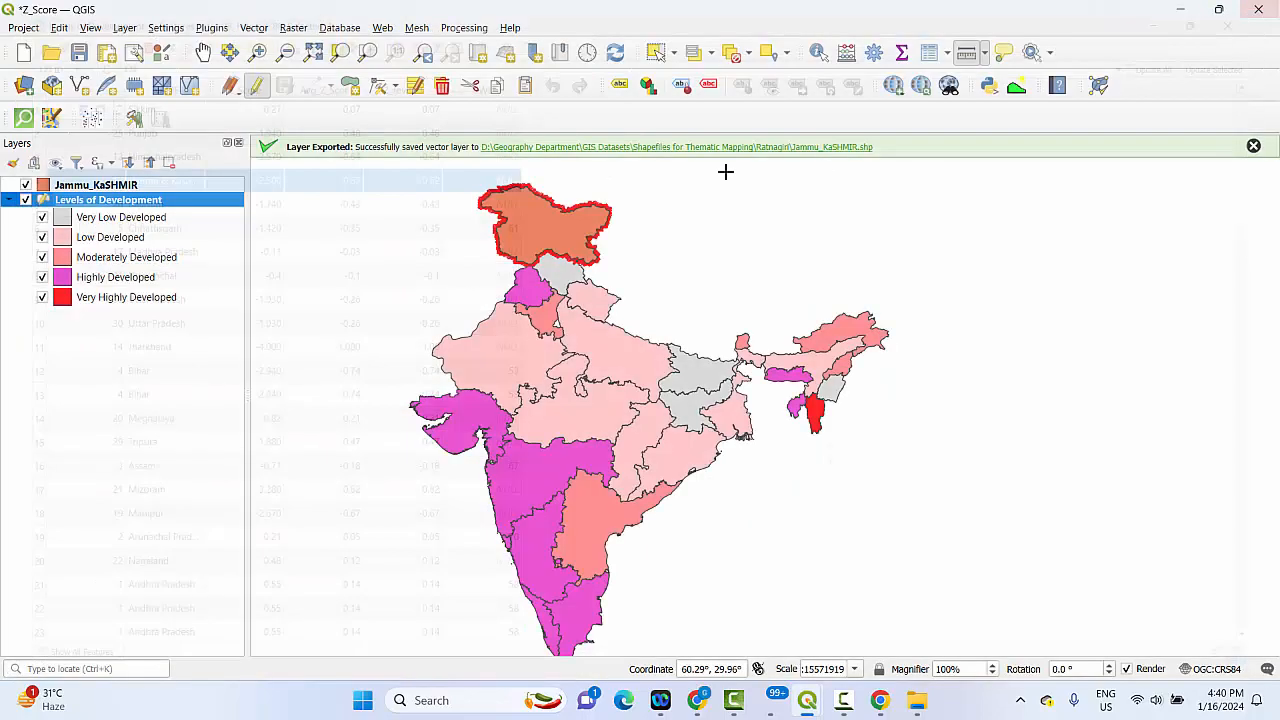
- Turn off editing for the Levels of Development layer
left_click(124, 27)
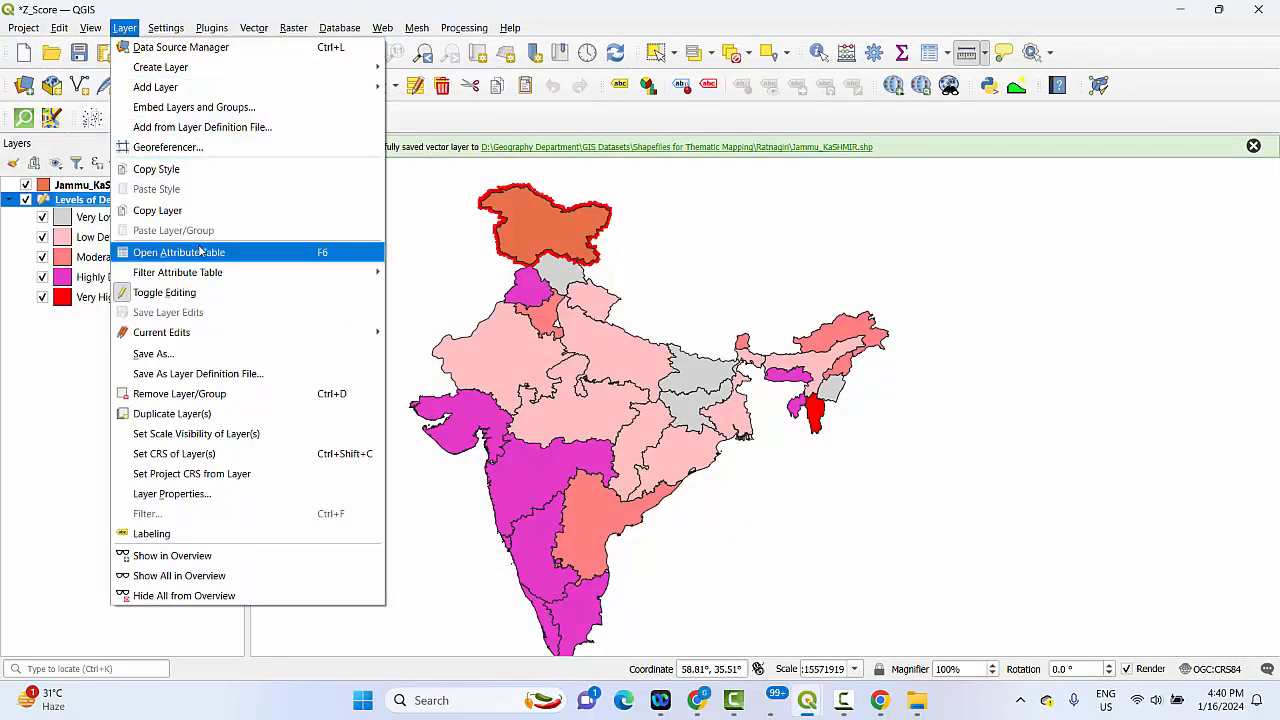
mouse_move(203, 283)
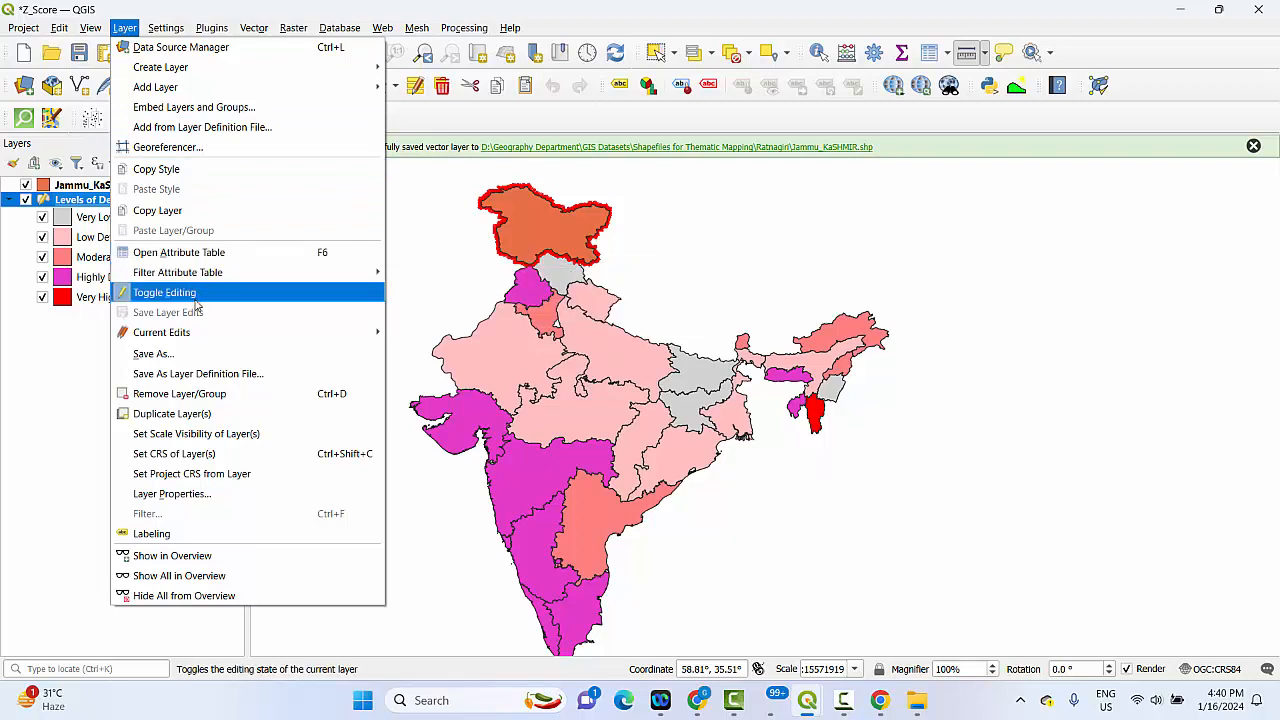
mouse_move(178, 330)
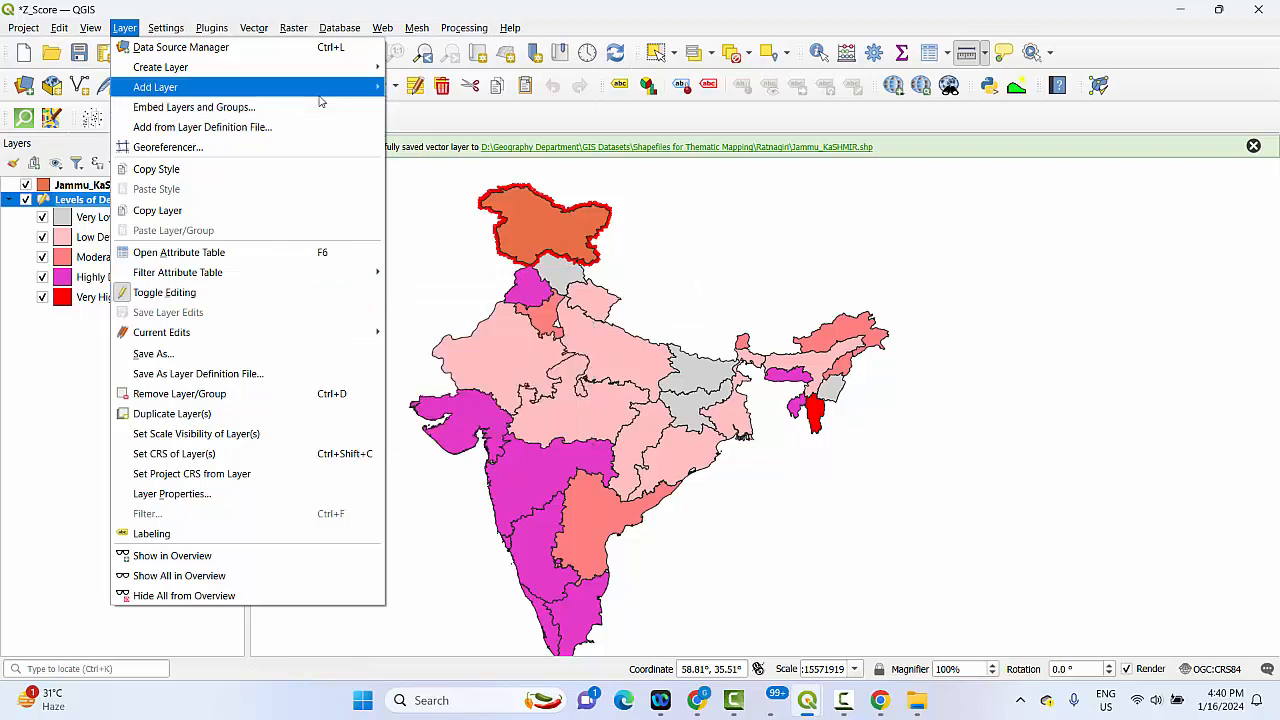
left_click(131, 298)
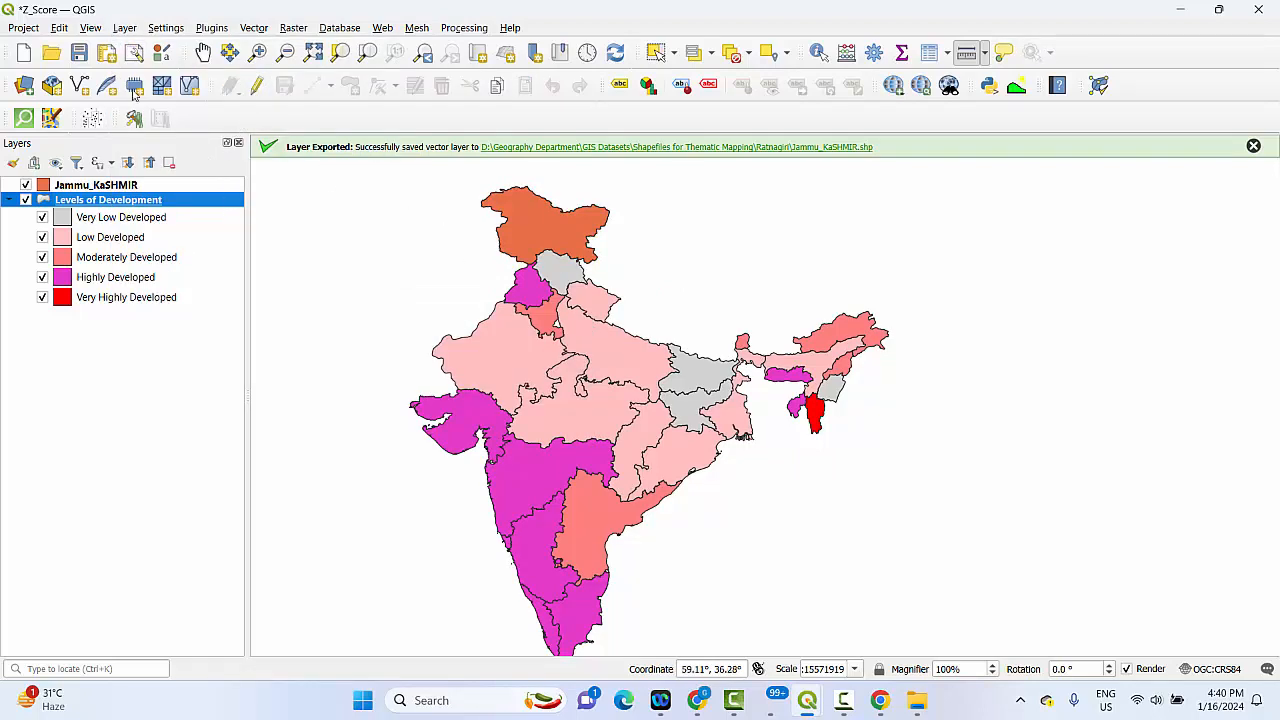
- Look up the keyboard shortcut for Add Delimited Text Layer, try out changing it, and close the shortcut list without entering a new one
left_click(125, 28)
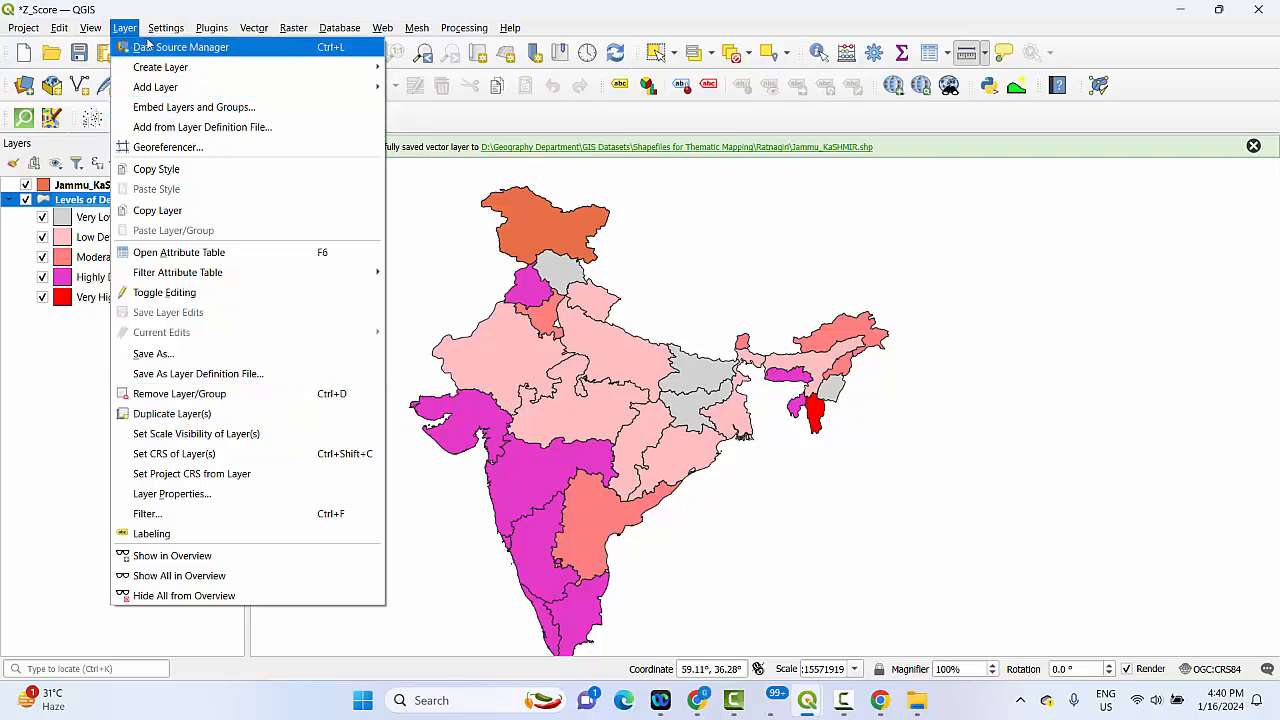
mouse_move(156, 36)
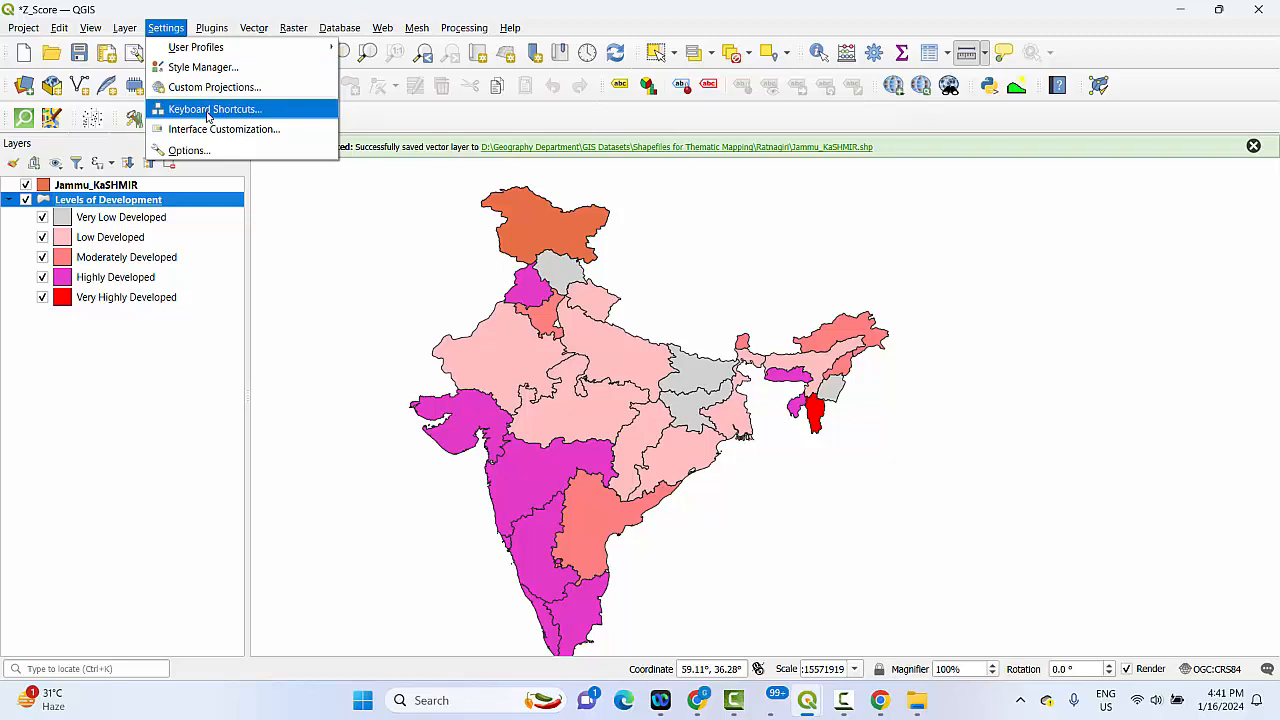
left_click(208, 111)
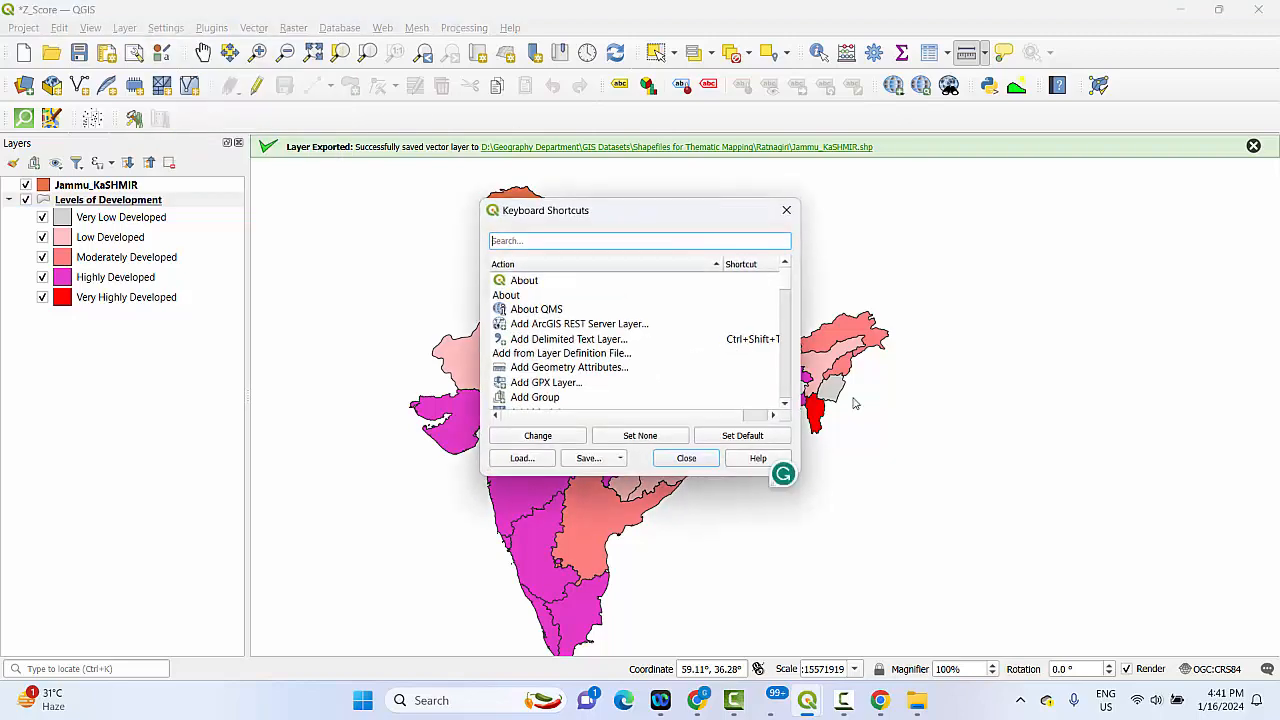
scroll(787, 348, "down", 20)
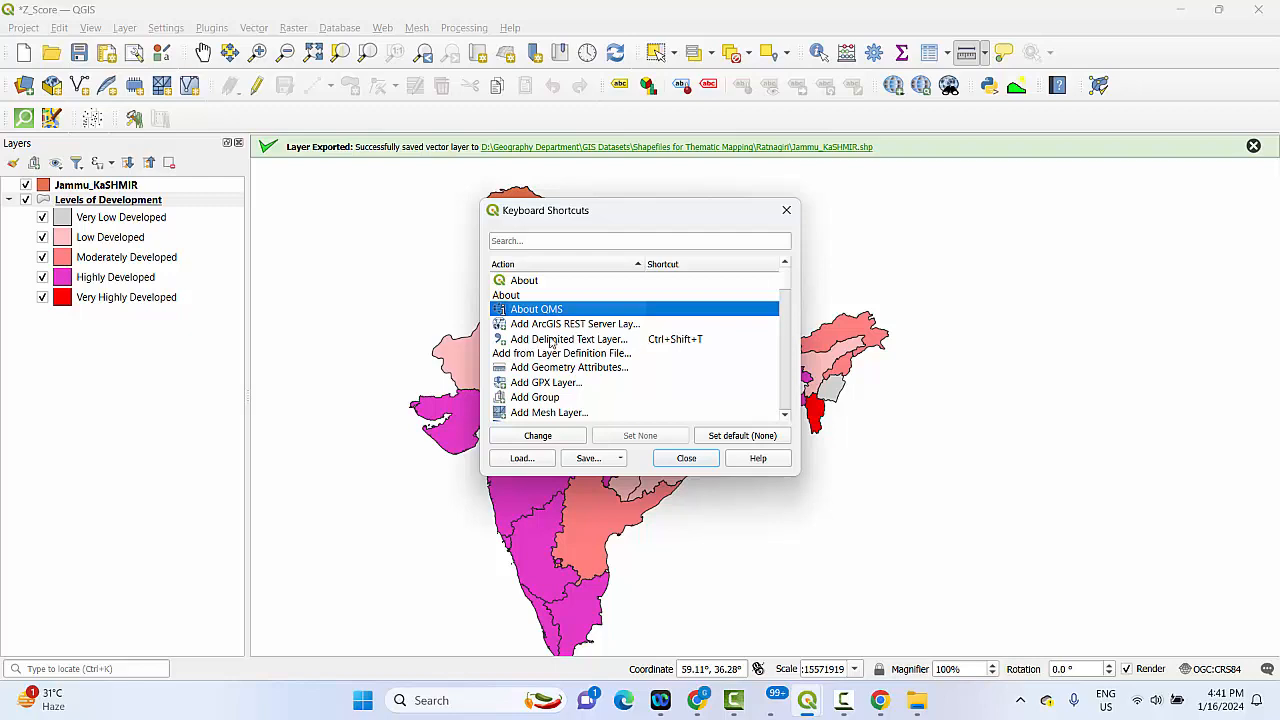
left_click(553, 341)
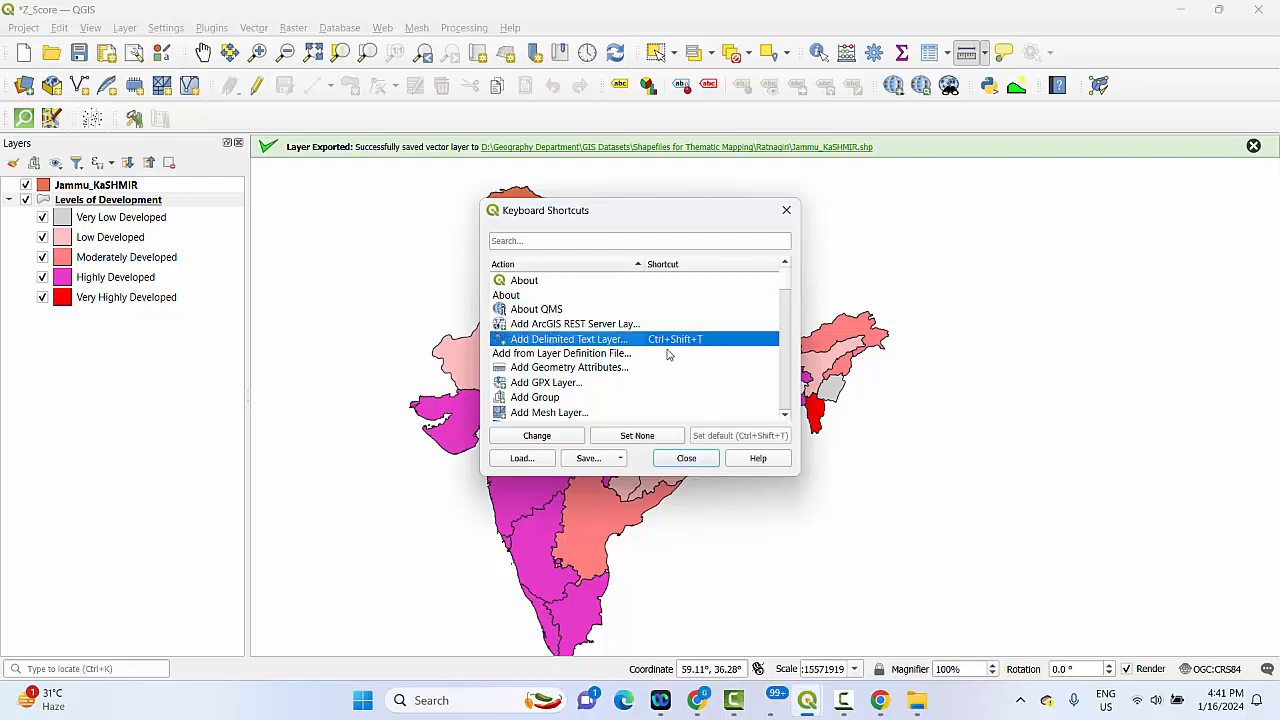
left_click(536, 436)
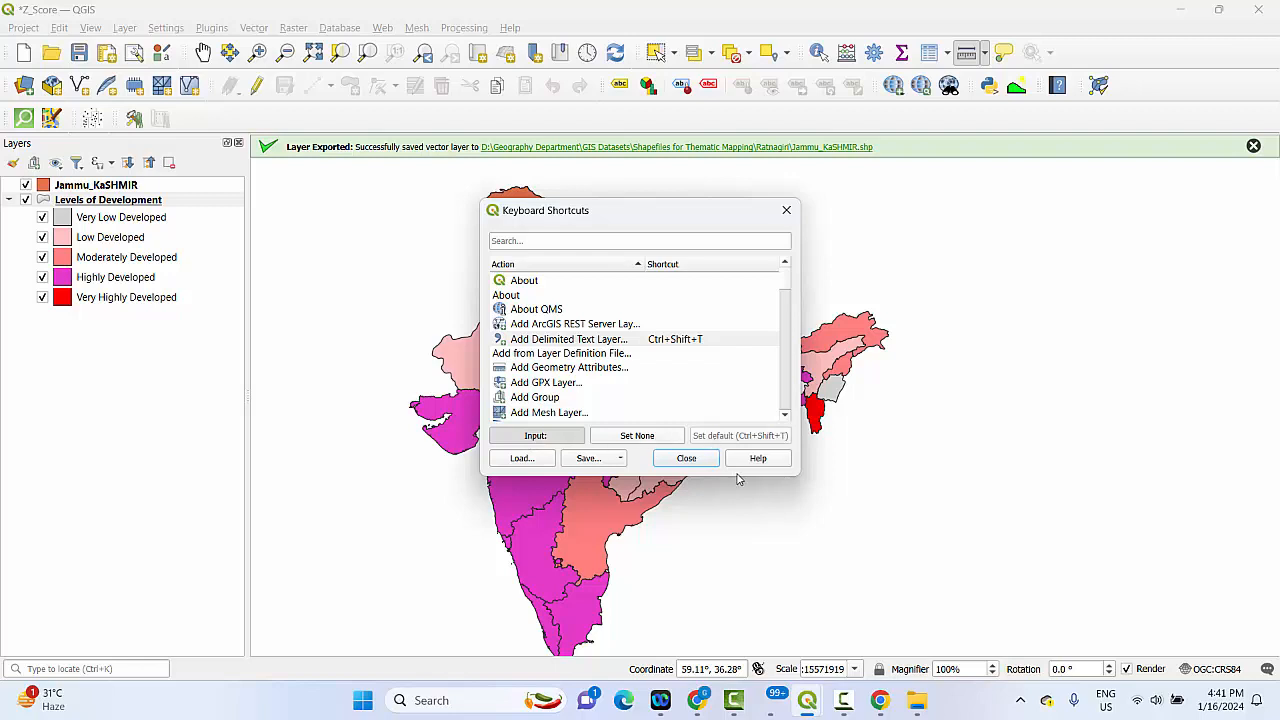
left_click(686, 458)
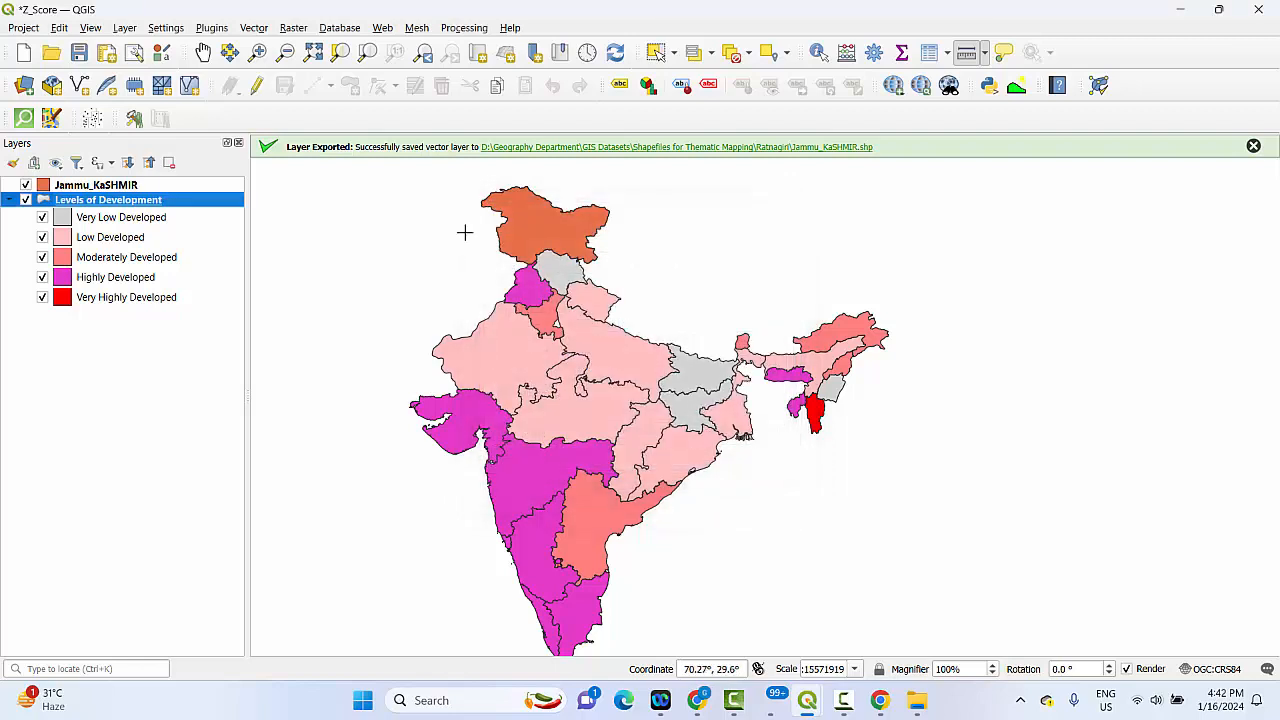
- Review the General application and project file options and close them without changes
left_click(166, 30)
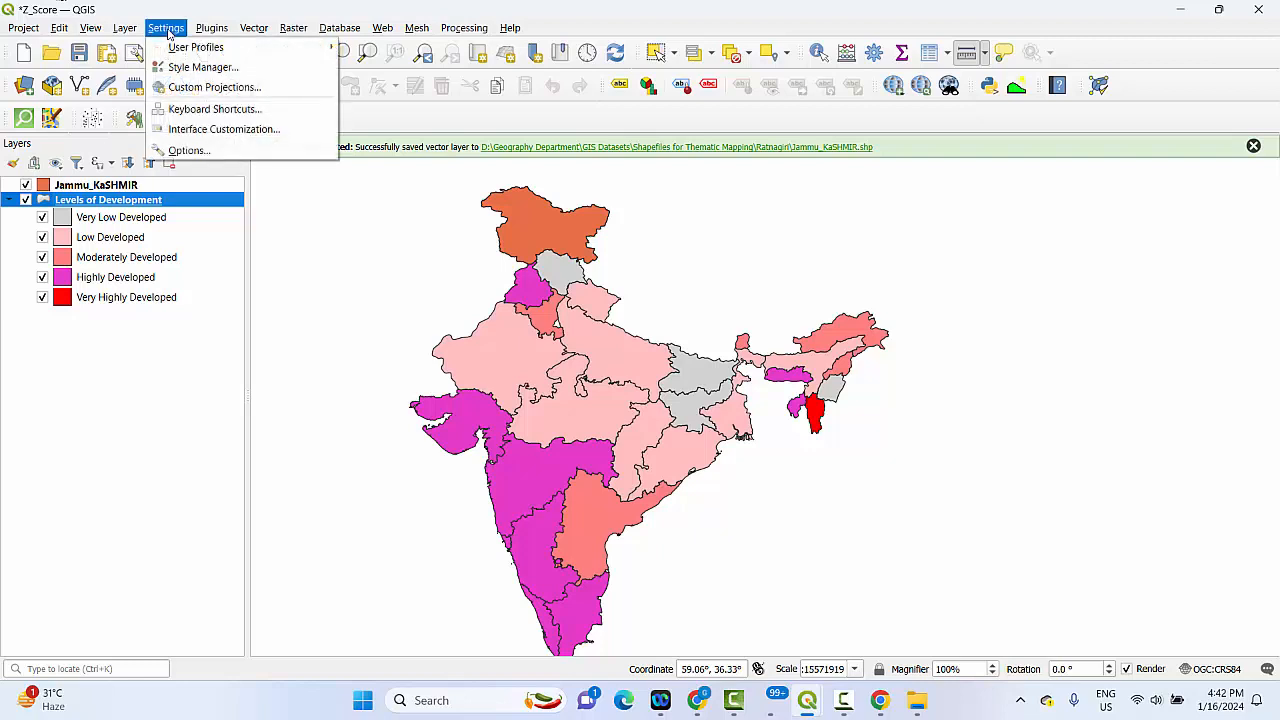
left_click(190, 150)
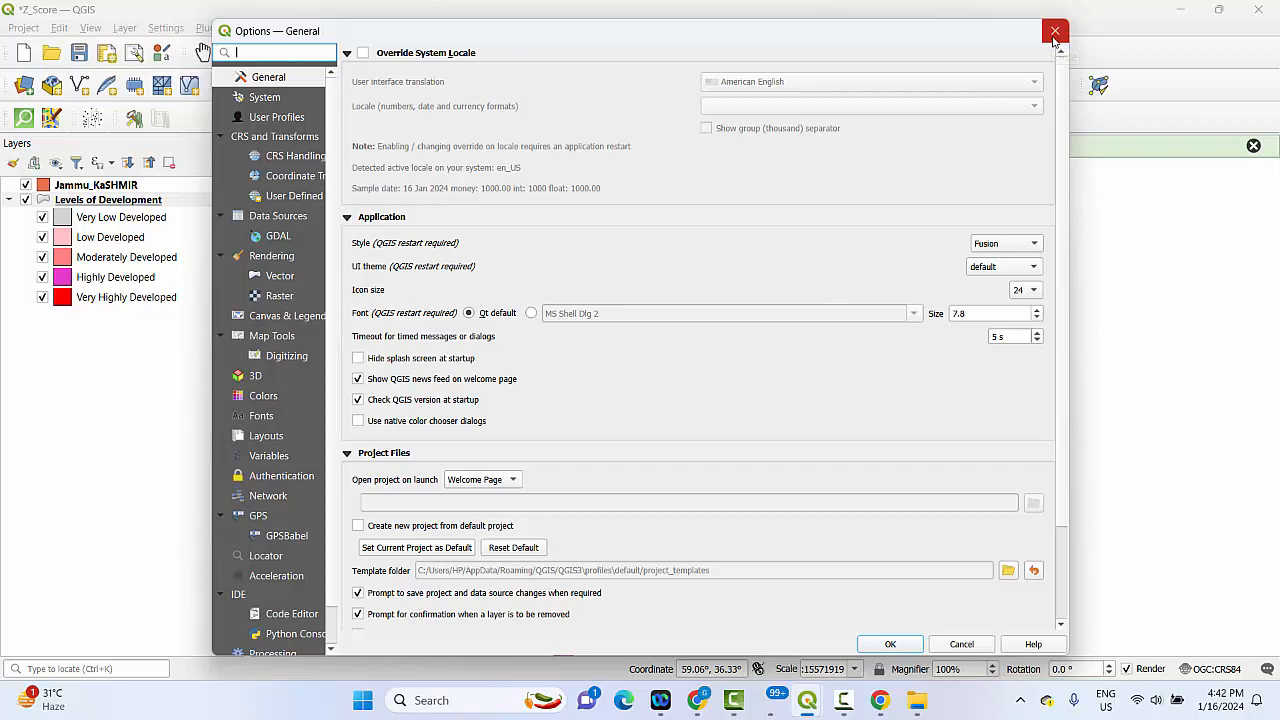
scroll(520, 330, "down", 3)
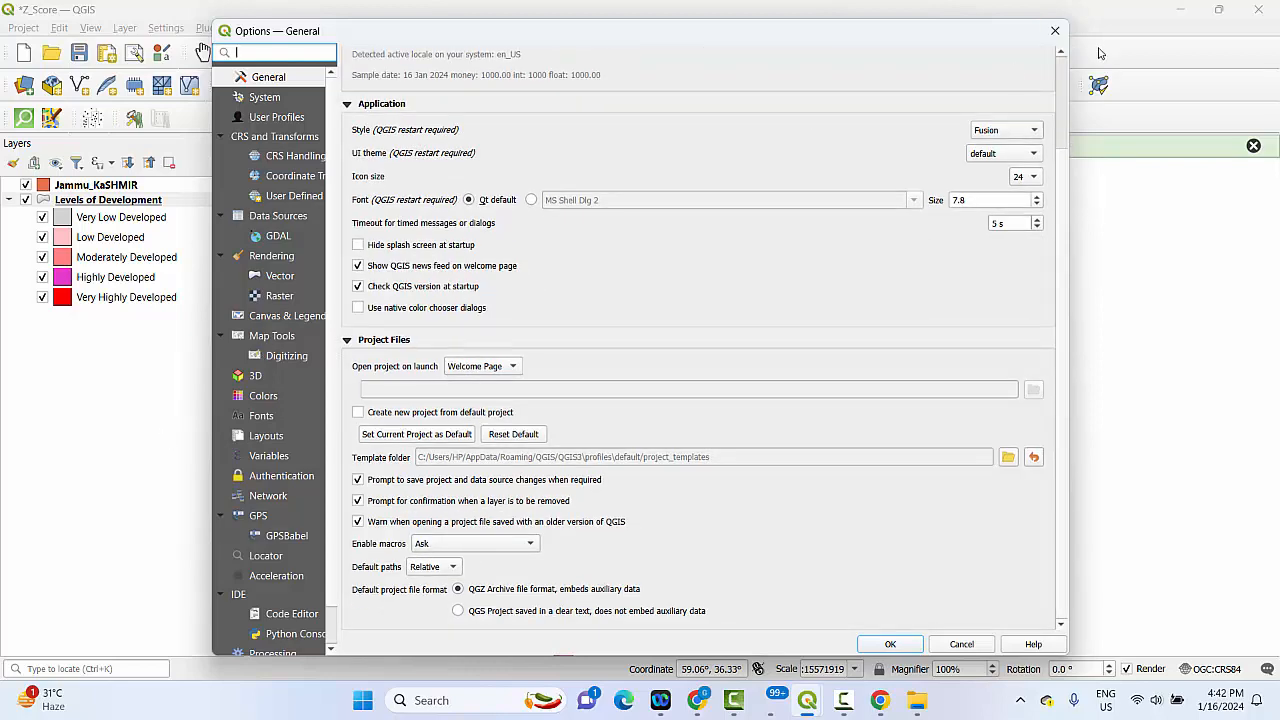
left_click(1055, 31)
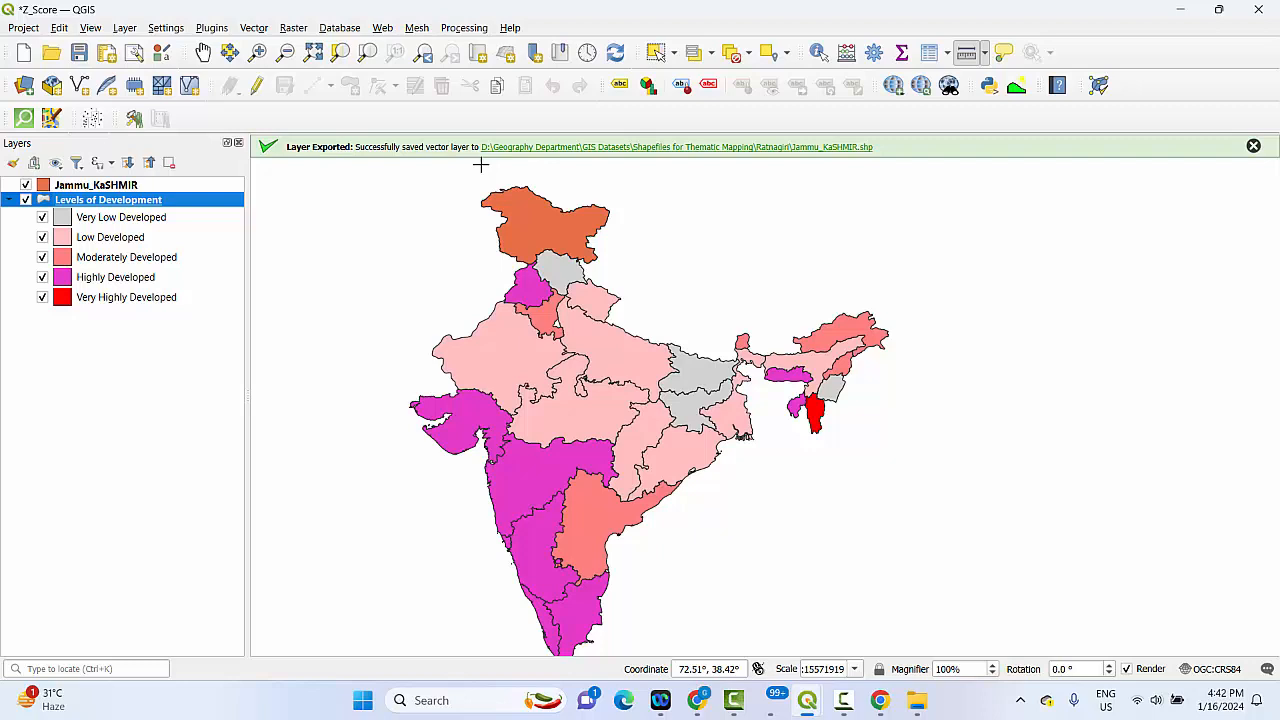
left_click(167, 28)
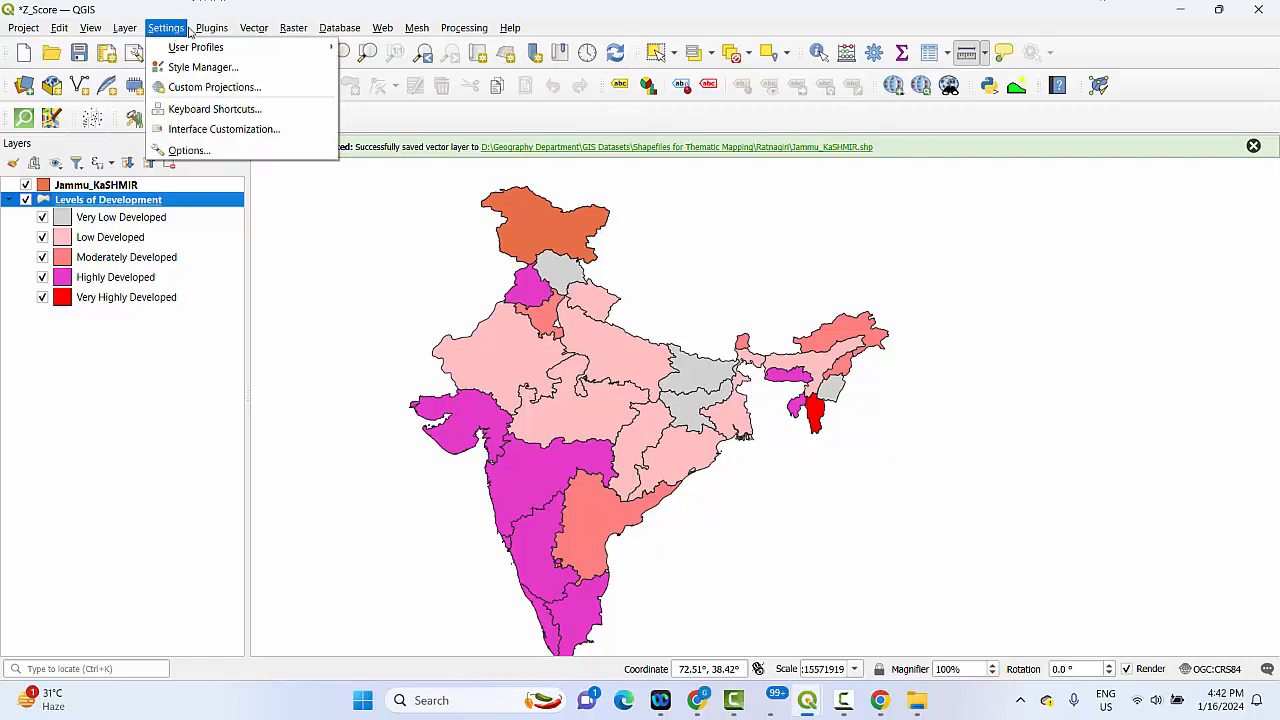
mouse_move(198, 31)
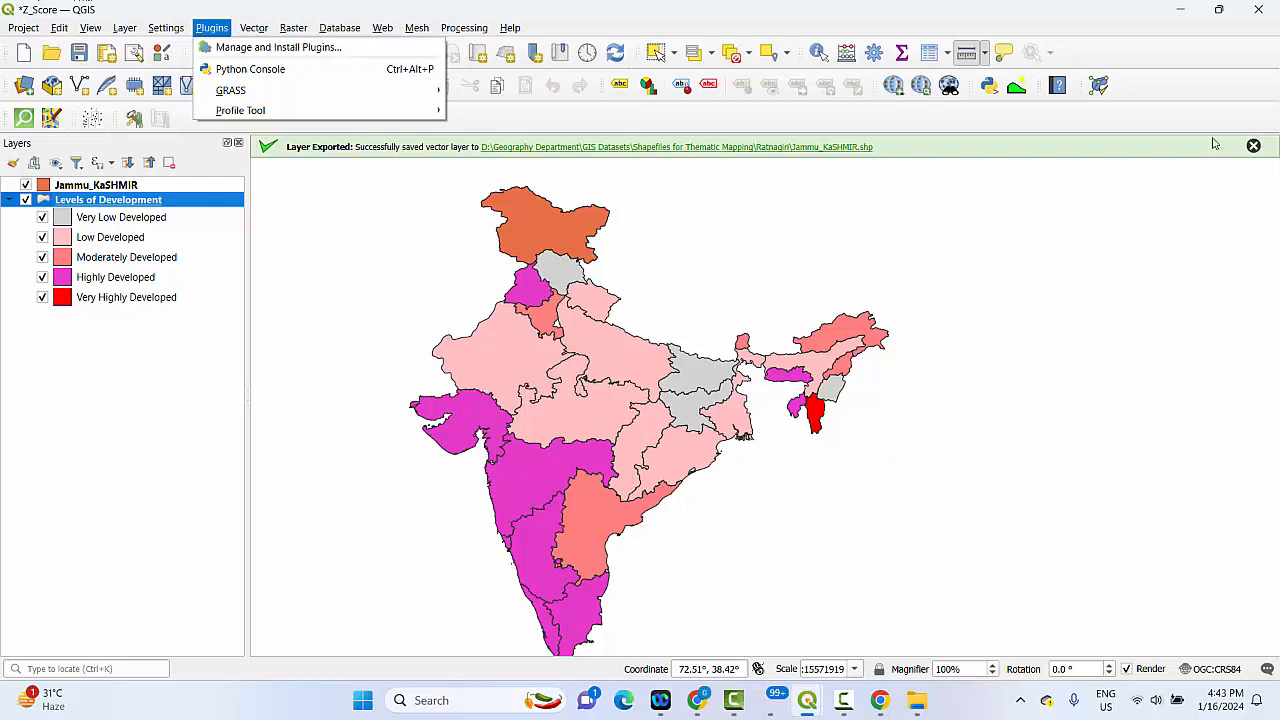
key("Escape")
right_click(1177, 60)
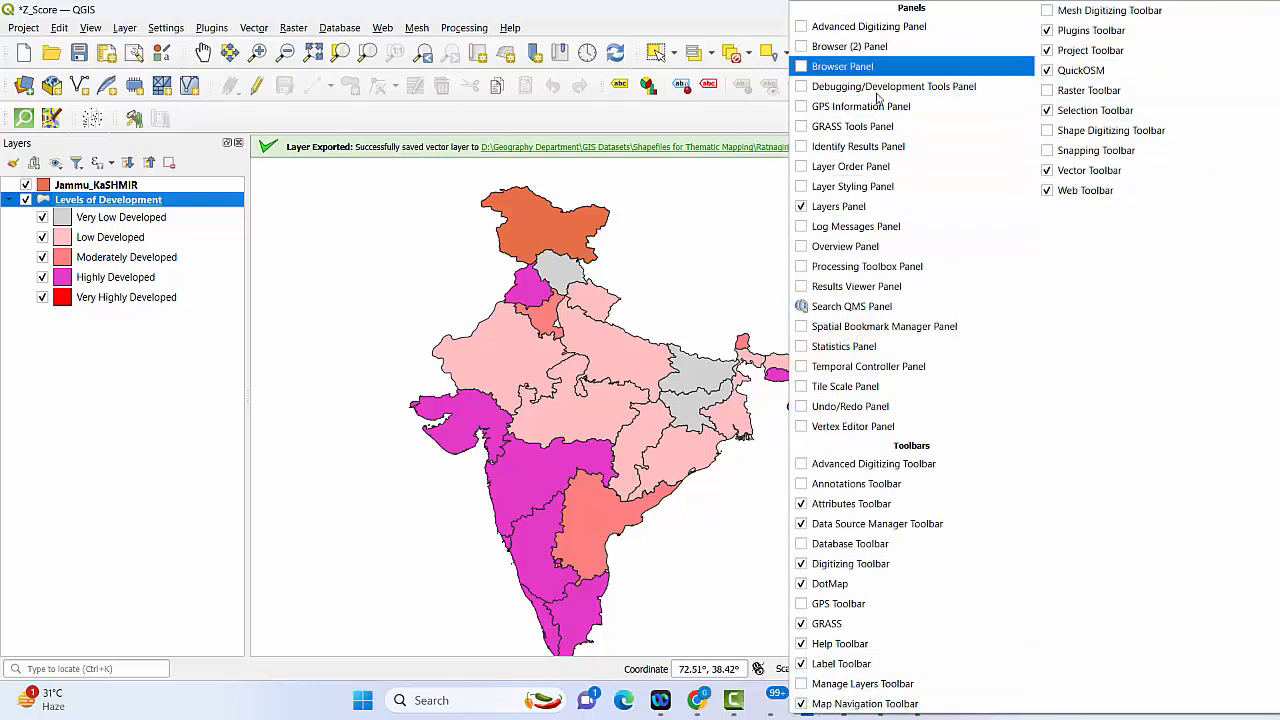
left_click(541, 127)
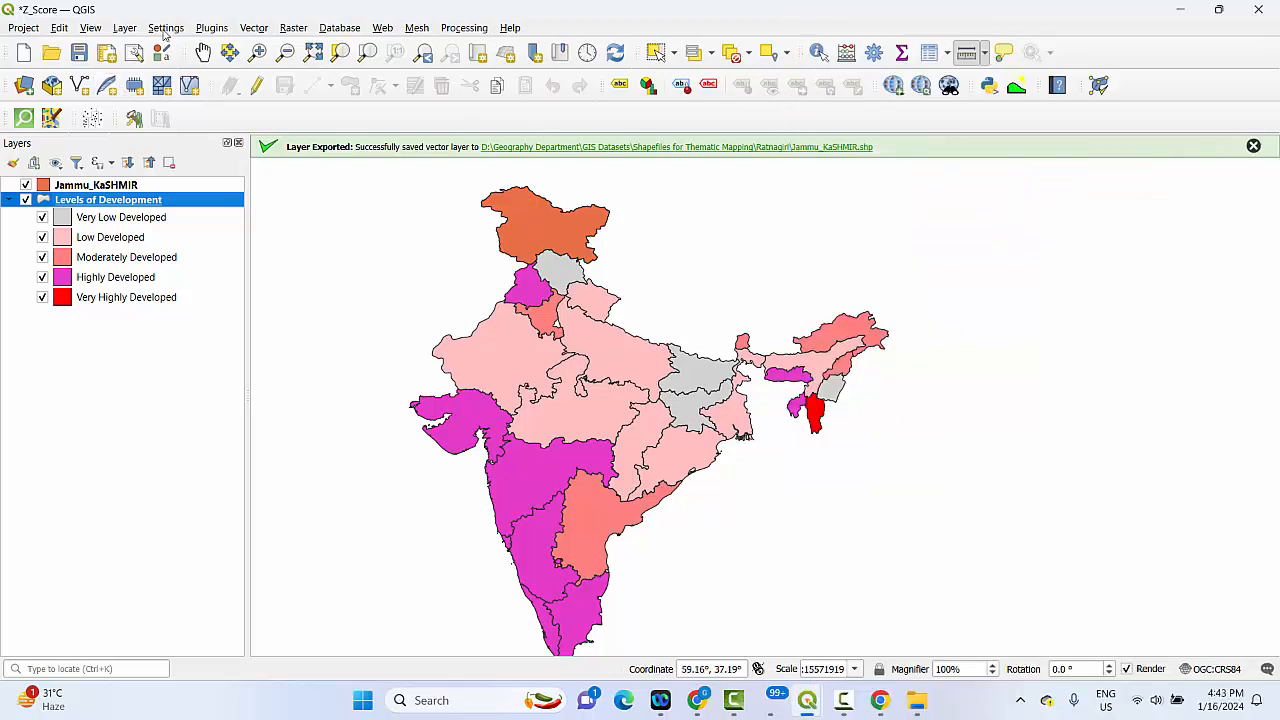
- Disable the Profile tool plugin among the installed plugins and close the plugin manager
left_click(216, 30)
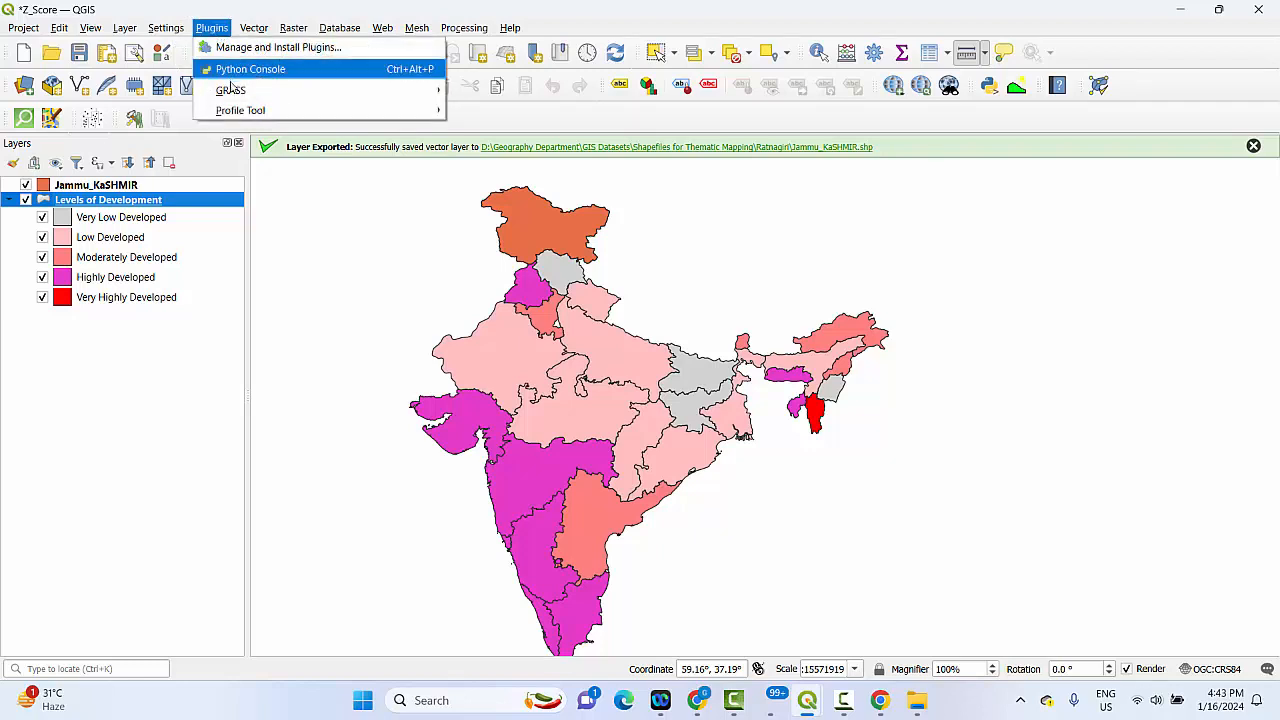
left_click(260, 51)
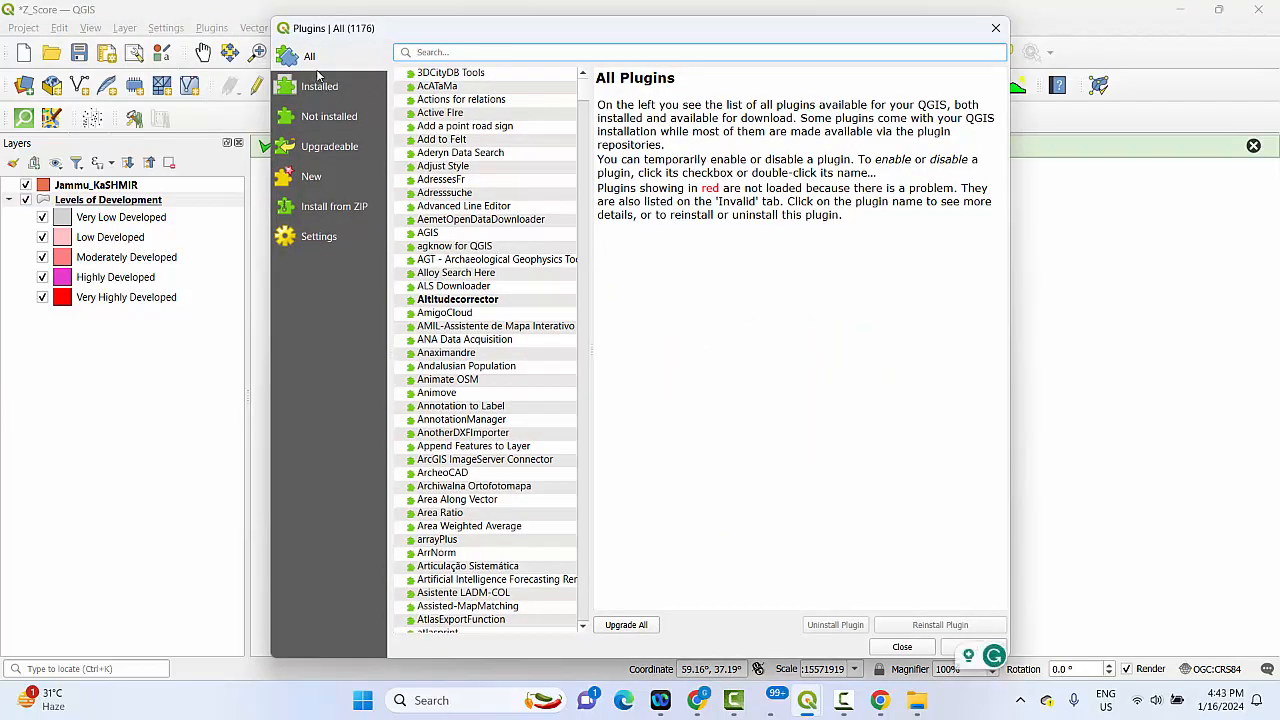
left_click(320, 88)
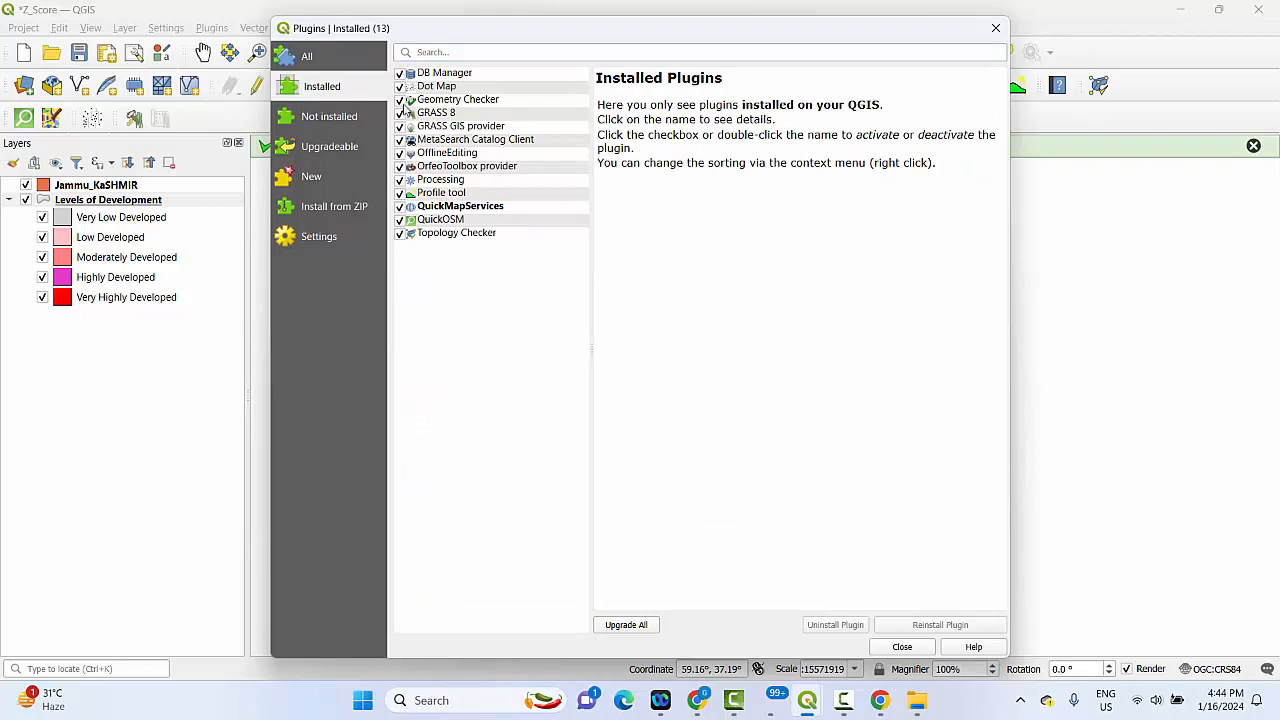
left_click(400, 193)
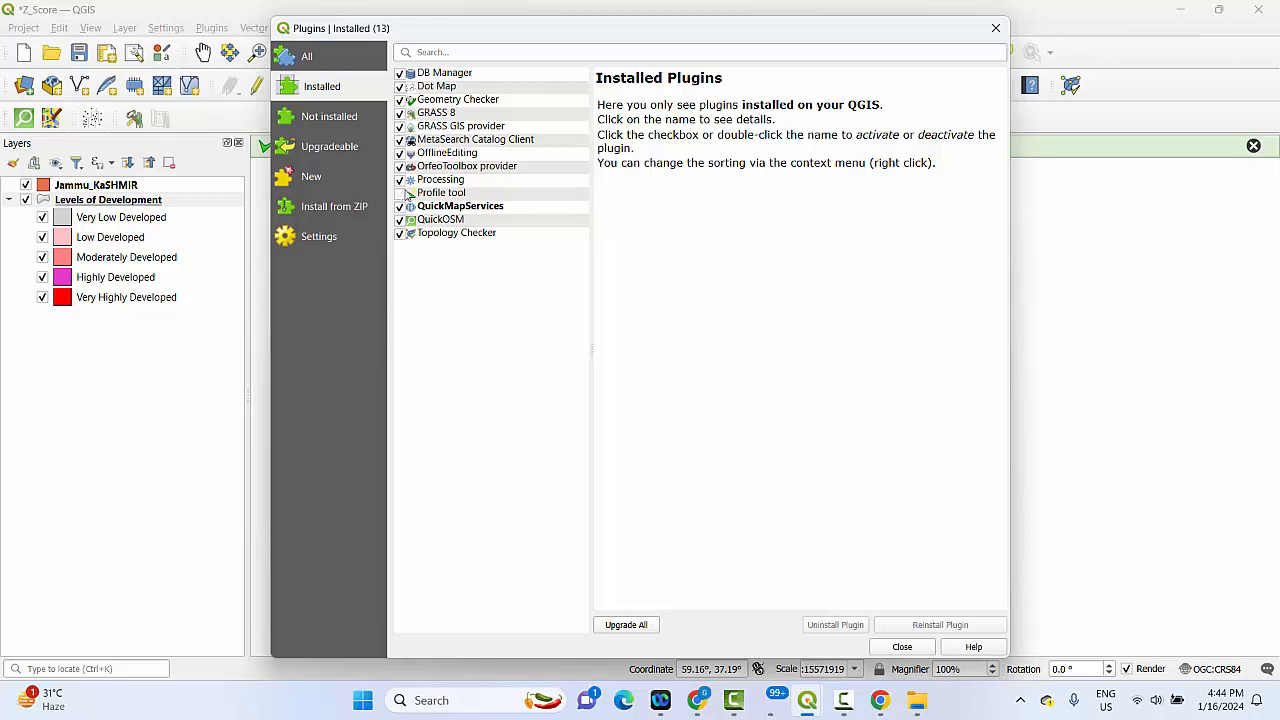
left_click(901, 647)
- Check the plugin commands with Profile tool disabled, then reopen the installed plugins and enable Profile tool again
left_click(209, 27)
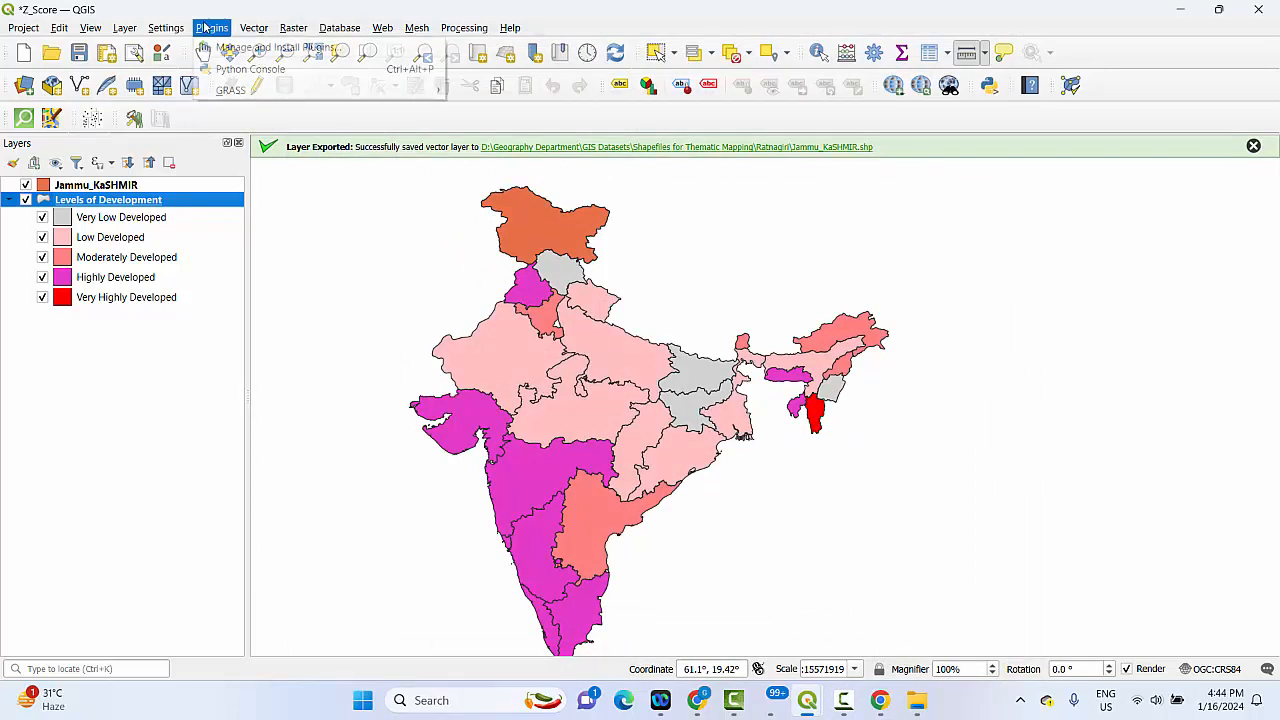
mouse_move(263, 90)
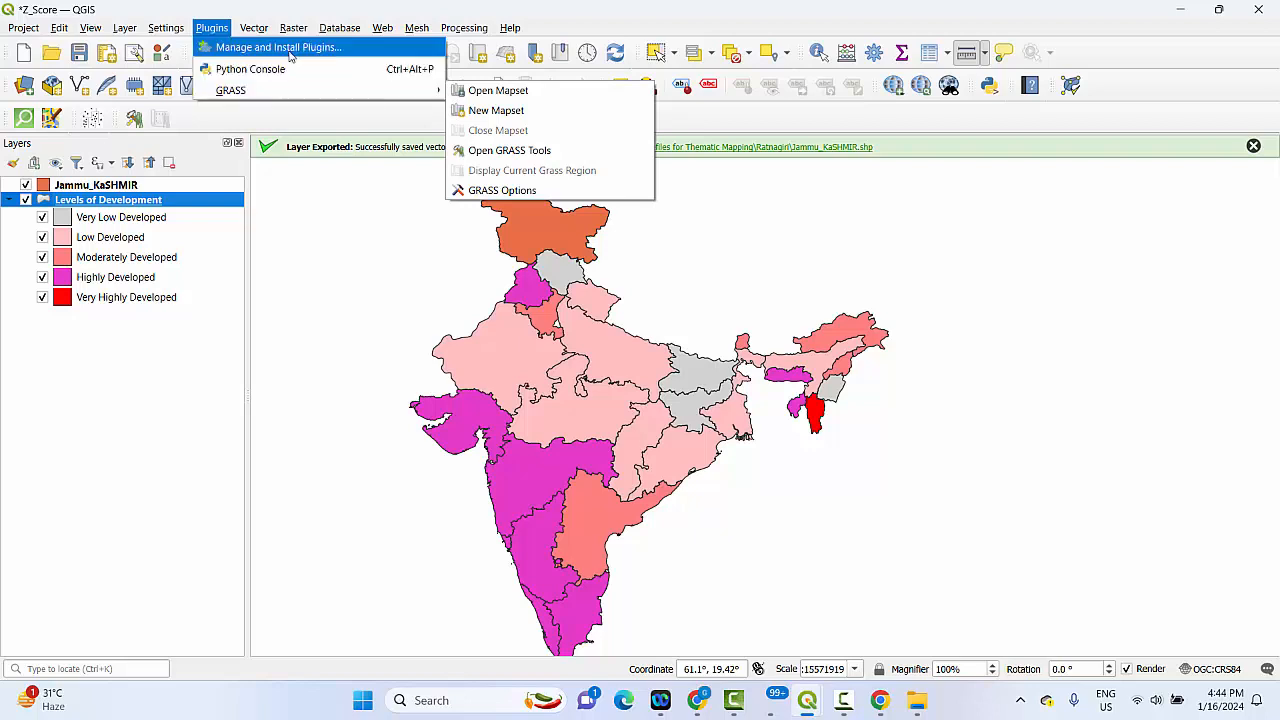
left_click(290, 48)
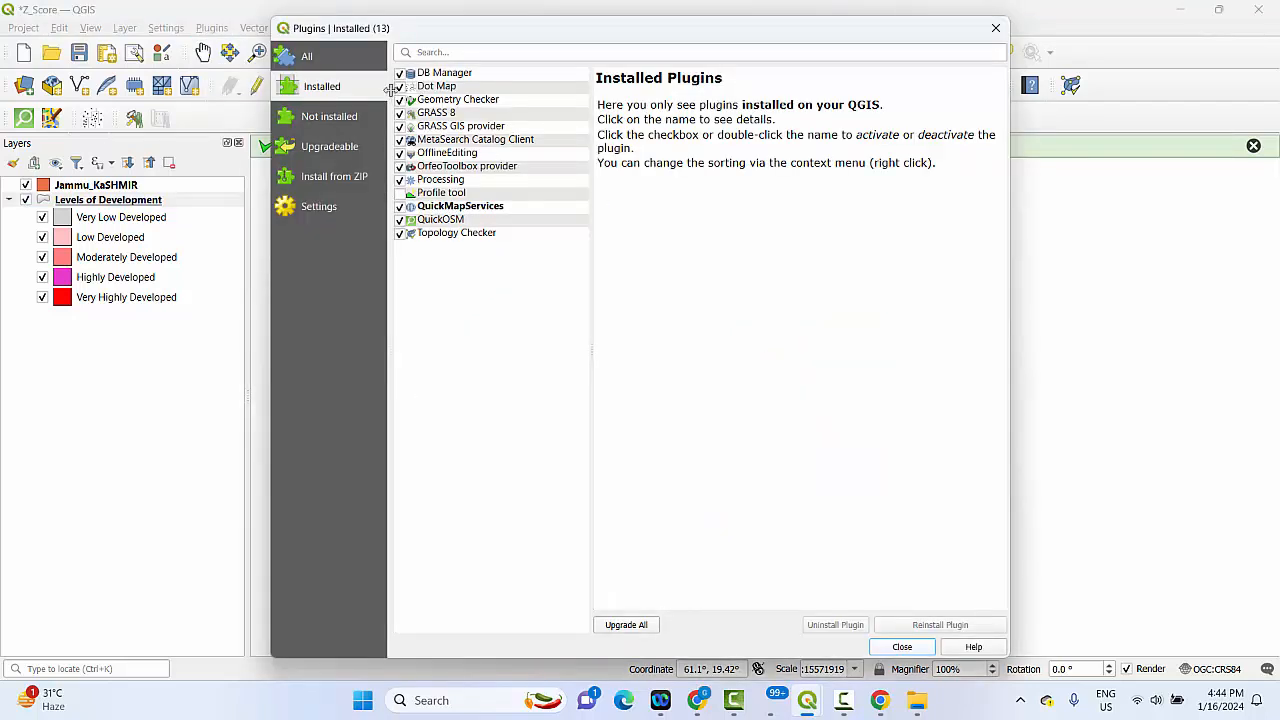
left_click(401, 195)
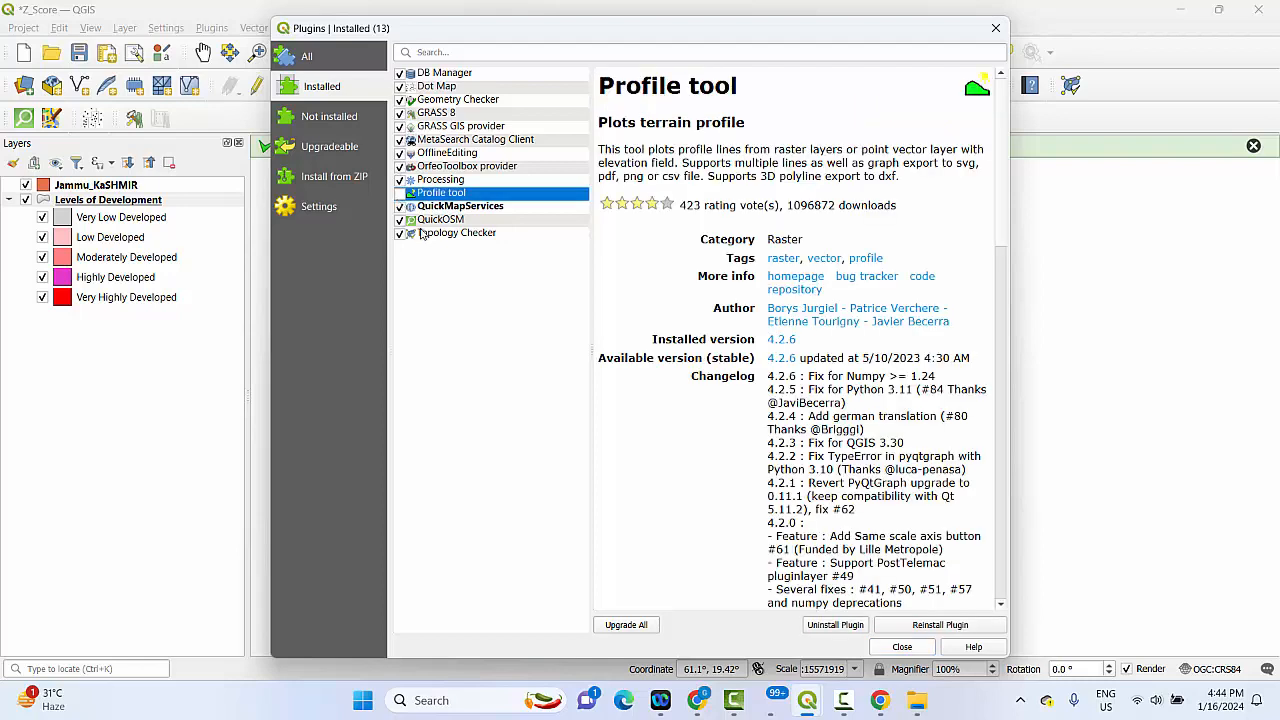
left_click(401, 193)
- Browse the list of repository plugins that are not yet installed
left_click(327, 117)
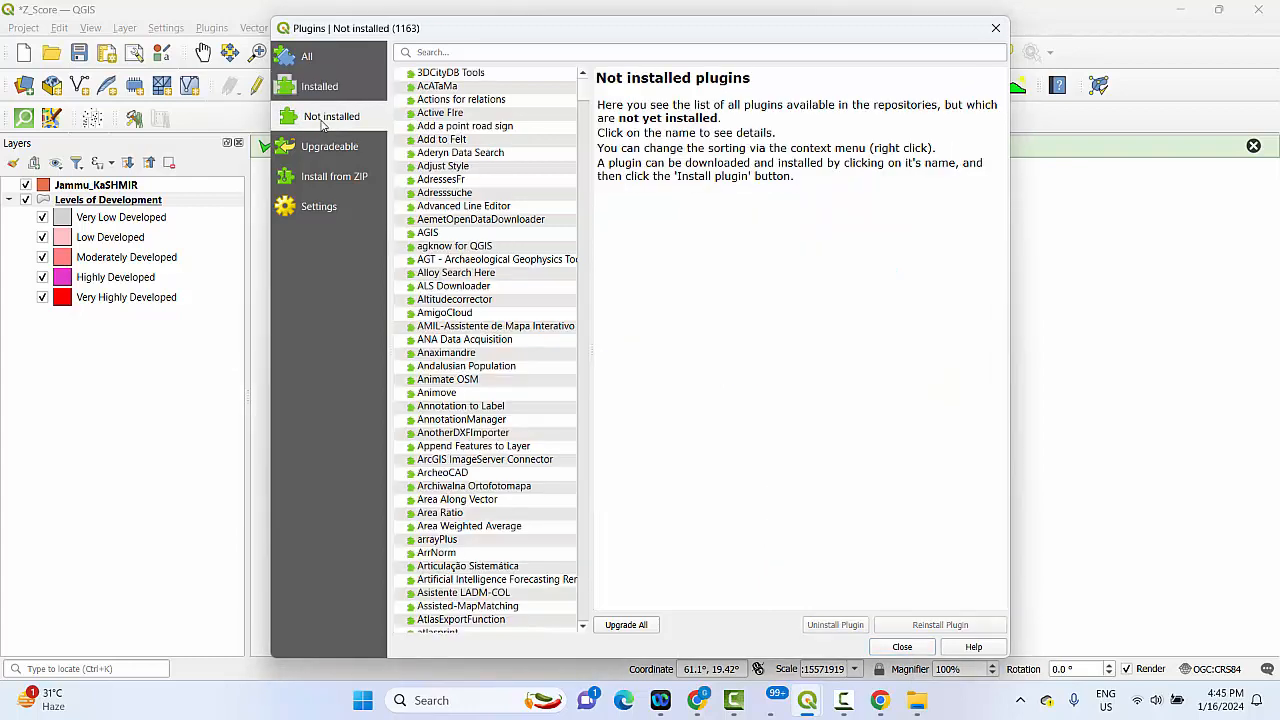
scroll(494, 370, "down", 15)
scroll(494, 370, "down", 20)
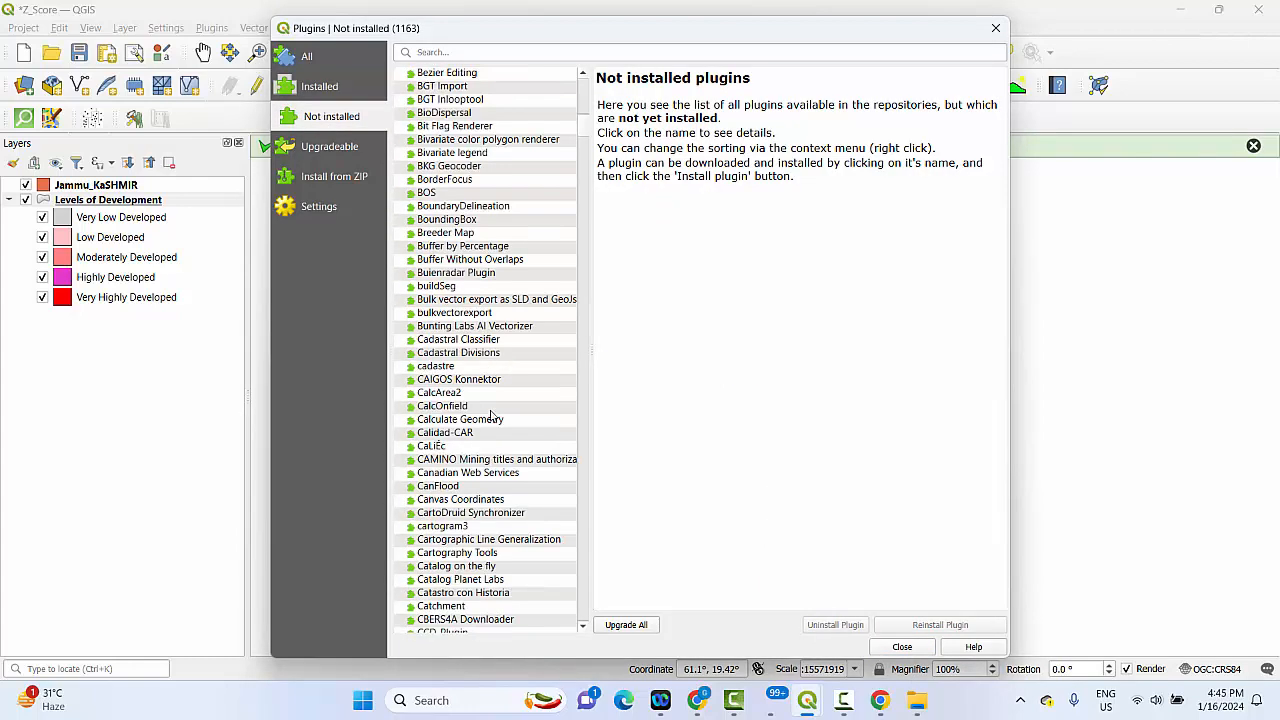
- Upgrade the QuickMapServices plugin to the available newer version
left_click(334, 150)
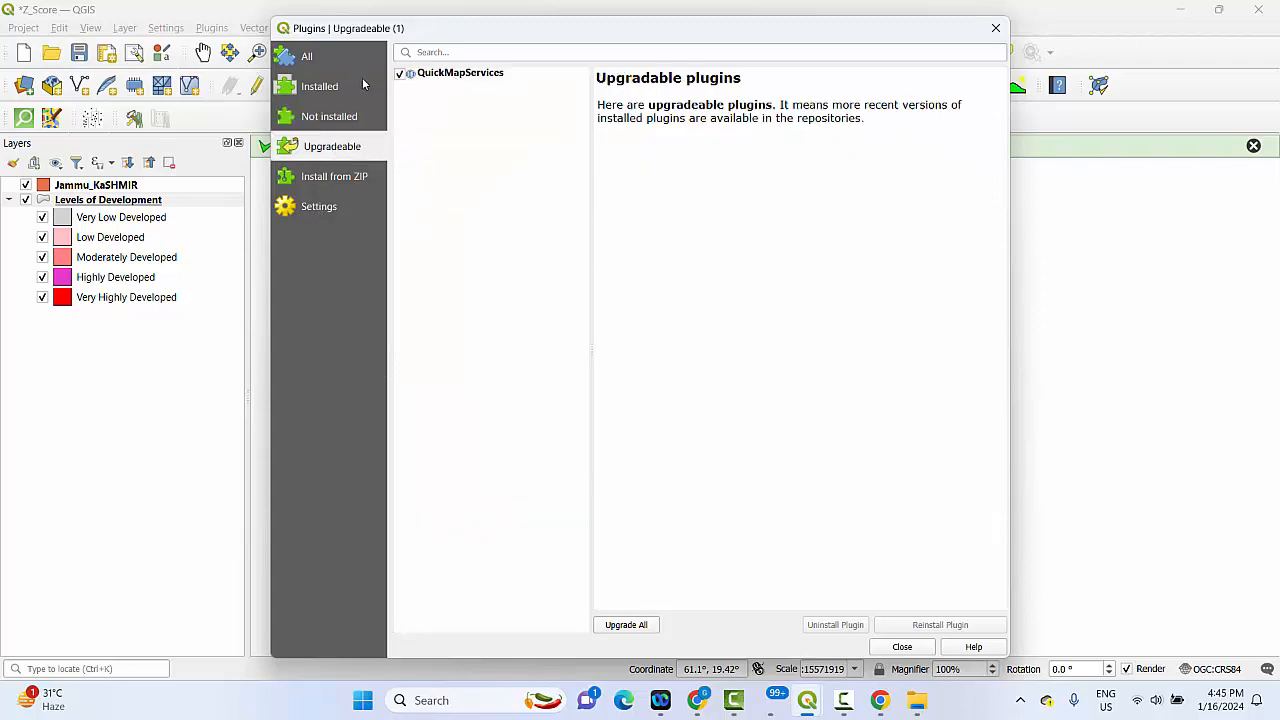
left_click(450, 75)
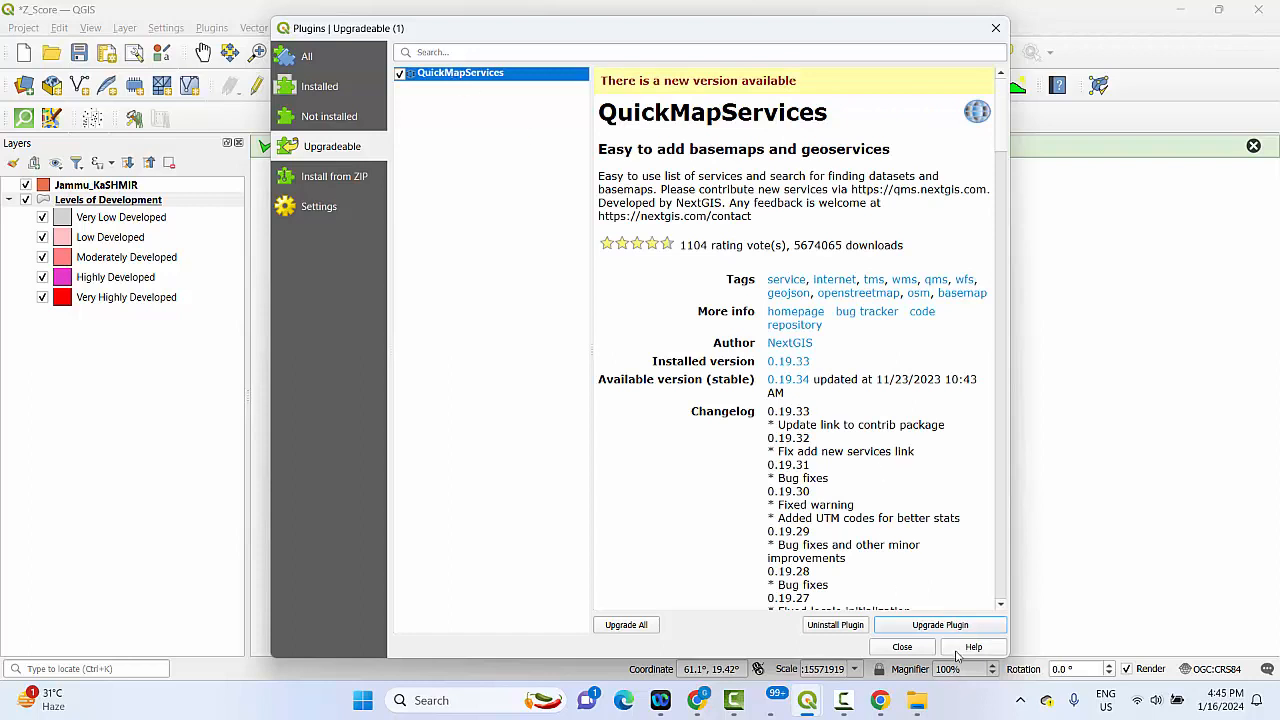
left_click(952, 628)
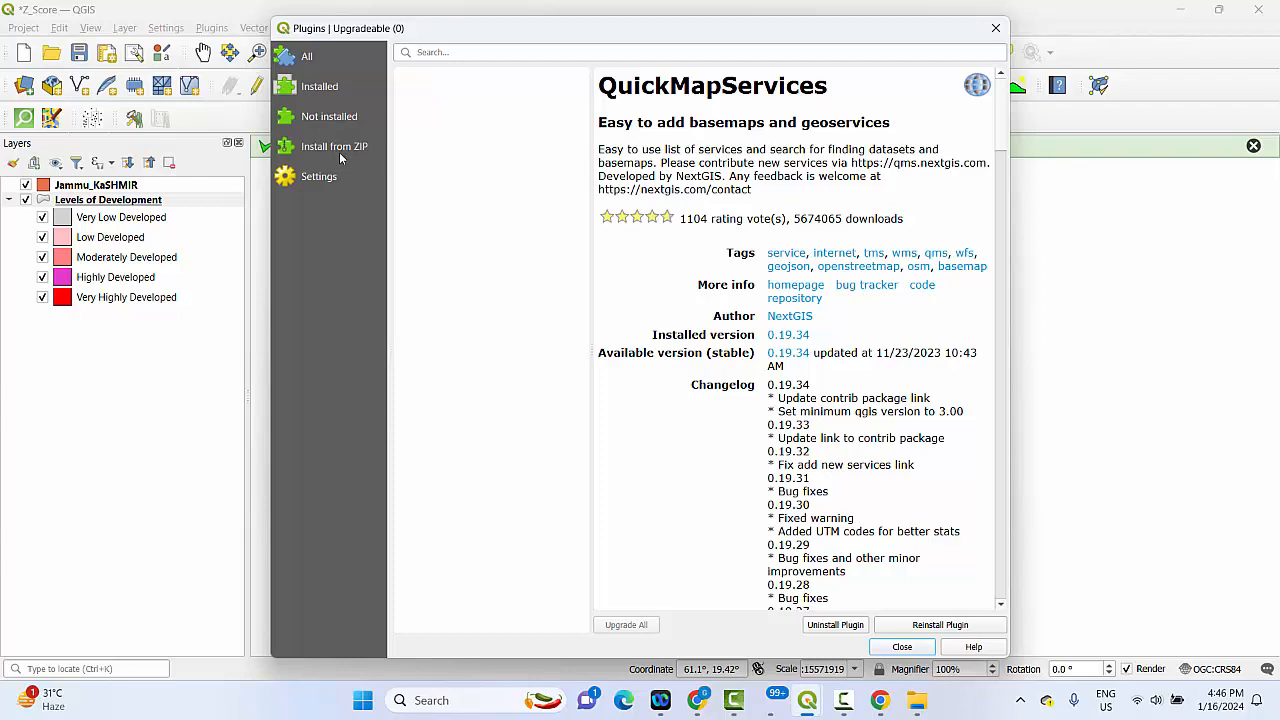
- Review the full plugin list, the option to install from a ZIP file and the plugin manager settings
left_click(307, 58)
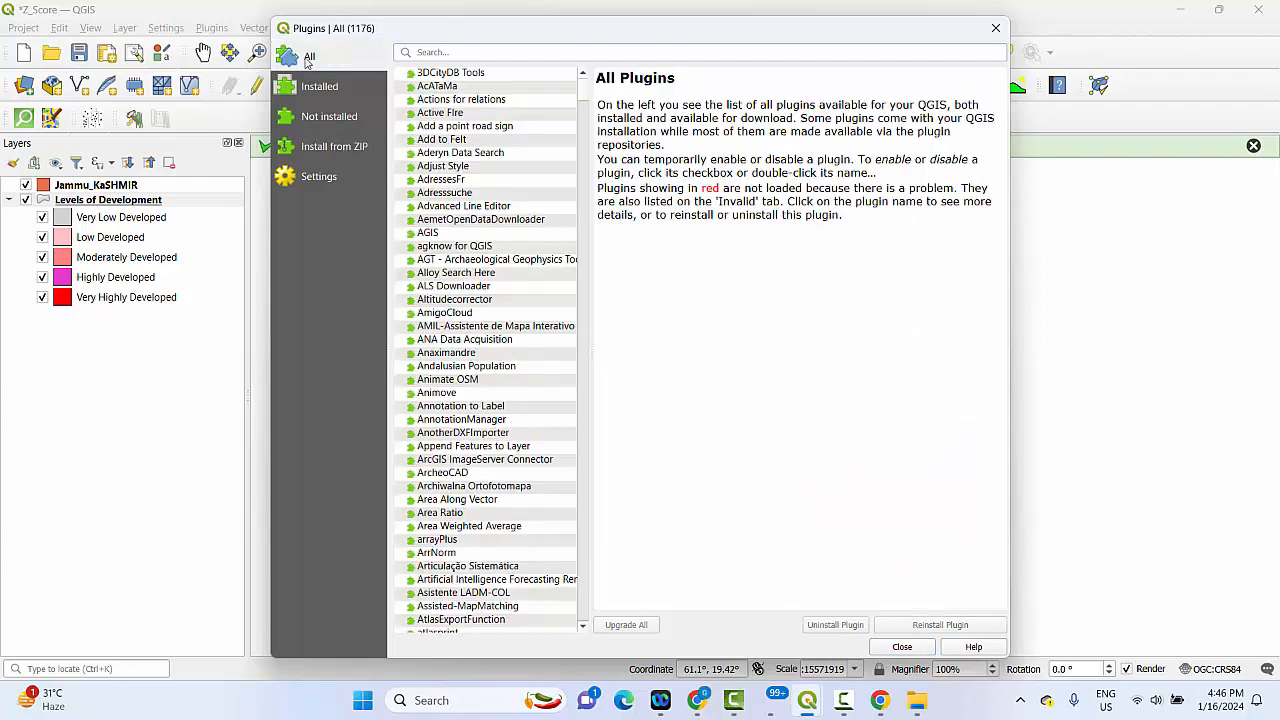
left_click(321, 152)
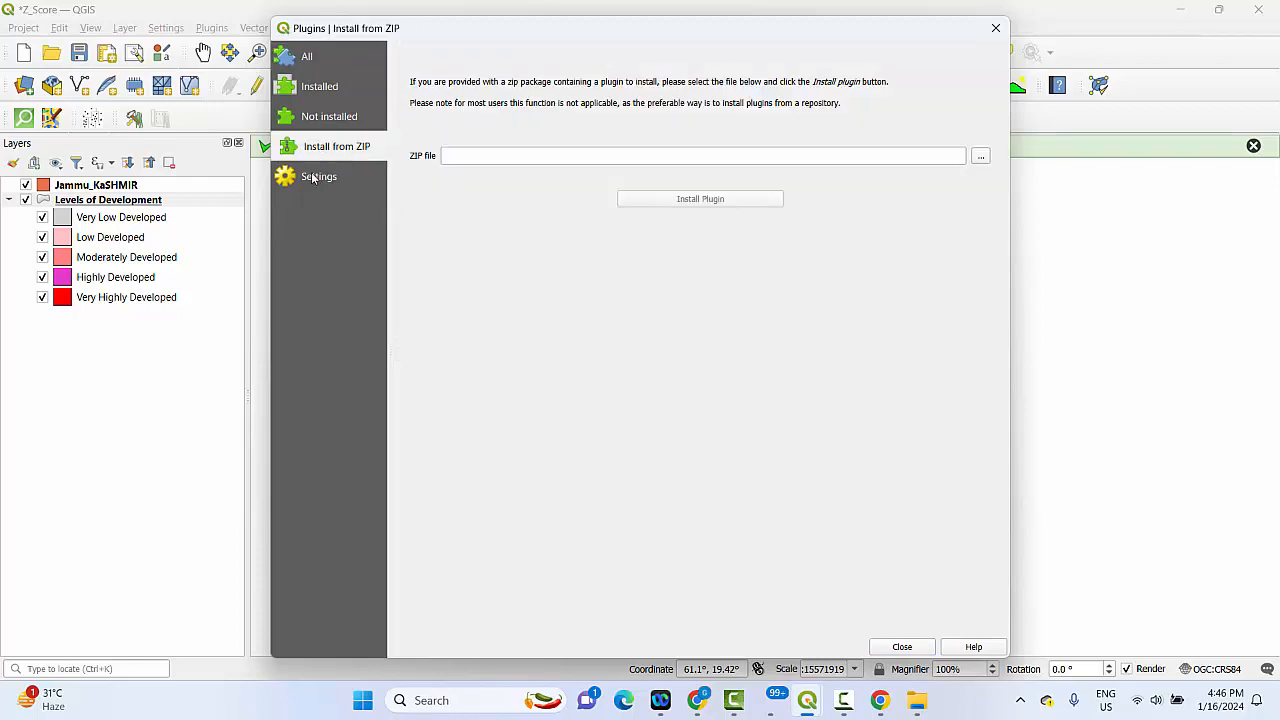
left_click(321, 177)
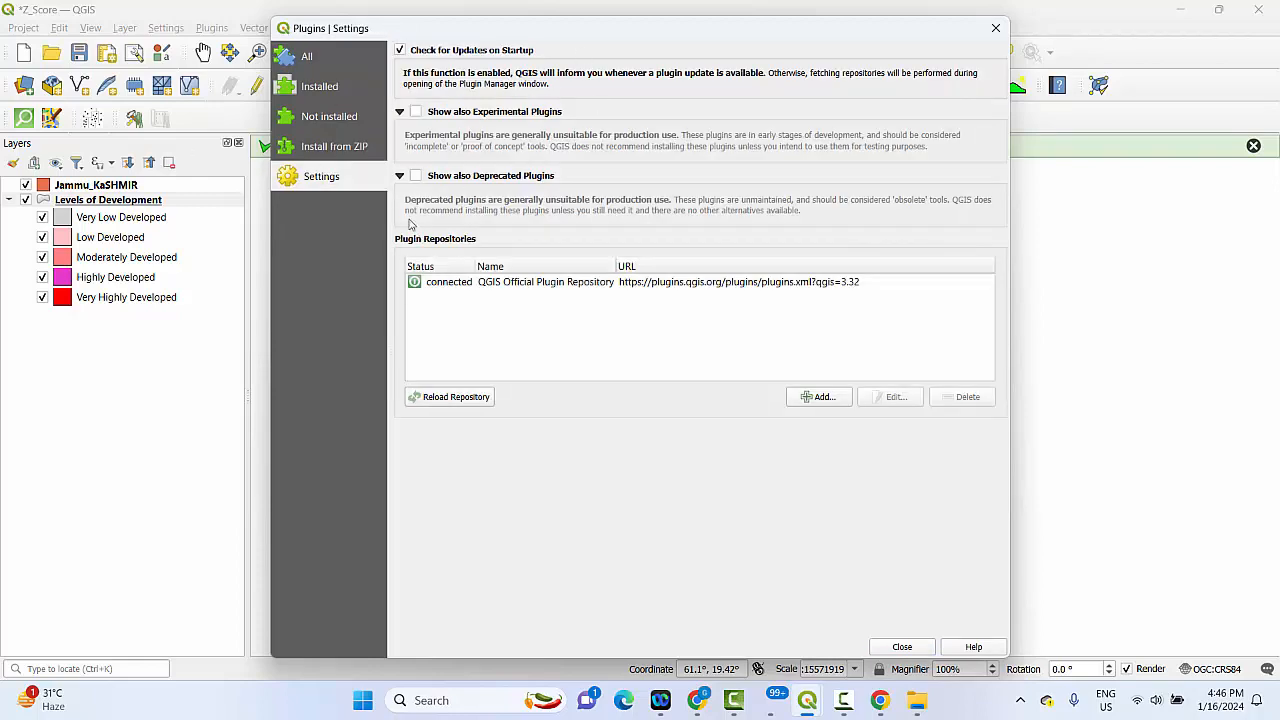
- Search all plugins for "sola", view the details of Point selection algorithms, and close the plugin manager without installing it
left_click(314, 60)
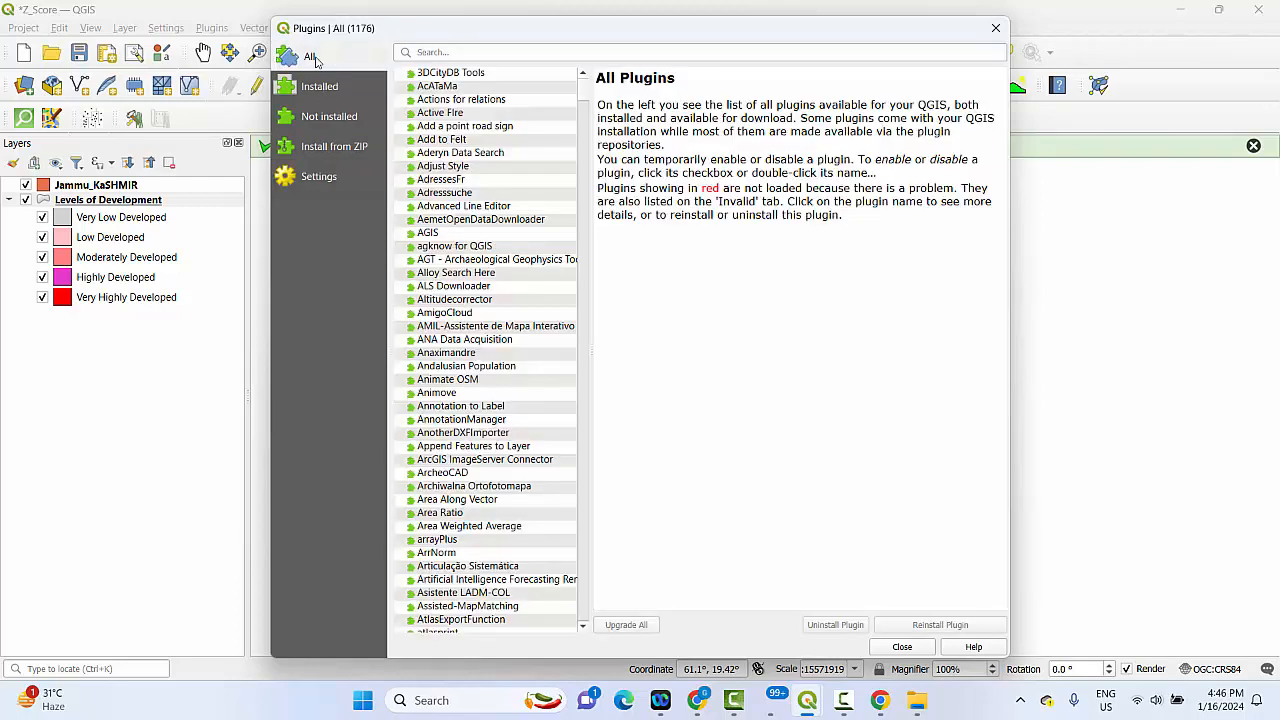
left_click(468, 48)
type("s")
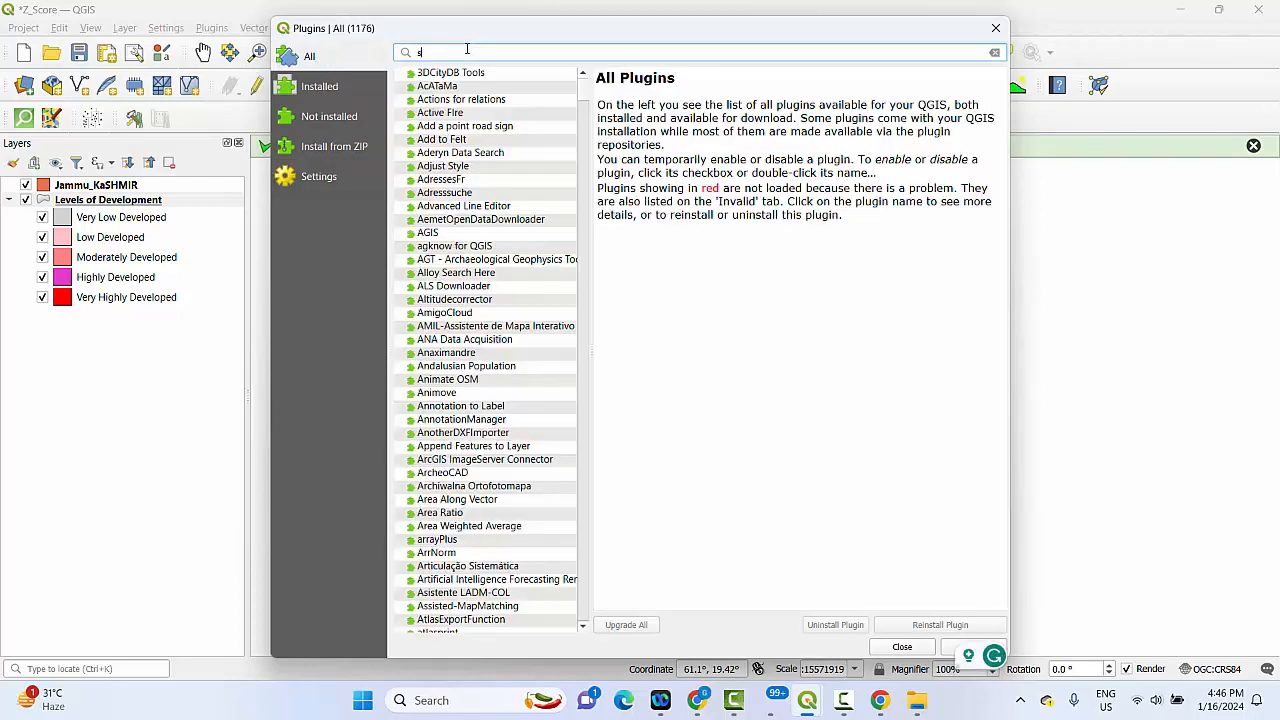
type("ola")
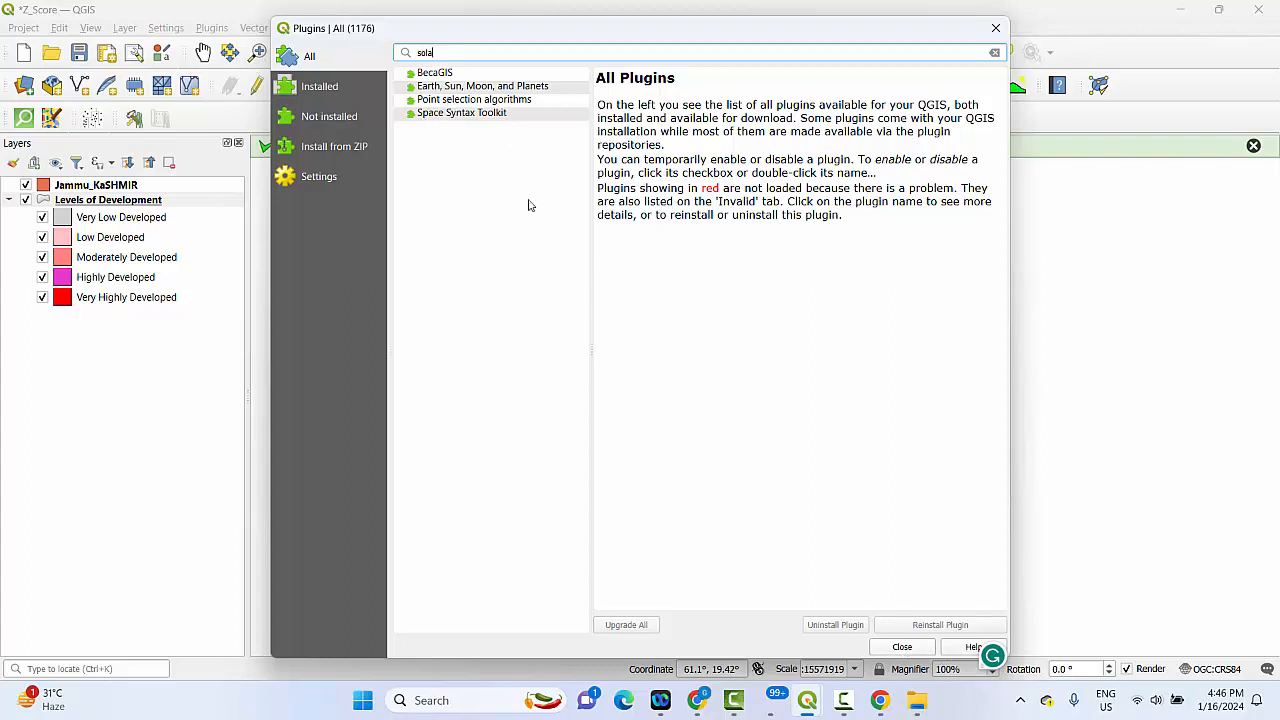
left_click(455, 100)
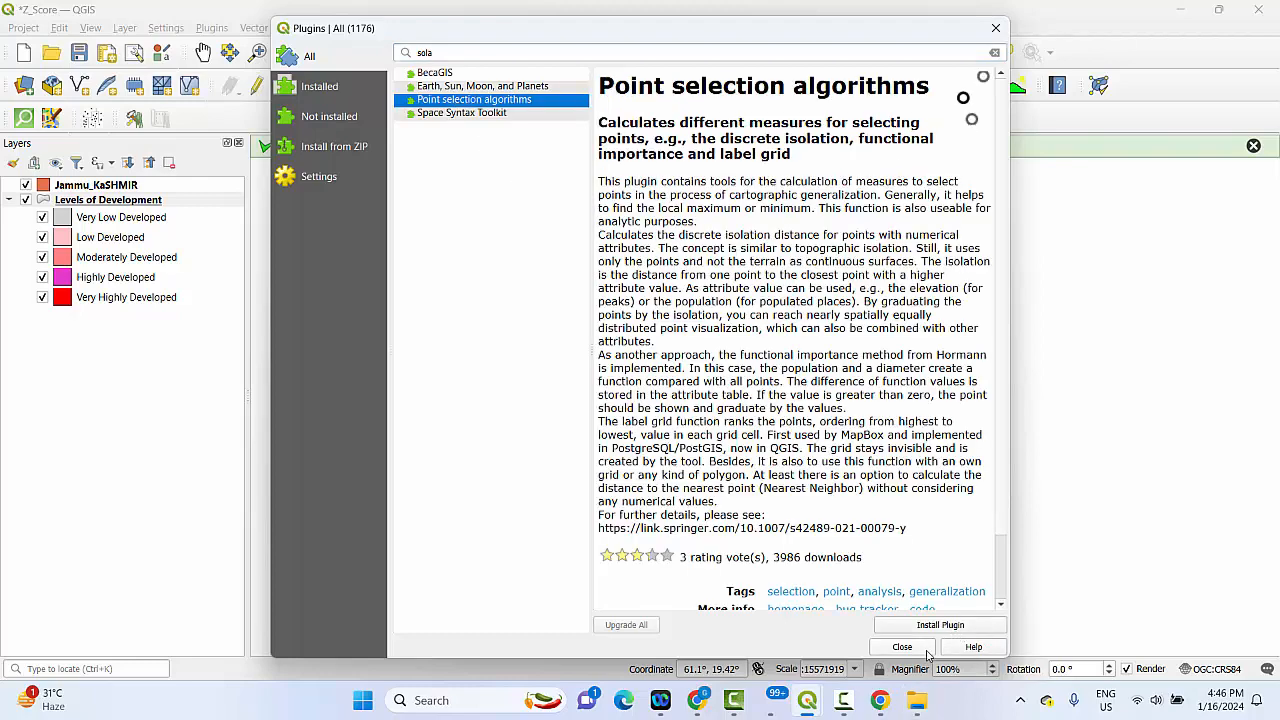
left_click(912, 647)
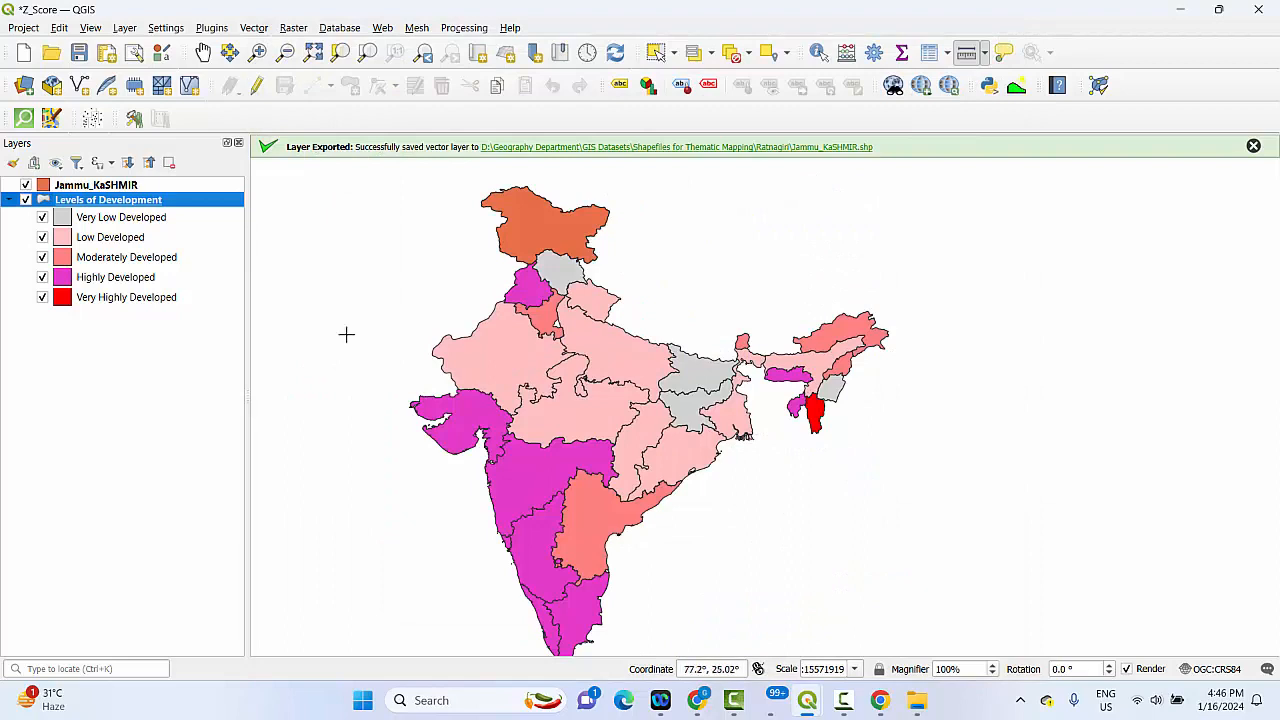
left_click(1252, 147)
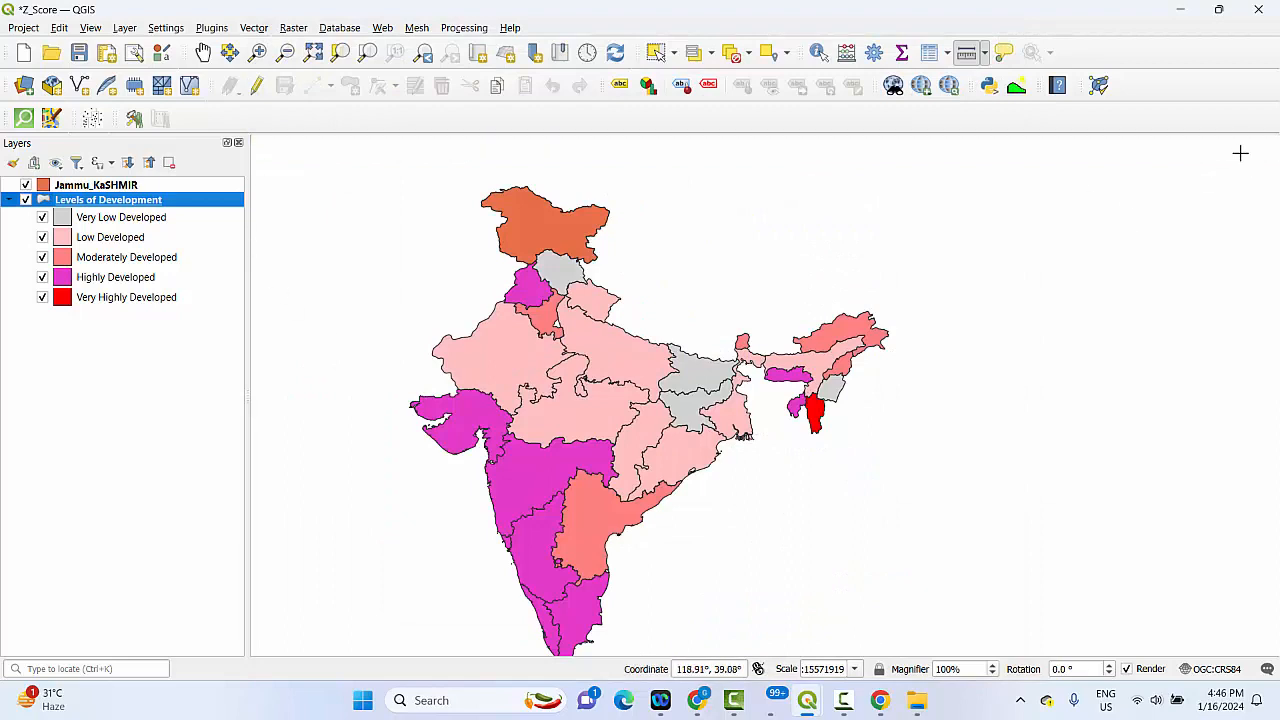
- Look through the vector commands, including Dot Map, Topology Checker, QuickOSM and the geoprocessing tools
left_click(210, 29)
mouse_move(256, 30)
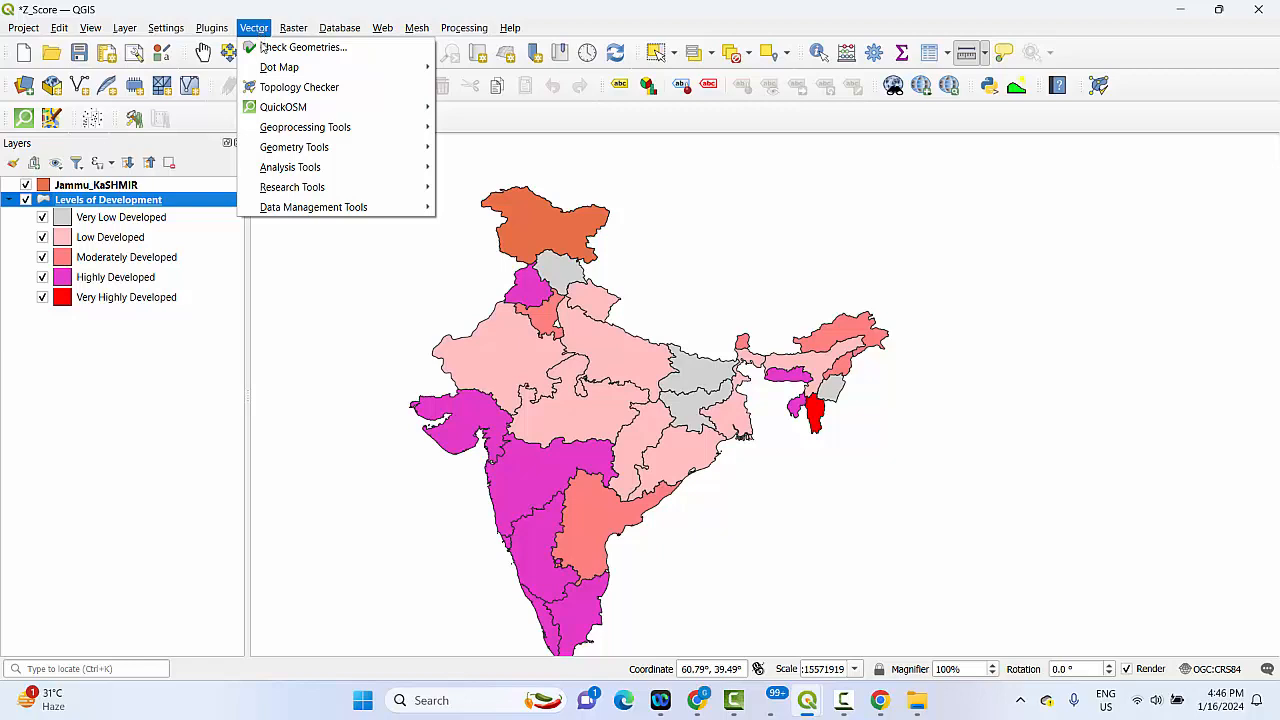
mouse_move(320, 66)
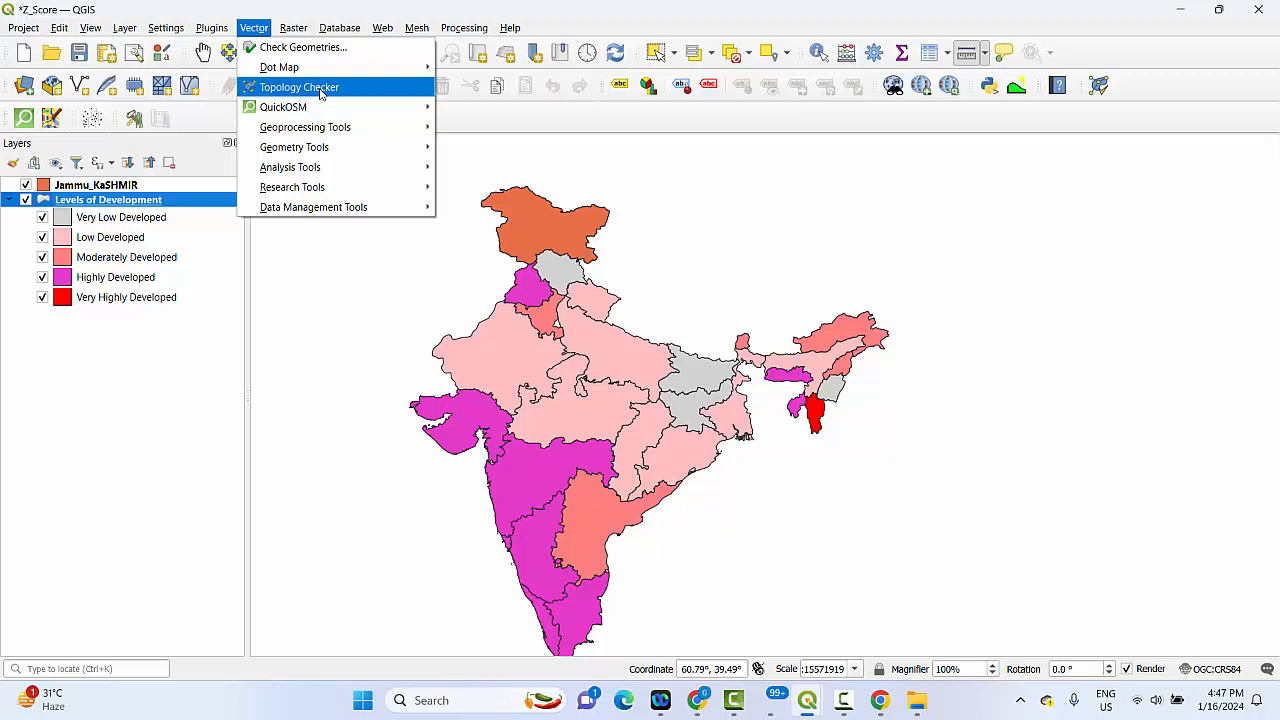
mouse_move(316, 108)
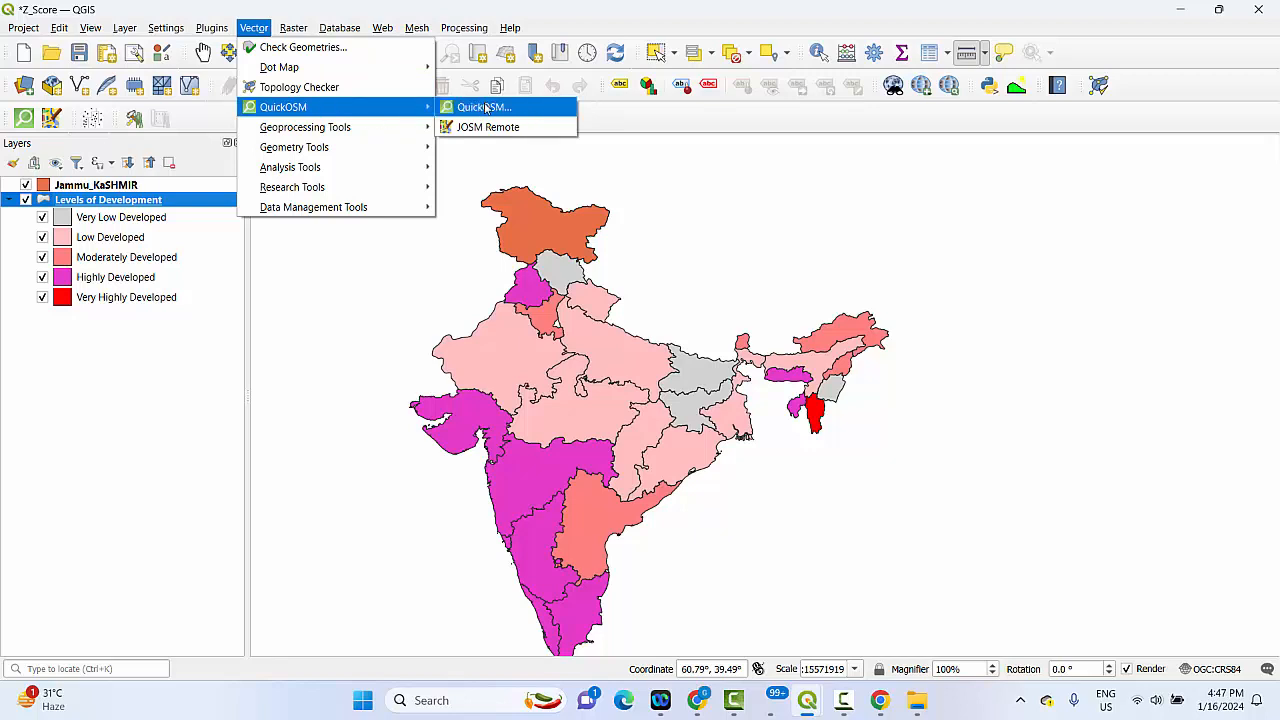
mouse_move(362, 133)
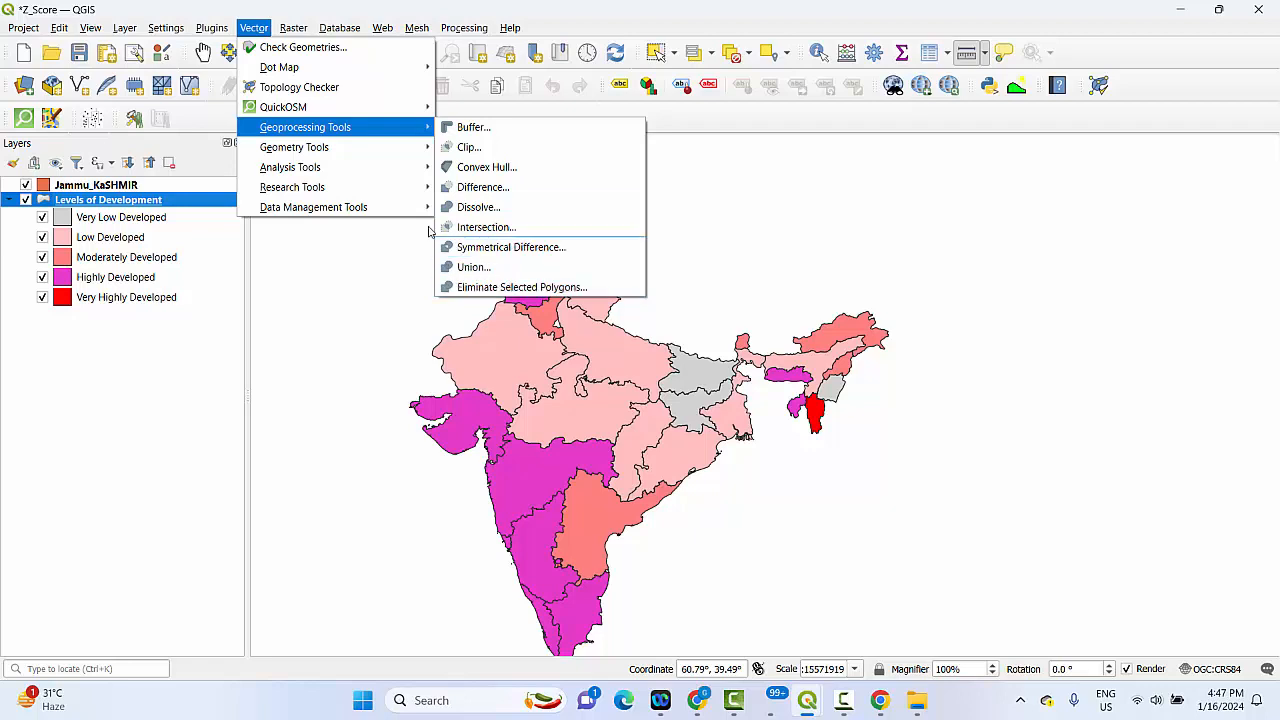
- Run Centroids on the Jammu_KaSHMIR layer, creating a centroid for each part in a temporary layer
mouse_move(329, 146)
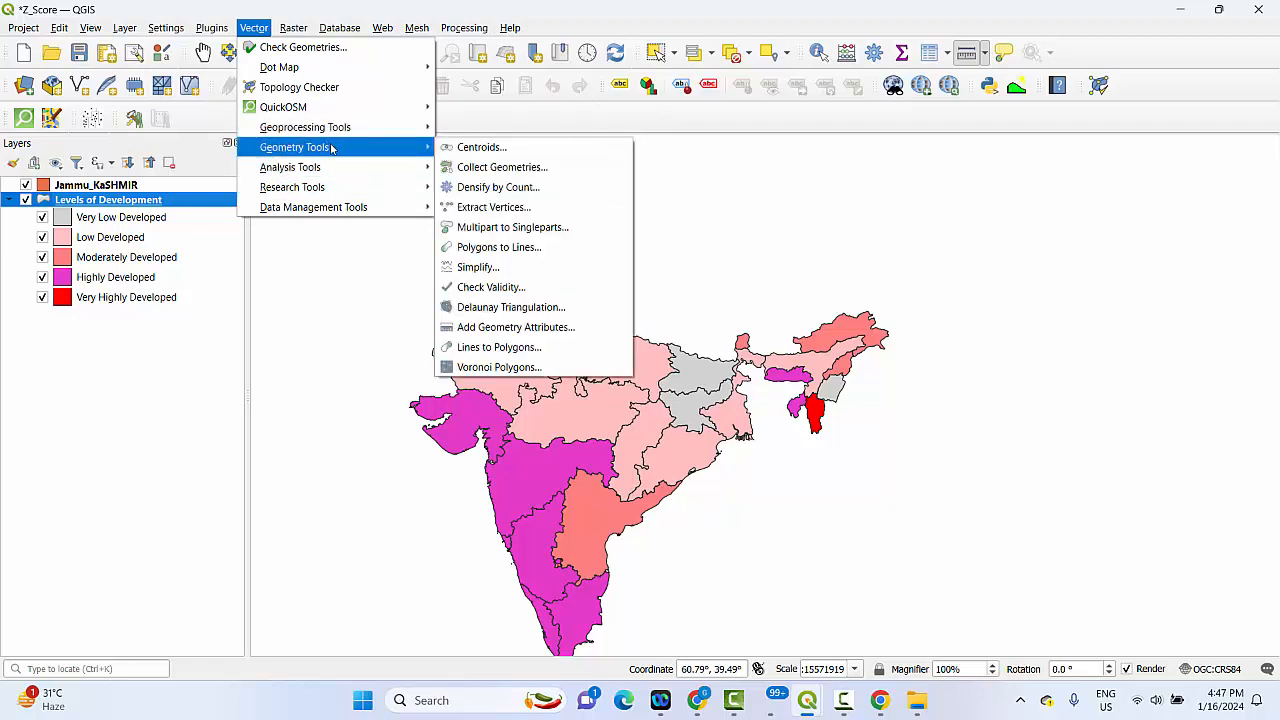
left_click(490, 149)
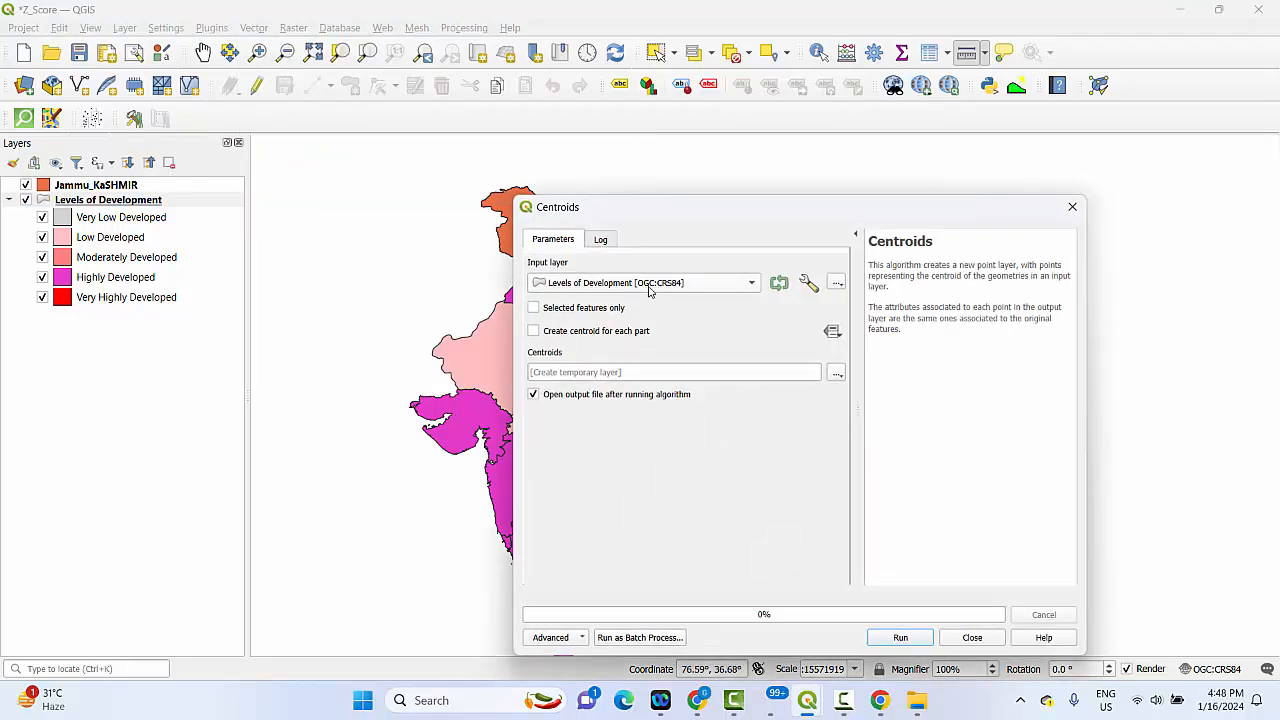
left_click(652, 285)
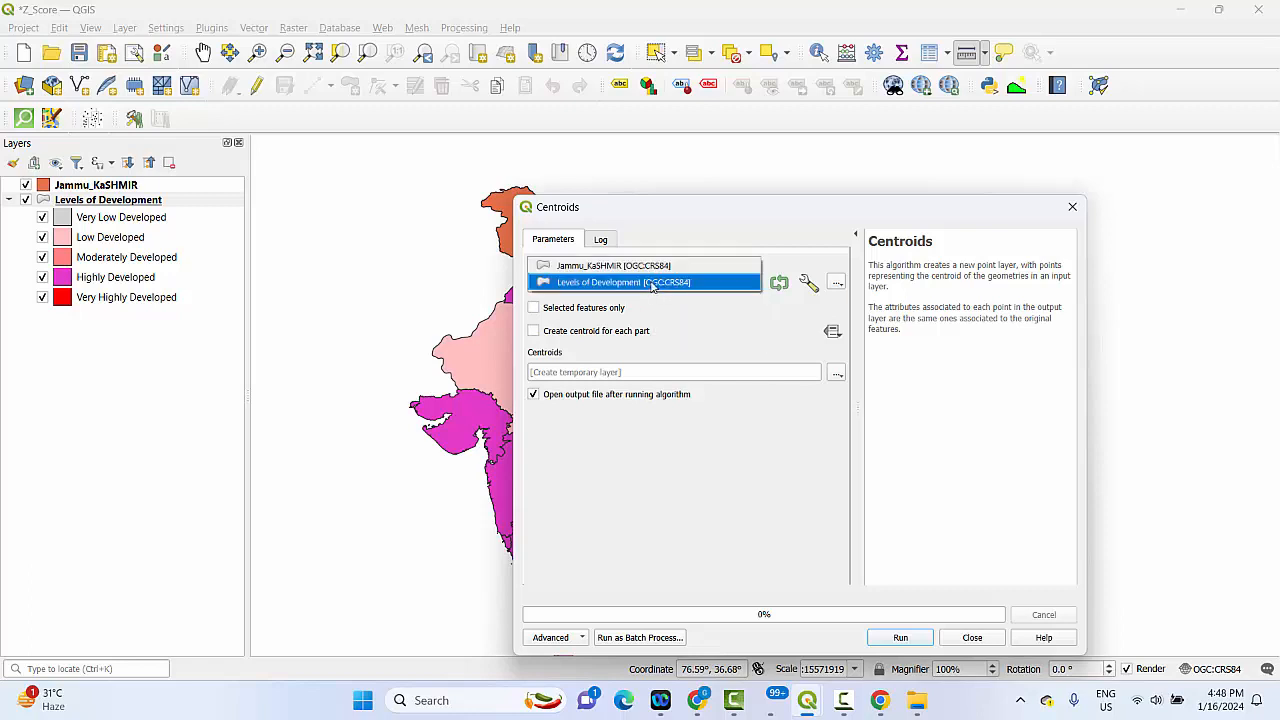
left_click(599, 267)
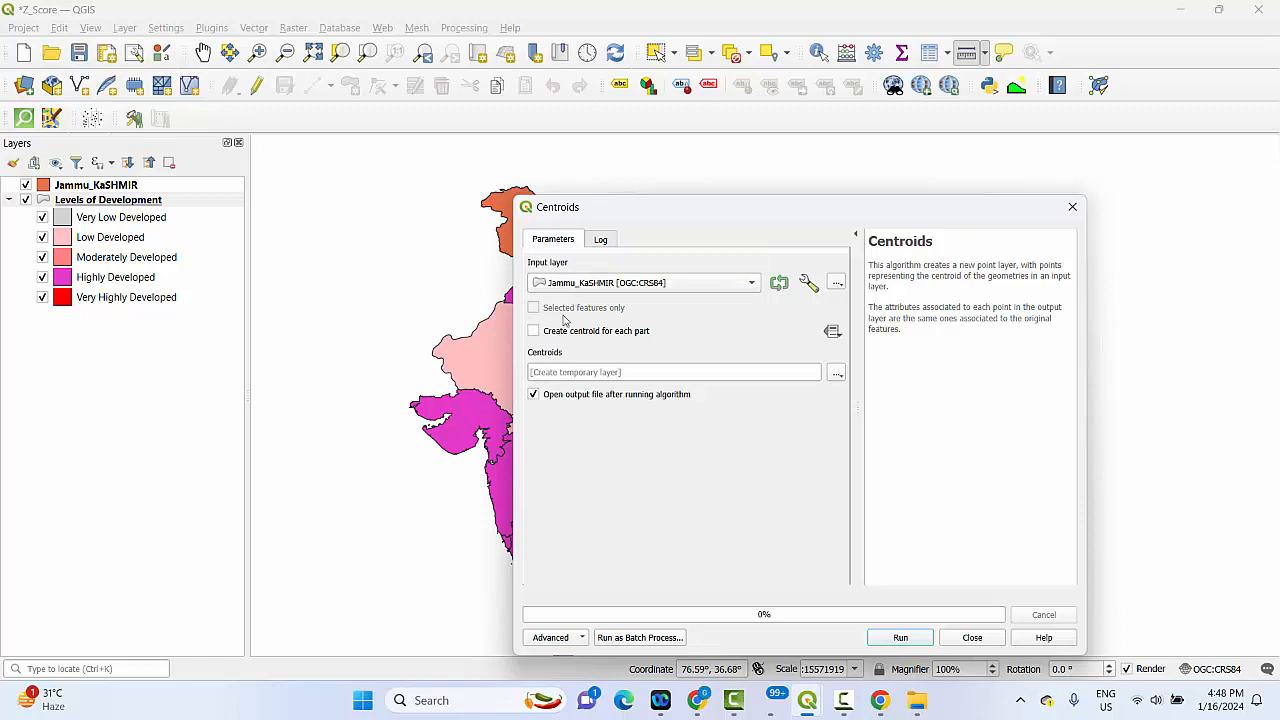
left_click(534, 333)
left_click(901, 640)
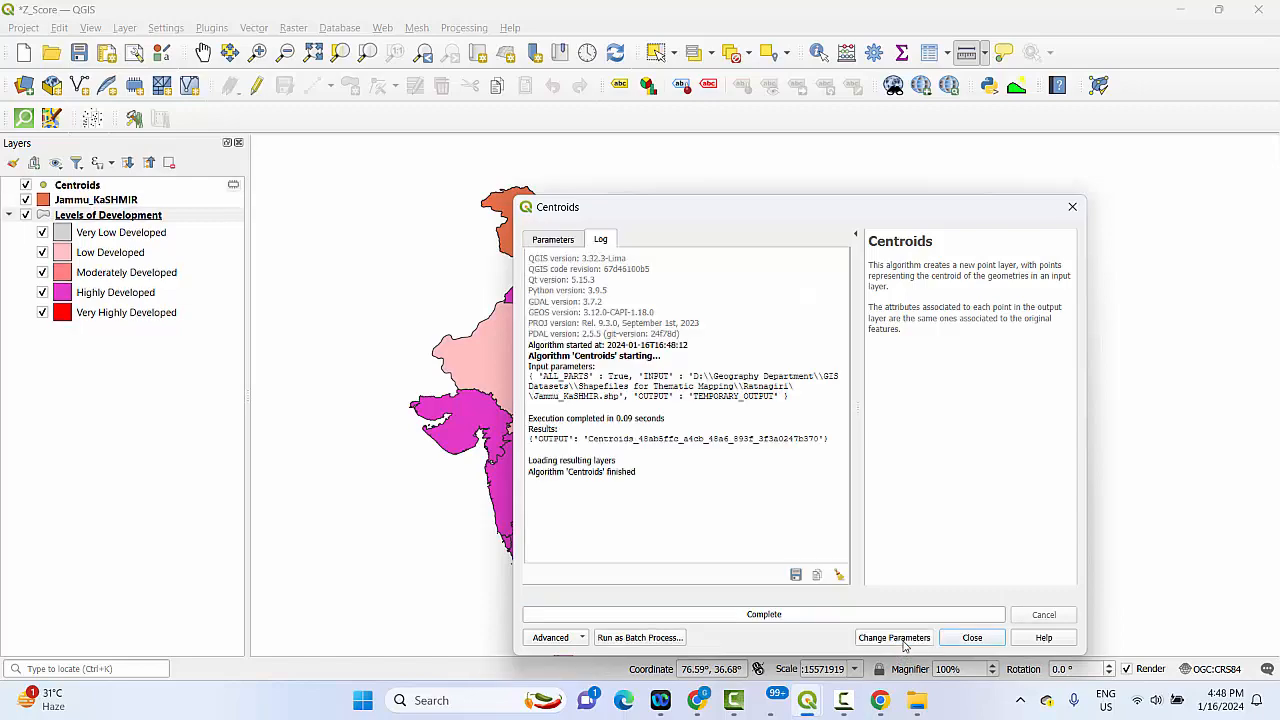
- Close the Centroids tool and look over the remaining vector geometry tools and the processing commands
left_click(982, 640)
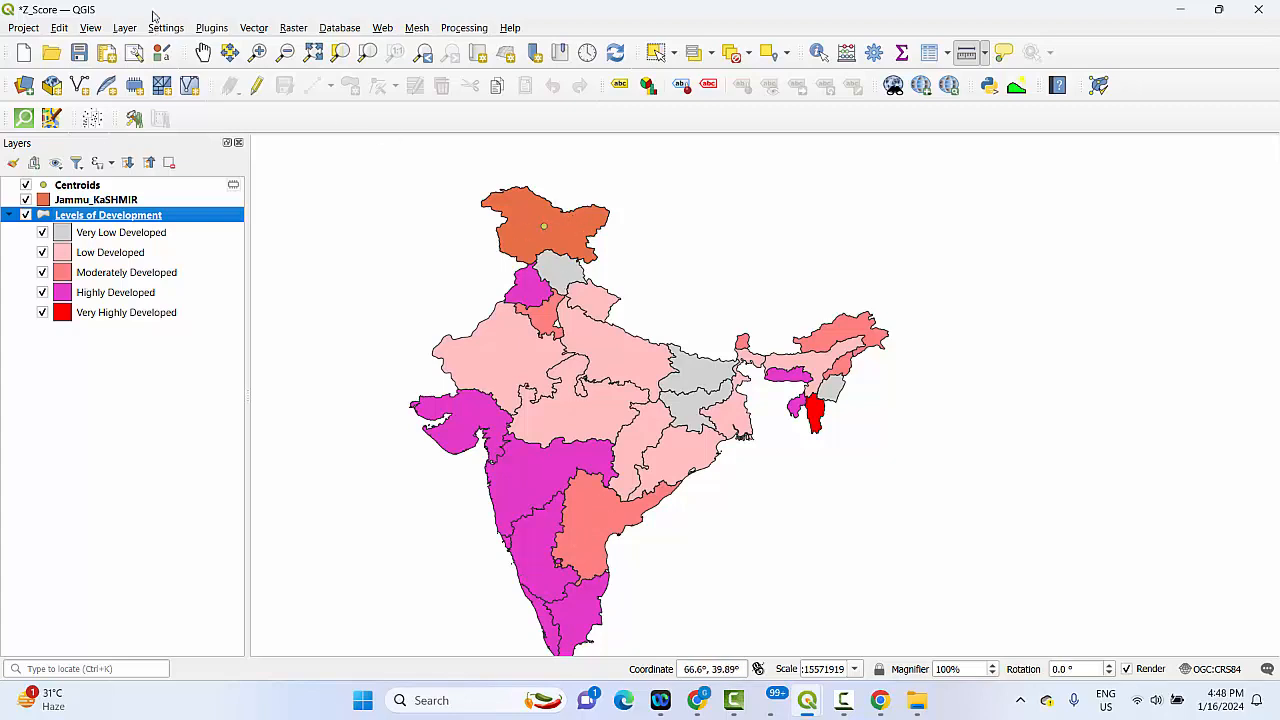
left_click(240, 28)
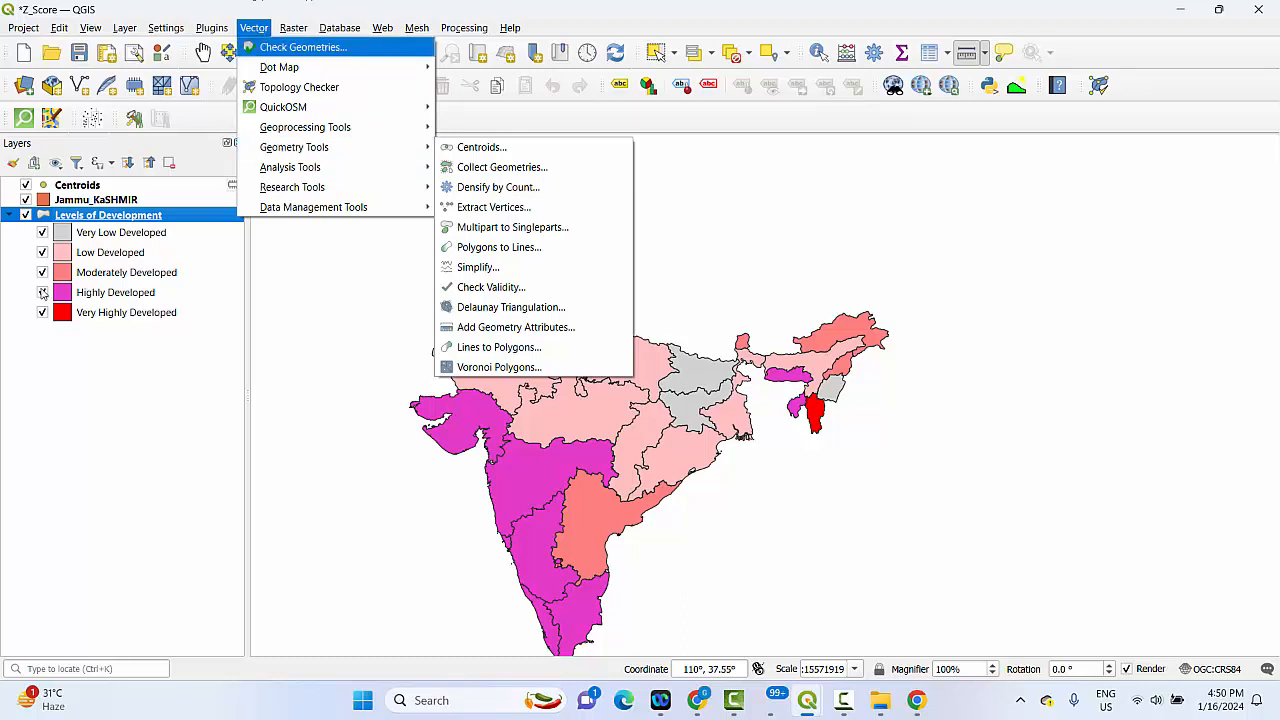
mouse_move(449, 24)
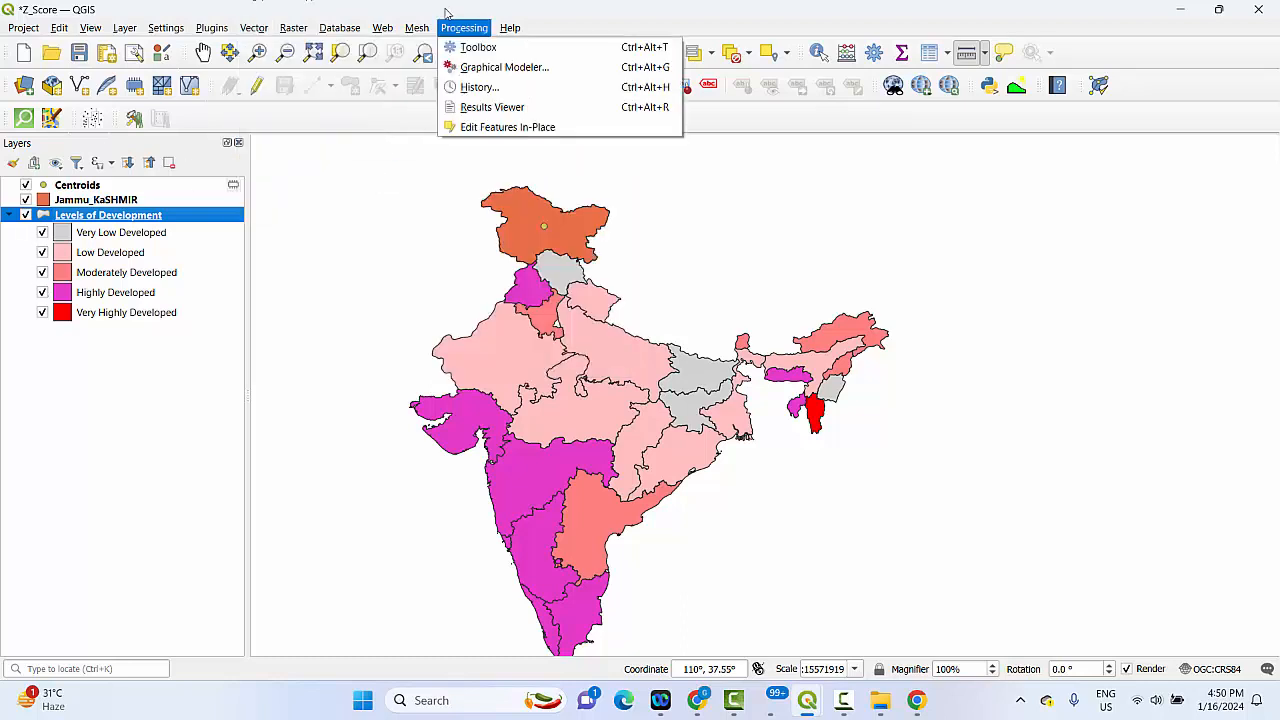
- Hide the Levels of Development, Jammu_KaSHMIR and Centroids layers, and show all three again
left_click(26, 185)
left_click(26, 185)
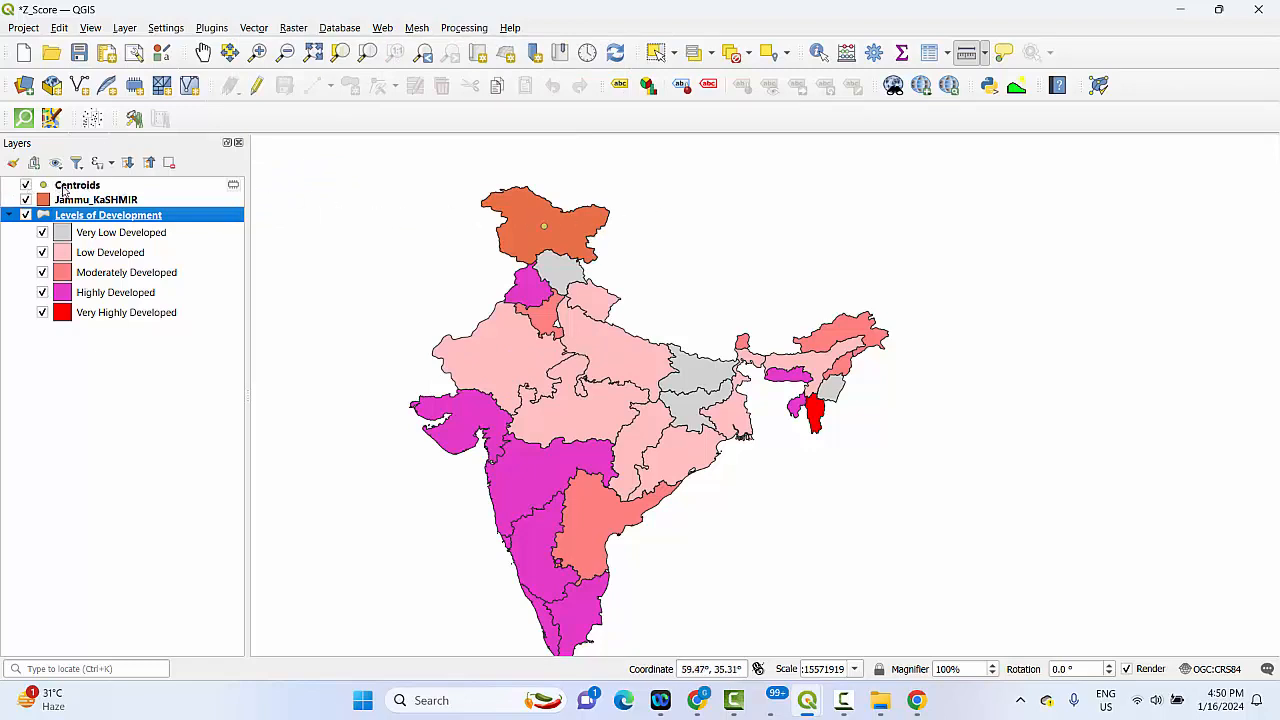
left_click(26, 215)
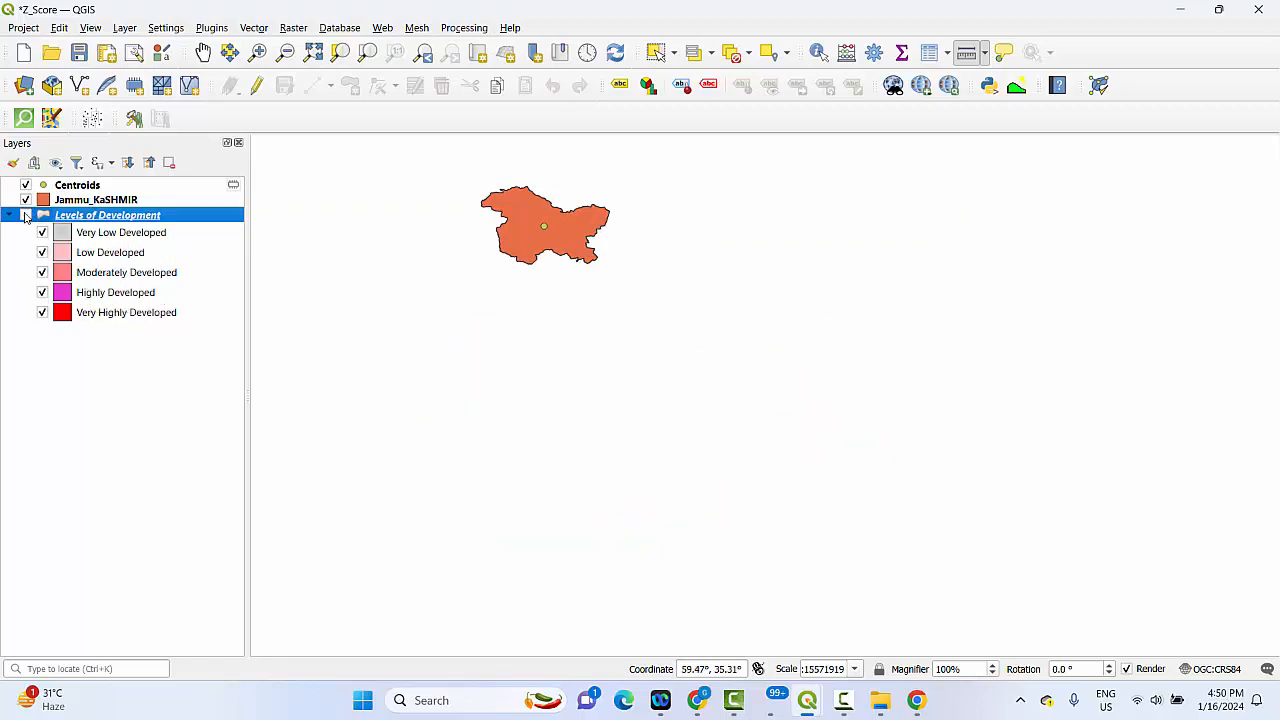
left_click(26, 200)
left_click(26, 185)
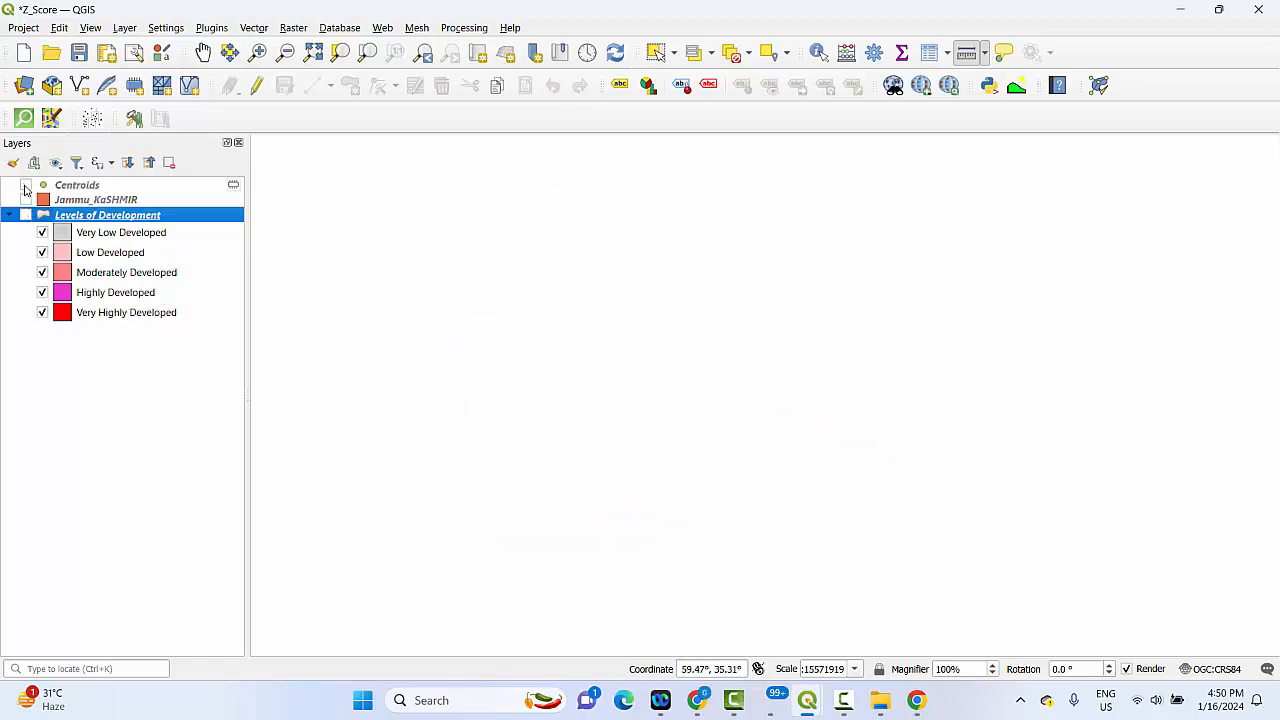
left_click(26, 185)
left_click(26, 200)
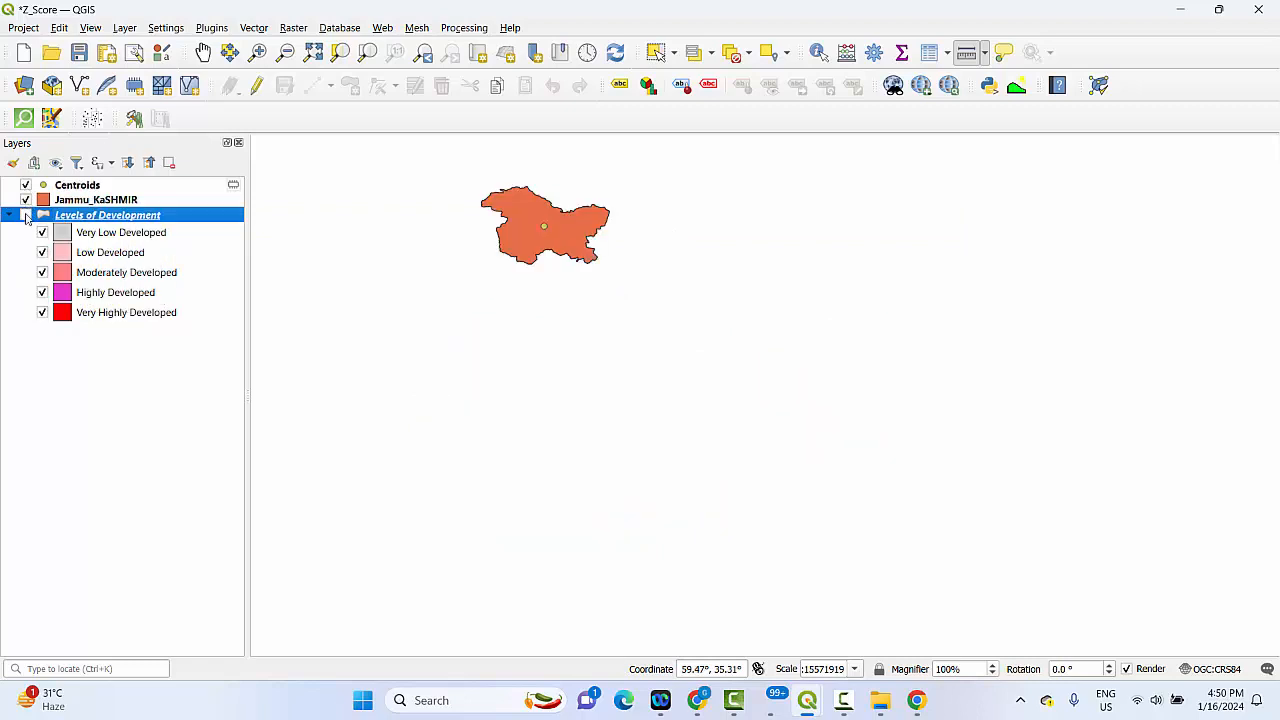
left_click(26, 215)
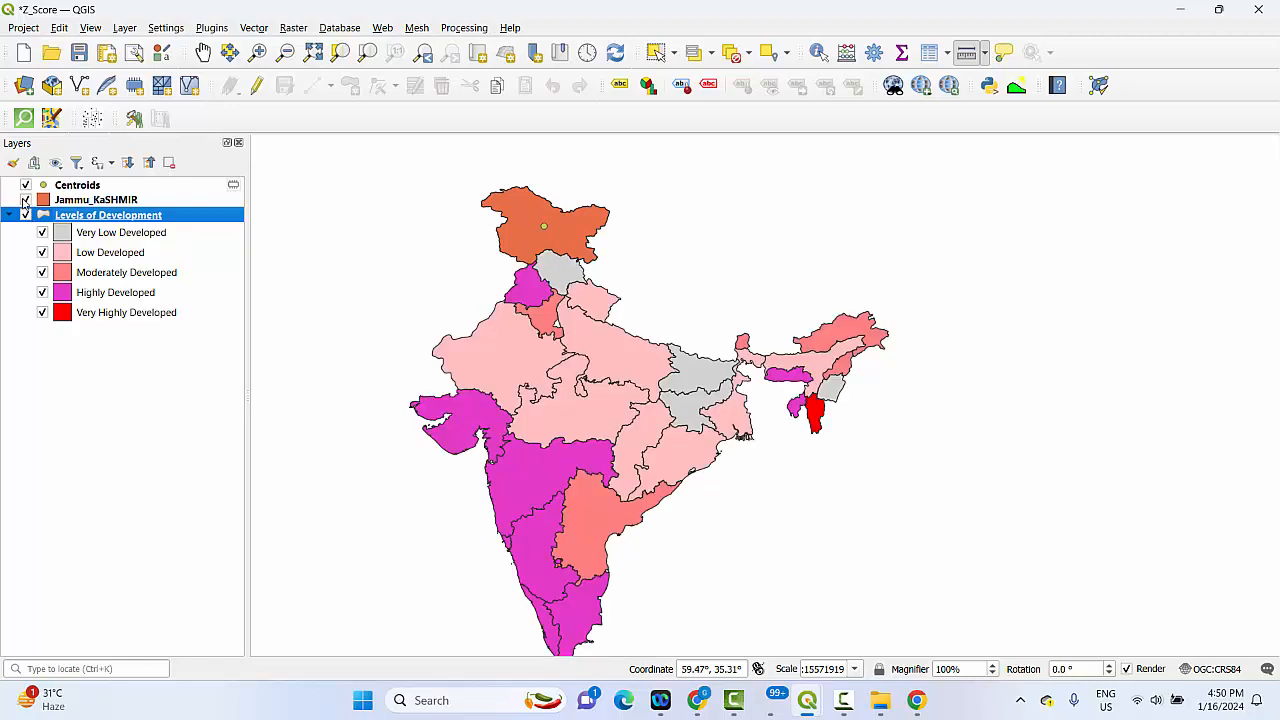
- Switch the Jammu_KaSHMIR and Centroids layers off and on again, and close the Levels of Development label properties without changes
left_click(26, 200)
left_click(26, 200)
left_click(26, 185)
left_click(26, 185)
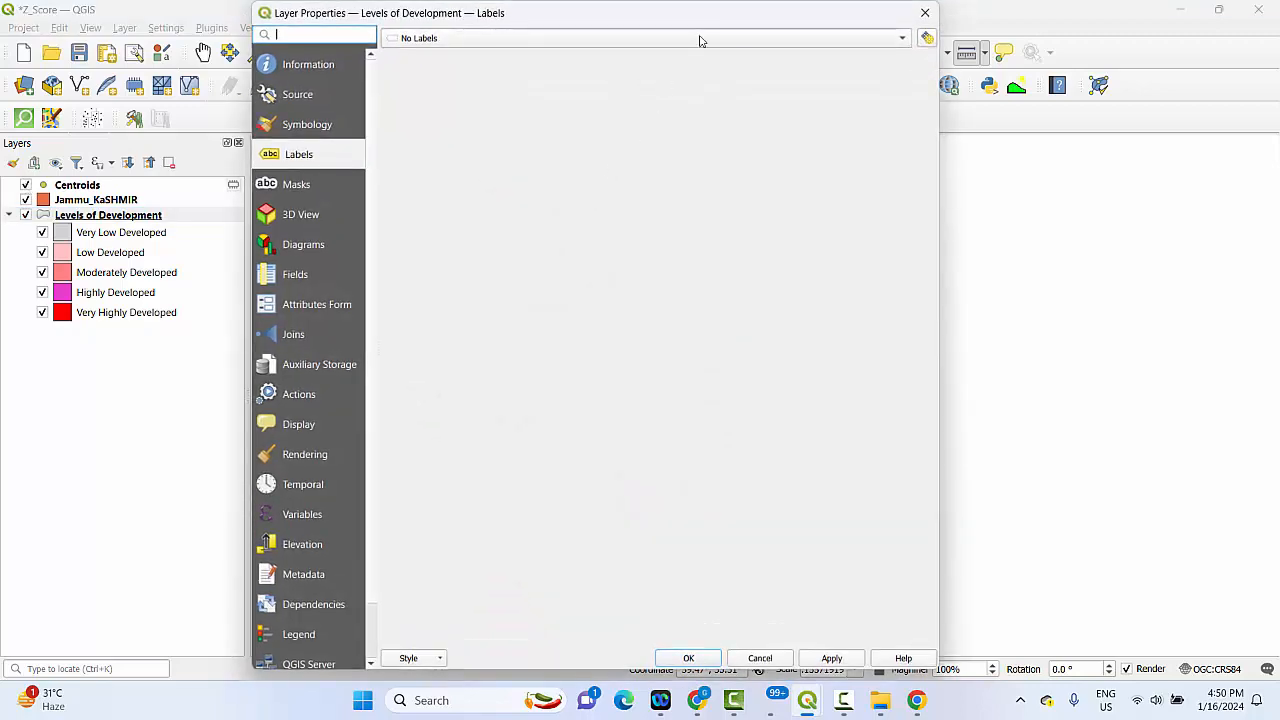
left_click(925, 13)
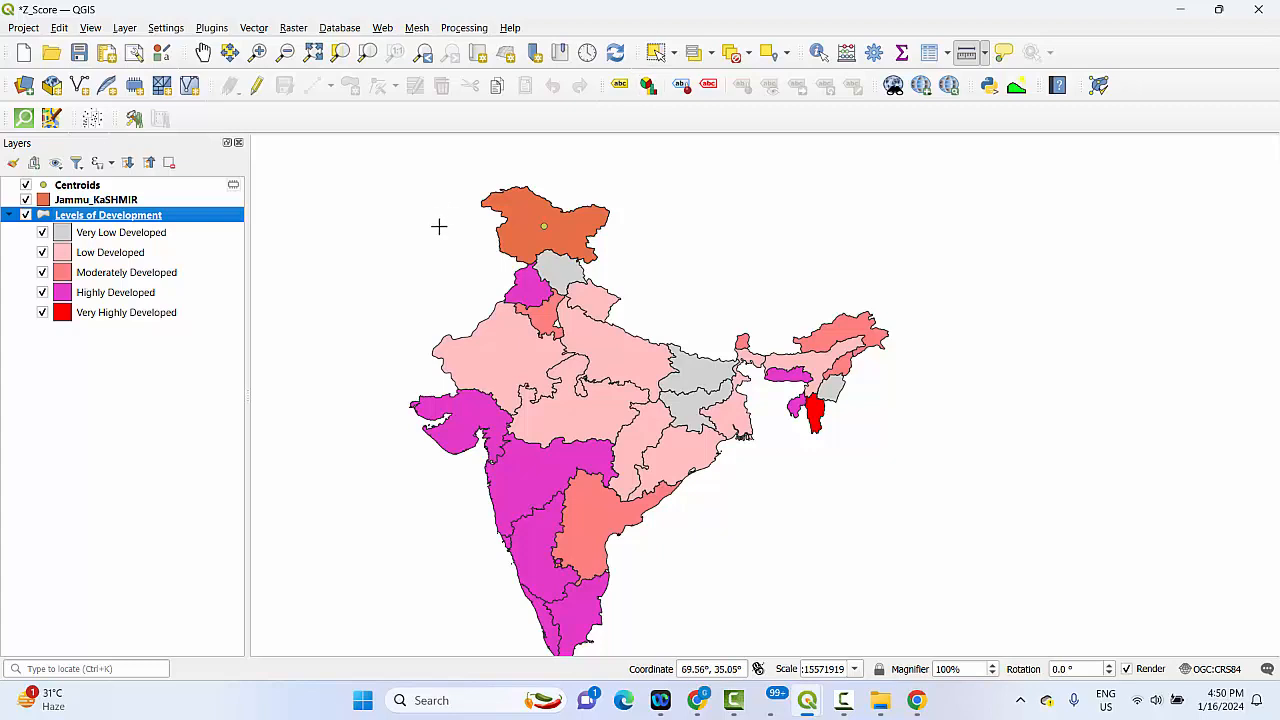
- Remove the temporary Centroids layer from the project
left_click(26, 186)
left_click(26, 186)
right_click(92, 186)
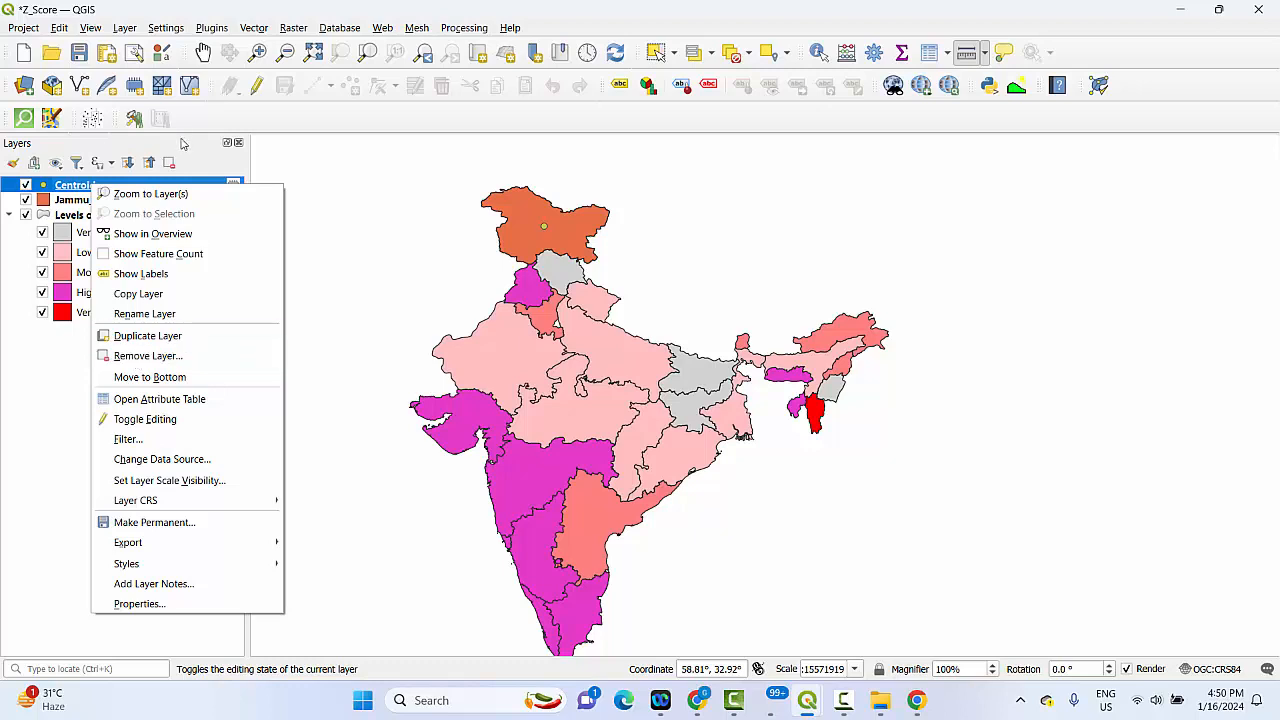
left_click(200, 170)
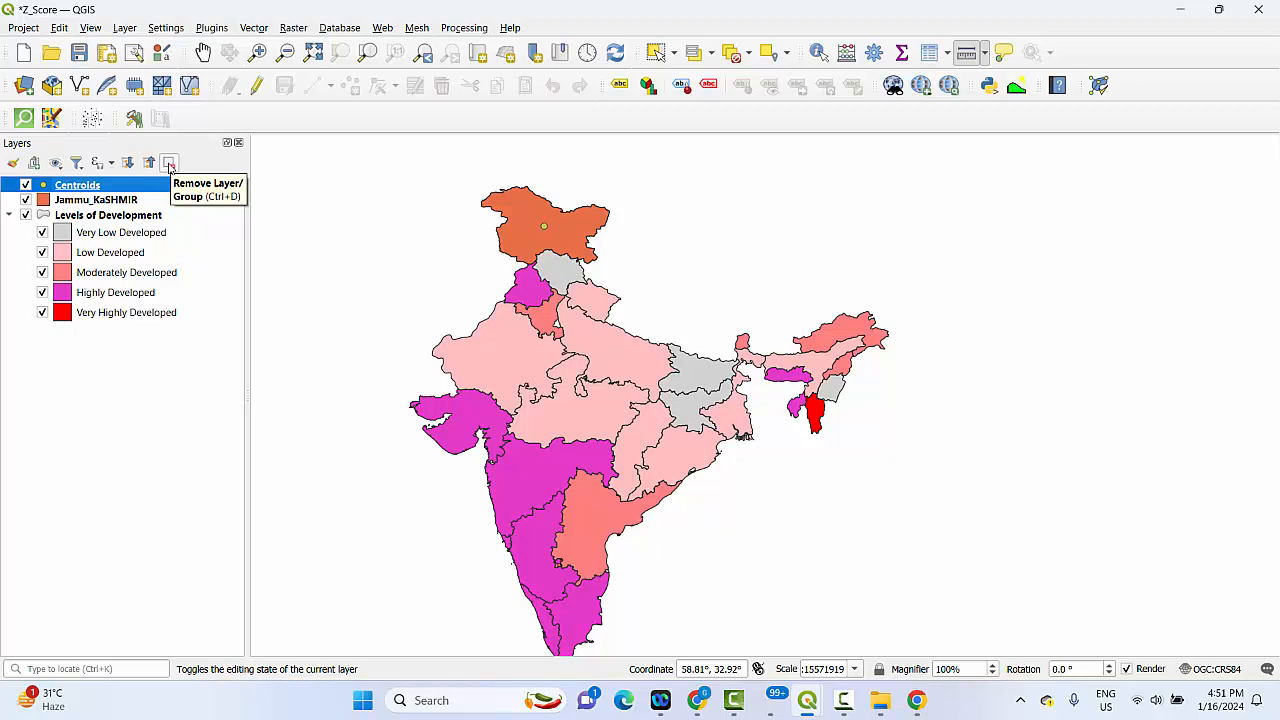
left_click(169, 164)
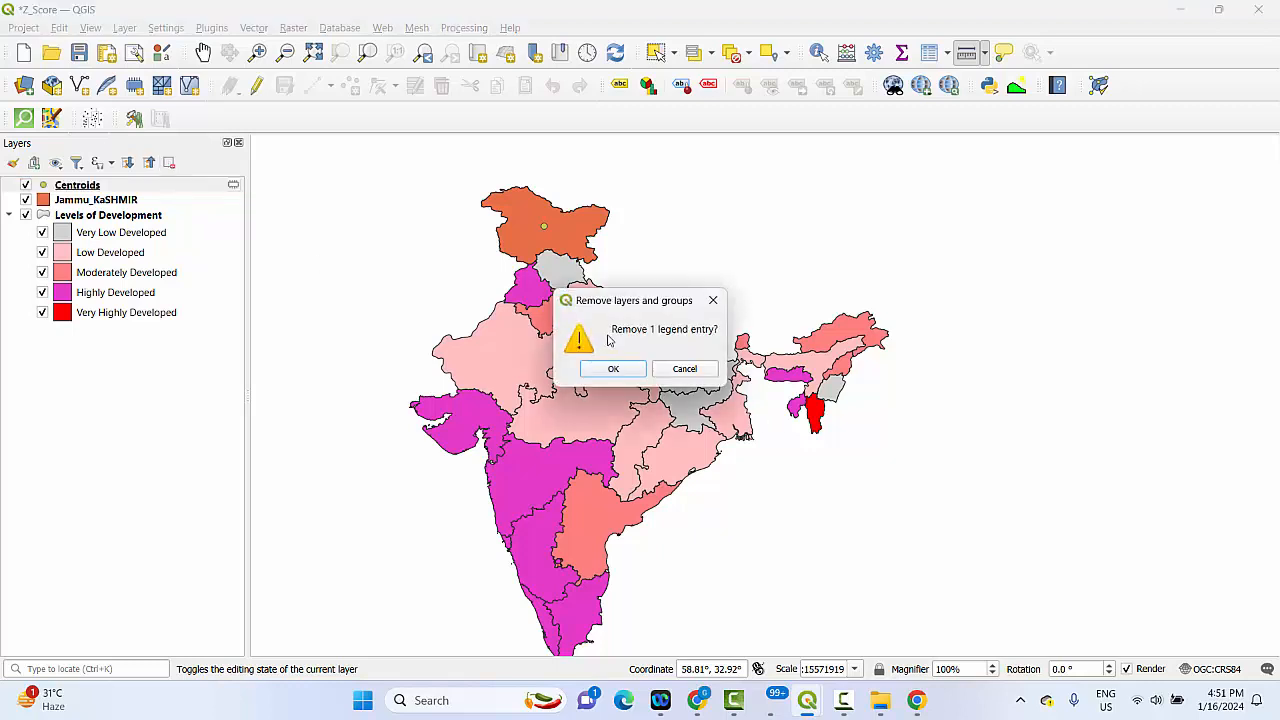
left_click(613, 369)
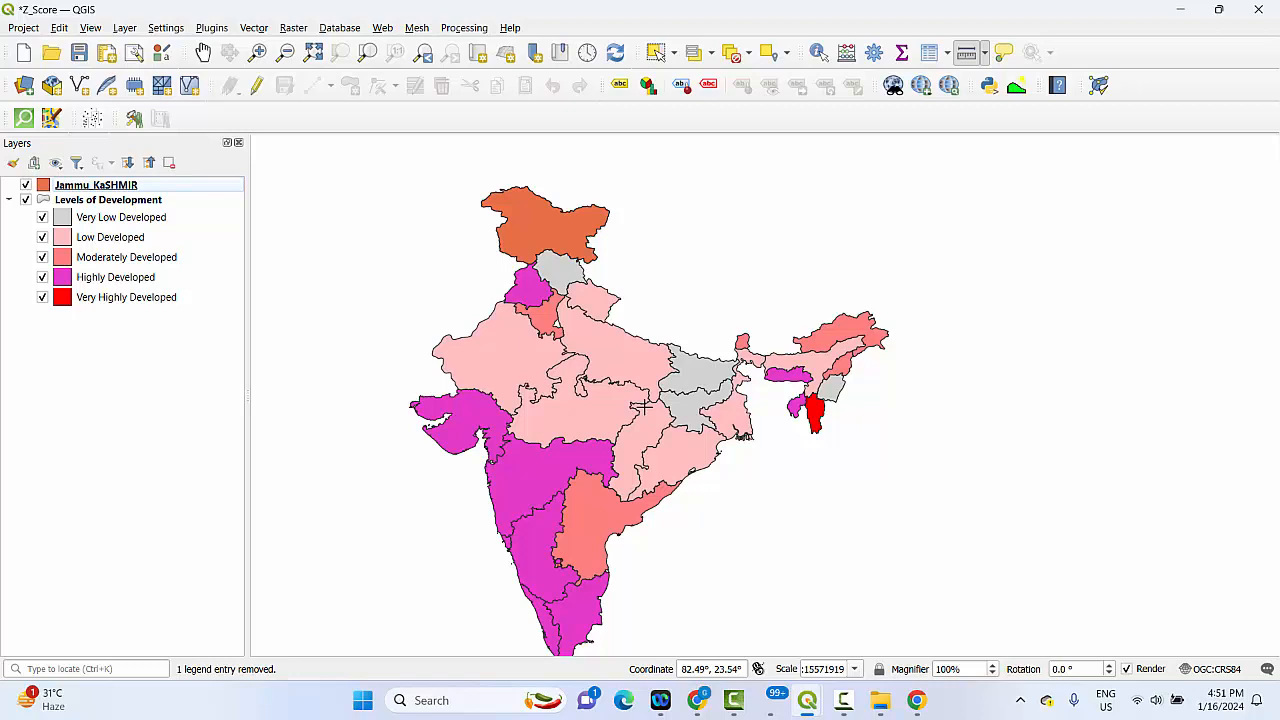
- Look over the vector commands and the layer options of Jammu_KaSHMIR, including Export
left_click(255, 28)
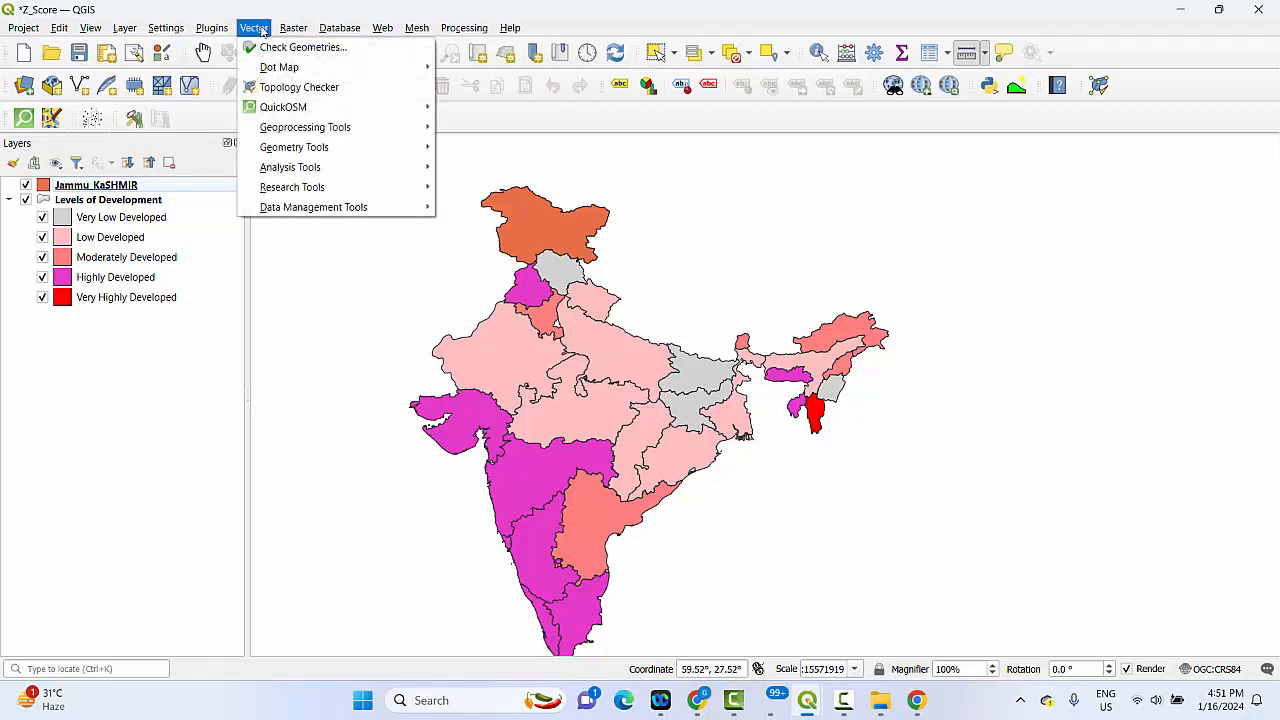
left_click(537, 124)
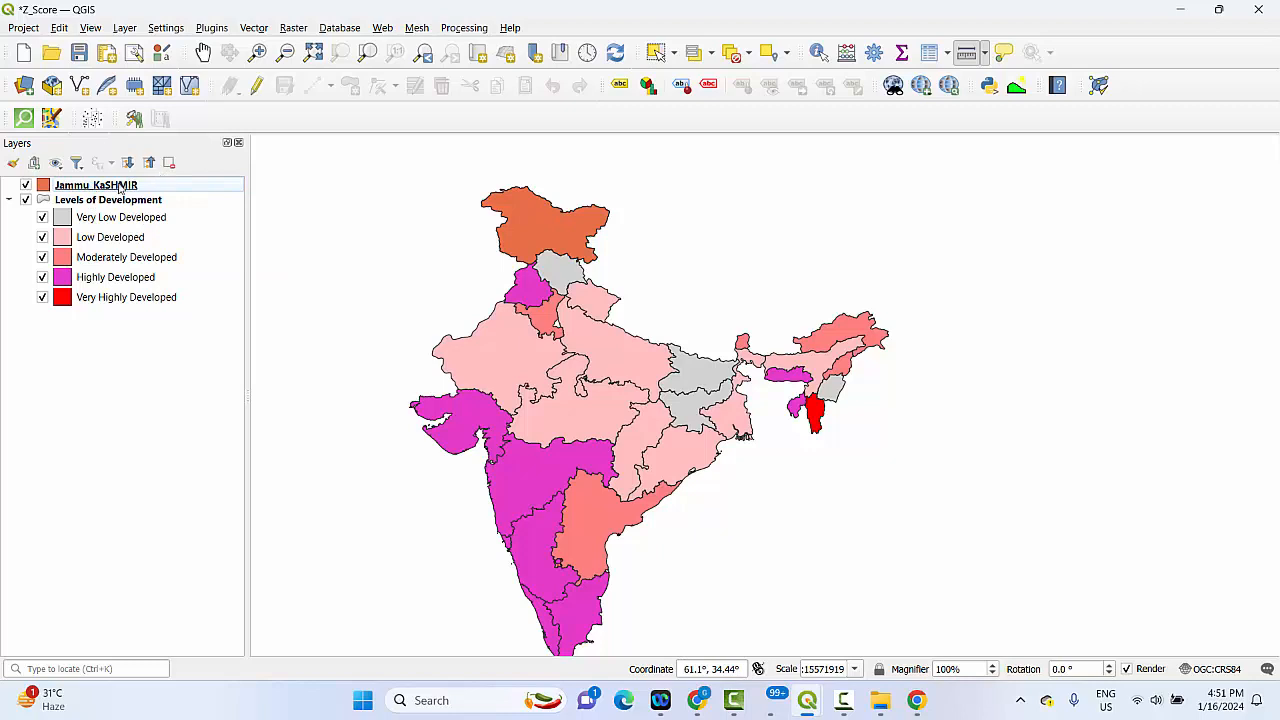
right_click(96, 193)
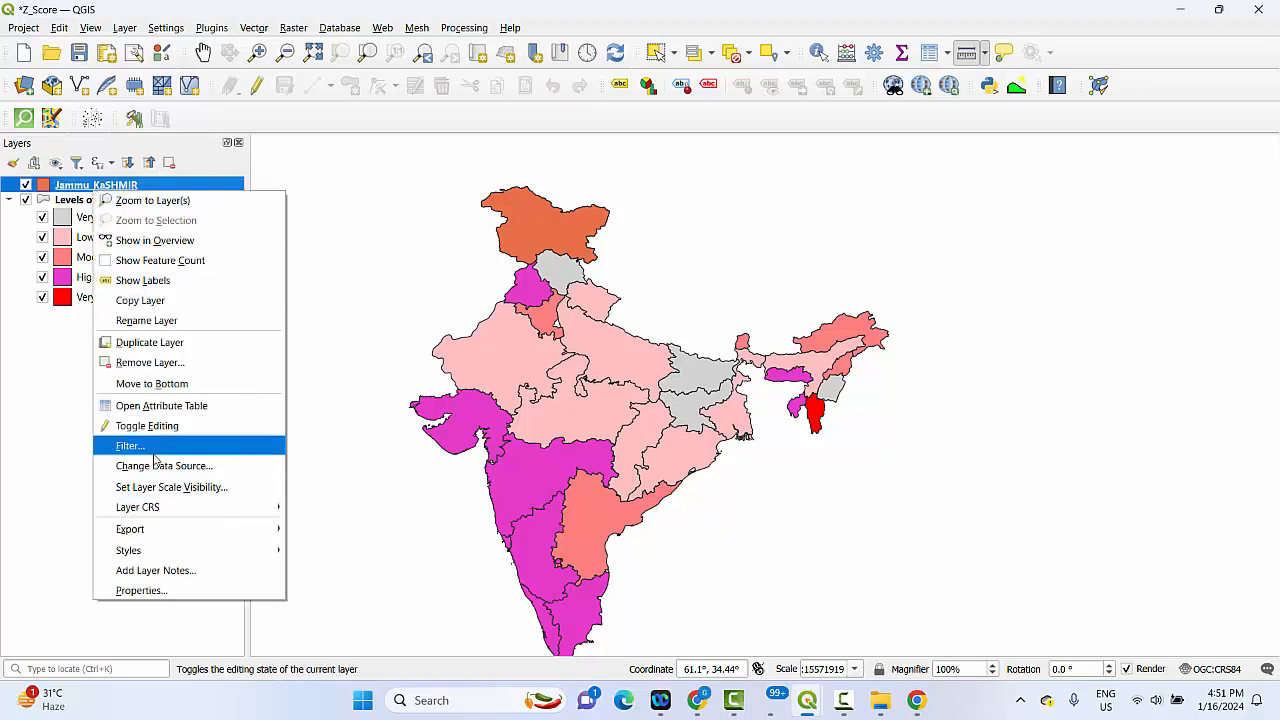
mouse_move(134, 533)
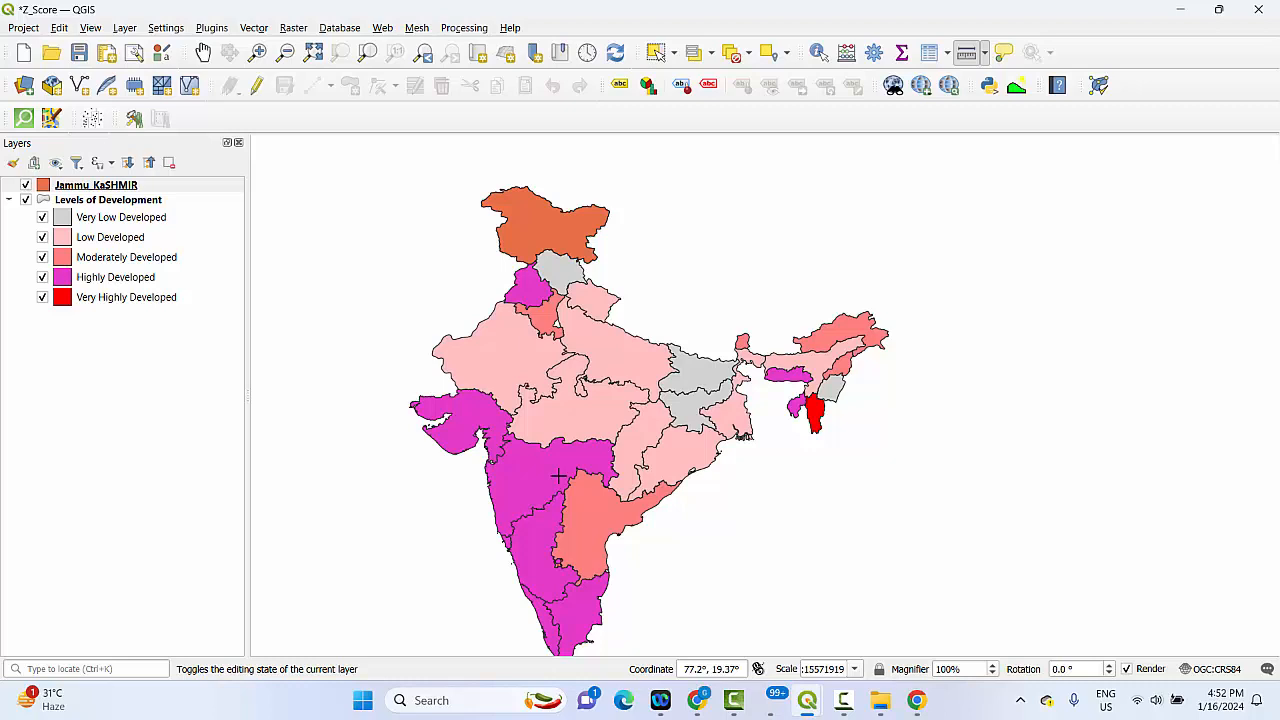
- Hide the Jammu_KaSHMIR layer and deselect all features in the Levels of Development attribute table
left_click(26, 186)
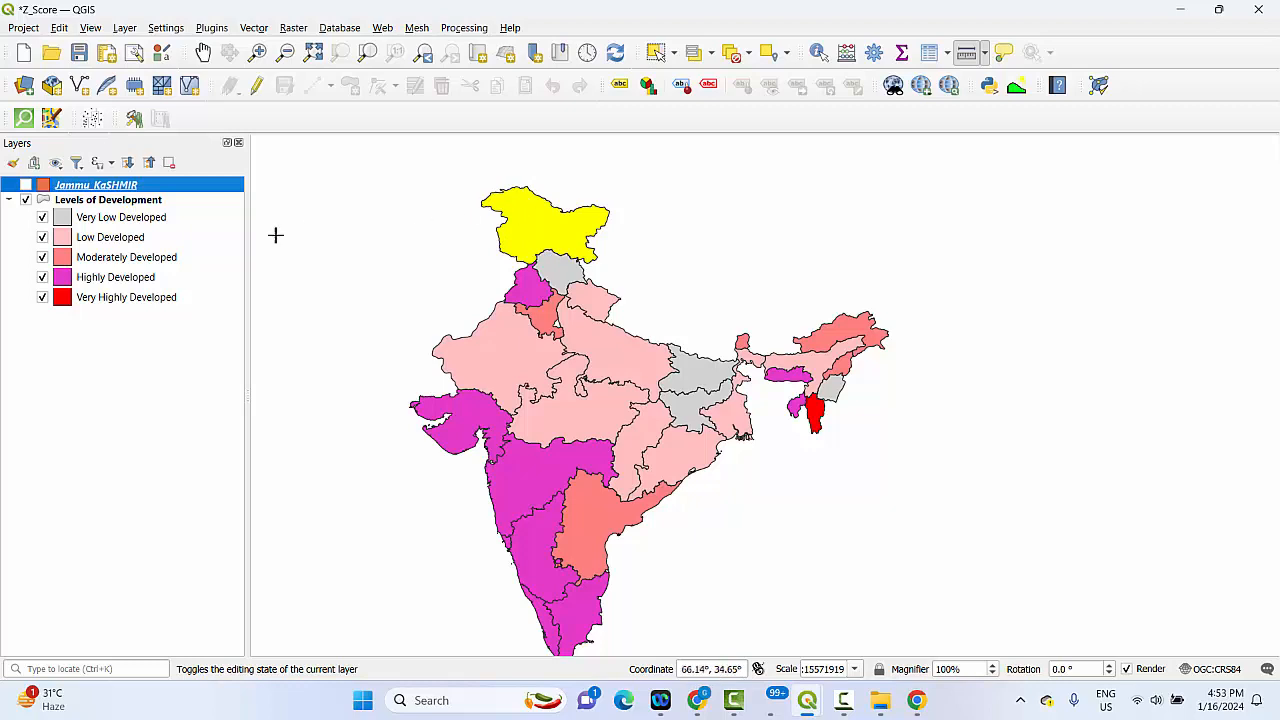
right_click(80, 200)
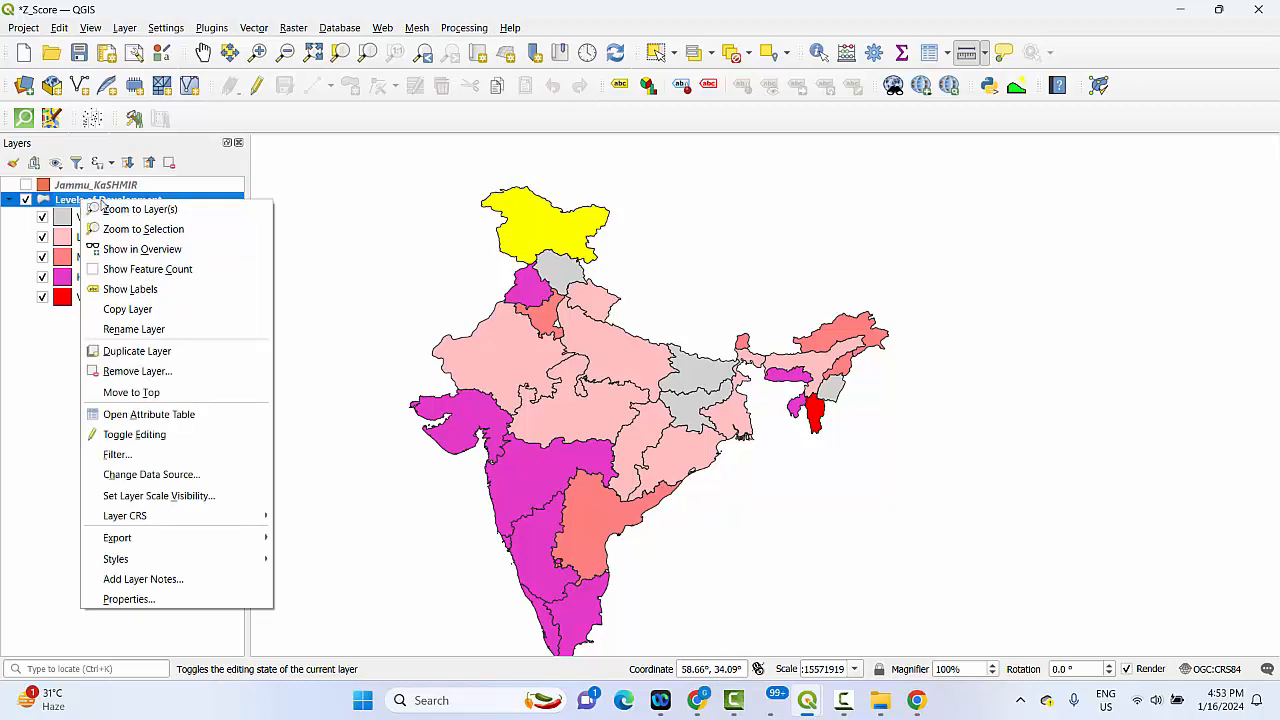
left_click(143, 419)
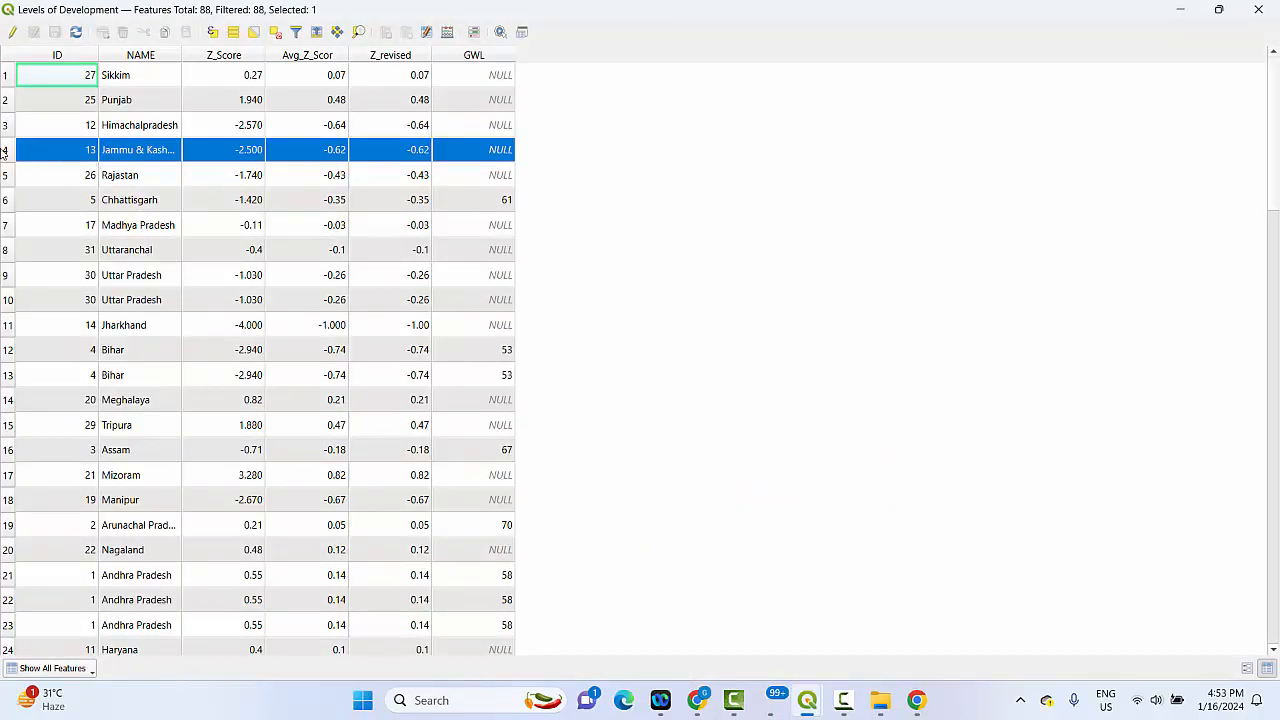
left_click(275, 33)
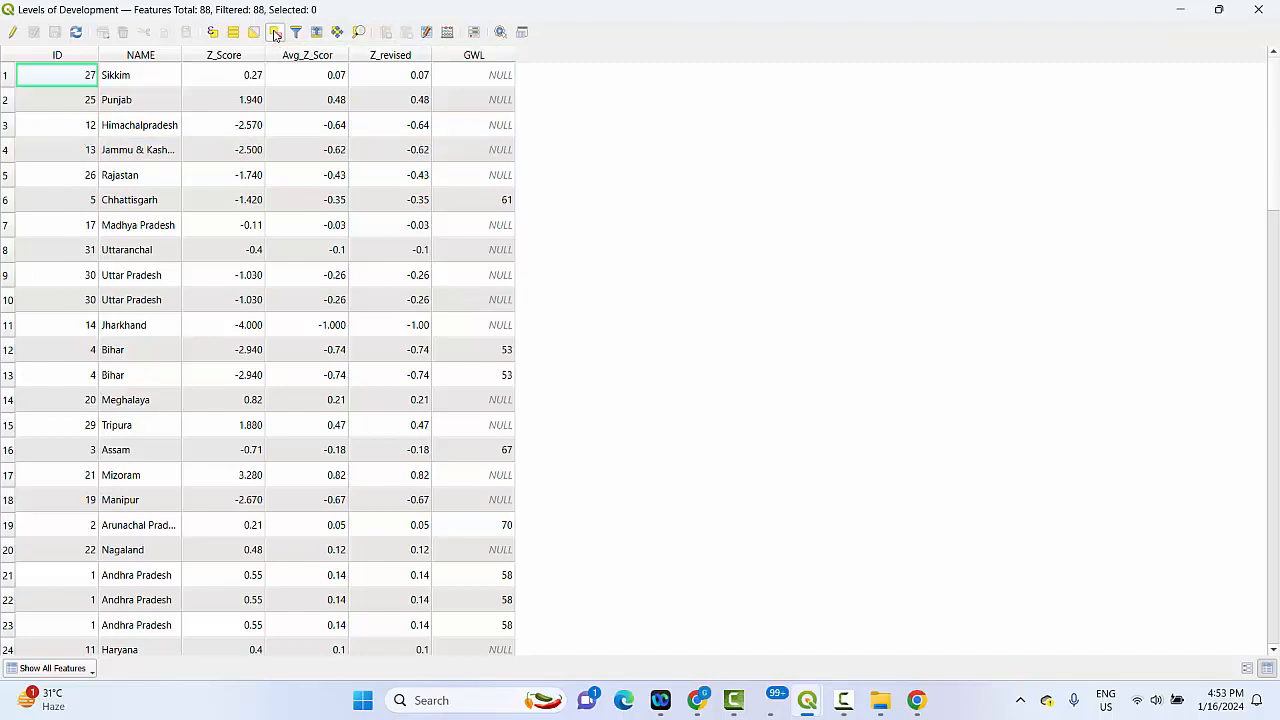
left_click(1259, 10)
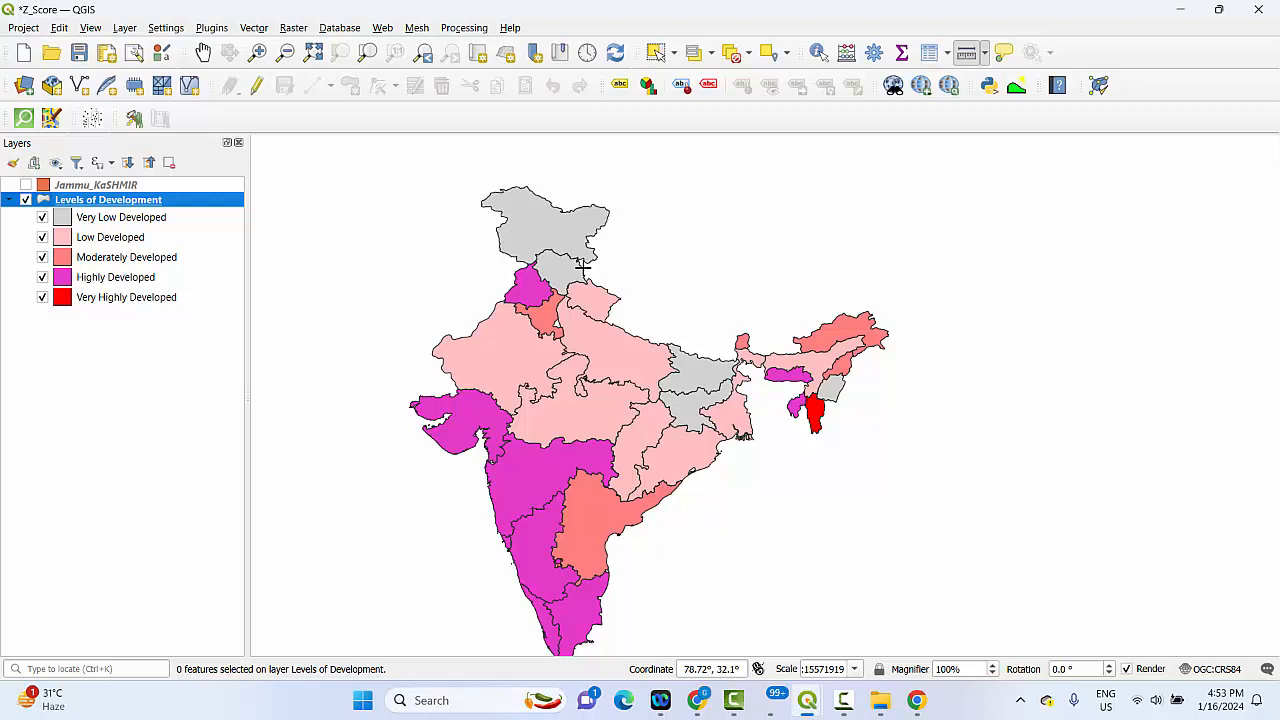
- Look through the vector geometry, analysis, research and data management tools, including Count Points in Polygon and Regular Points
left_click(254, 27)
mouse_move(290, 150)
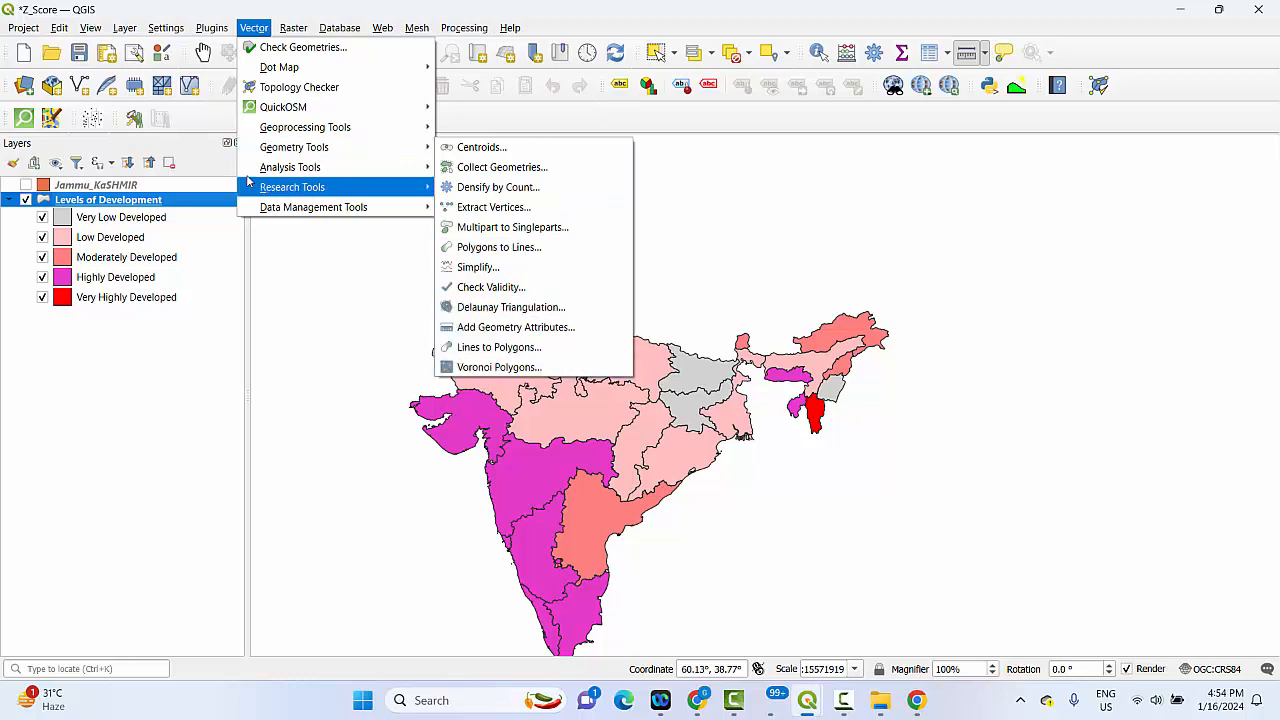
mouse_move(287, 172)
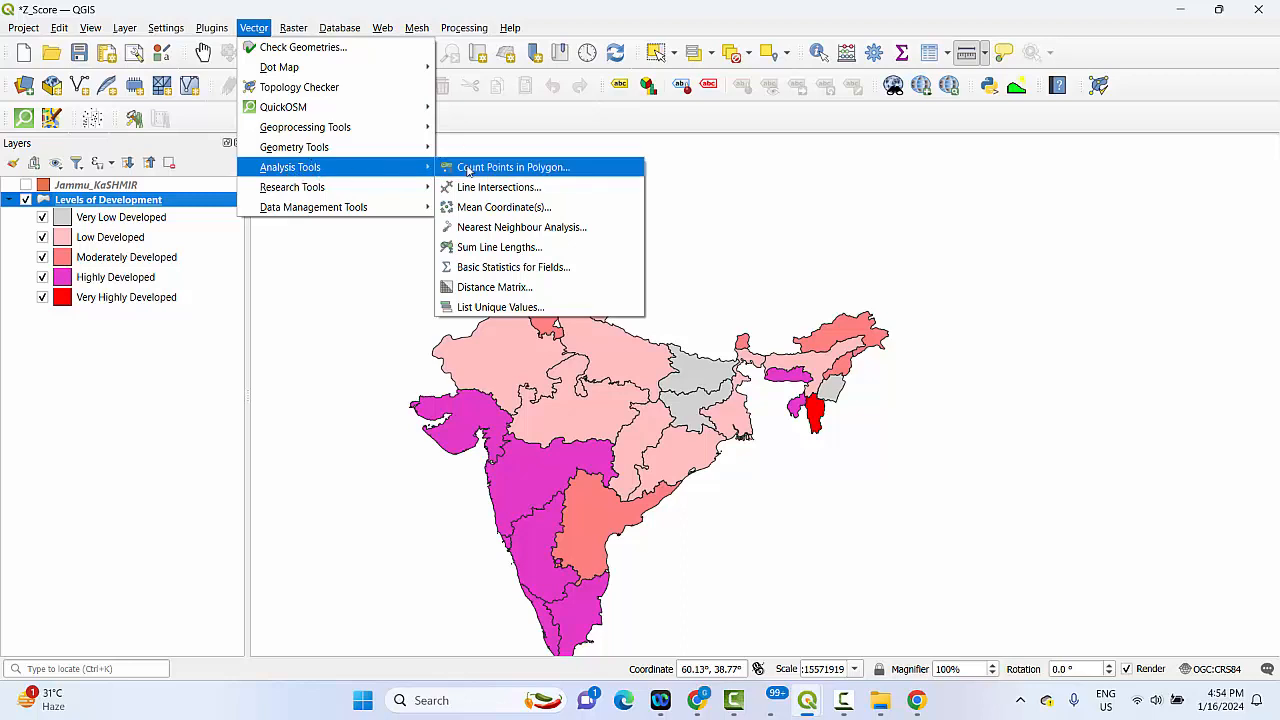
left_click(548, 170)
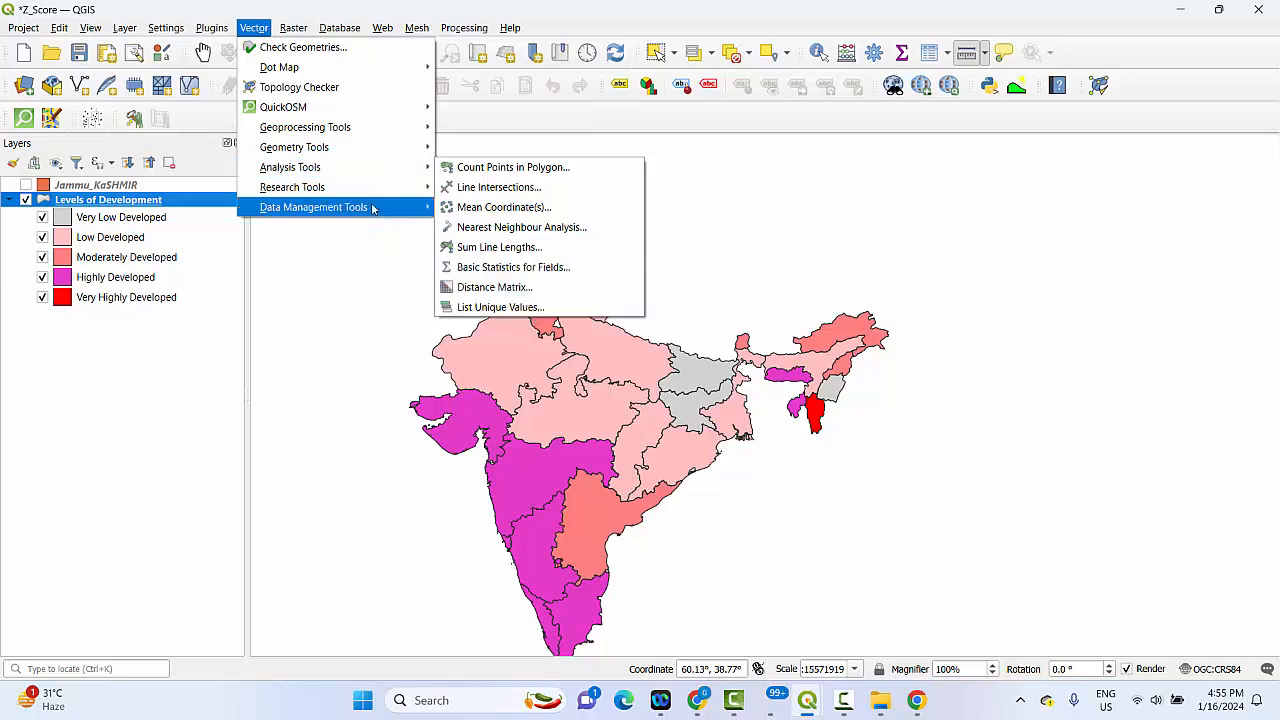
mouse_move(380, 191)
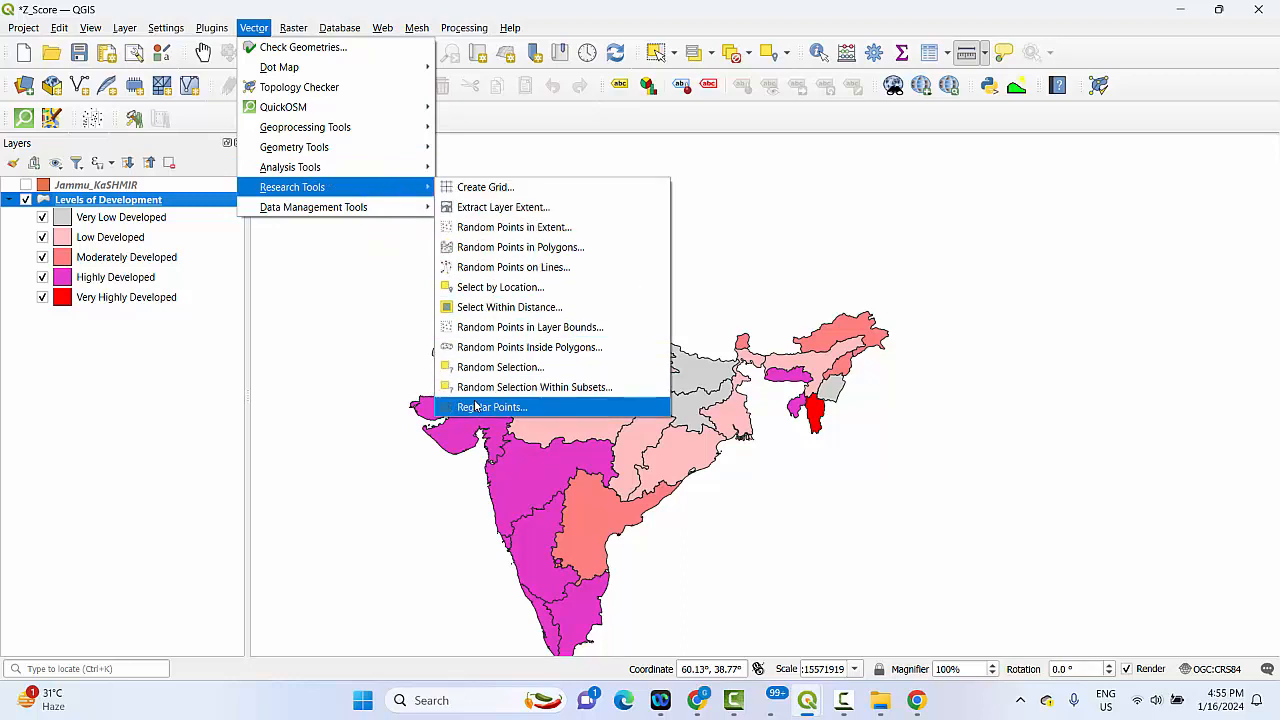
mouse_move(288, 210)
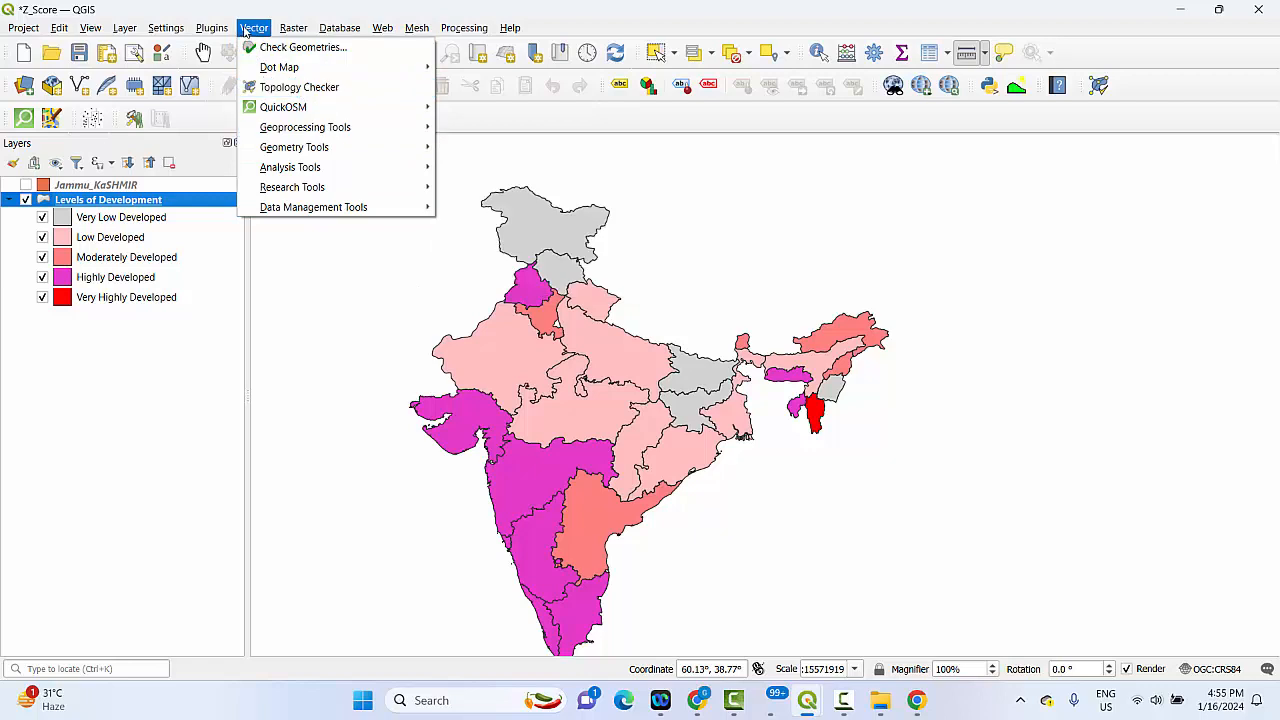
- Look through the raster commands, including Align Rasters, the analysis, projection, extraction and conversion tools
mouse_move(292, 30)
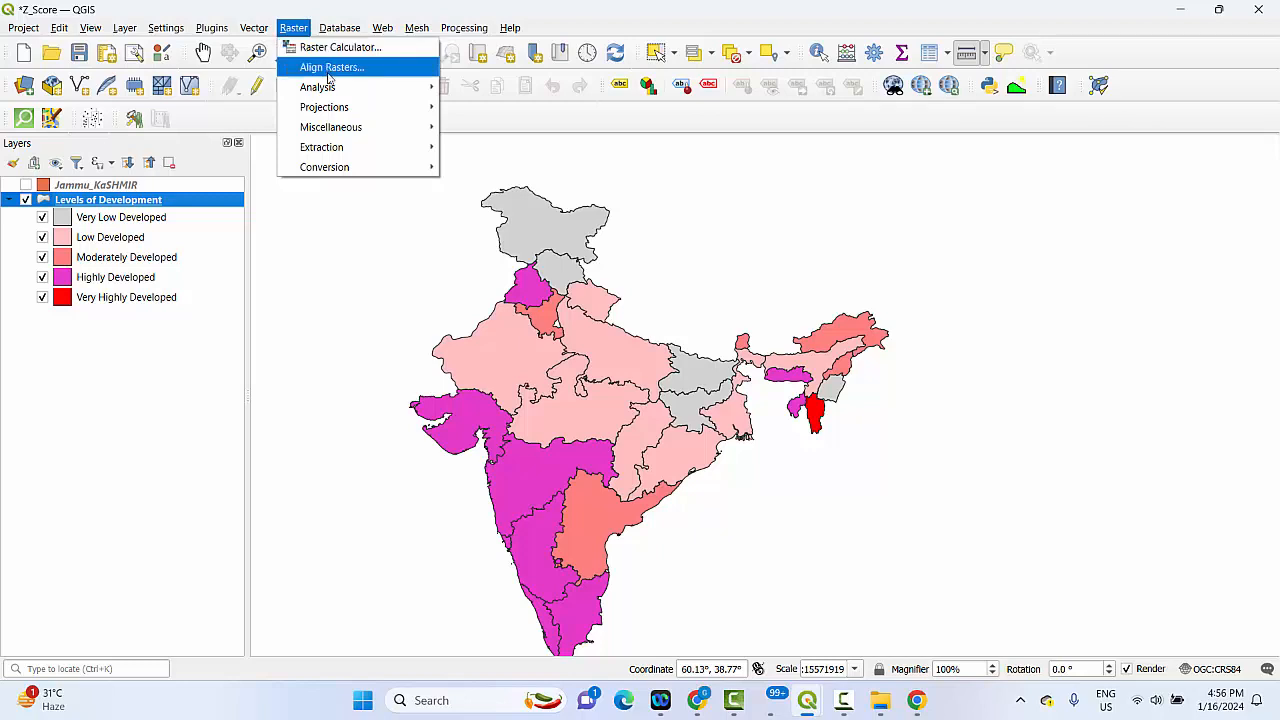
mouse_move(335, 91)
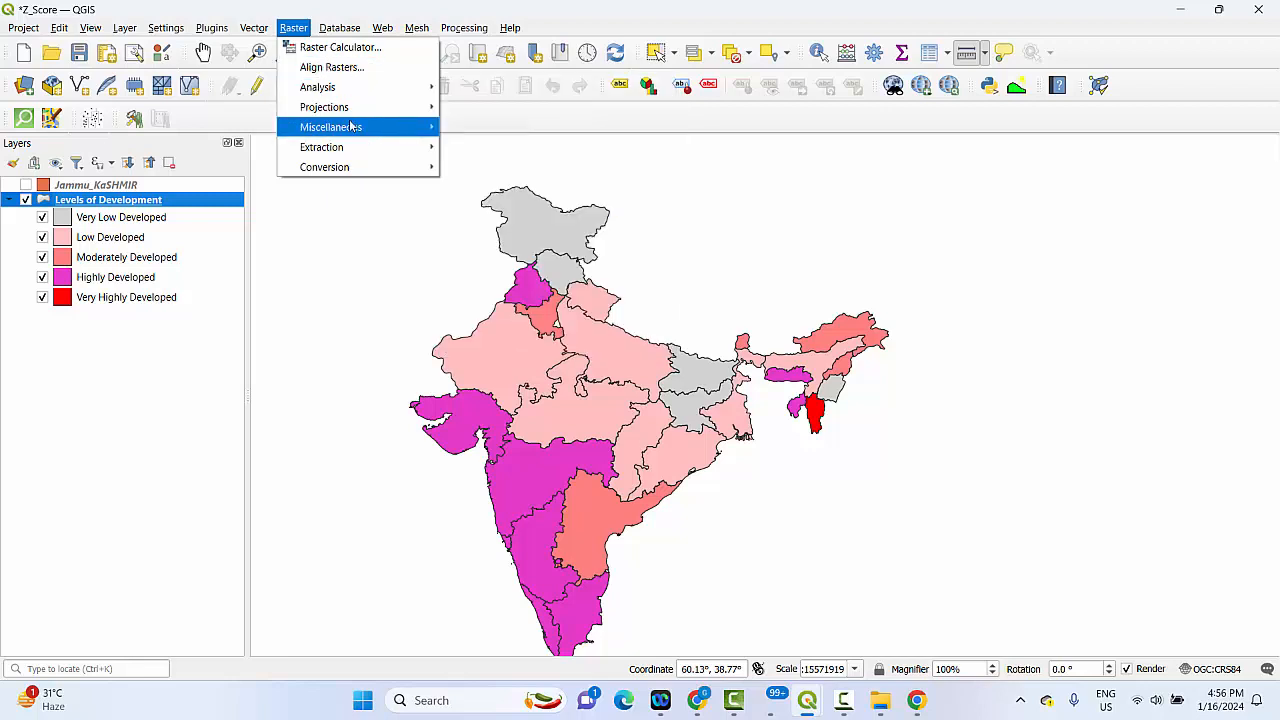
mouse_move(354, 114)
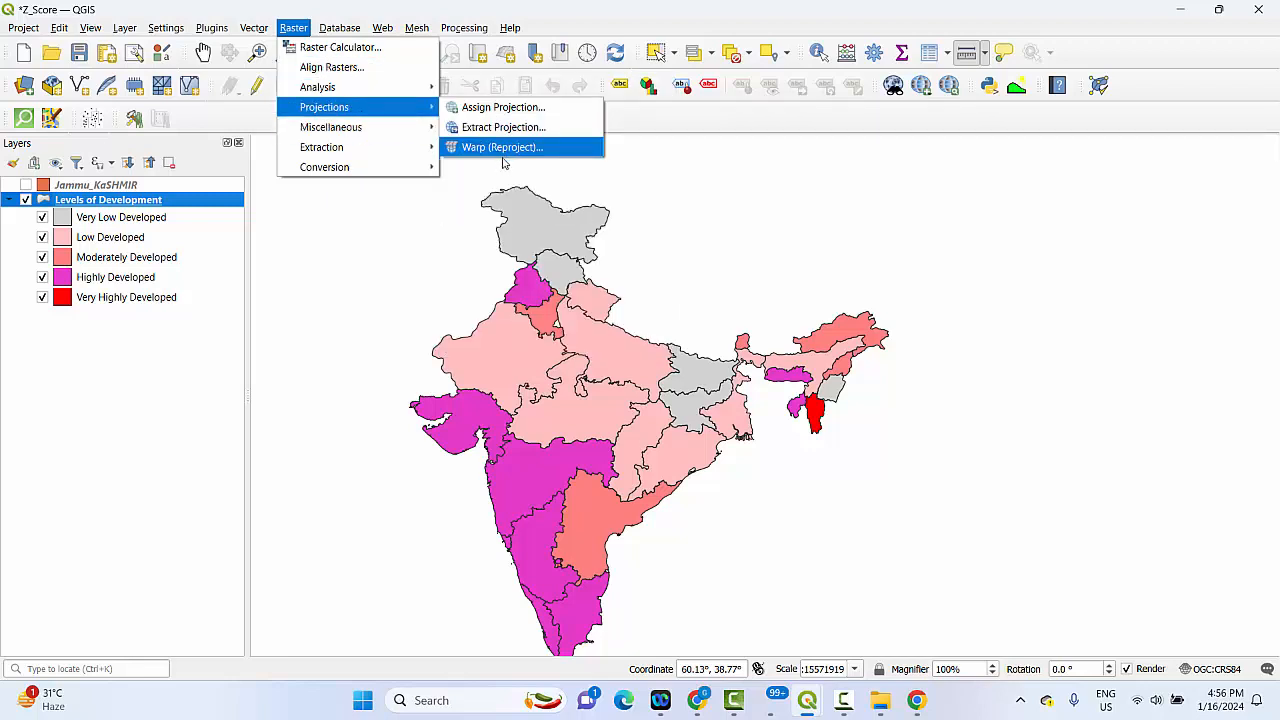
mouse_move(368, 145)
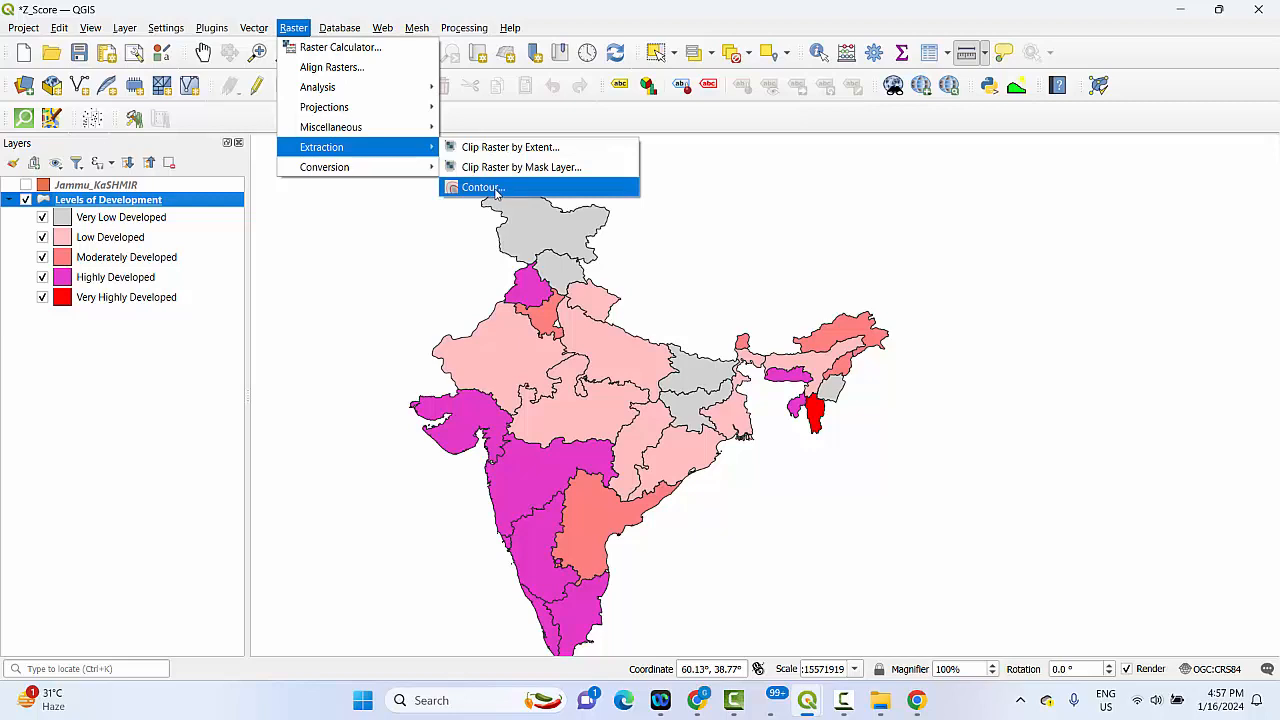
mouse_move(323, 175)
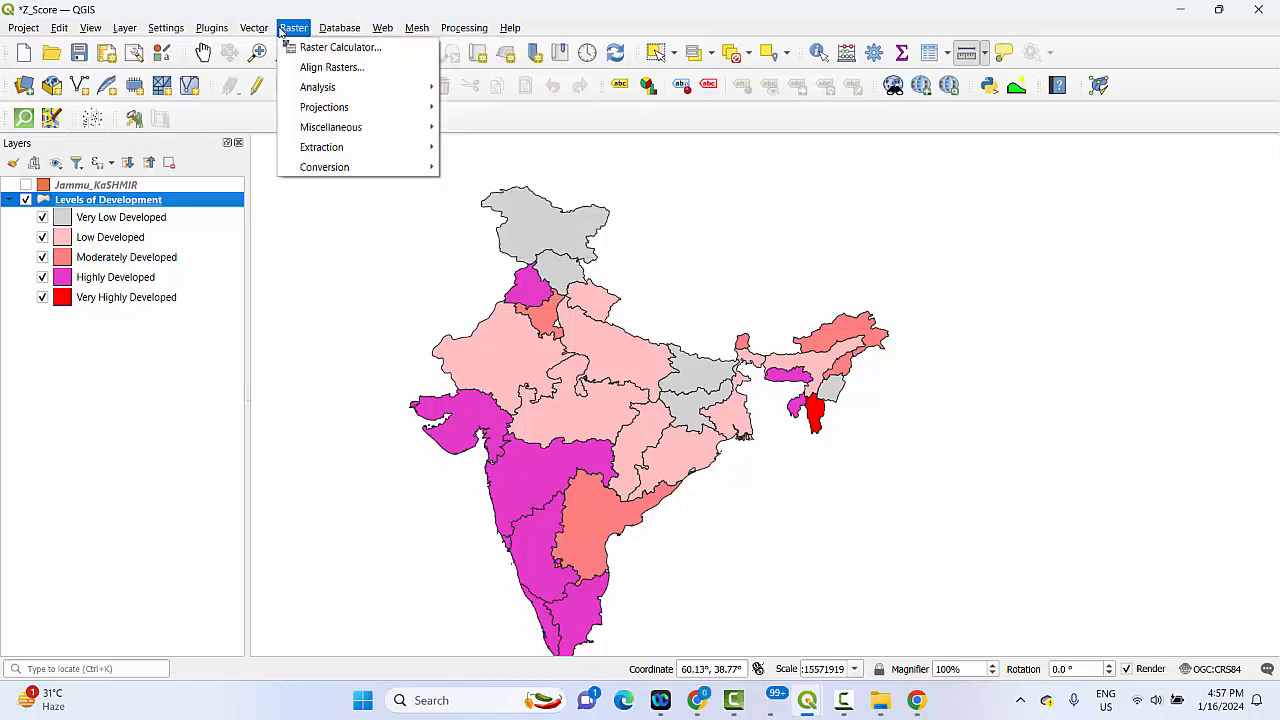
- Look through the database, web, mesh and processing commands, including Offline Editing, QuickMapServices, Mesh Calculator and Edit Features In-Place
mouse_move(325, 36)
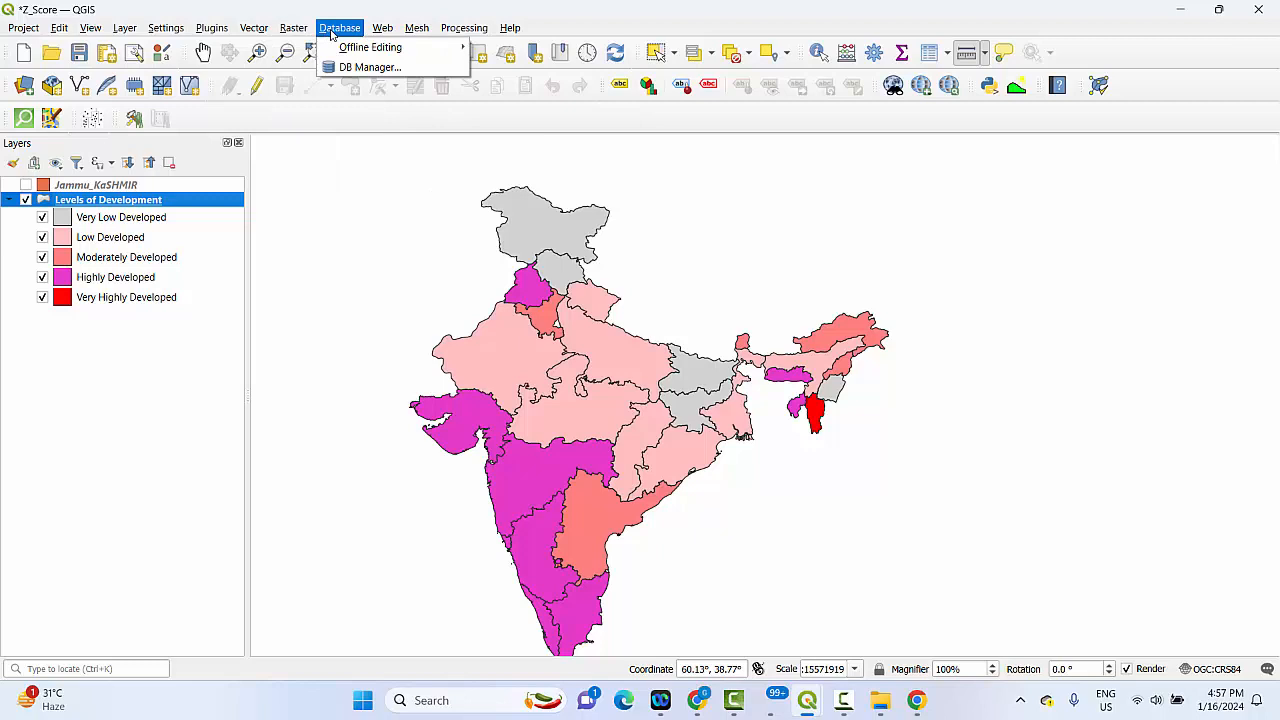
mouse_move(370, 58)
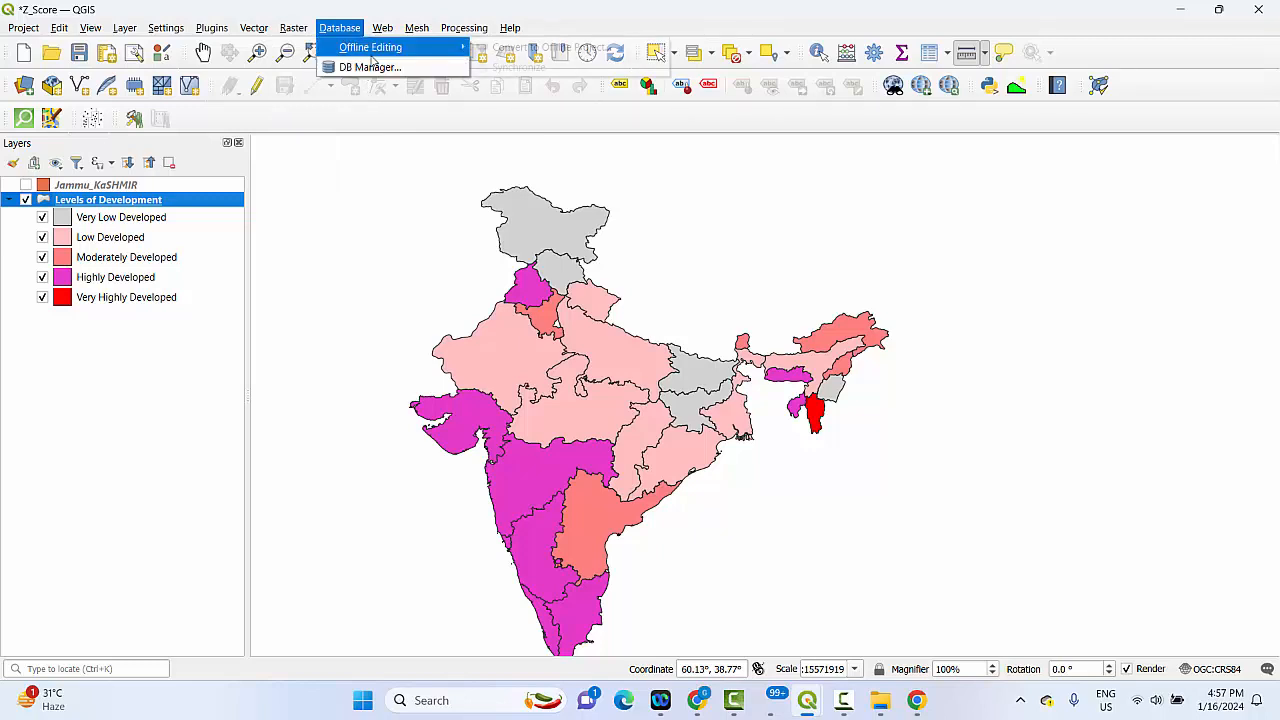
mouse_move(378, 32)
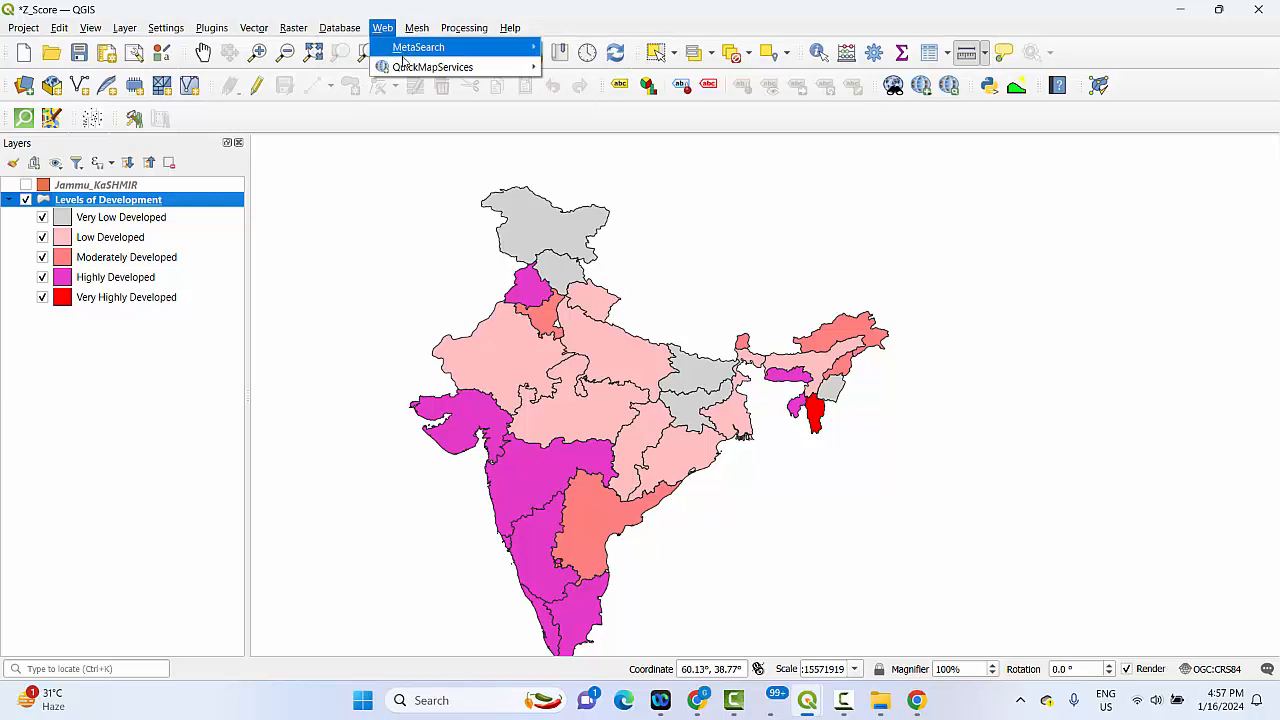
mouse_move(414, 74)
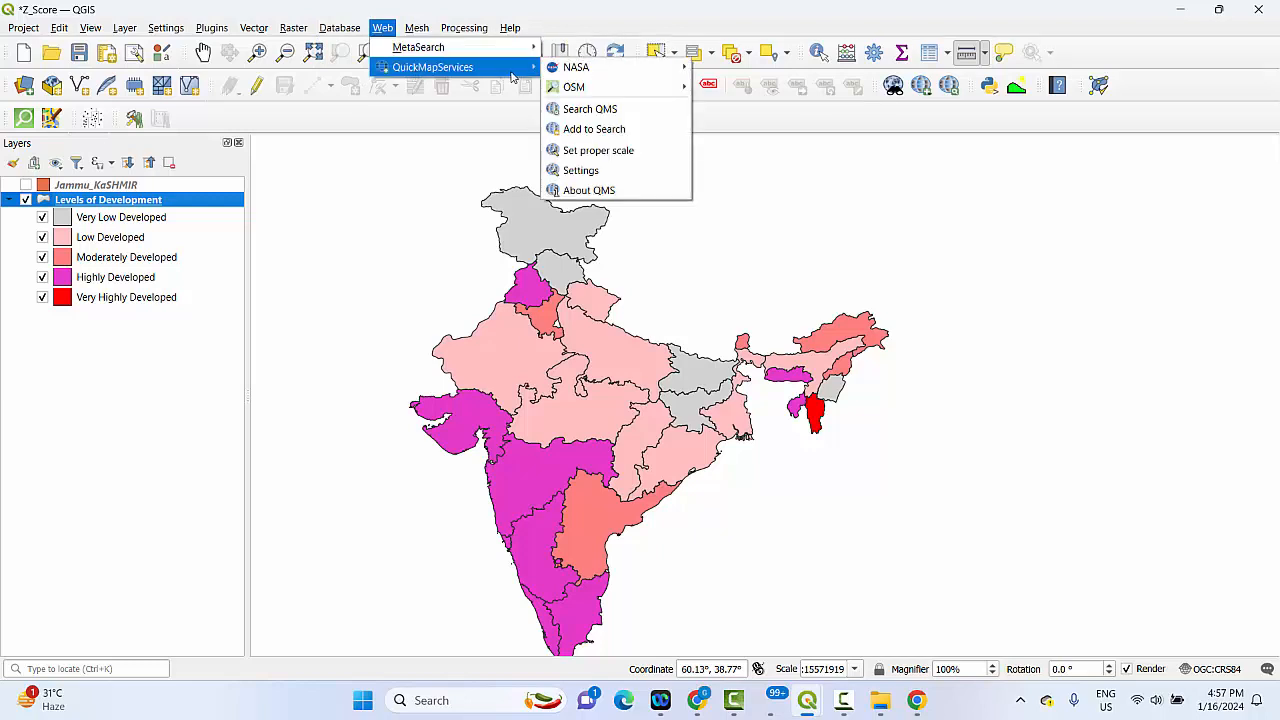
mouse_move(585, 90)
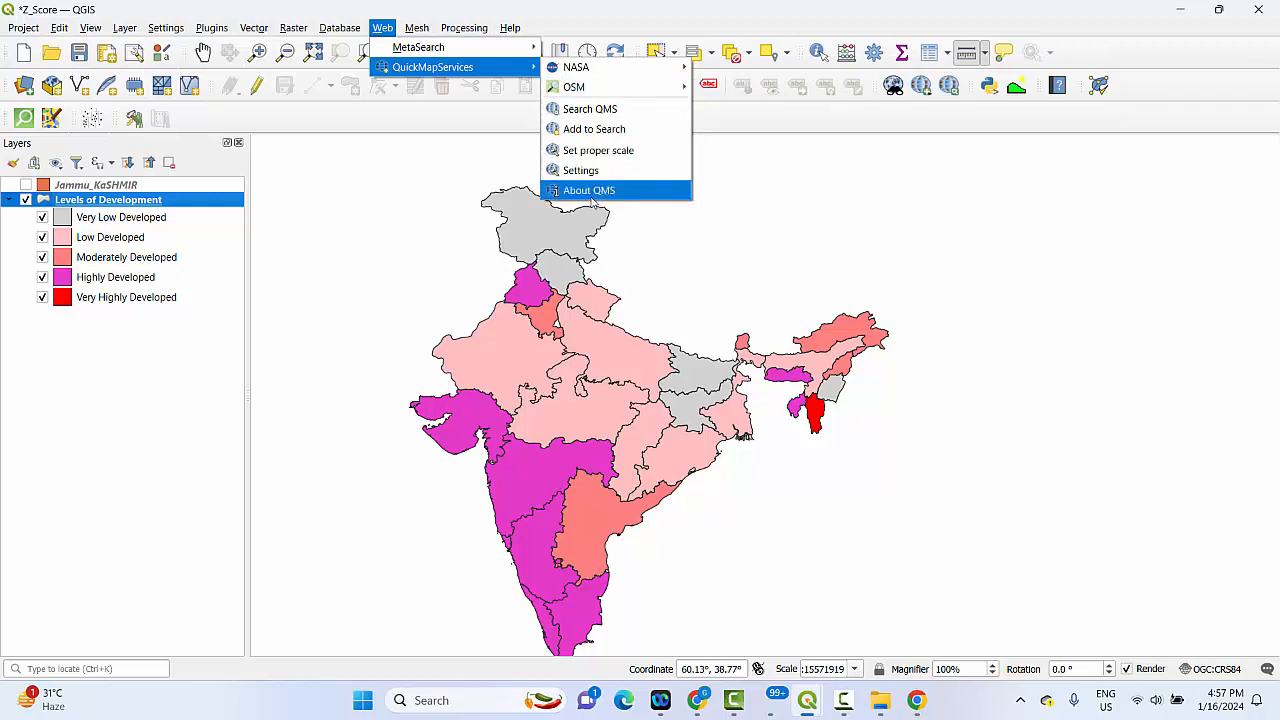
left_click(383, 28)
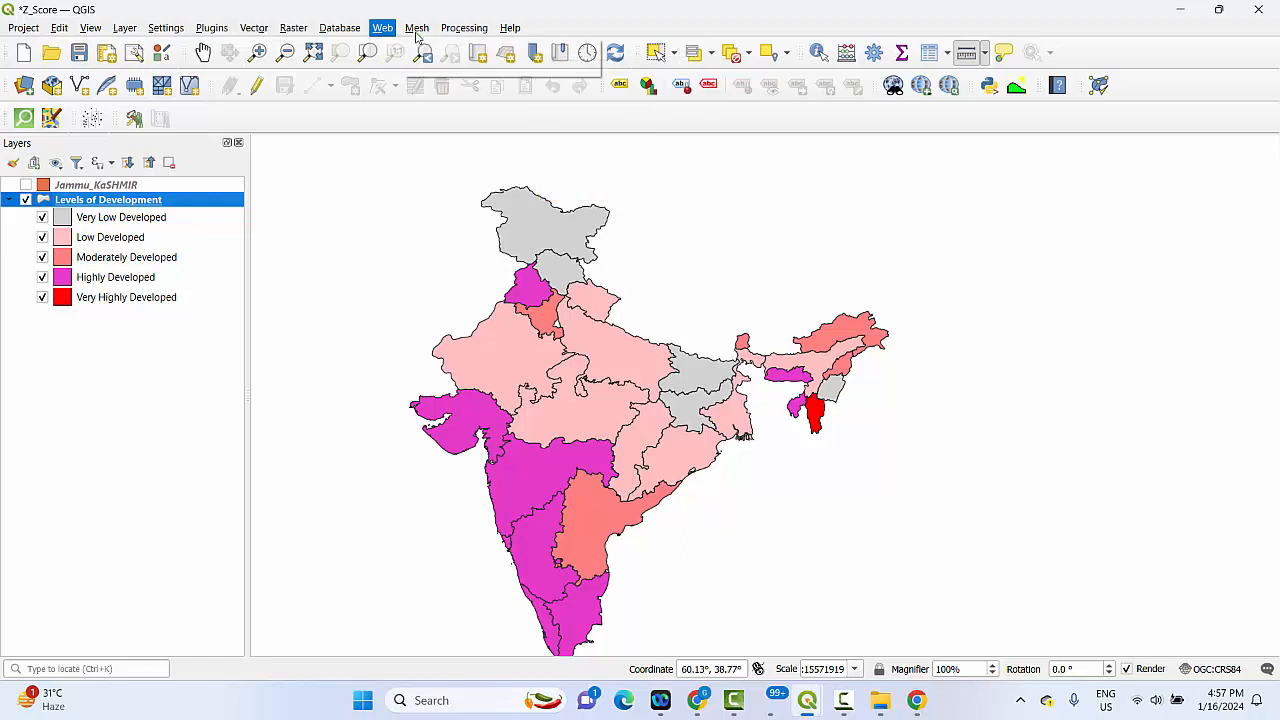
left_click(417, 32)
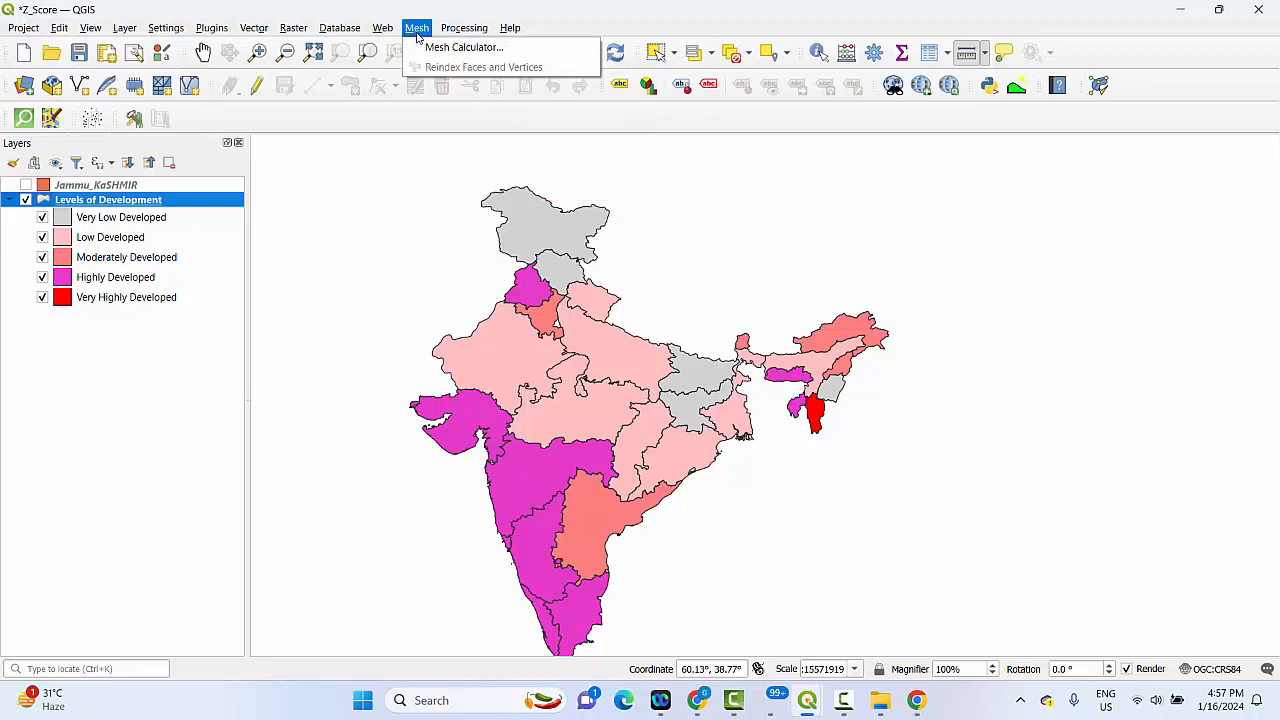
mouse_move(462, 28)
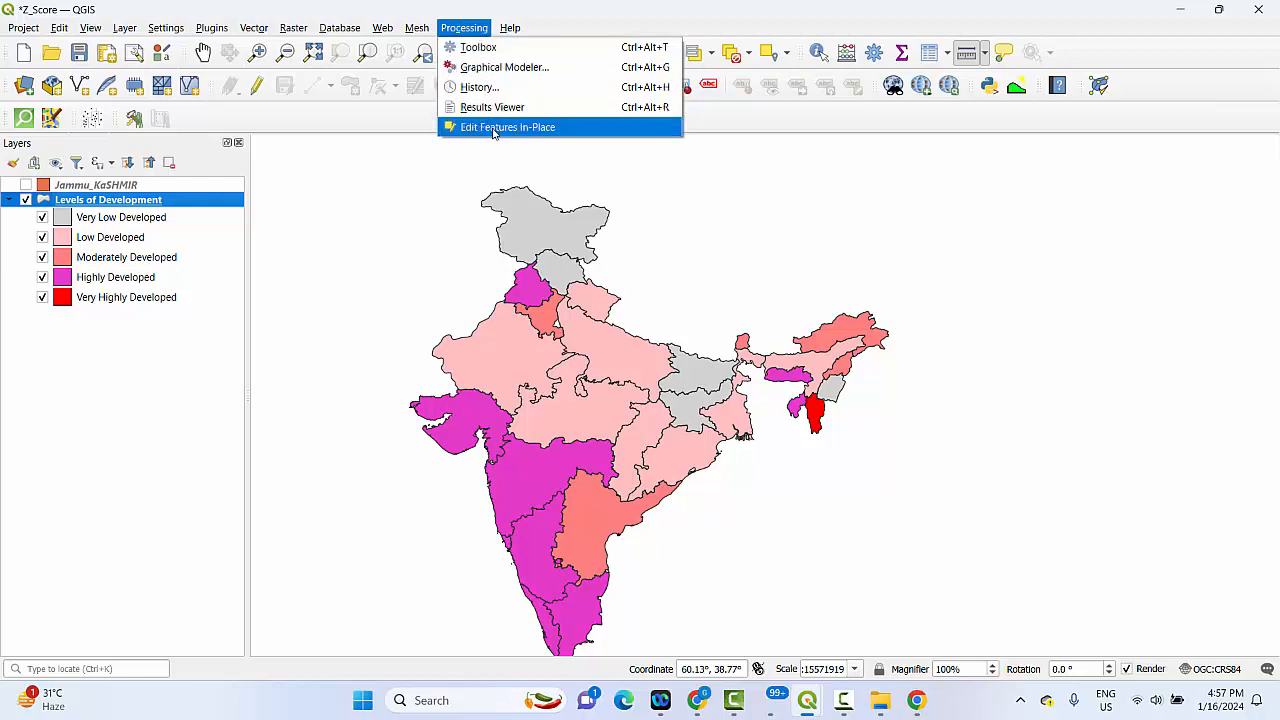
mouse_move(511, 33)
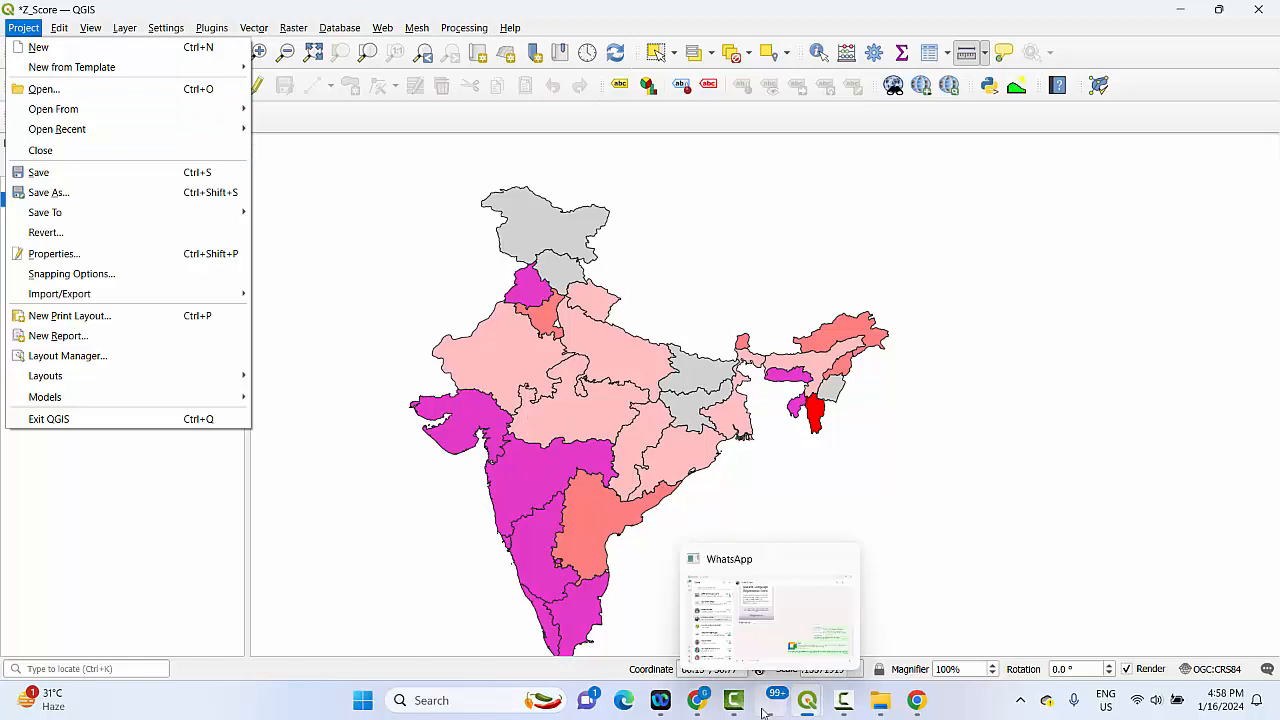
- Switch to the Google Meet call in Chrome and dismiss the raised-hands notification
mouse_move(696, 703)
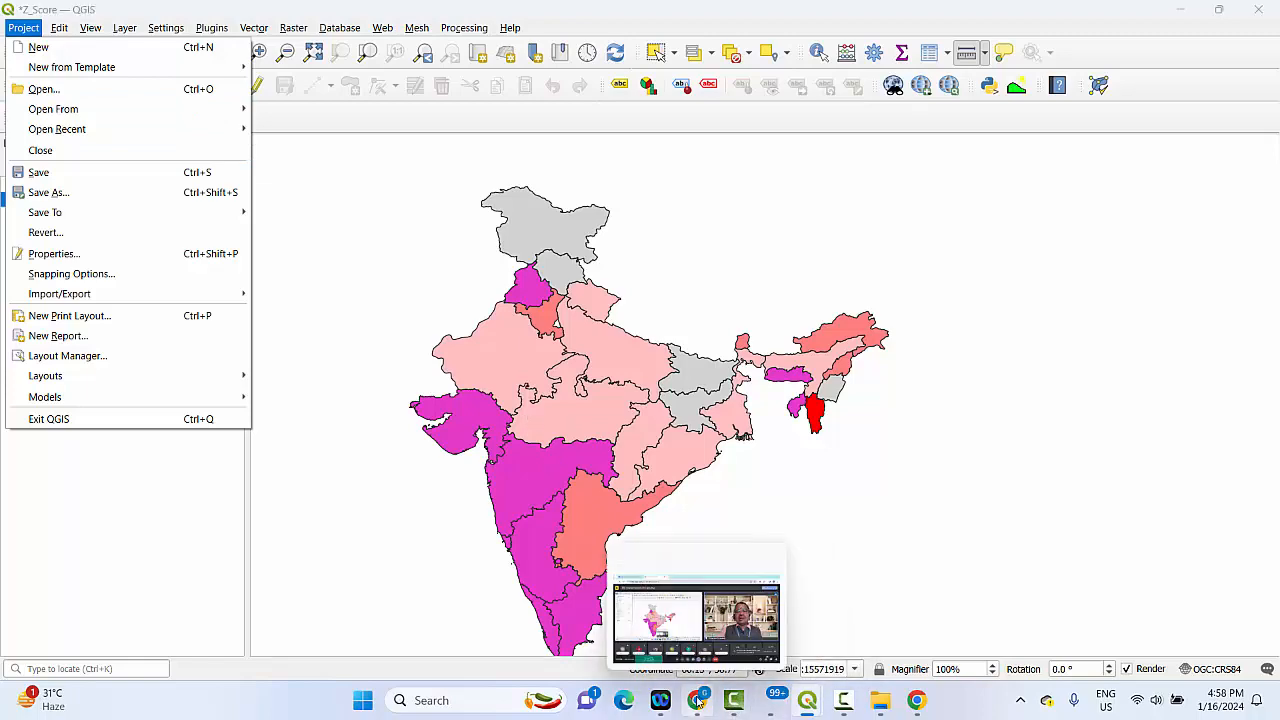
left_click(662, 620)
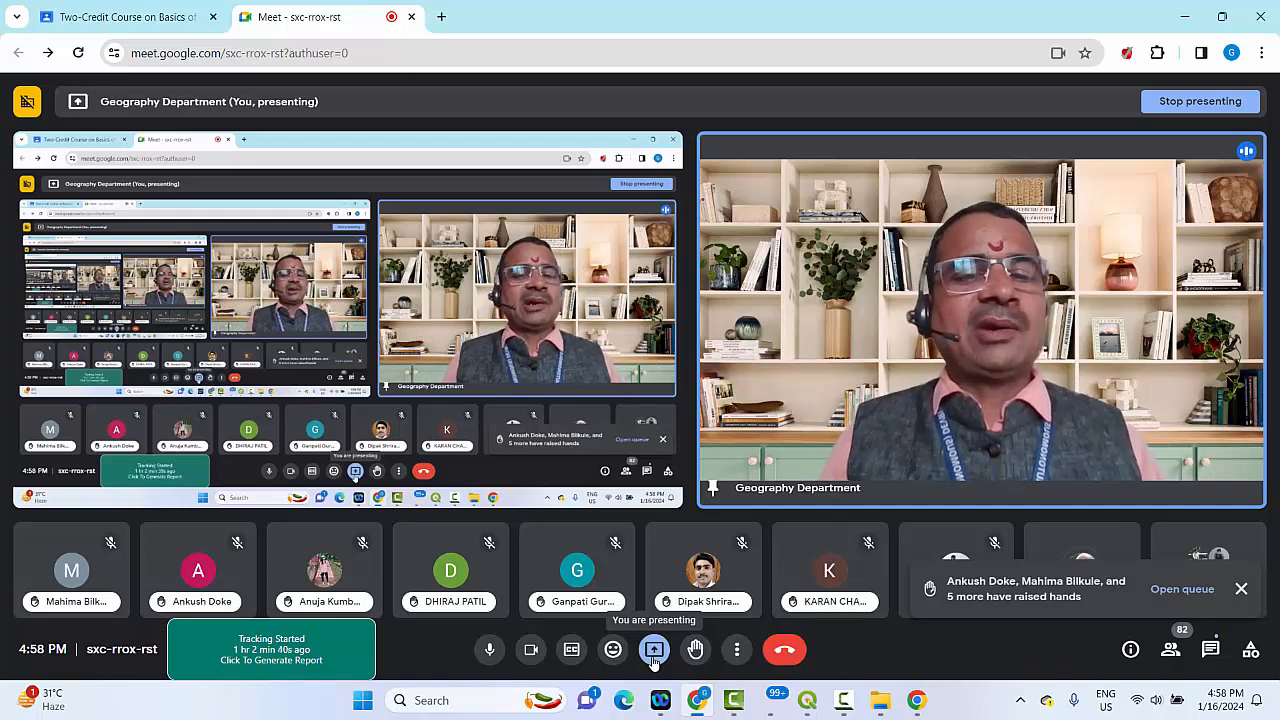
left_click(1240, 598)
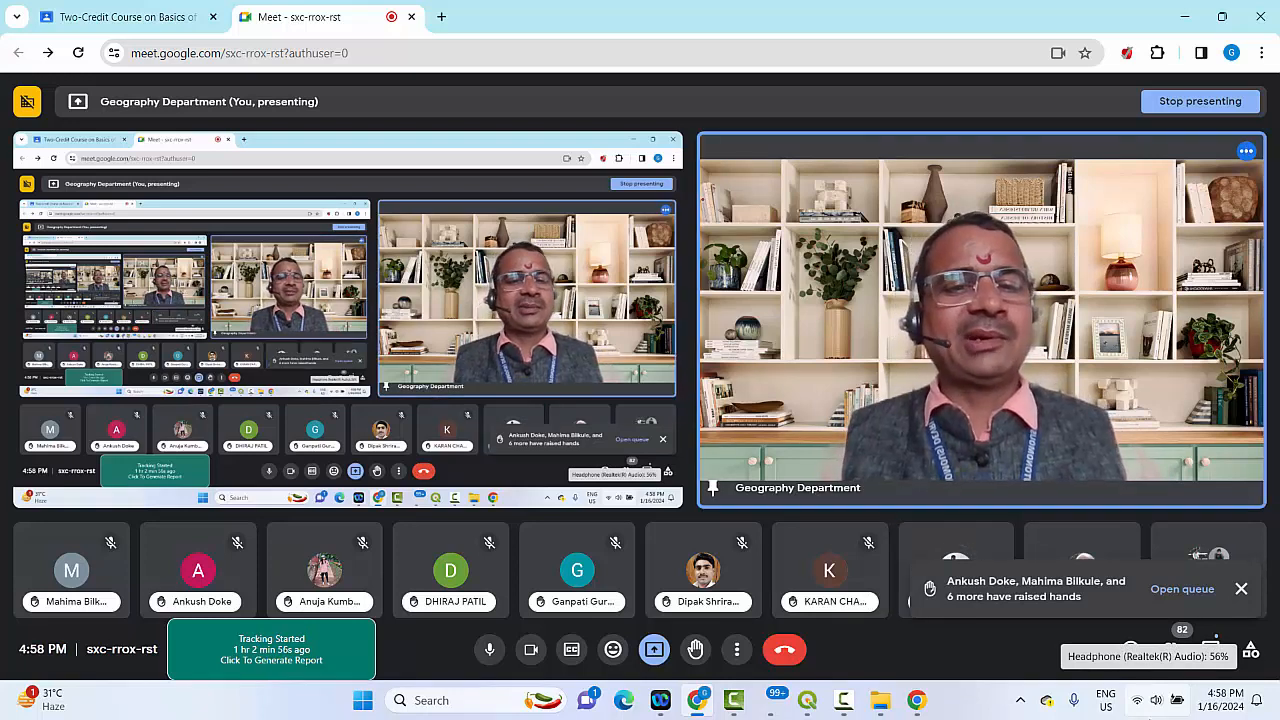
left_click(1241, 589)
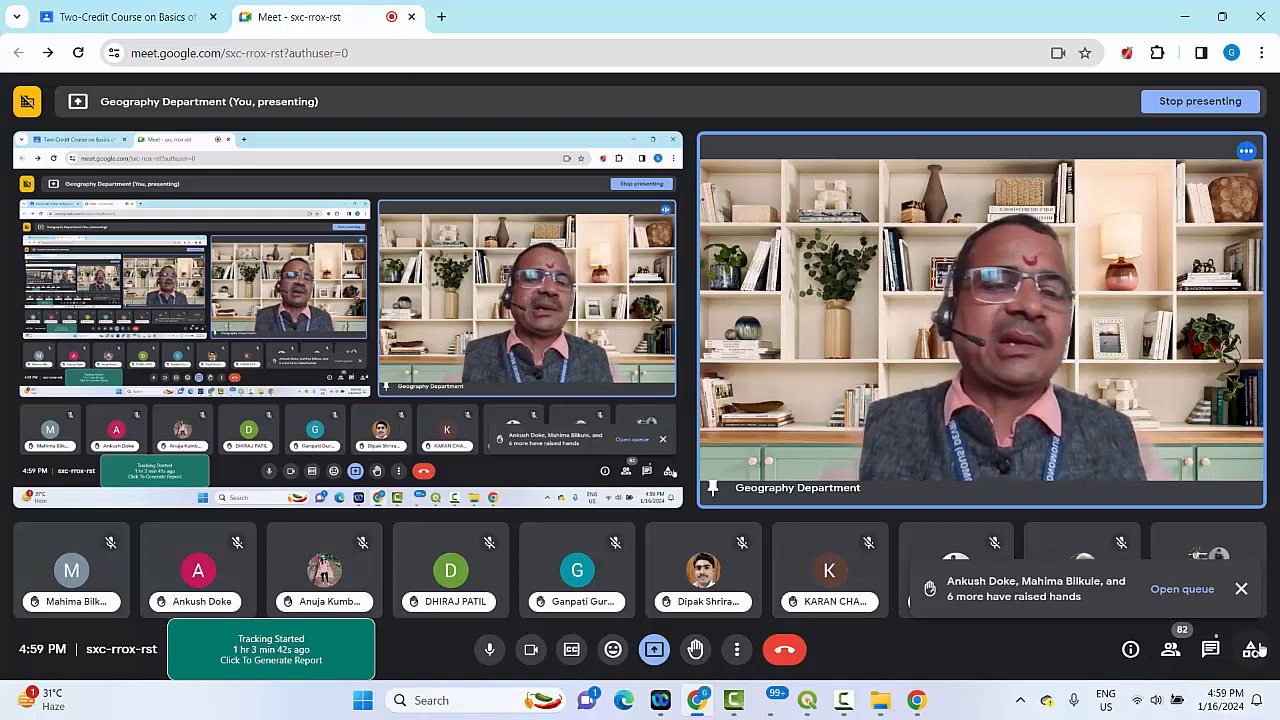
left_click(1241, 588)
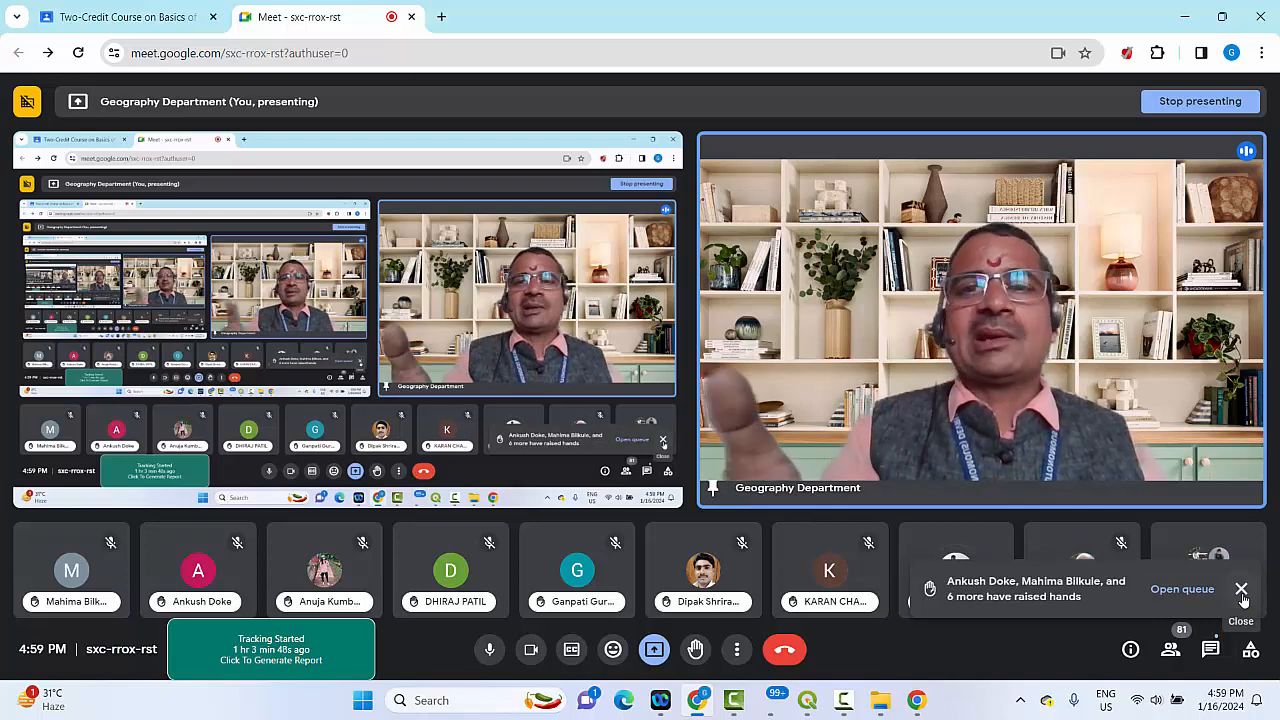
left_click(1242, 592)
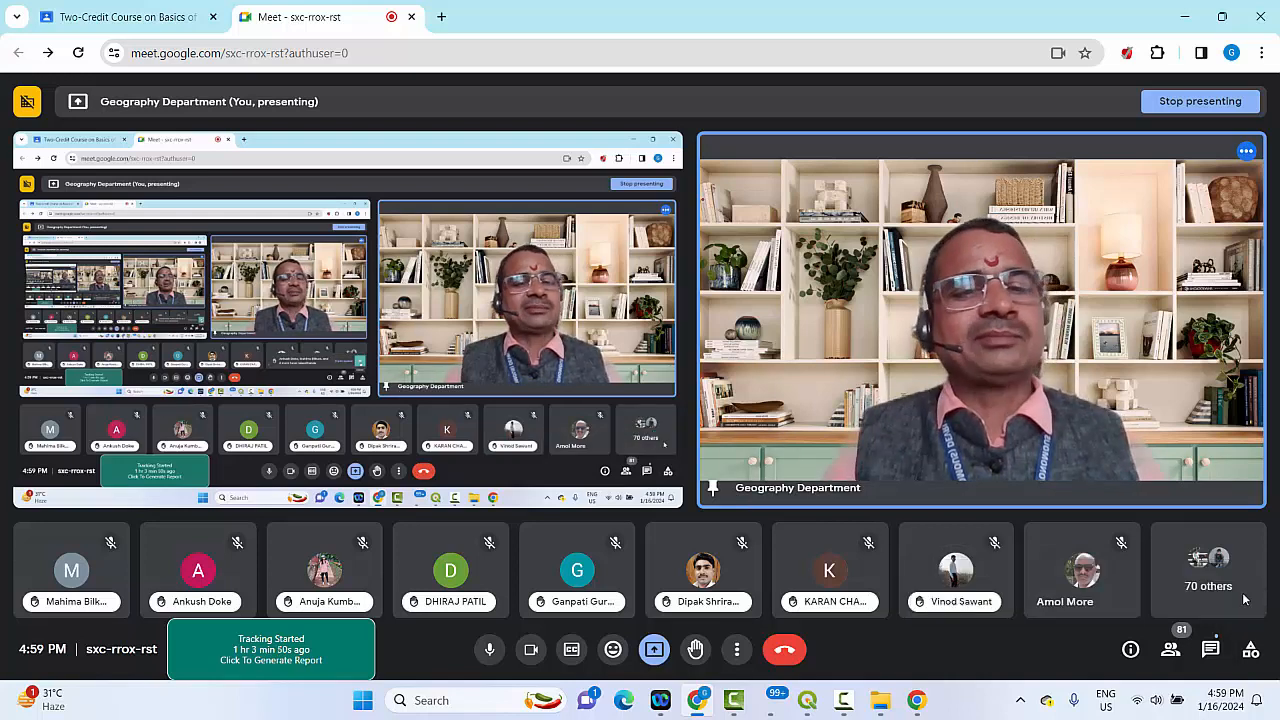
- Admit the waiting participant to the call
mouse_move(926, 300)
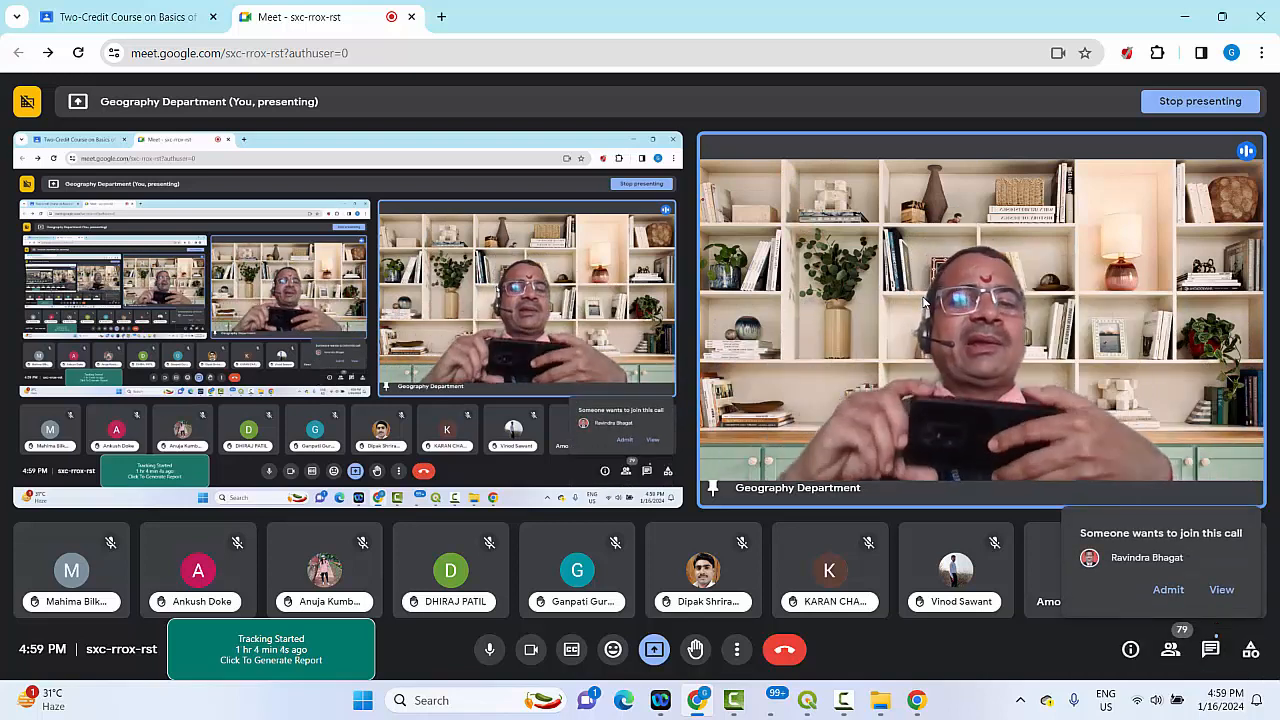
left_click(1169, 590)
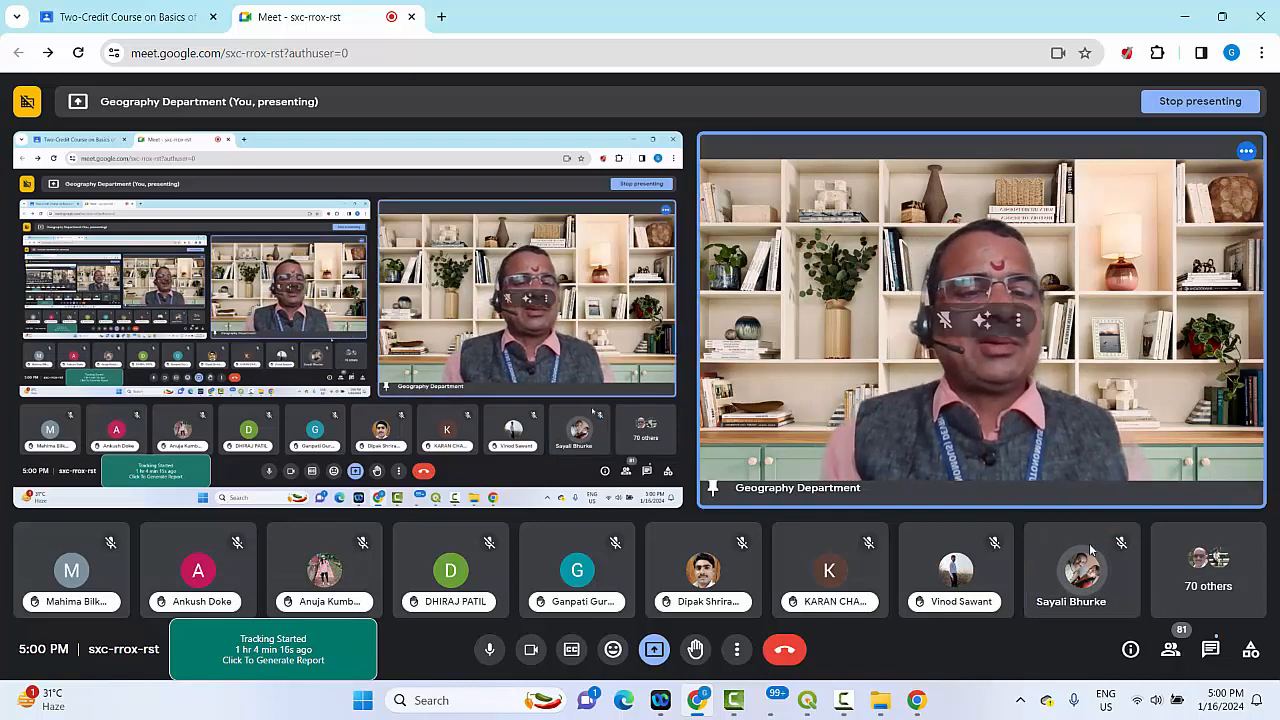
mouse_move(1075, 557)
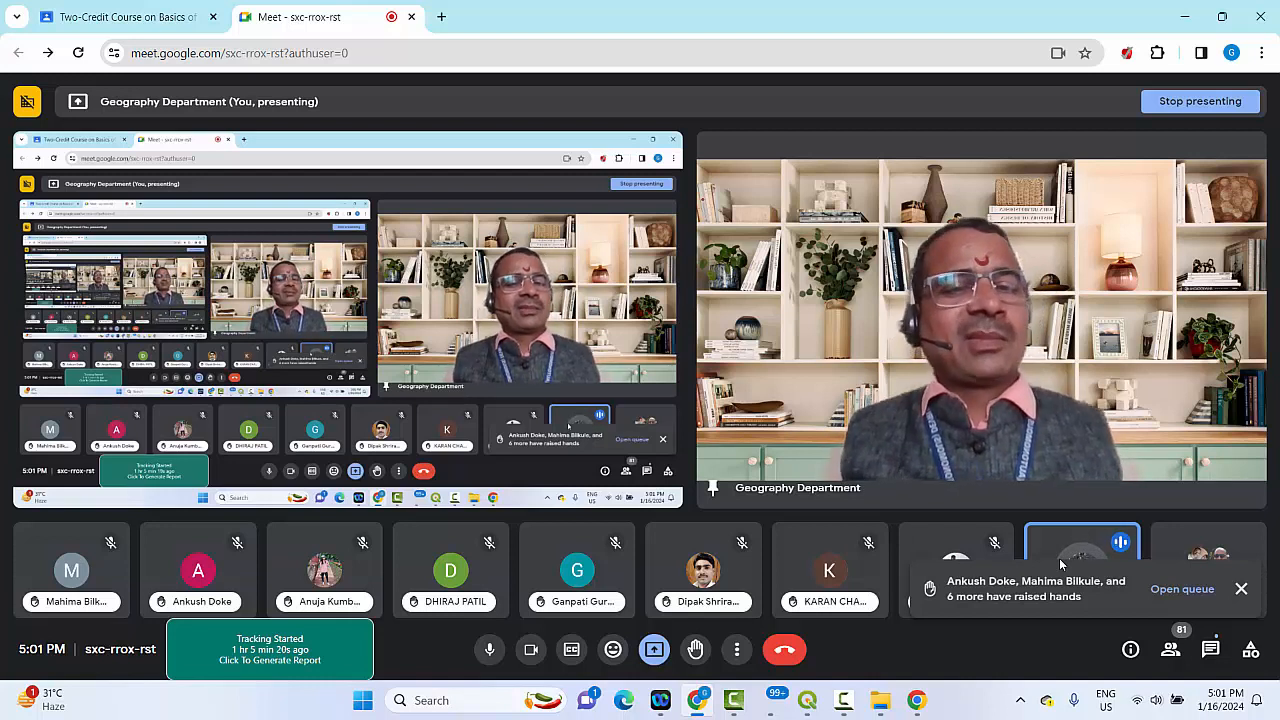
- Dismiss the new raised-hands notification and stop presenting the screen in the call
left_click(1241, 589)
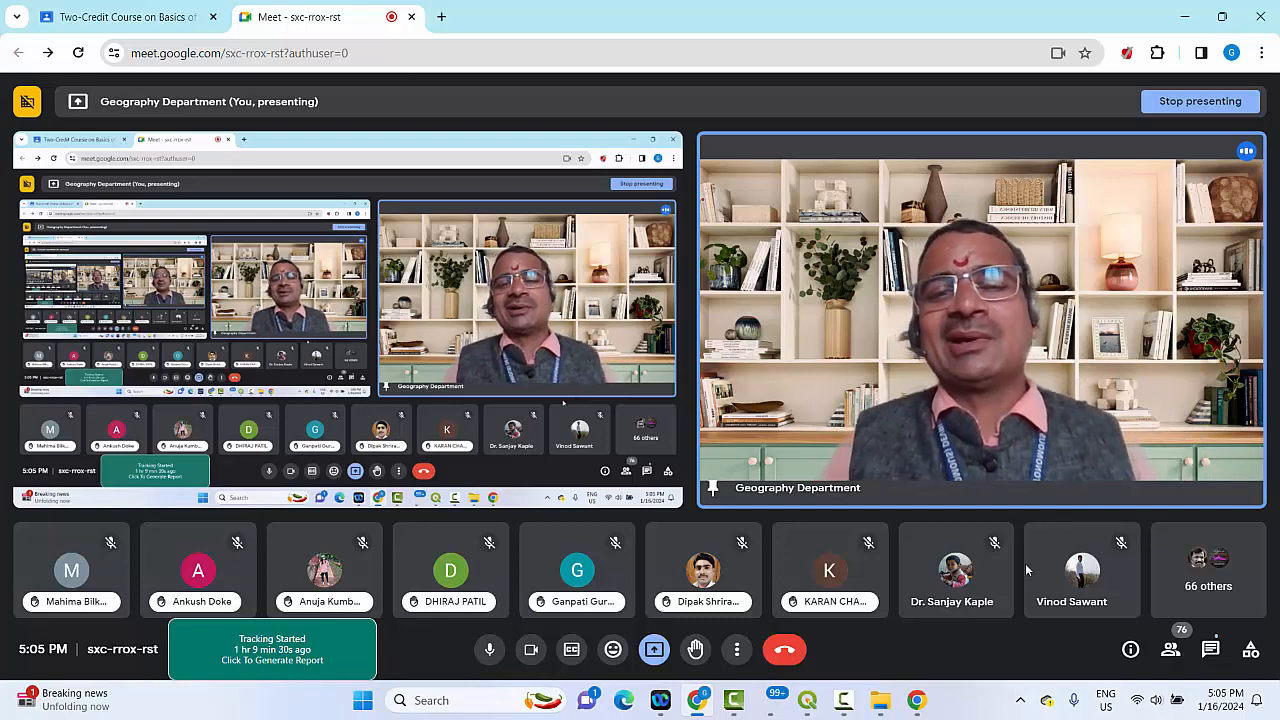
left_click(652, 651)
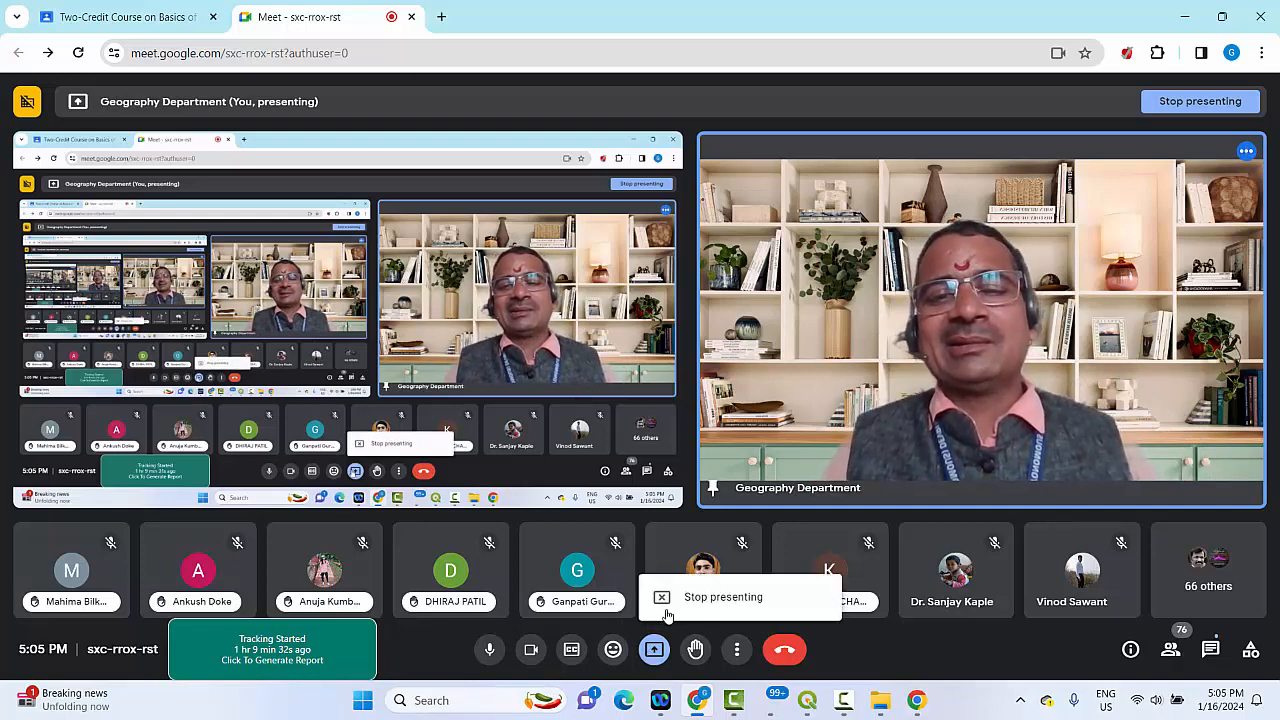
left_click(684, 596)
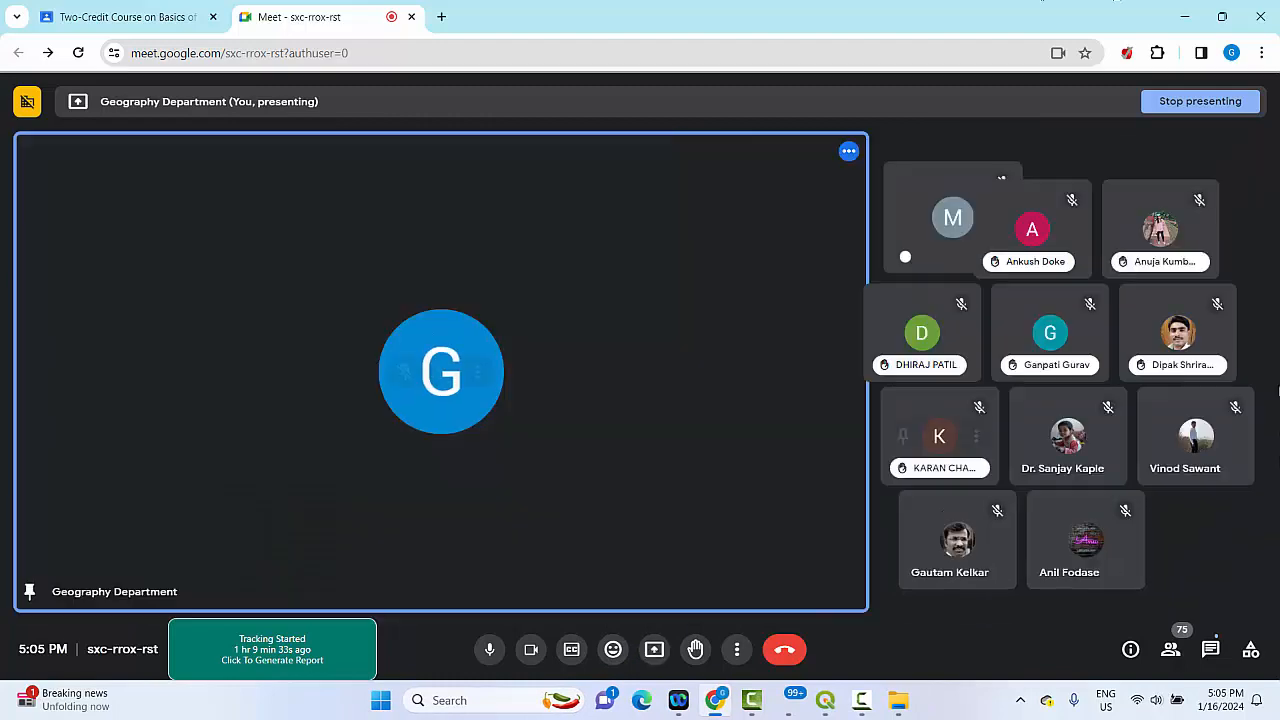